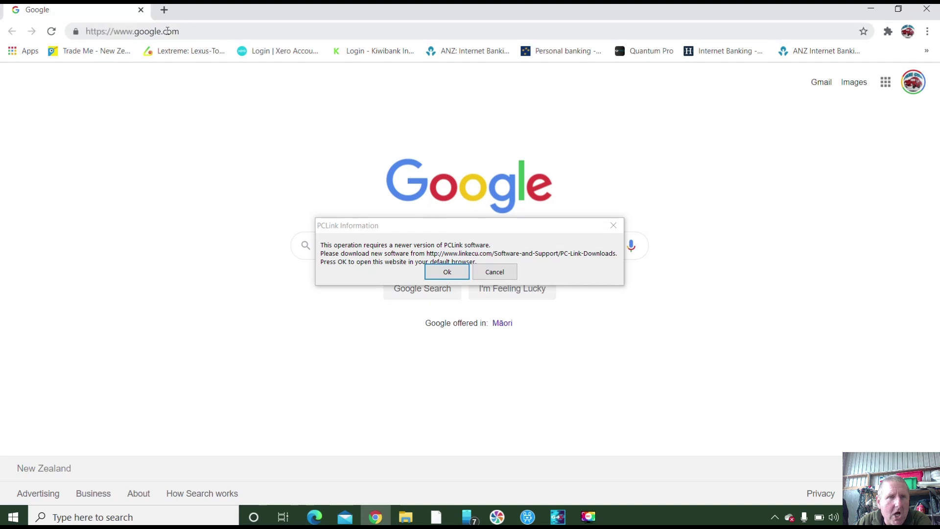
# Open the PC Link Legacy Software page on linkecu.com and view the list of Link G4X releases.
pyautogui.click(205, 31)
pyautogui.write('linkecu.com/software-support/pc-link-downloads/pc-link-legacy-software/')
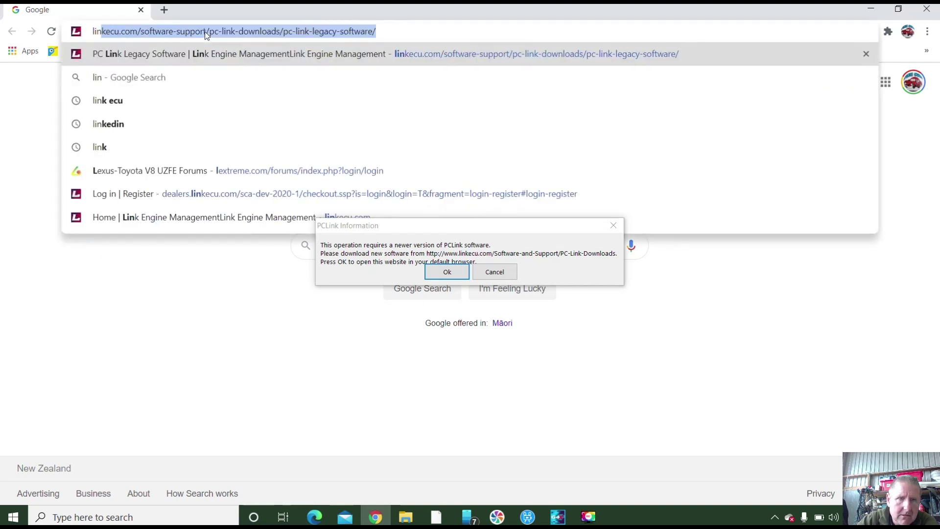
pyautogui.press('Return')
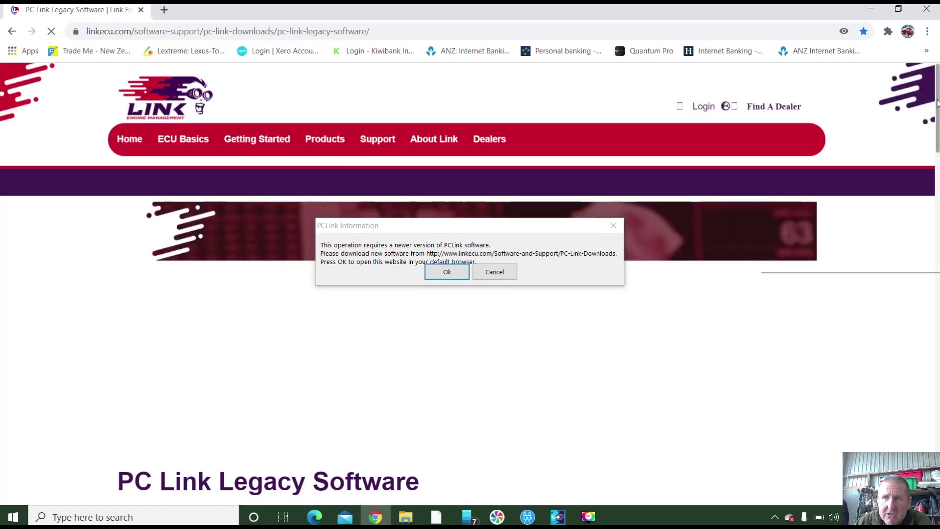
pyautogui.rightClick(938, 104)
pyautogui.click(938, 103)
pyautogui.moveTo(938, 103); pyautogui.dragTo(939, 178)
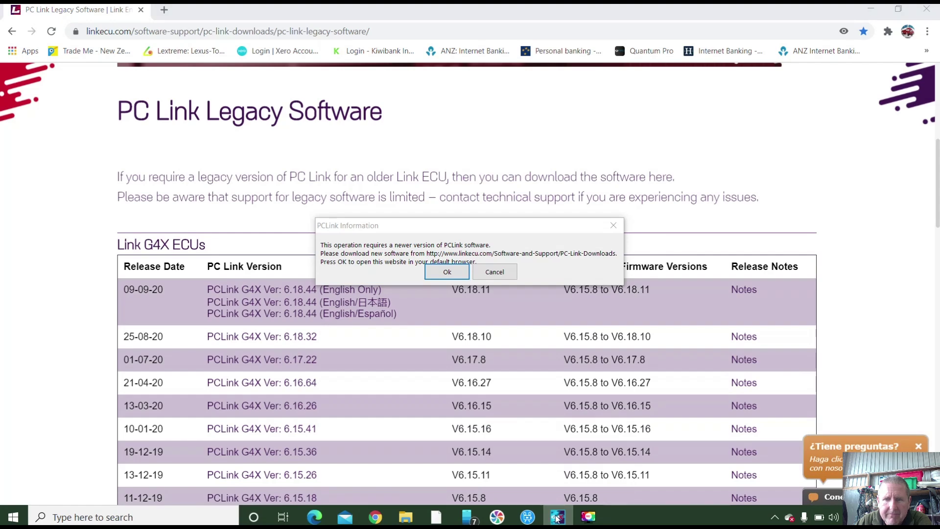
# Switch to PCLink, accept opening the PC Link download website in the browser, and close PCLink.
pyautogui.rightClick(557, 518)
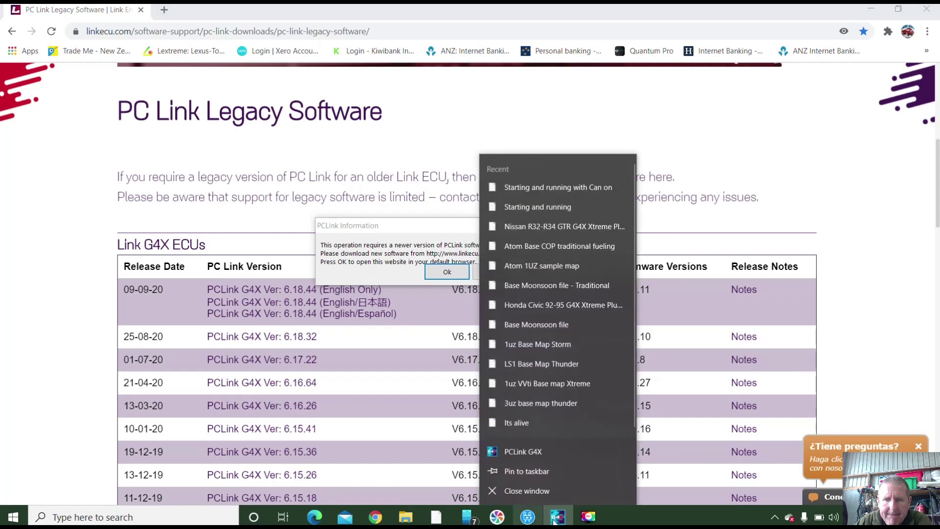
pyautogui.click(554, 522)
pyautogui.moveTo(554, 522)
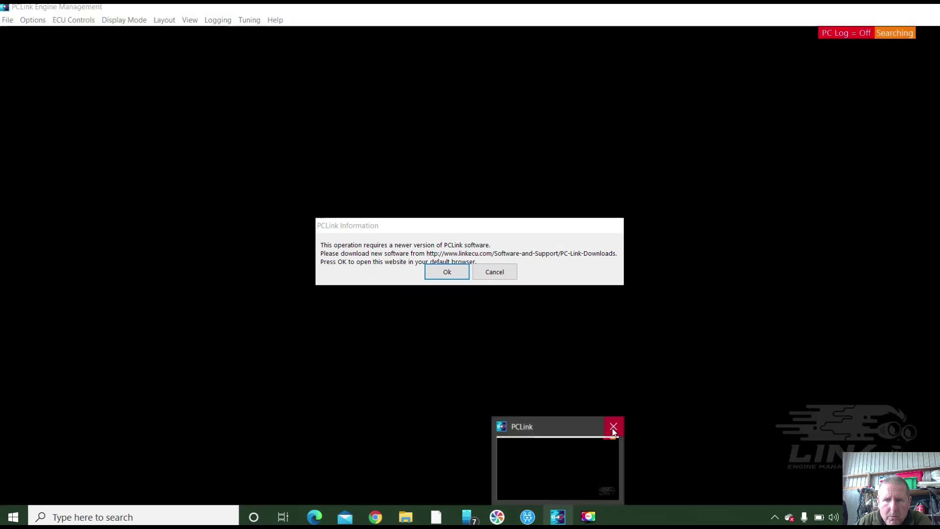
pyautogui.click(613, 429)
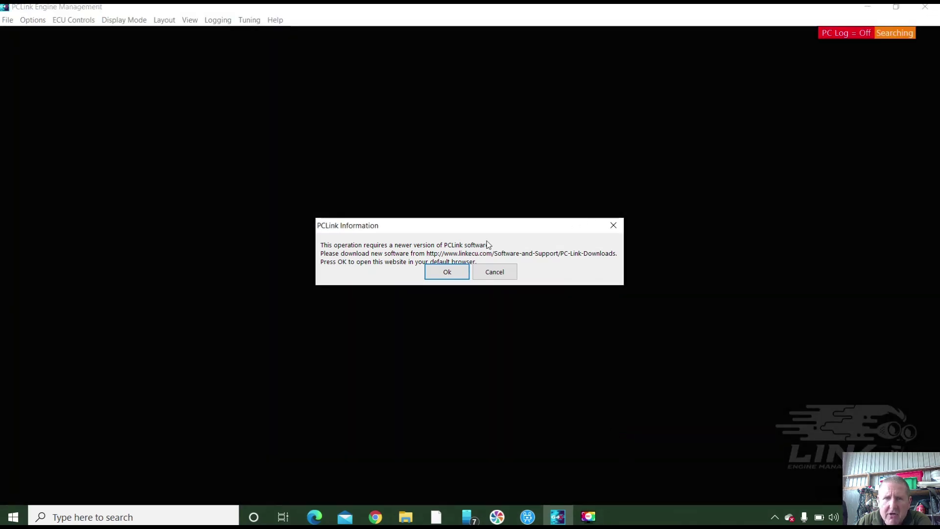
pyautogui.click(445, 272)
pyautogui.click(932, 8)
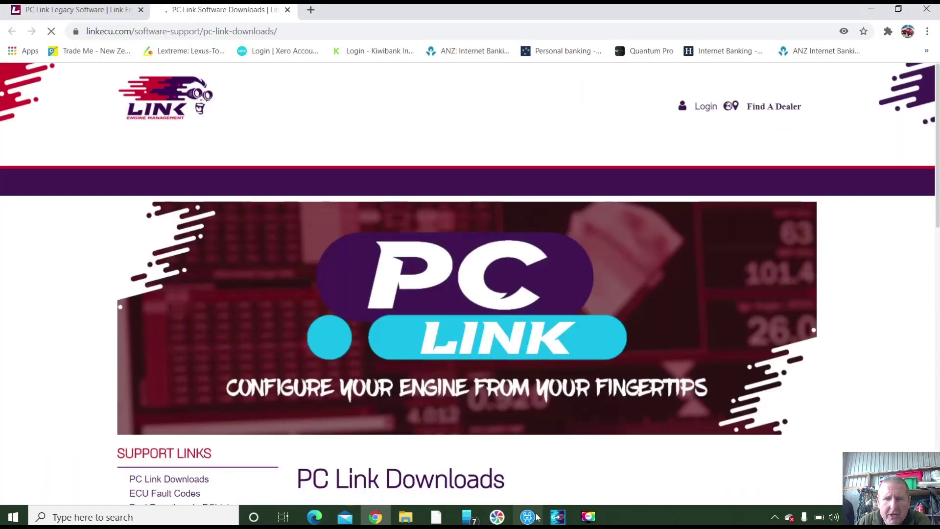
pyautogui.moveTo(561, 518)
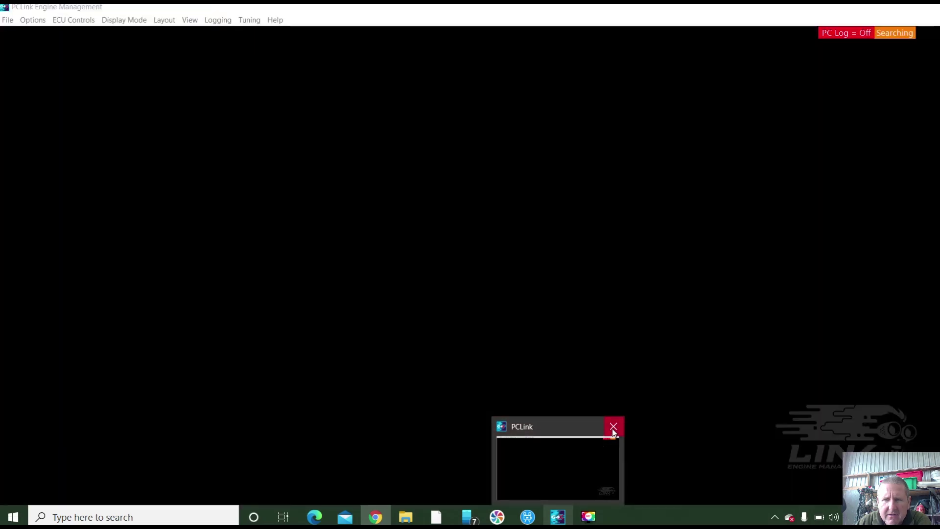
pyautogui.click(614, 427)
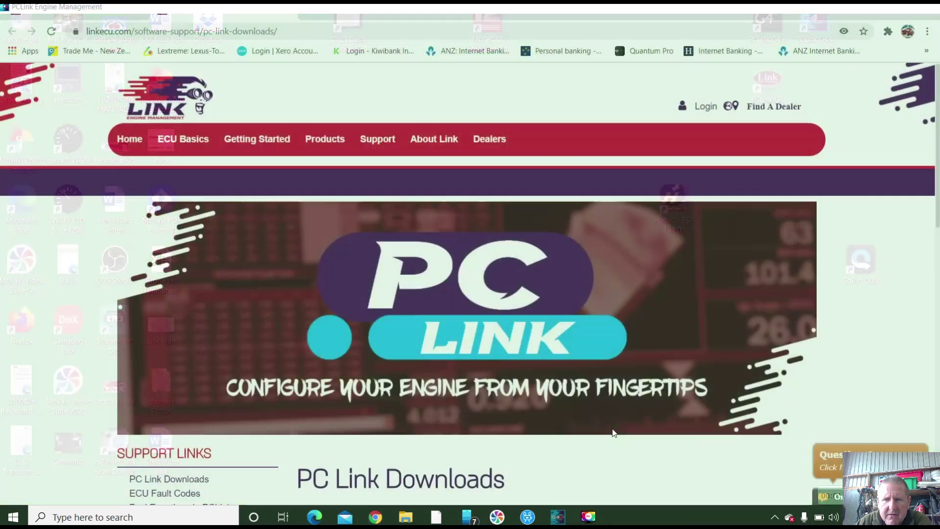
# Download the English Only G4X installer, version 6.18.44, from the PC Link Downloads page.
pyautogui.moveTo(378, 139)
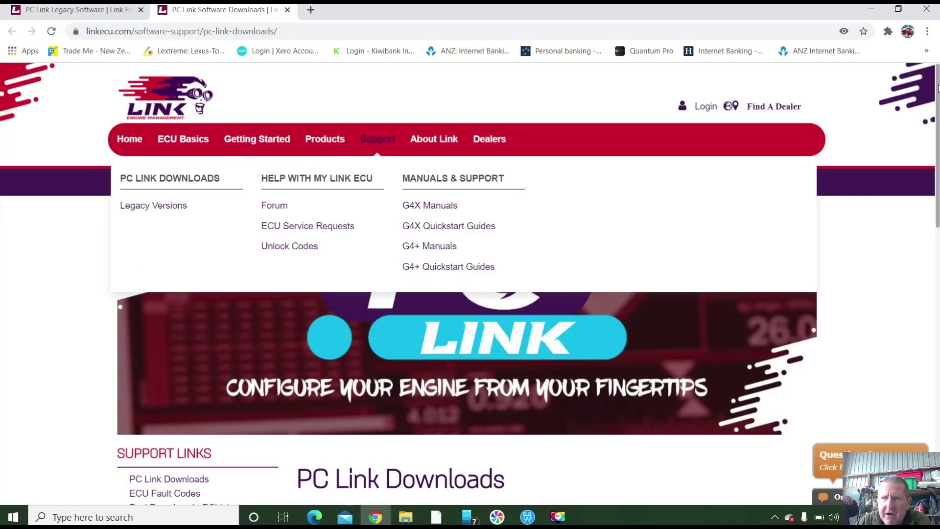
pyautogui.rightClick(936, 127)
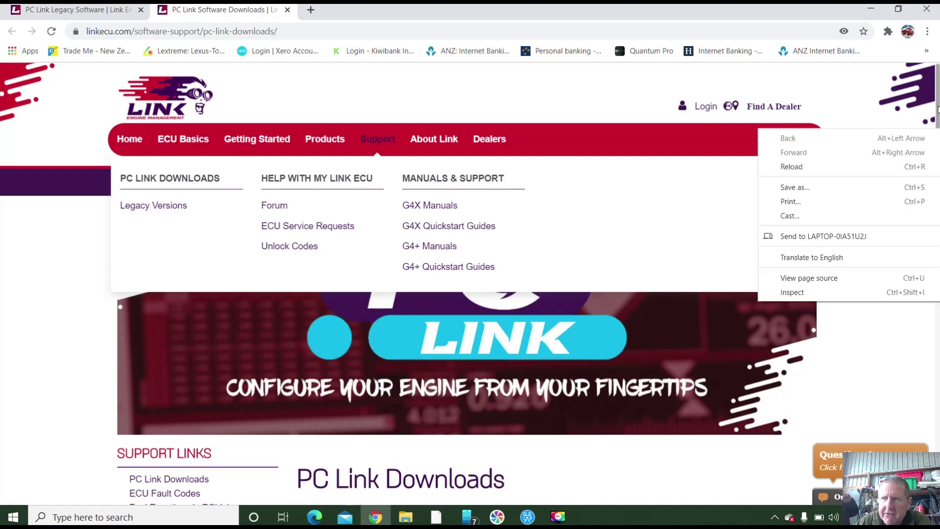
pyautogui.moveTo(937, 91); pyautogui.dragTo(930, 268)
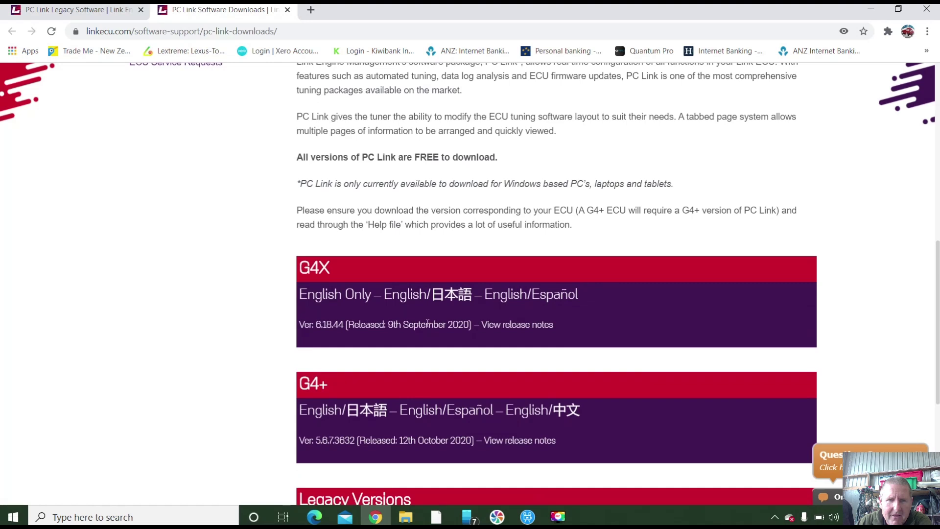
pyautogui.click(342, 301)
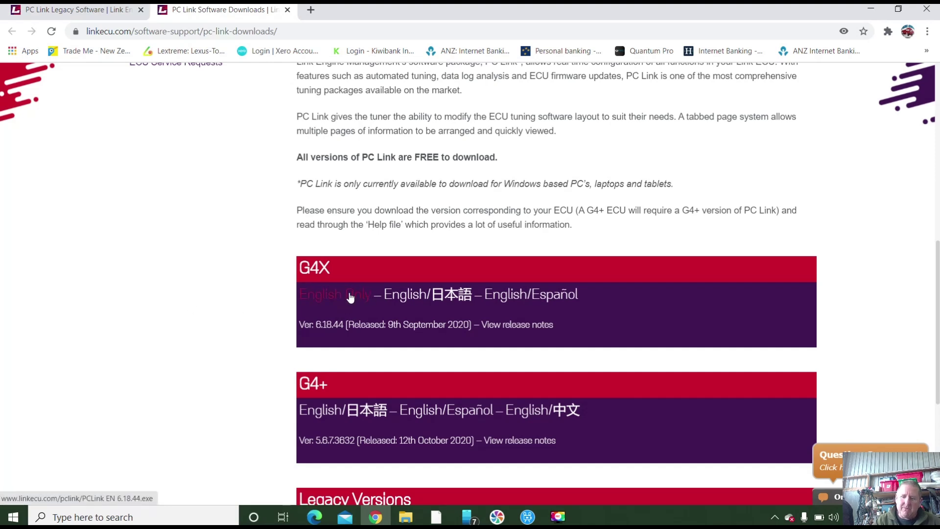
pyautogui.rightClick(350, 296)
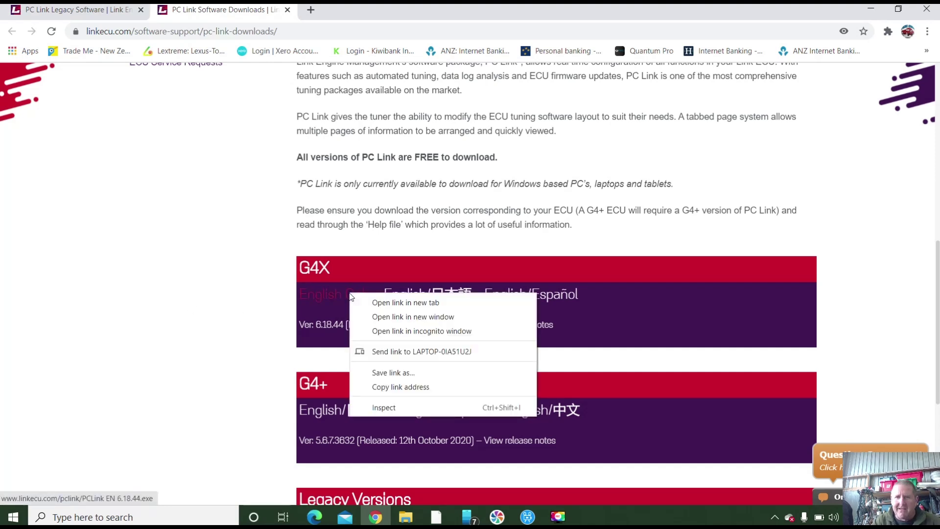
pyautogui.click(388, 304)
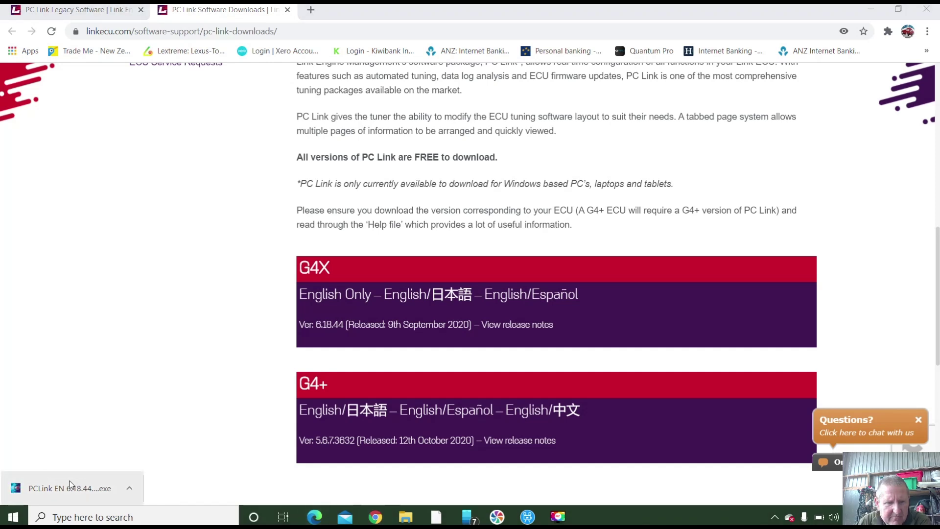
# Run the downloaded PCLink EN 6.18.44 installer and install into the existing C:\Link G4X folder with the Link ECU Start Menu folder.
pyautogui.click(135, 490)
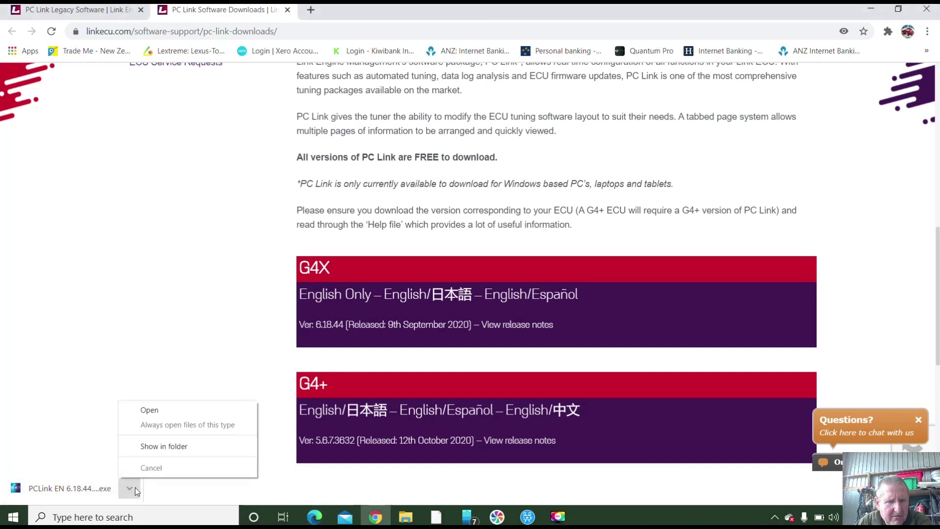
pyautogui.click(149, 408)
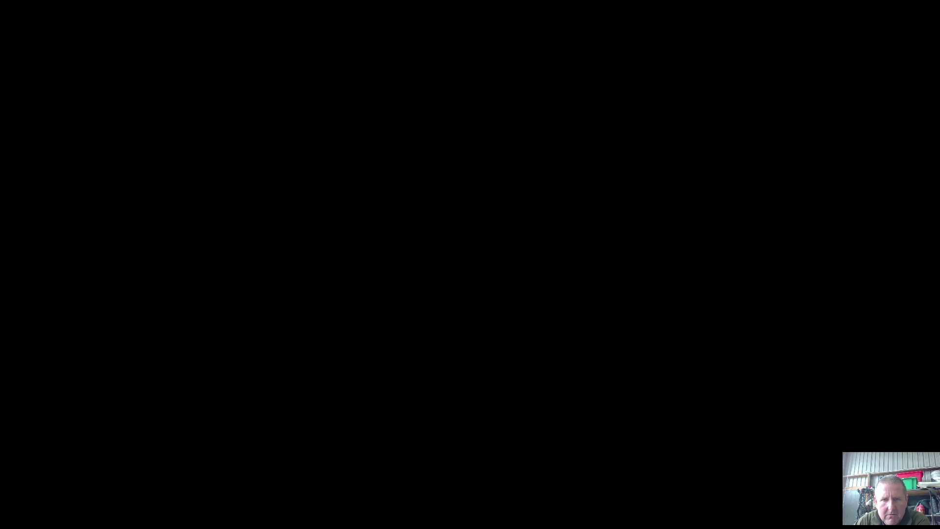
pyautogui.click(426, 343)
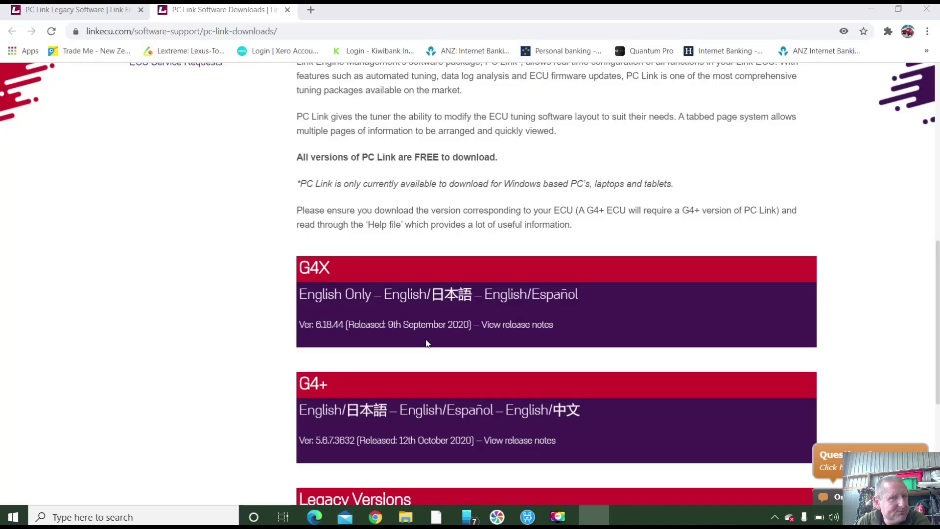
pyautogui.click(549, 354)
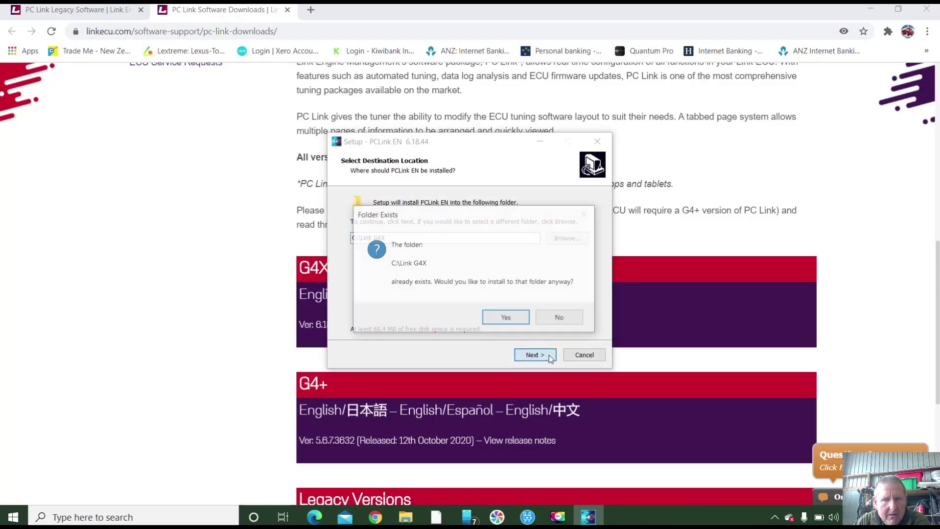
pyautogui.click(519, 320)
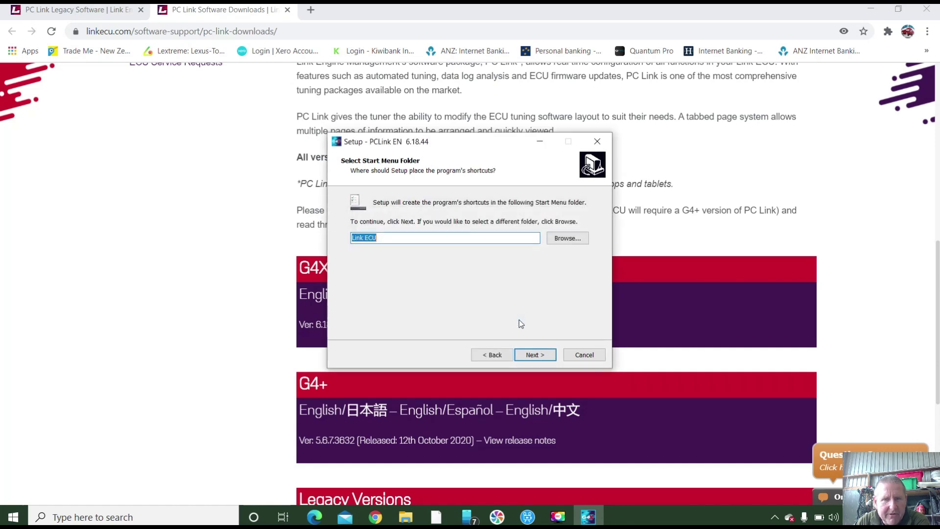
pyautogui.click(531, 359)
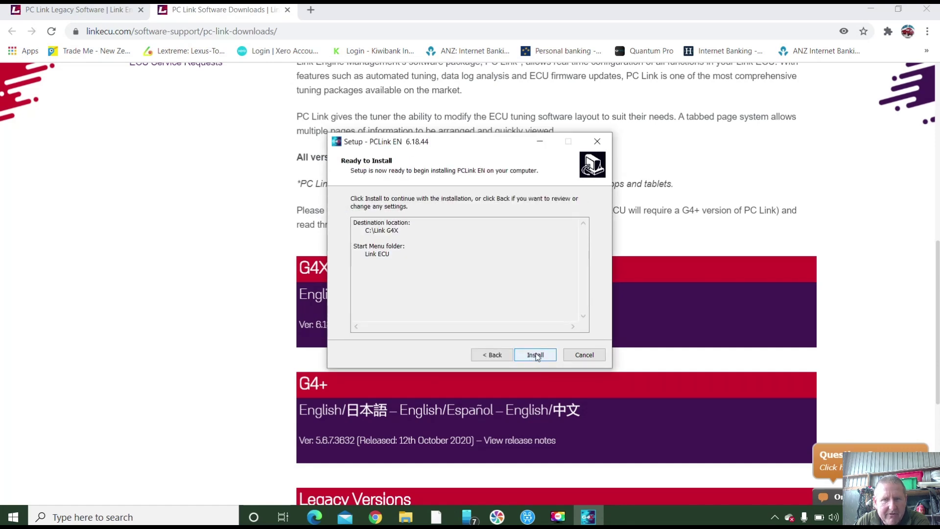
pyautogui.click(535, 355)
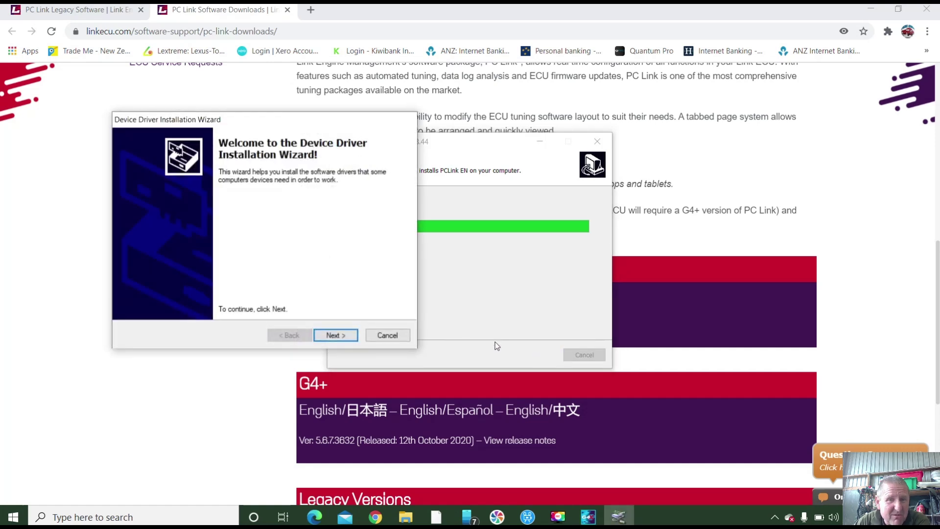
# Complete the device driver installation wizard and finish the PCLink EN setup.
pyautogui.click(334, 338)
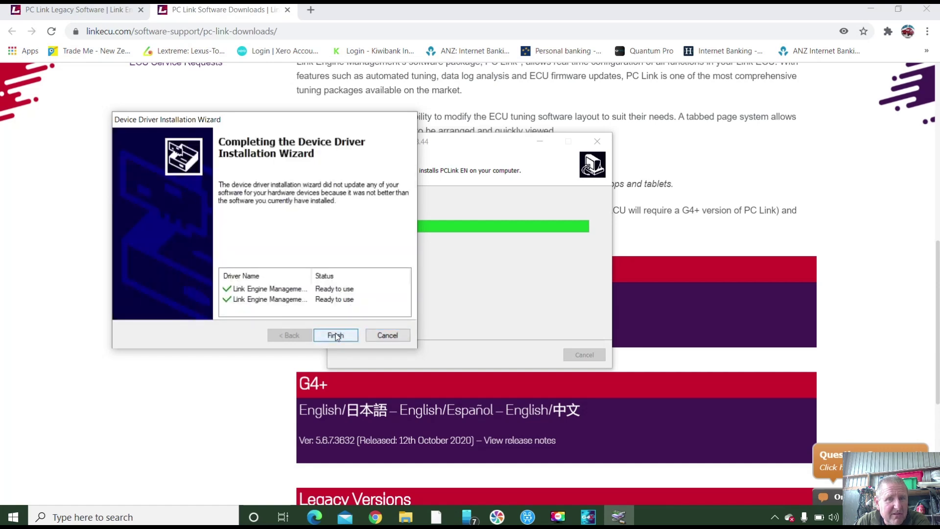
pyautogui.click(336, 335)
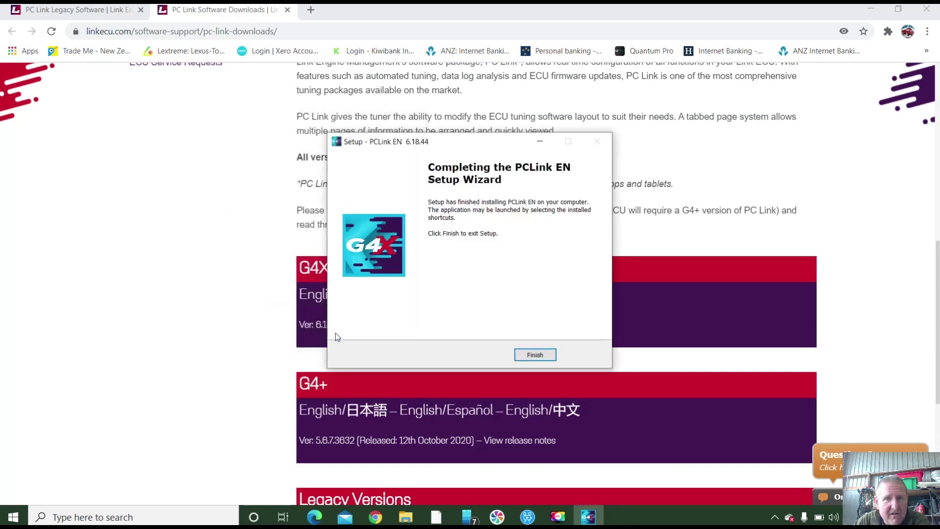
pyautogui.click(535, 355)
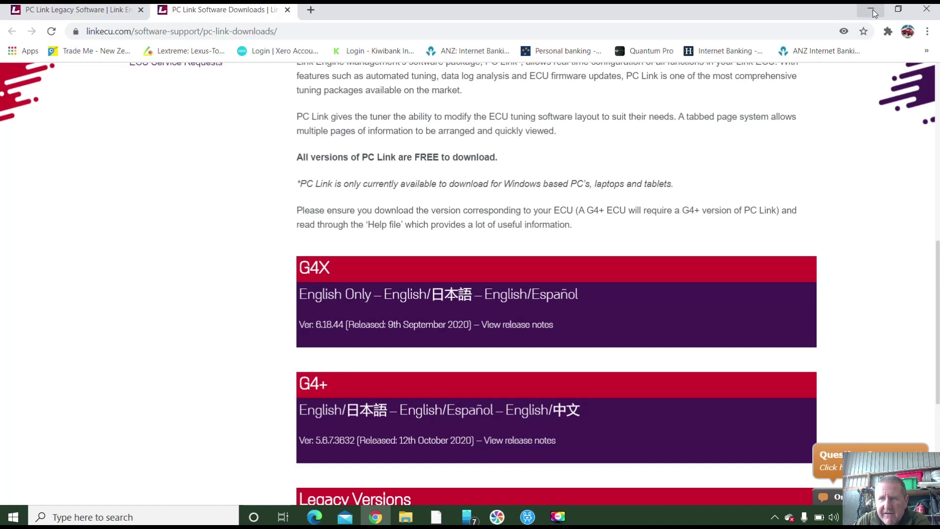
# Minimise the browser and launch PCLink G4X from the desktop.
pyautogui.click(873, 11)
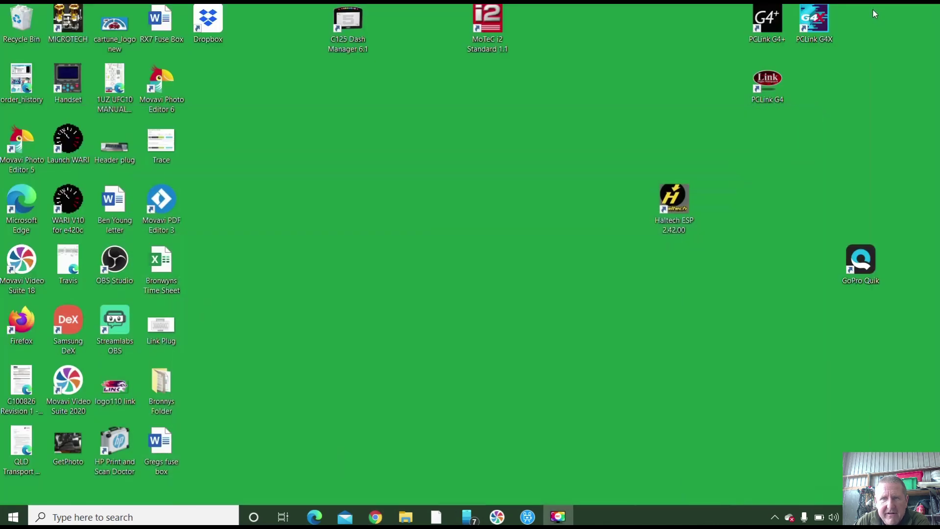
pyautogui.doubleClick(826, 28)
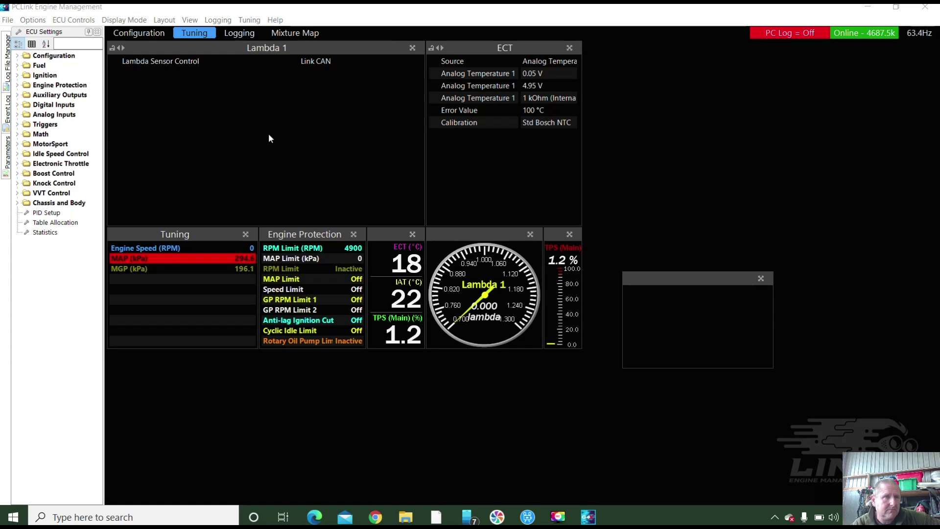
# Browse the Tuning Maps folder inside PCLink G4X for existing map files, and cancel without opening one.
pyautogui.click(7, 20)
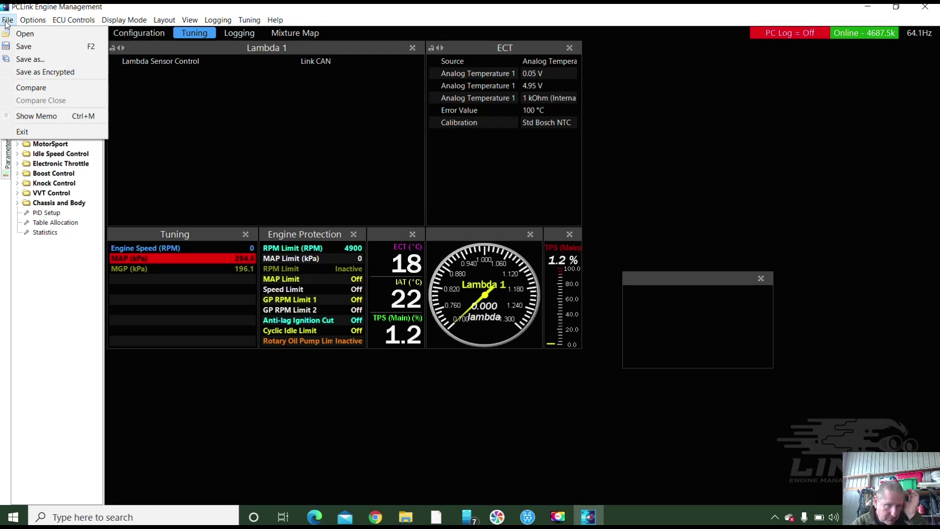
pyautogui.click(154, 119)
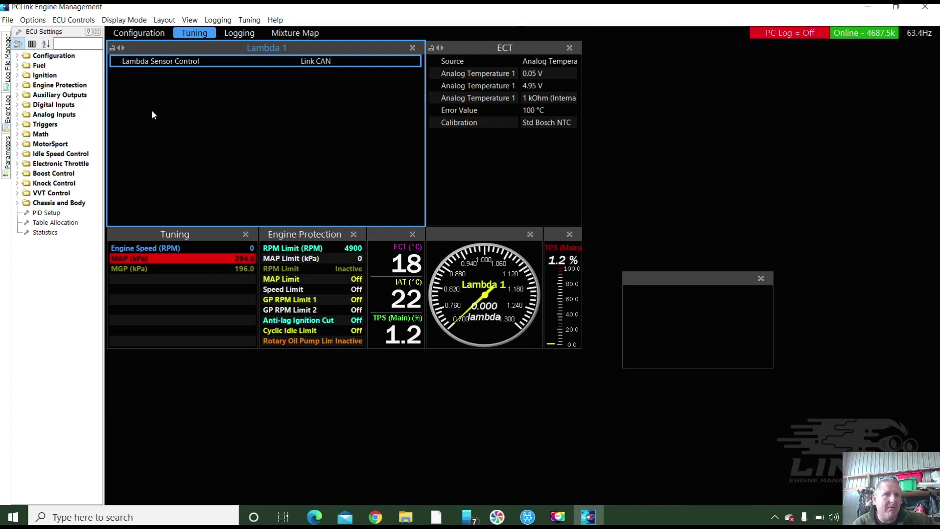
pyautogui.click(6, 19)
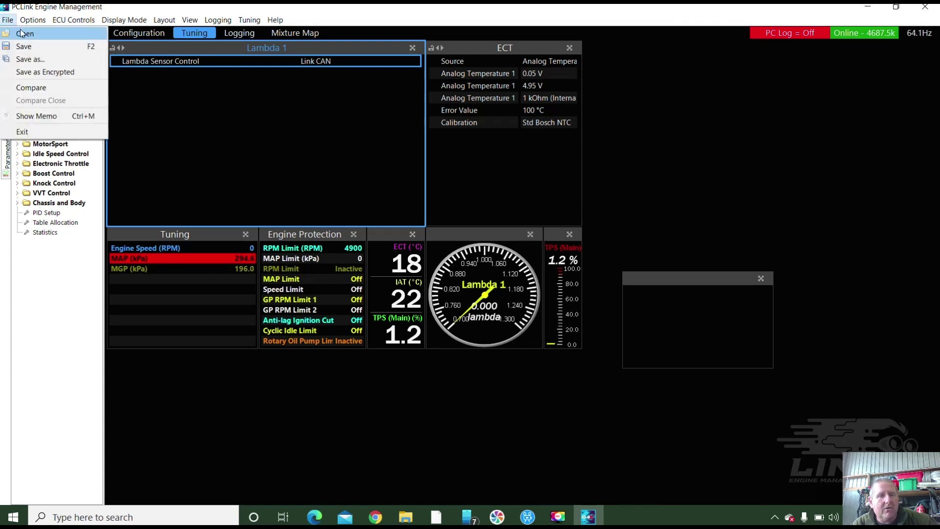
pyautogui.click(21, 33)
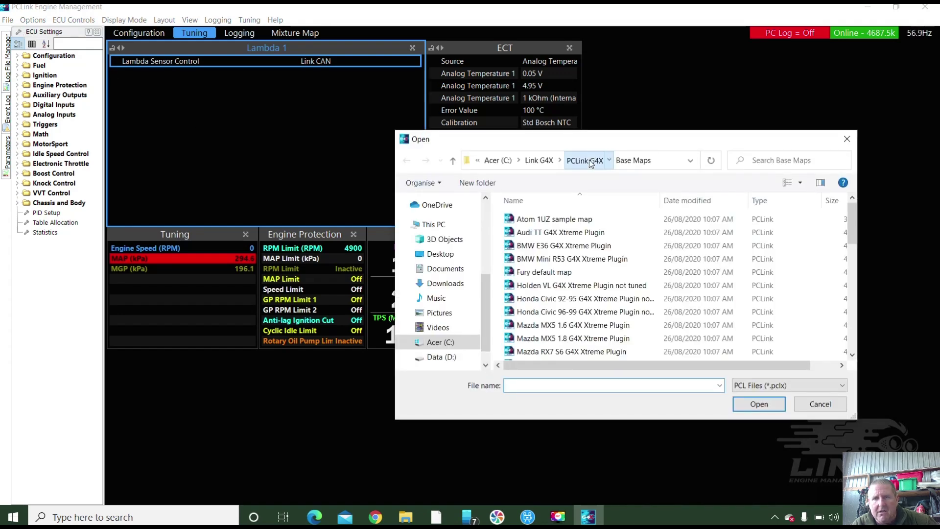
pyautogui.click(591, 163)
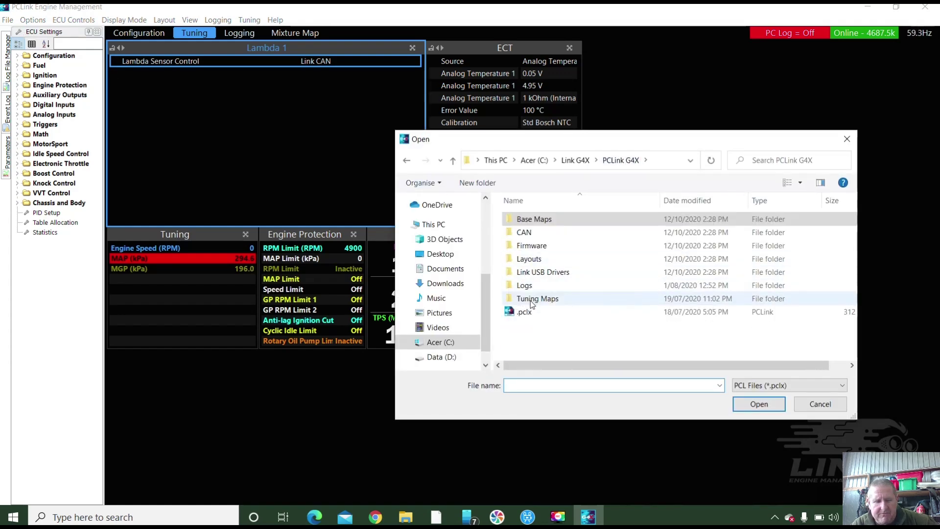
pyautogui.doubleClick(532, 301)
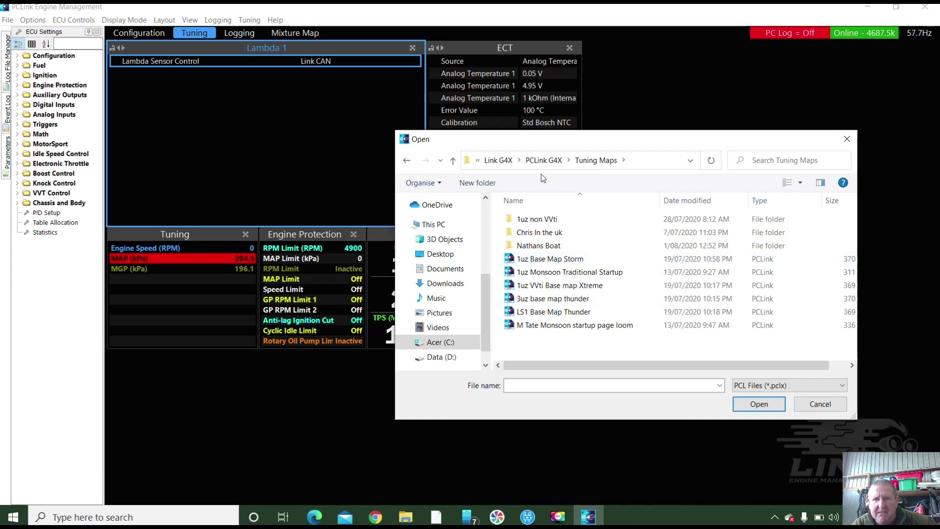
pyautogui.press('Escape')
# Start saving a copy of the ECU map and browse to the customer's 1uz non vvti Storm folder inside PCLink G4X Tuning Maps.
pyautogui.click(7, 19)
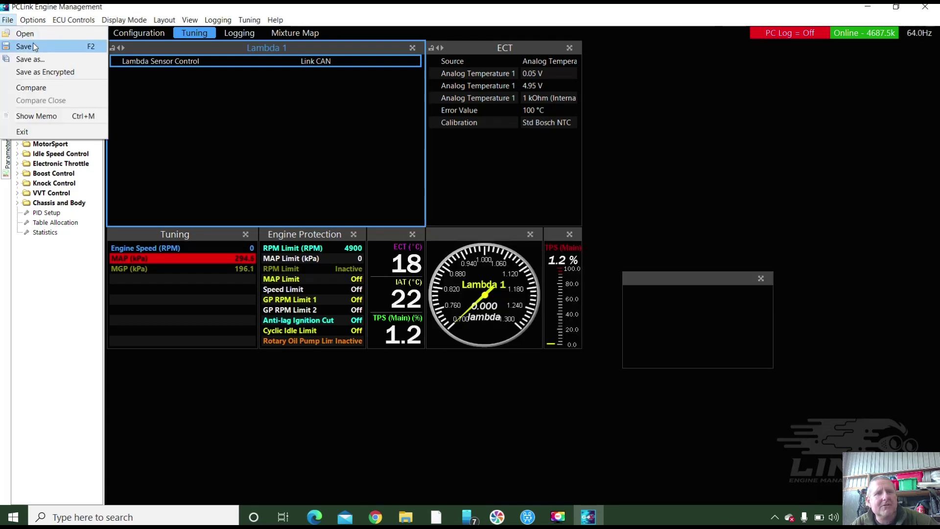
pyautogui.click(39, 62)
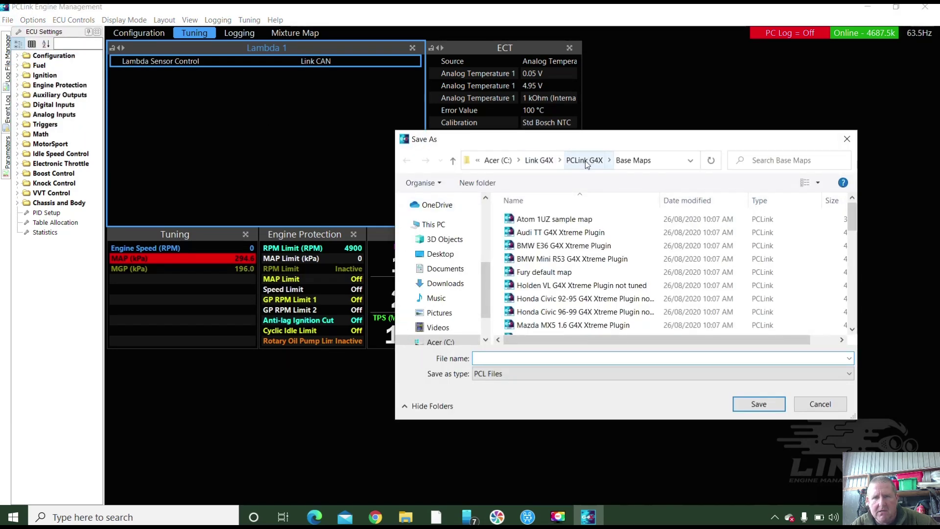
pyautogui.click(586, 160)
pyautogui.click(538, 299)
pyautogui.rightClick(538, 299)
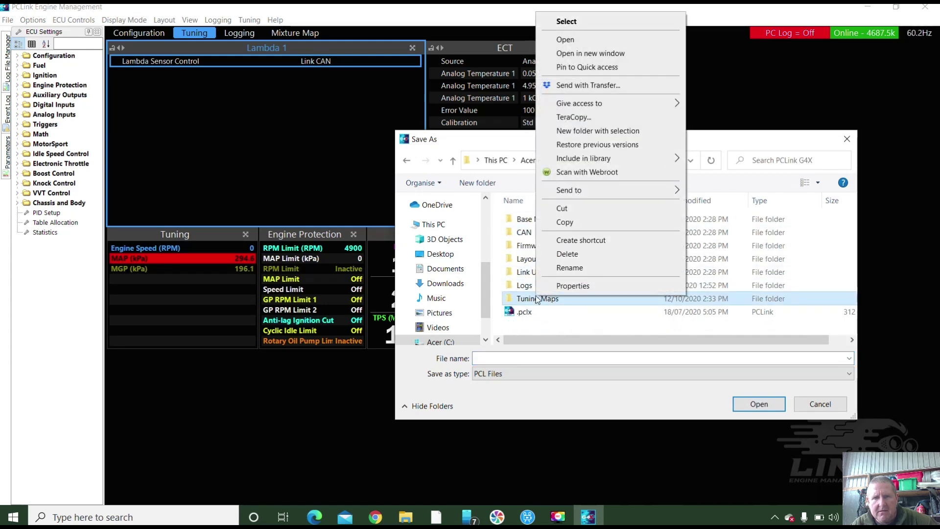
pyautogui.press('m')
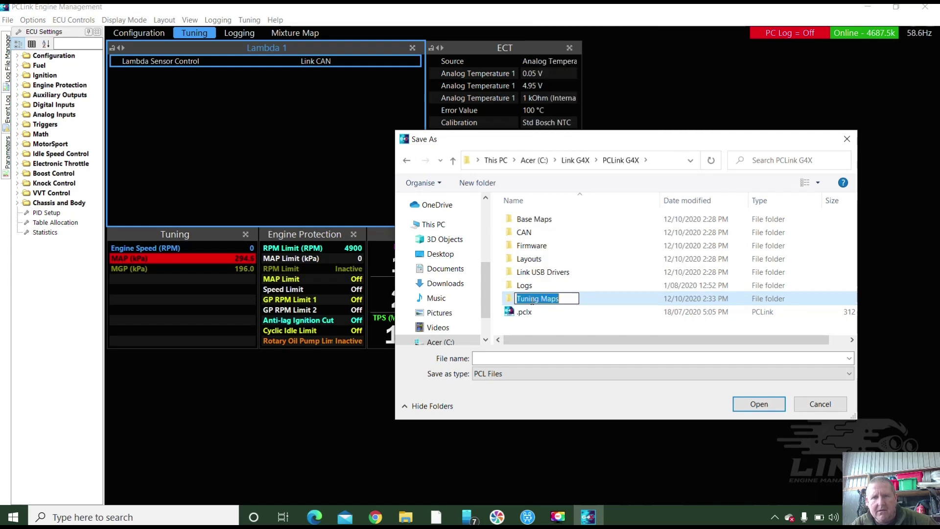
pyautogui.click(633, 303)
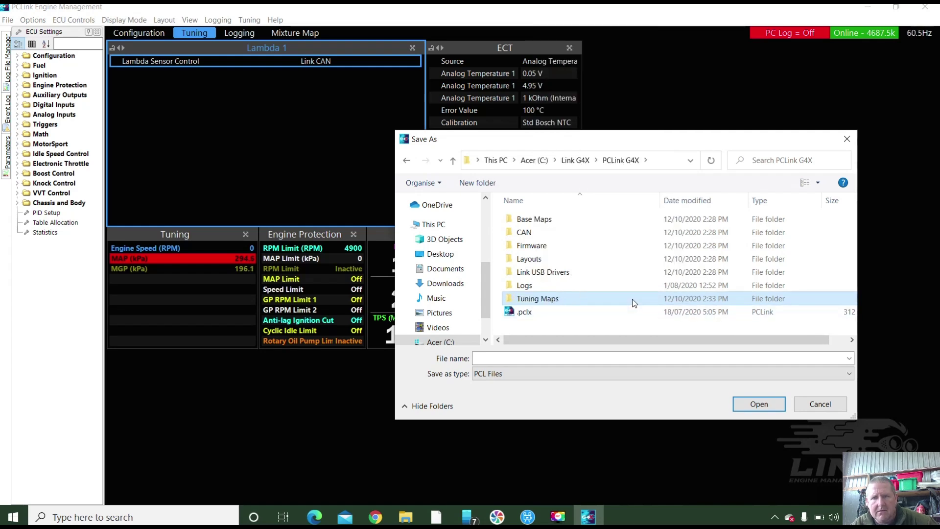
pyautogui.doubleClick(633, 299)
pyautogui.doubleClick(553, 247)
# Name the map file "01 base unchecked" and save it as a PCL file in the customer's folder.
pyautogui.click(531, 359)
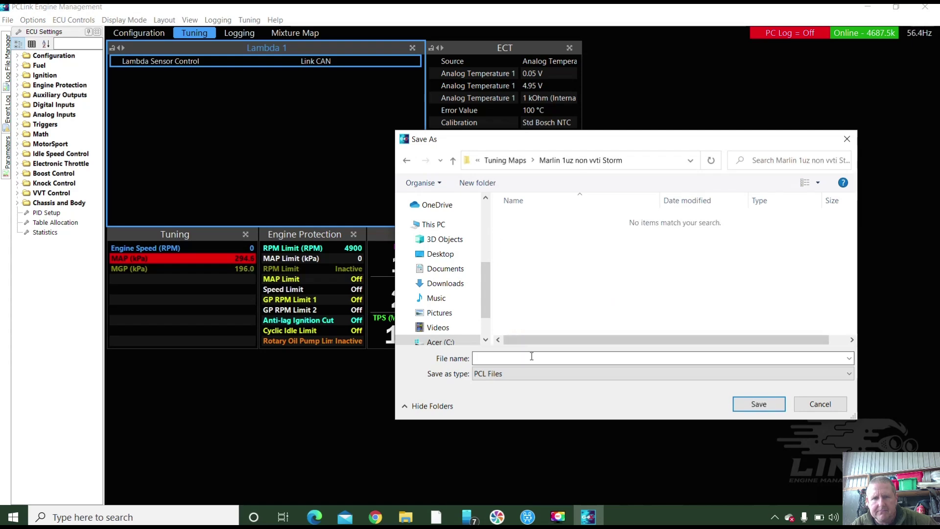
pyautogui.write('base')
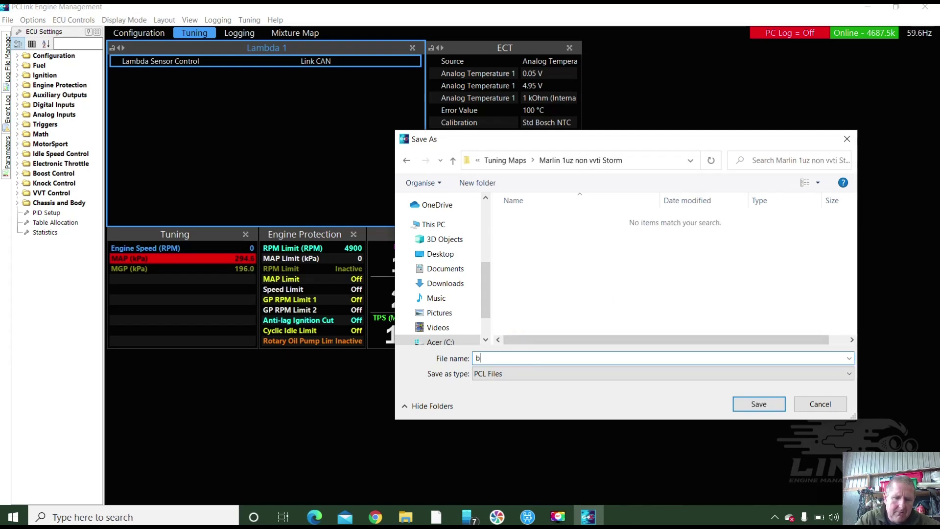
pyautogui.press('BackSpace')
pyautogui.press('BackSpace')
pyautogui.press('BackSpace')
pyautogui.press('BackSpace')
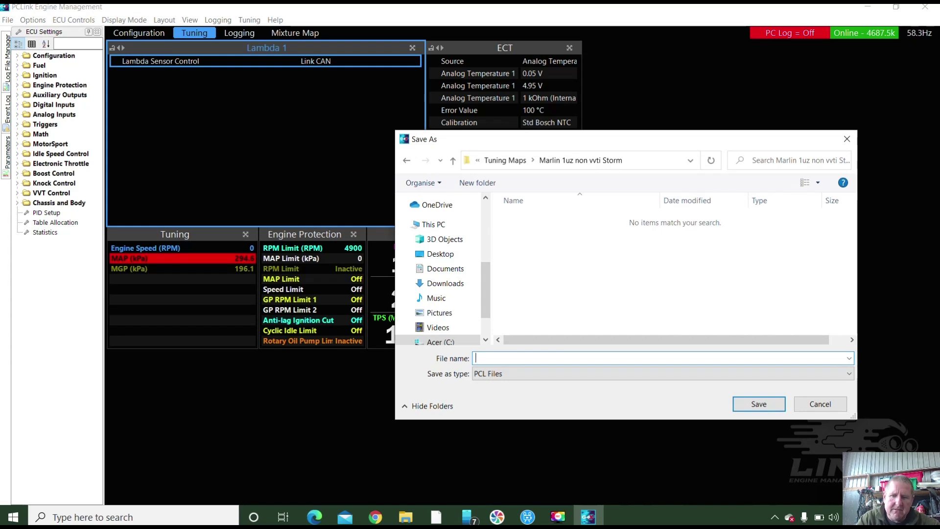
pyautogui.write('01 base uncch')
pyautogui.press('BackSpace')
pyautogui.write('hecked')
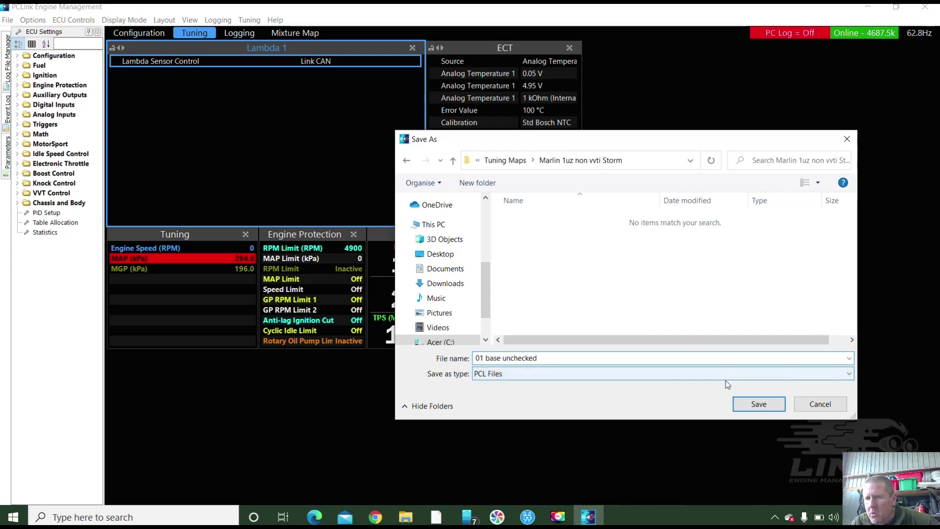
pyautogui.click(752, 406)
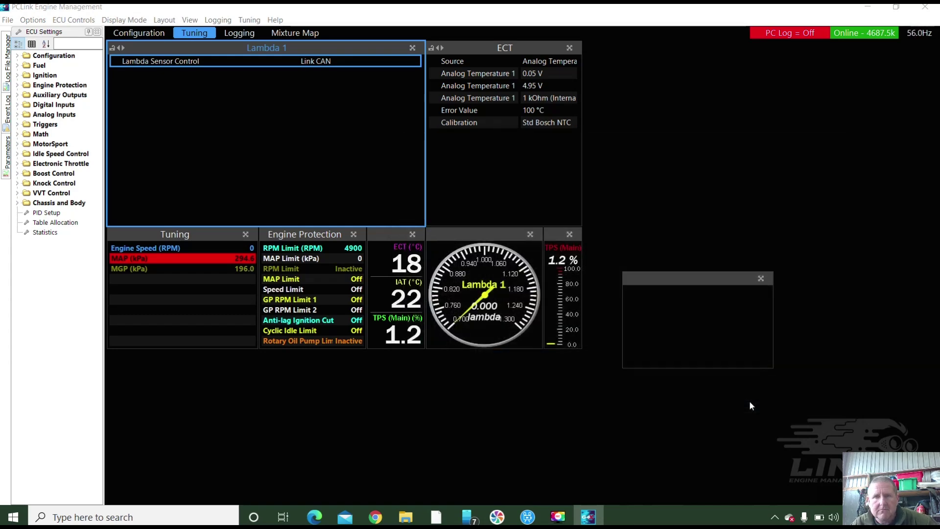
# Start saving a second copy of the map and browse again to the customer's 1uz non vvti Storm folder in Tuning Maps.
pyautogui.click(7, 20)
pyautogui.click(26, 58)
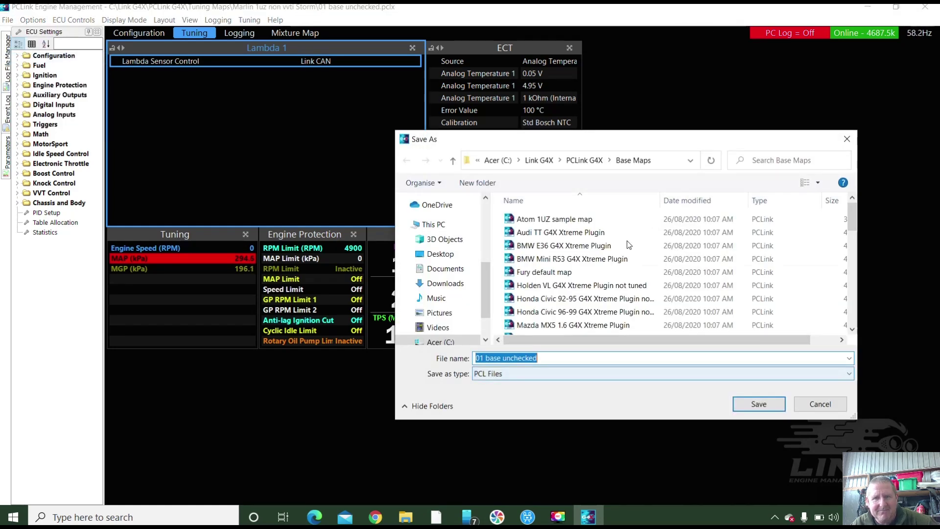
pyautogui.click(539, 161)
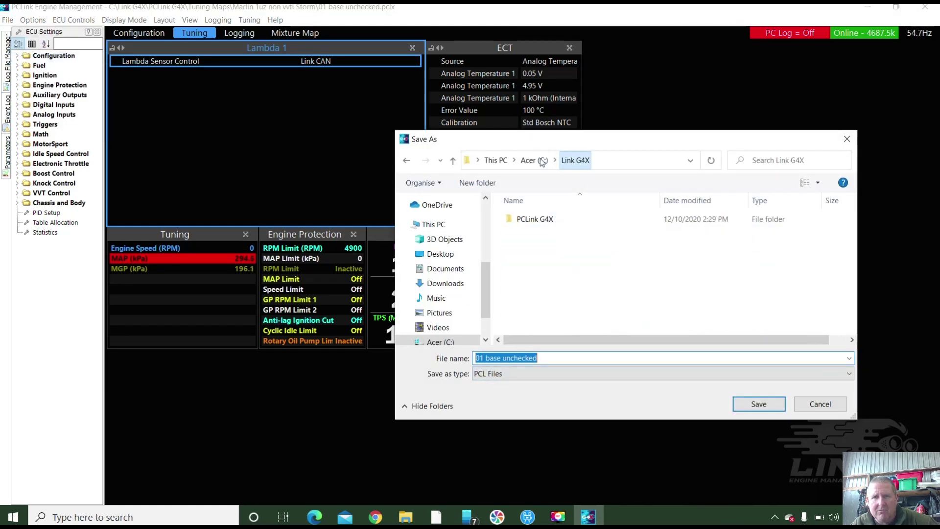
pyautogui.doubleClick(532, 219)
pyautogui.doubleClick(539, 298)
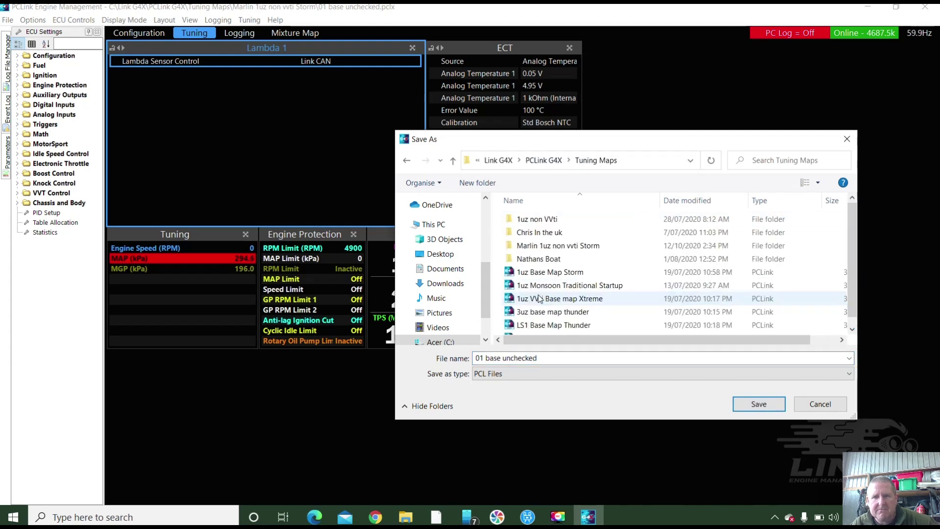
pyautogui.doubleClick(550, 247)
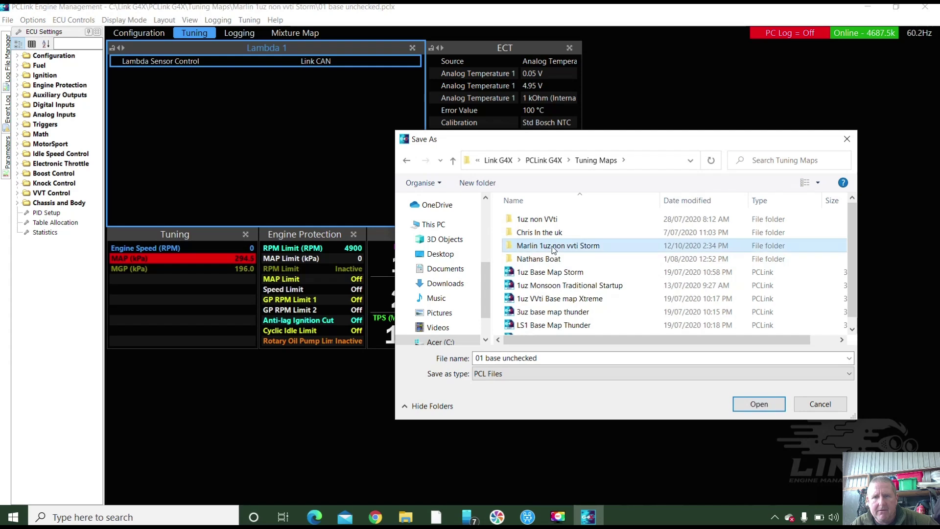
# Change the file name to "02 base running" and save the second map copy.
pyautogui.click(484, 358)
pyautogui.click(484, 358)
pyautogui.press('BackSpace')
pyautogui.write('2')
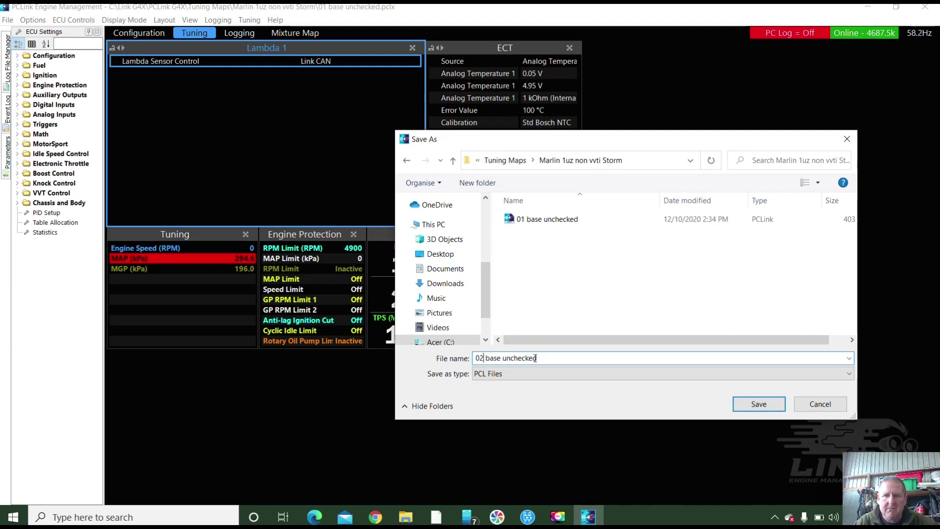
pyautogui.press('BackSpace')
pyautogui.press('BackSpace')
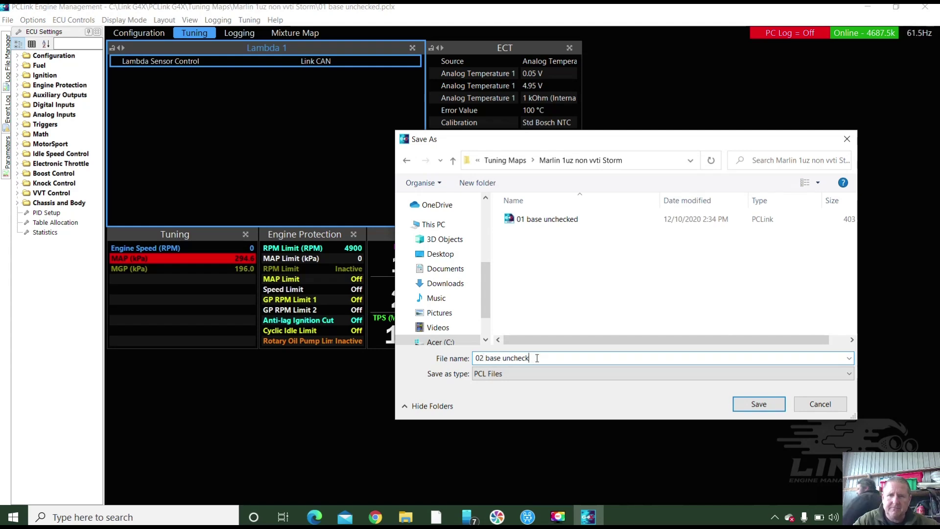
pyautogui.write('running')
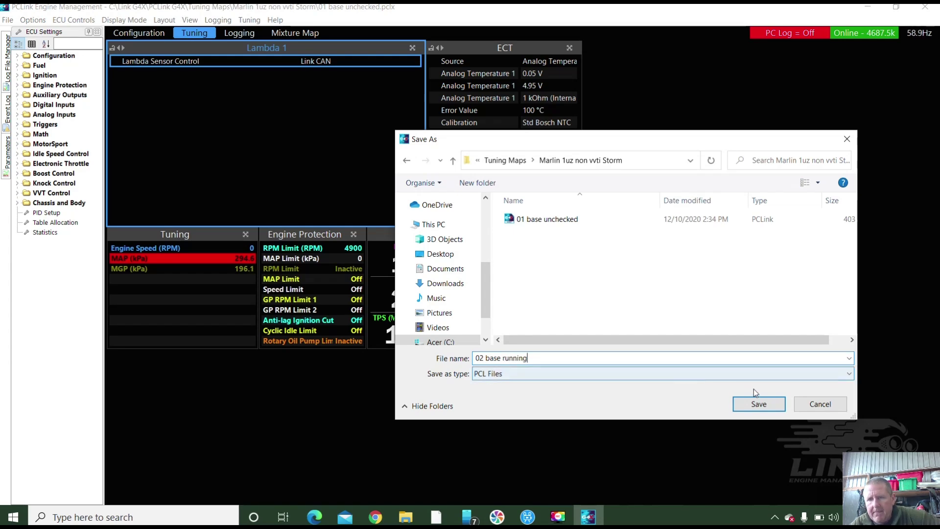
pyautogui.click(745, 404)
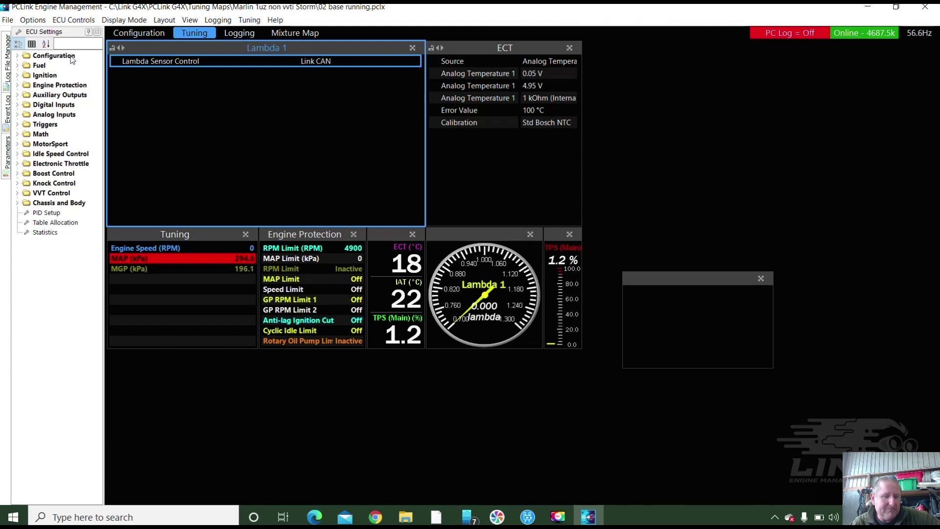
# Set the Vehicle Identification Number (VIN) in the ECU Configuration to the customer's name followed by "Storm", and show the Firing Order Table.
pyautogui.doubleClick(53, 56)
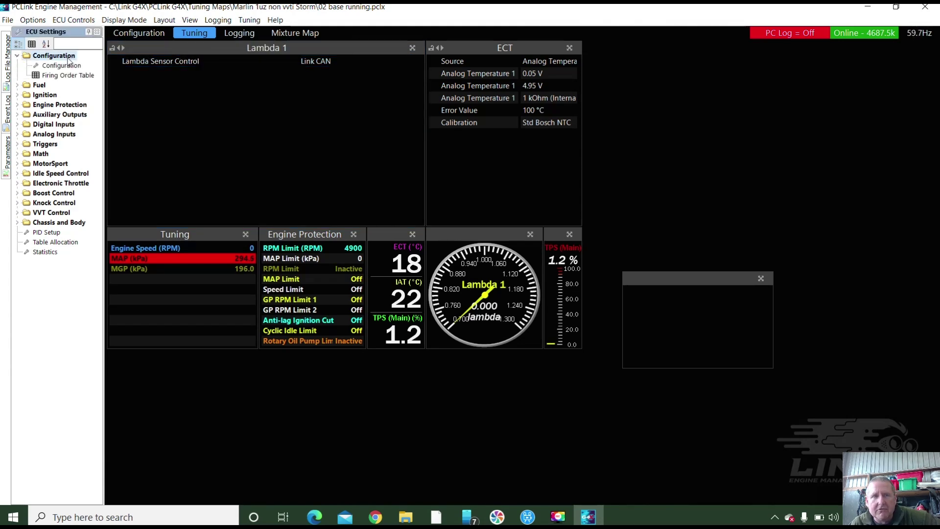
pyautogui.doubleClick(64, 67)
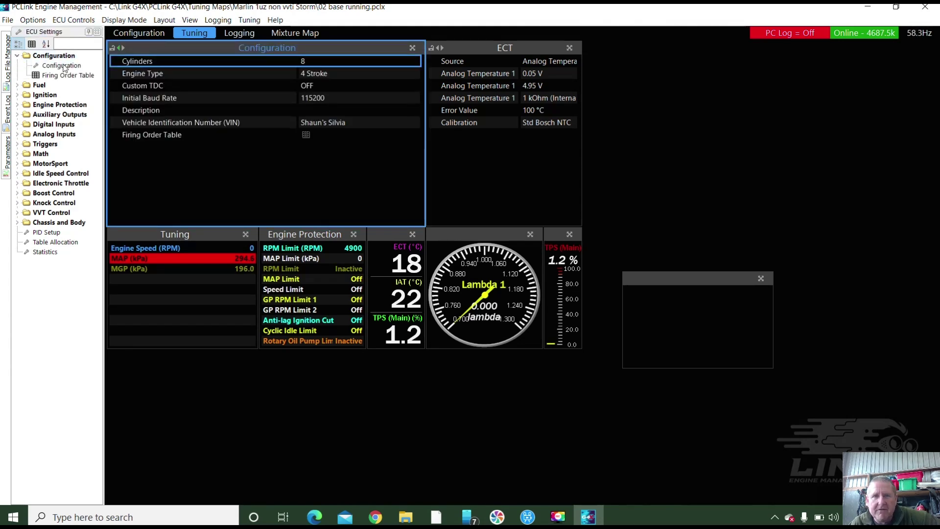
pyautogui.doubleClick(347, 122)
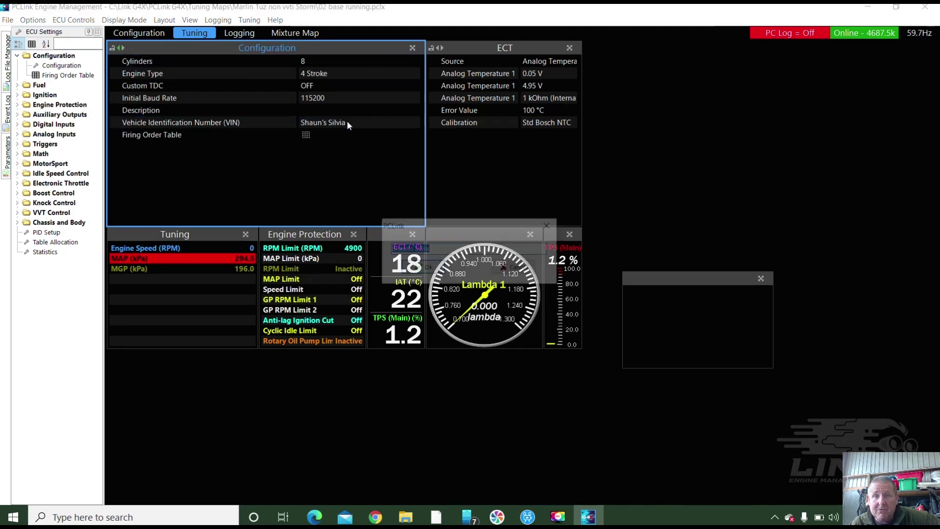
pyautogui.write('Ma')
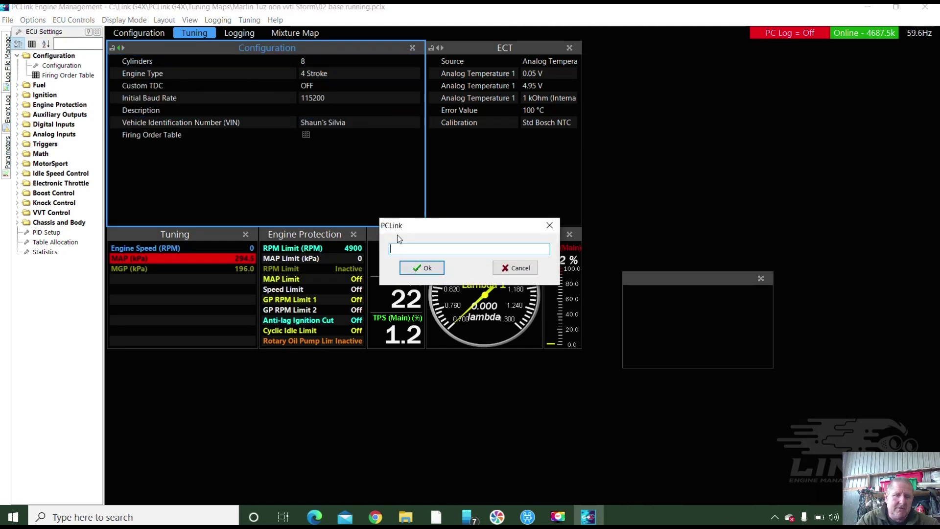
pyautogui.write('rli')
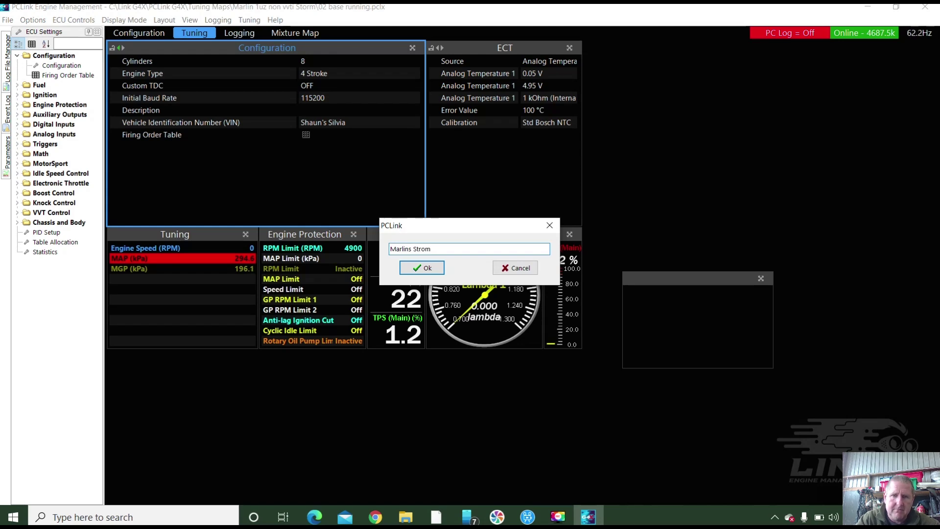
pyautogui.write('ns Storm ')
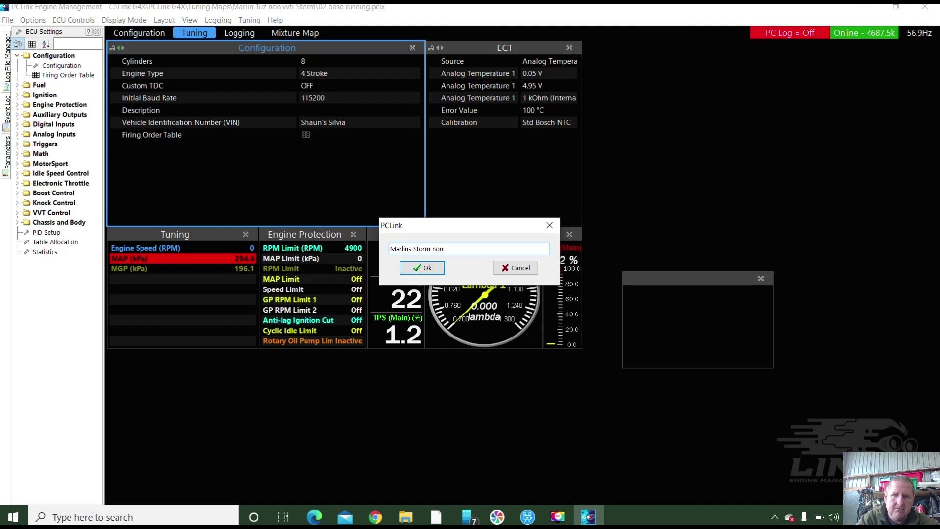
pyautogui.write('non')
pyautogui.press('BackSpace')
pyautogui.press('BackSpace')
pyautogui.press('BackSpace')
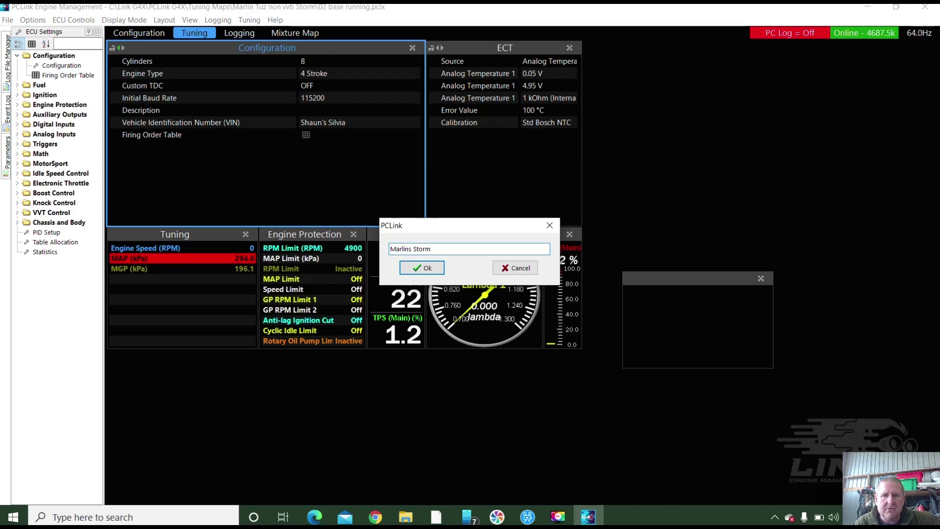
pyautogui.click(422, 268)
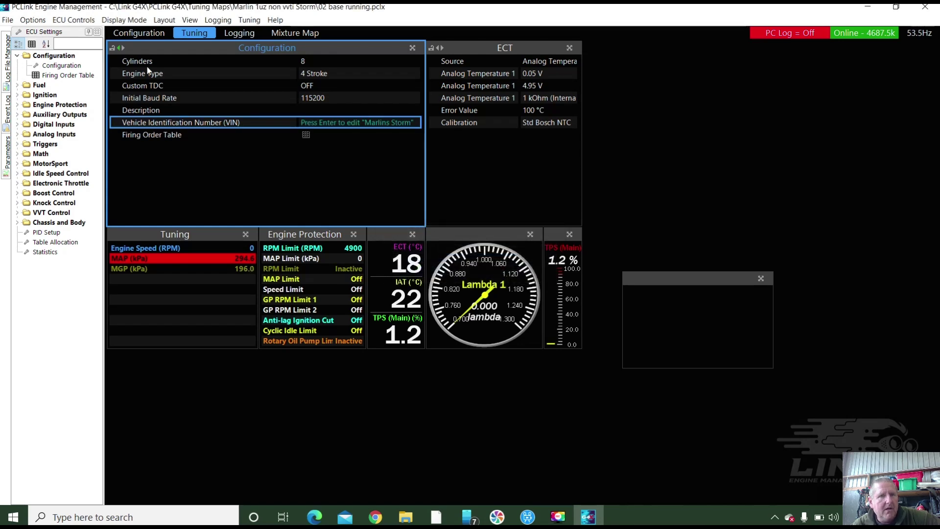
pyautogui.doubleClick(310, 131)
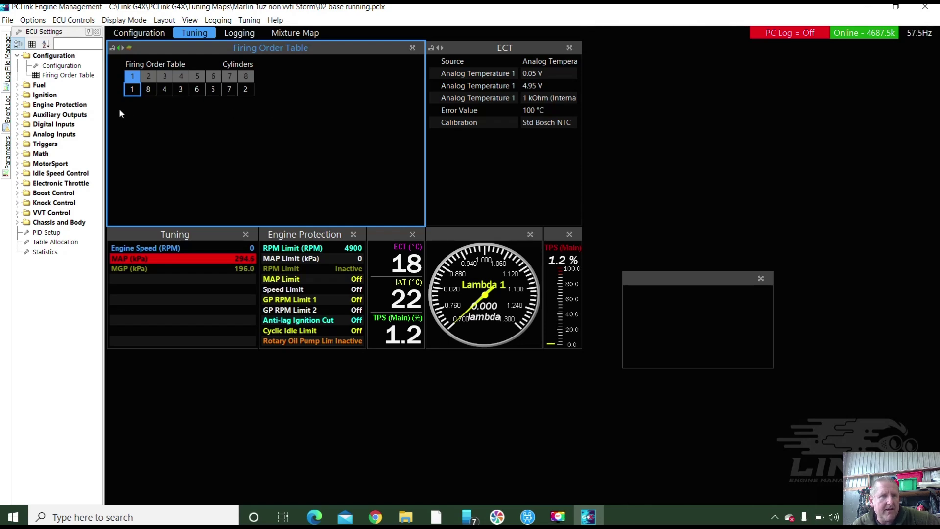
# Set Asynchronous Injection to ON in the Fuel Main settings under Fuel Setup.
pyautogui.doubleClick(41, 86)
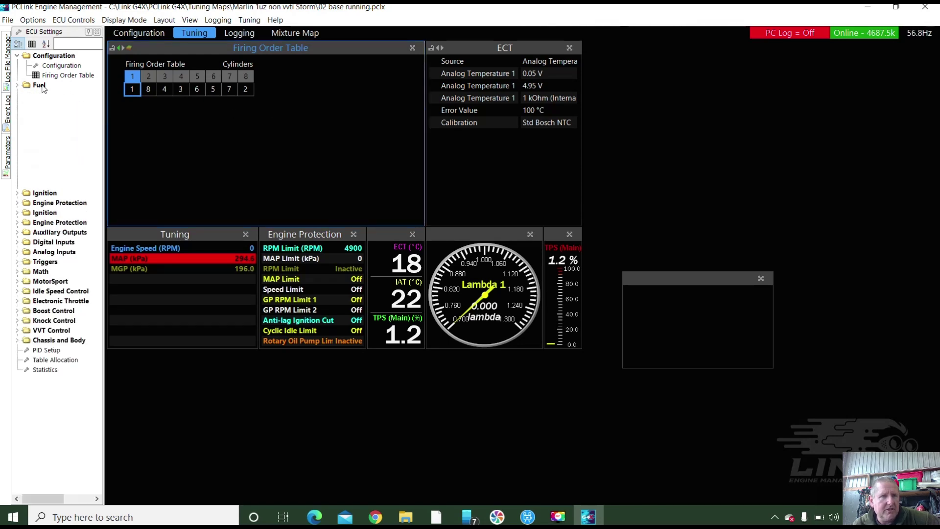
pyautogui.doubleClick(58, 96)
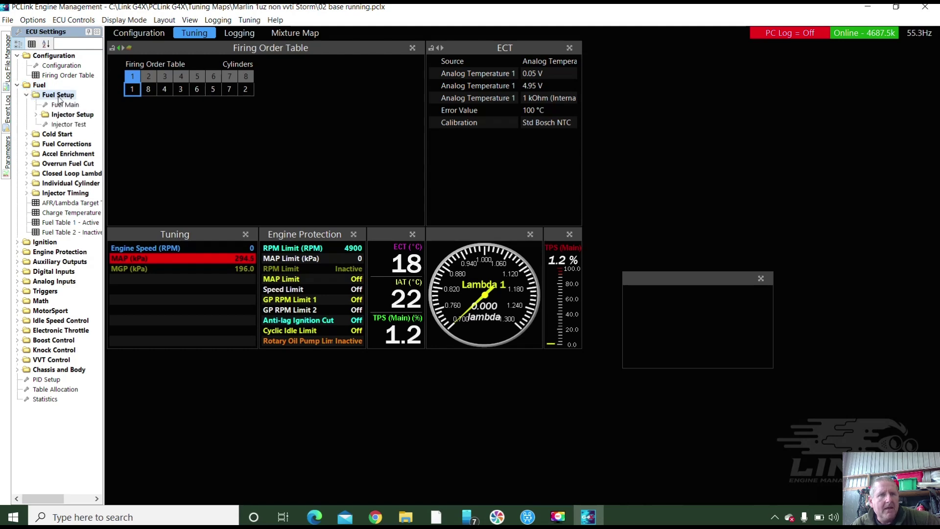
pyautogui.doubleClick(62, 106)
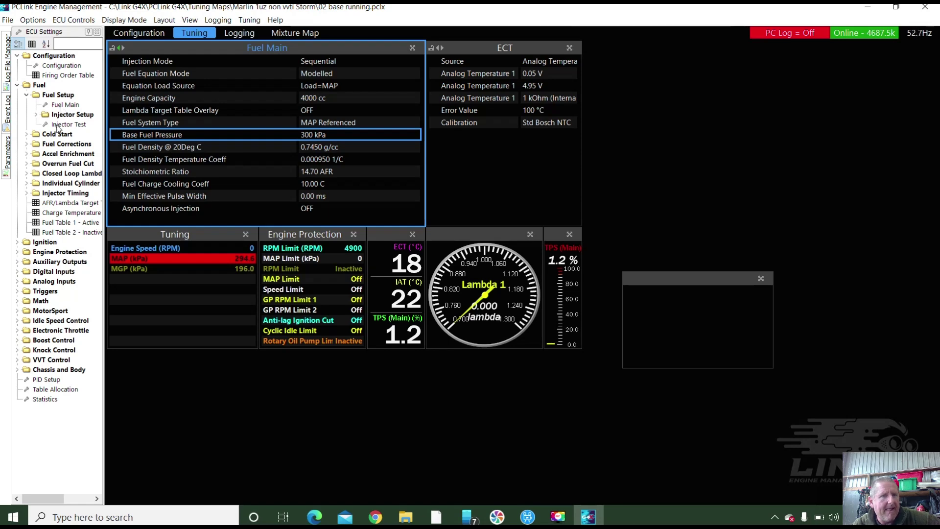
pyautogui.doubleClick(300, 208)
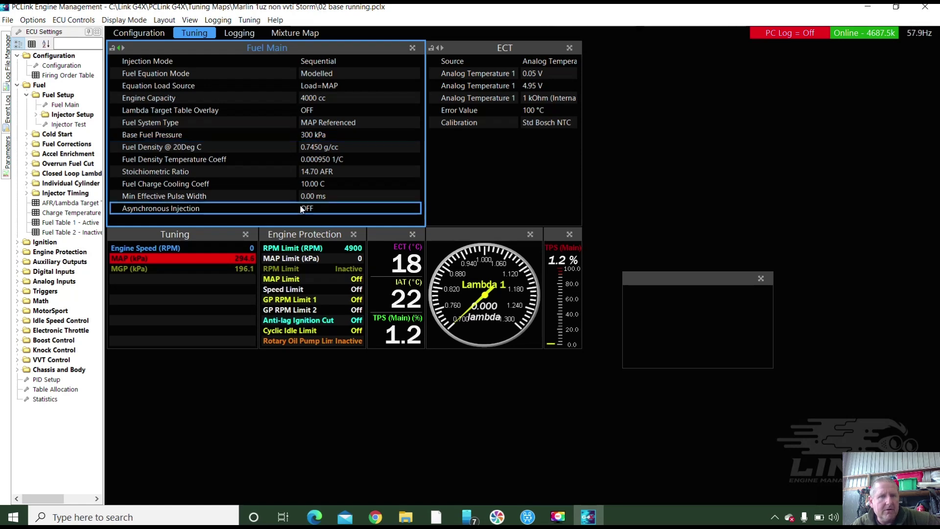
pyautogui.click(422, 201)
pyautogui.click(456, 345)
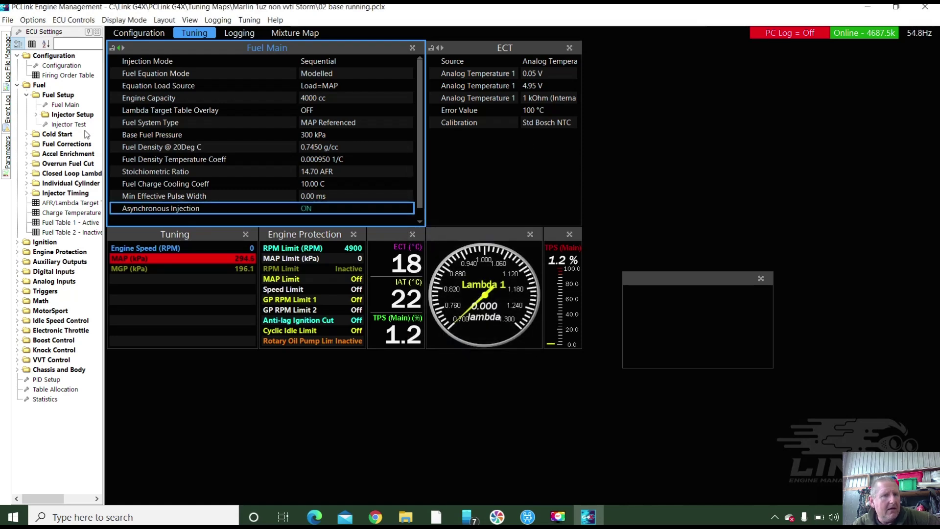
# Review the cold start fuel settings: Pre-Crank Prime, the Pre-Crank Prime Table and the Warm Up Enrichment Table.
pyautogui.doubleClick(69, 144)
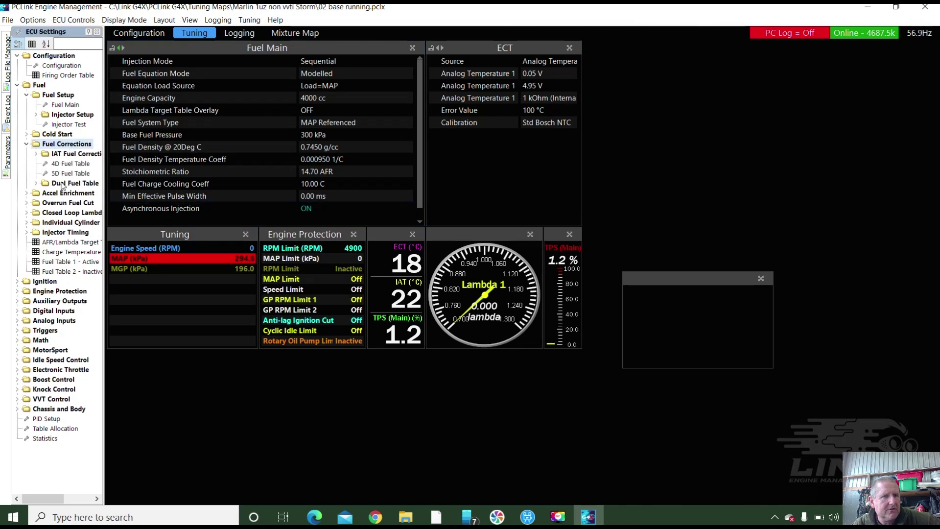
pyautogui.doubleClick(58, 135)
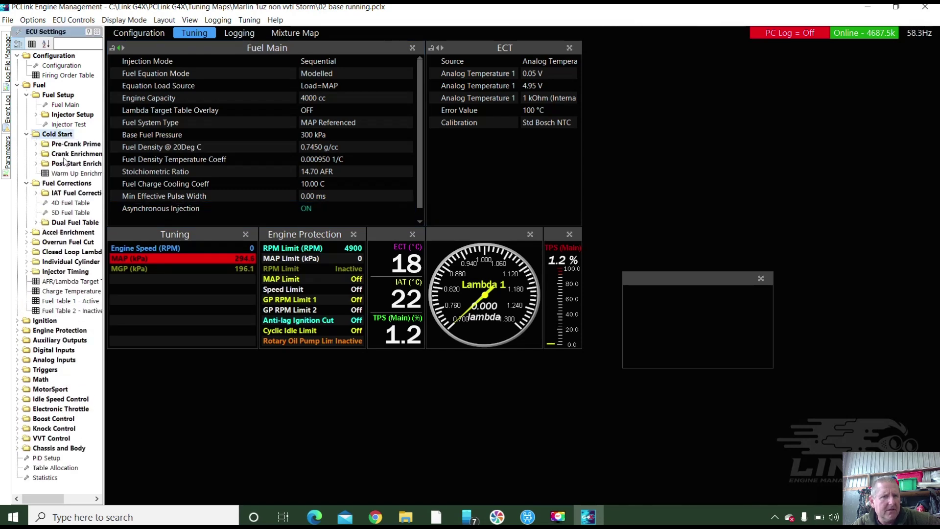
pyautogui.doubleClick(76, 144)
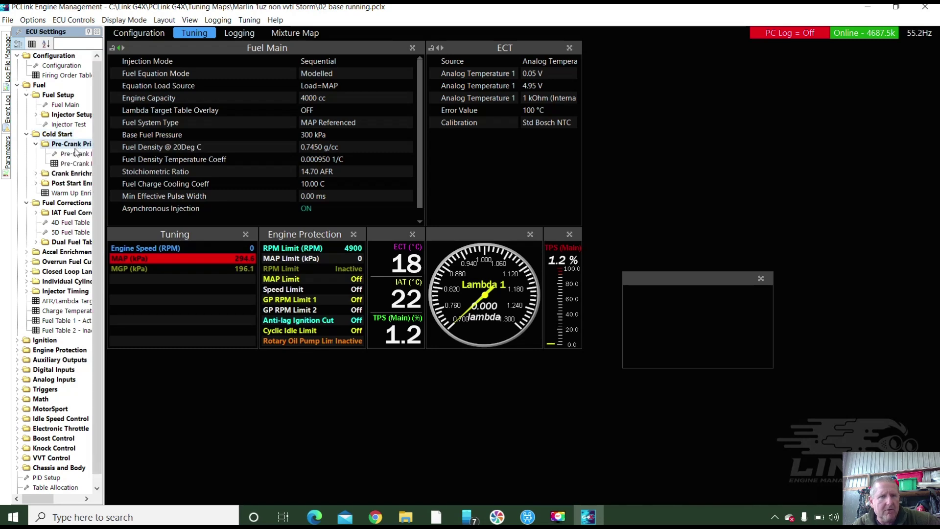
pyautogui.doubleClick(76, 155)
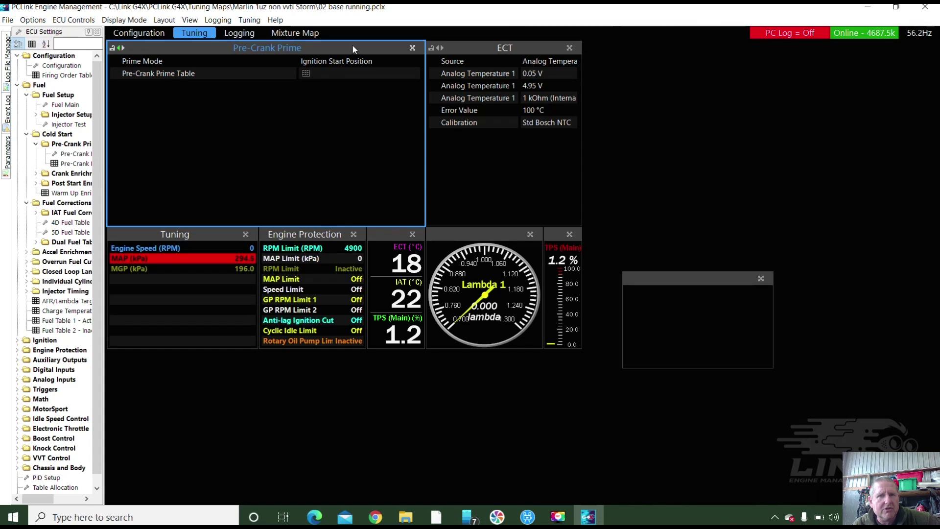
pyautogui.scroll(-1, 100, 220)
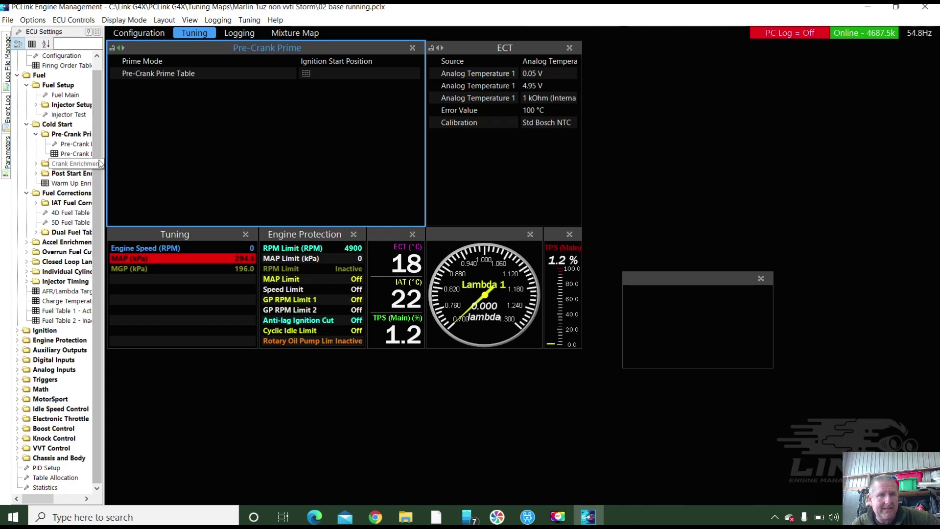
pyautogui.click(73, 155)
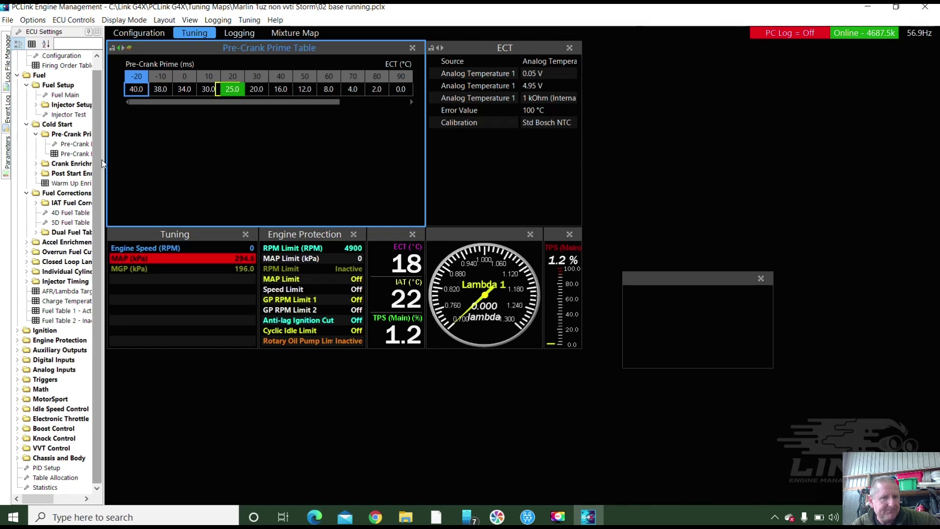
pyautogui.click(55, 183)
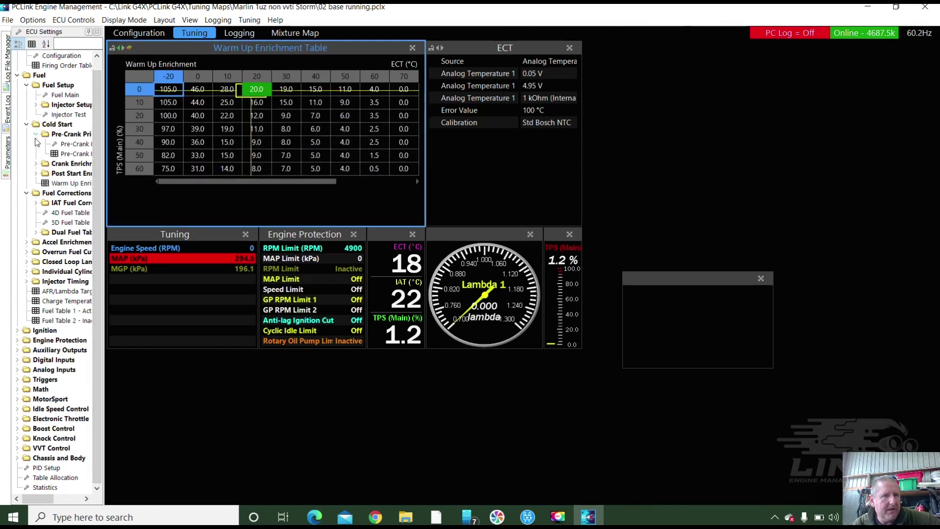
pyautogui.click(36, 135)
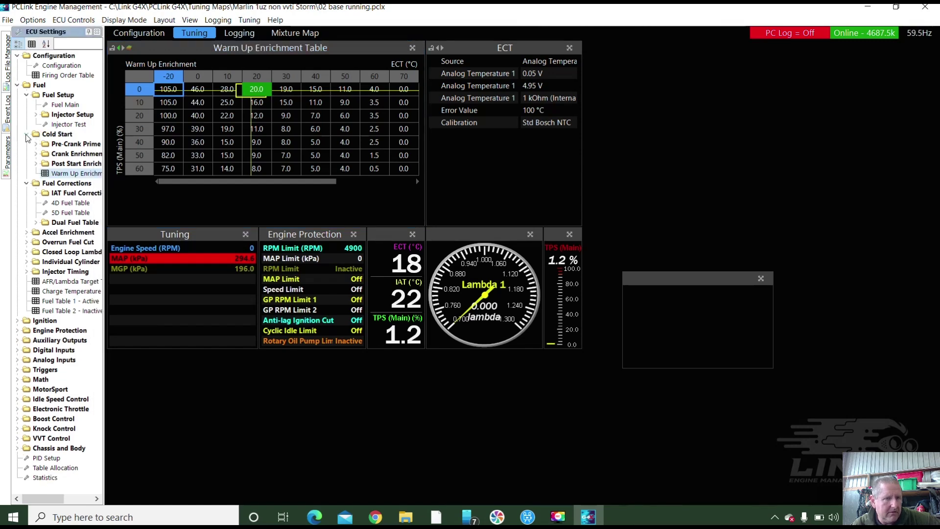
# Review the Overrun Fuel Cut and Closed Loop Lambda settings in the Fuel section.
pyautogui.doubleClick(53, 243)
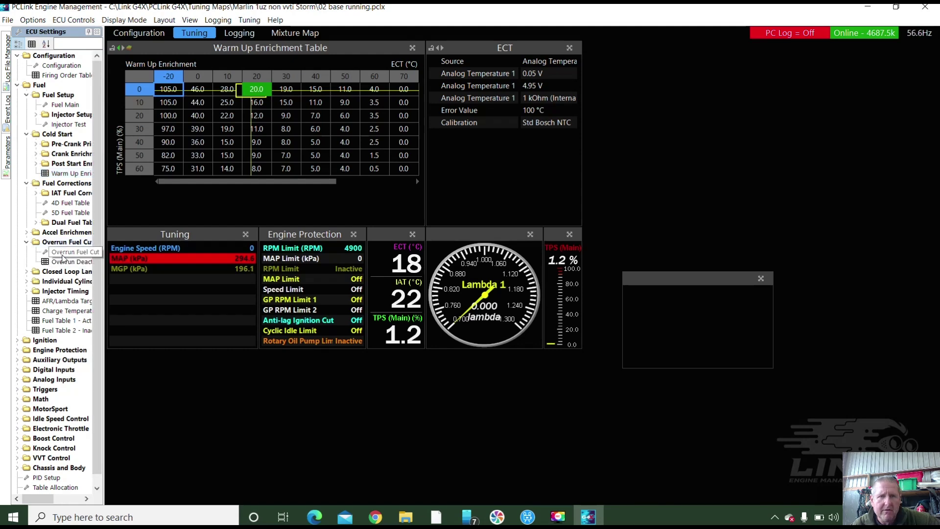
pyautogui.click(62, 255)
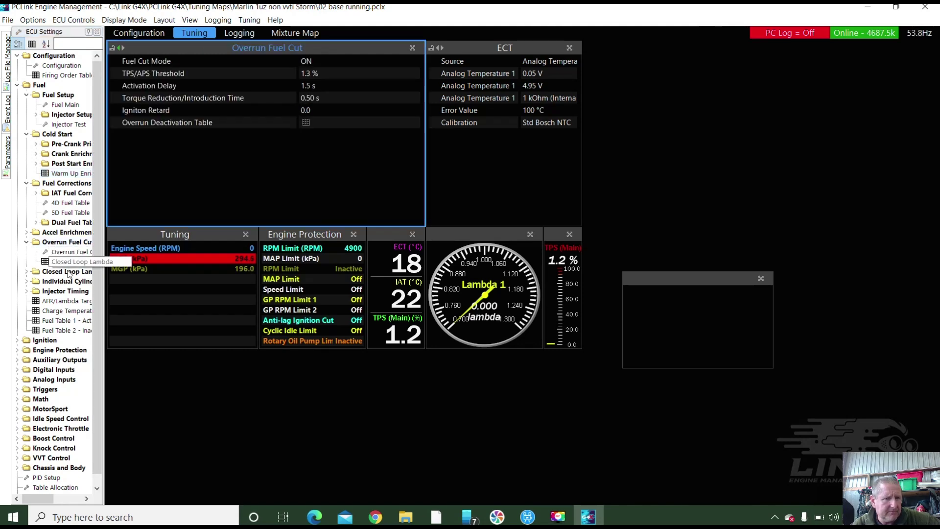
pyautogui.doubleClick(68, 272)
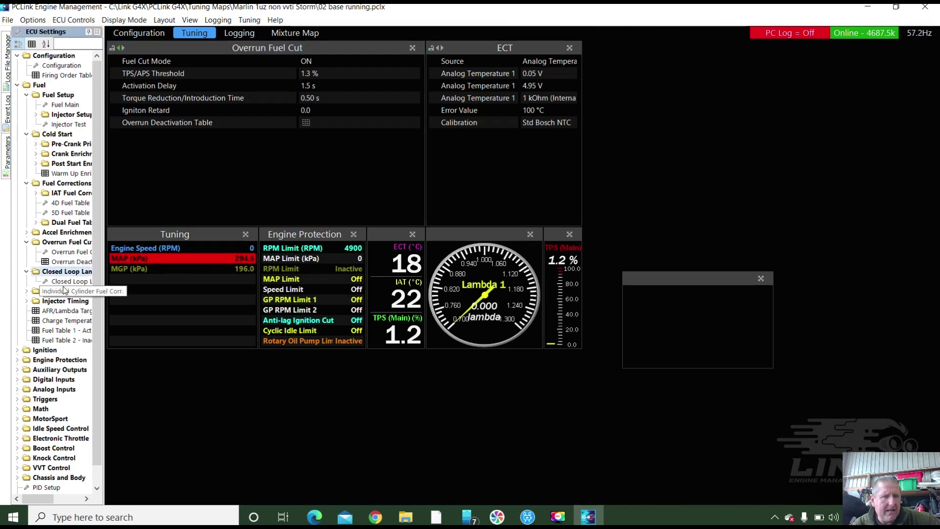
pyautogui.click(68, 282)
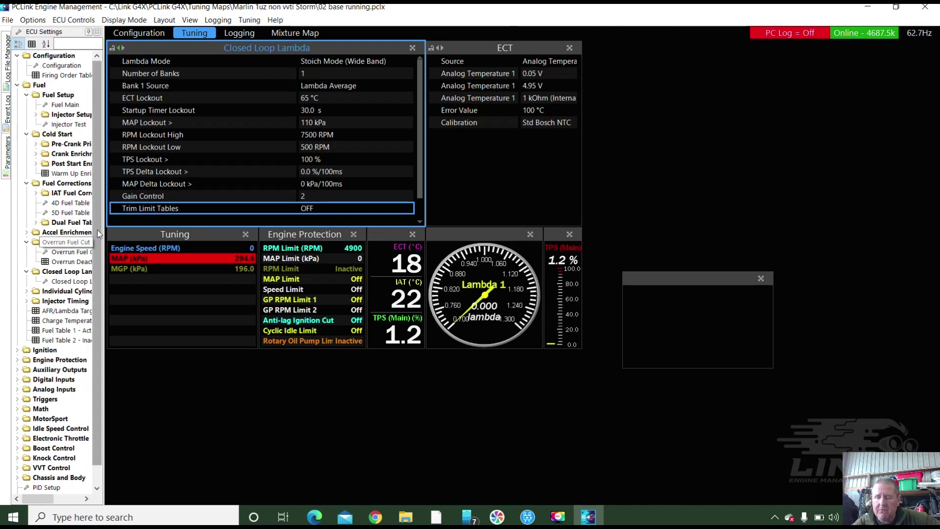
# Check Fuel Table 1 and Fuel Table 2, and collapse the Fuel section of the ECU settings.
pyautogui.scroll(-1, 98, 230)
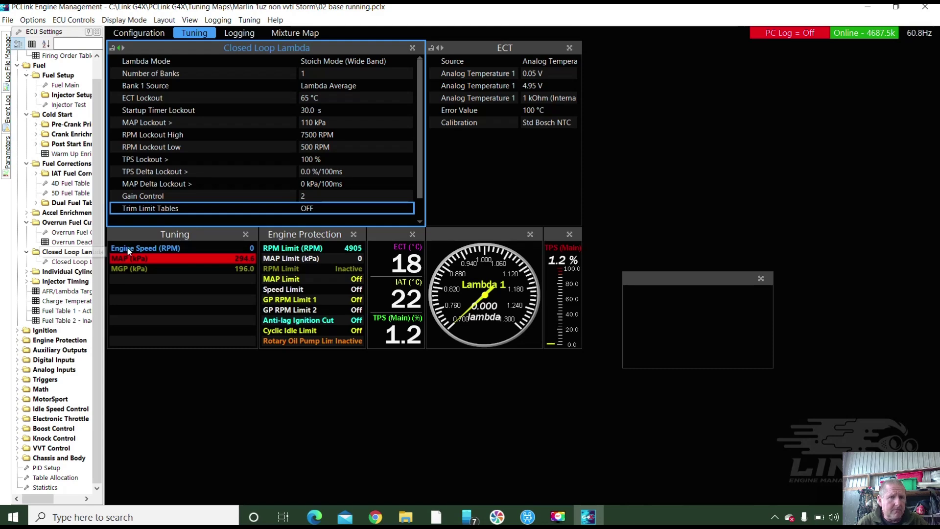
pyautogui.click(61, 311)
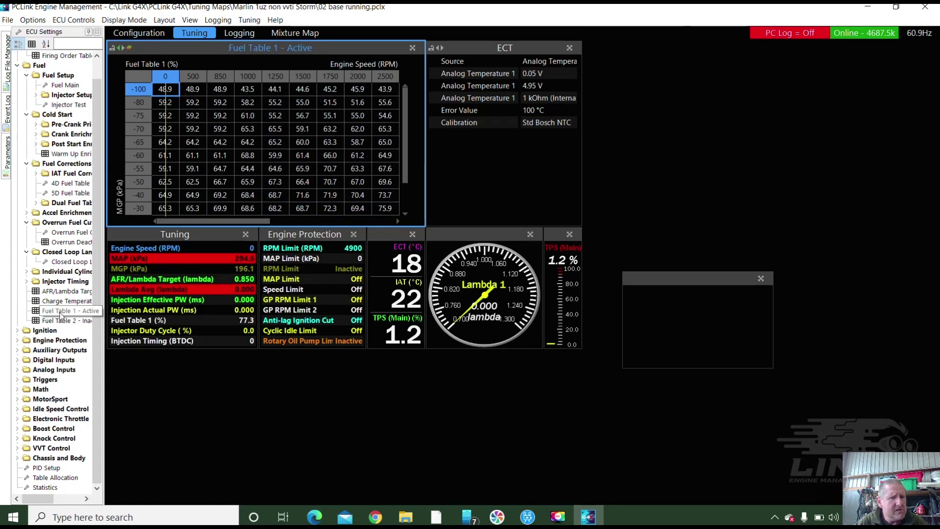
pyautogui.click(61, 321)
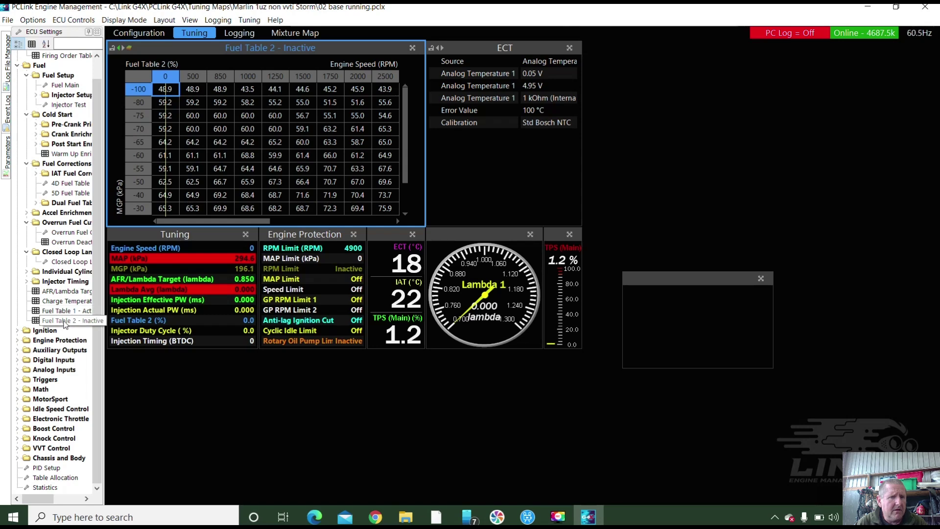
pyautogui.click(26, 252)
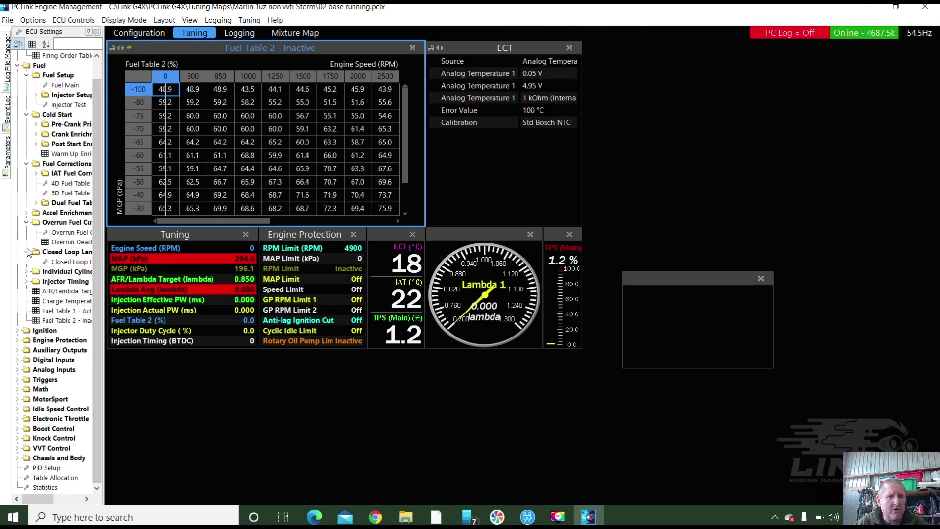
pyautogui.click(27, 86)
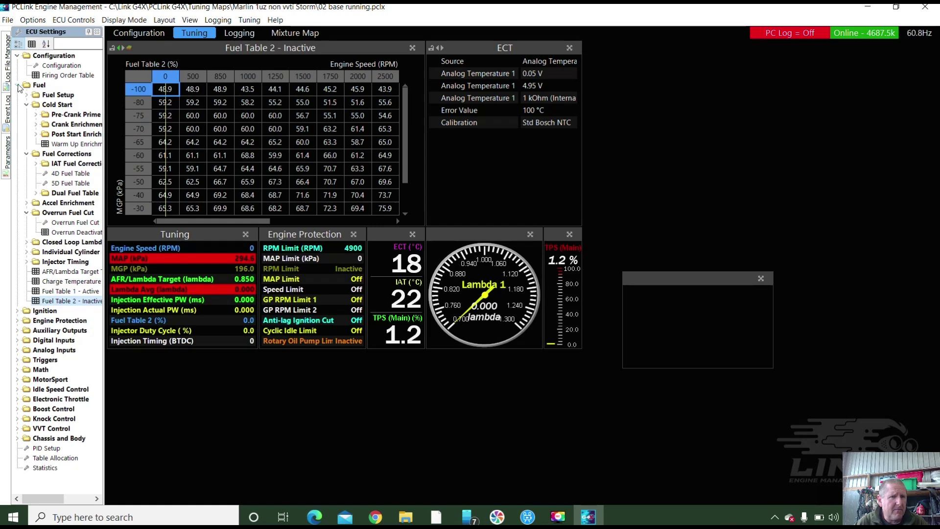
pyautogui.click(19, 86)
# Review the Ignition Main settings, Ignition Tables 1 and 2 and the Dwell Control Table, and collapse the Ignition section.
pyautogui.doubleClick(41, 96)
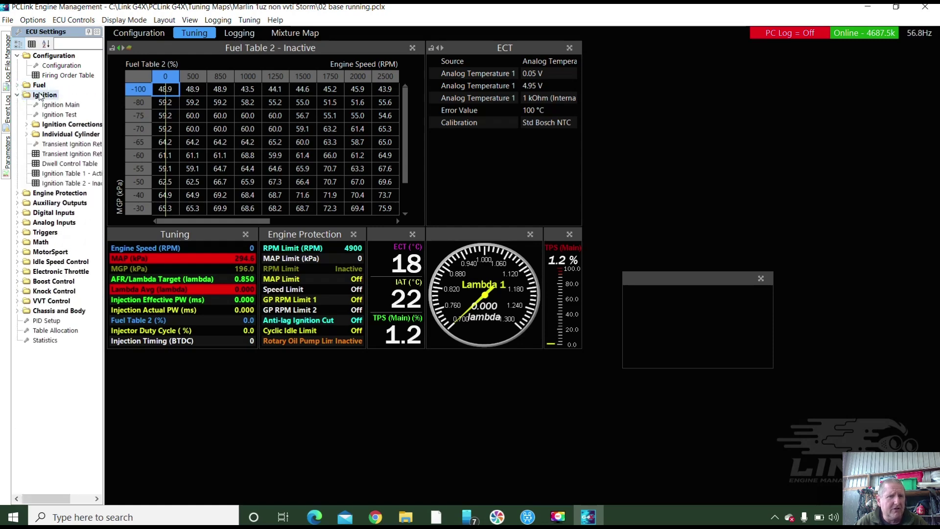
pyautogui.click(58, 105)
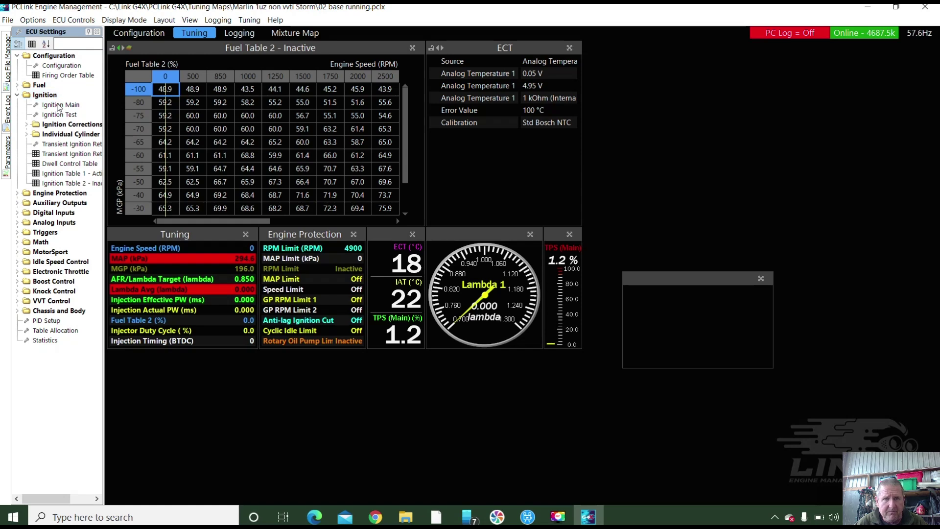
pyautogui.doubleClick(58, 107)
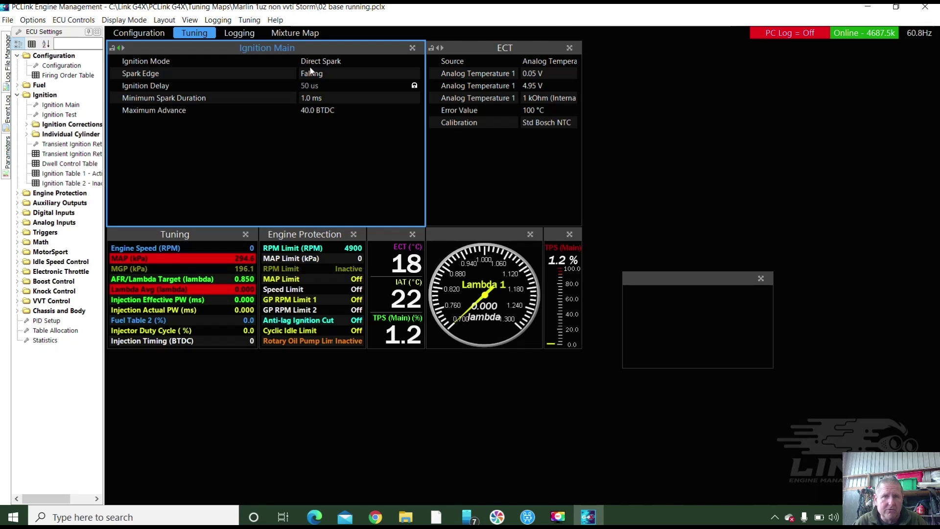
pyautogui.click(62, 177)
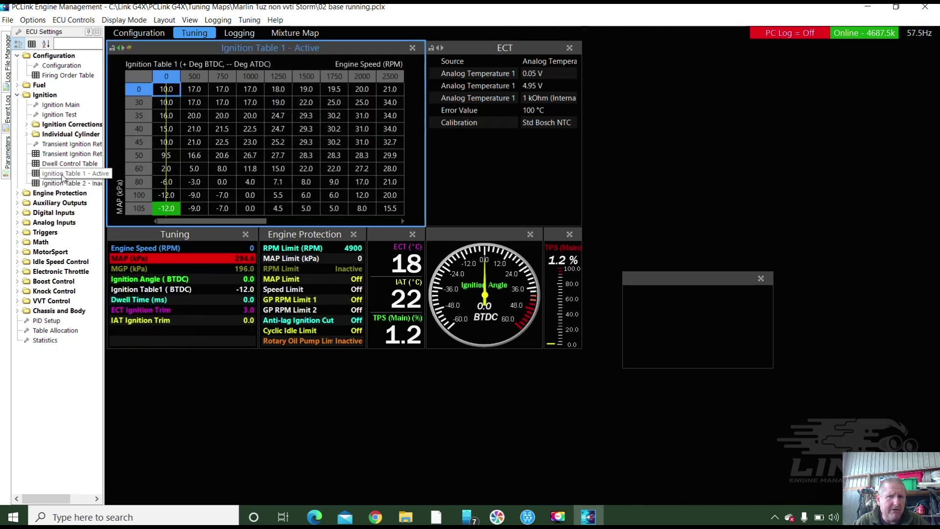
pyautogui.click(62, 185)
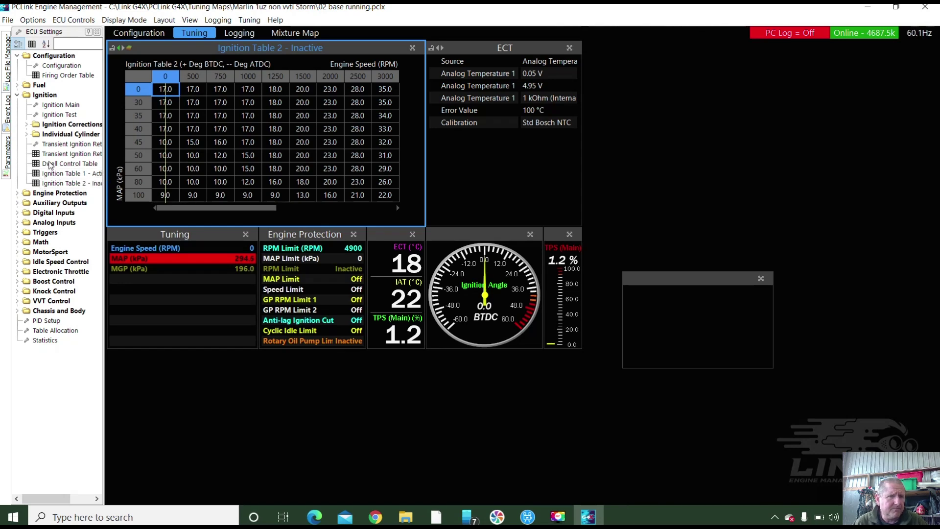
pyautogui.doubleClick(49, 163)
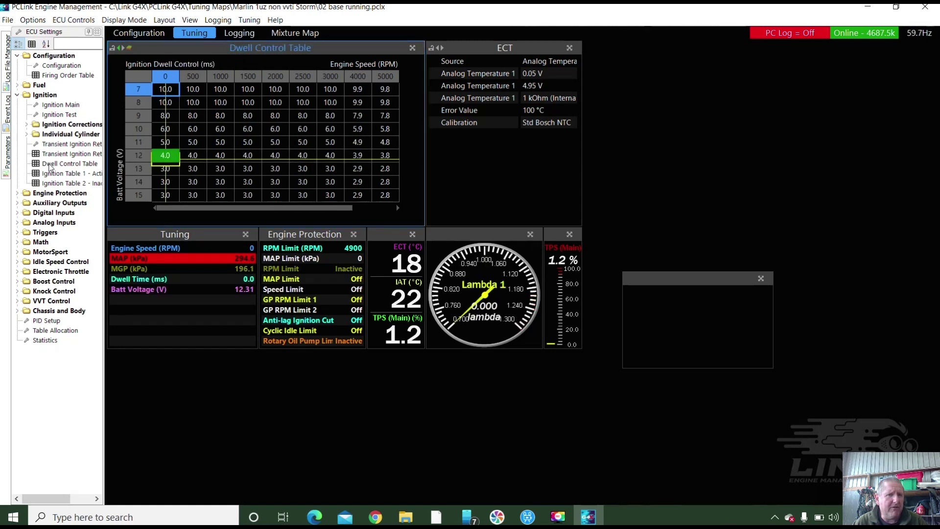
pyautogui.click(18, 96)
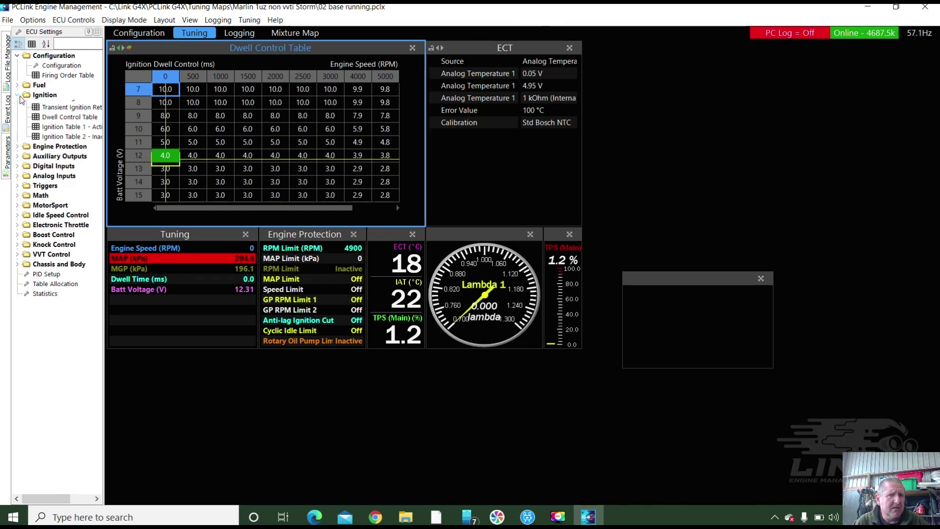
# Check the RPM Limit, MAP Limit and Speed Limit settings under Engine Protection, and collapse that section.
pyautogui.doubleClick(43, 106)
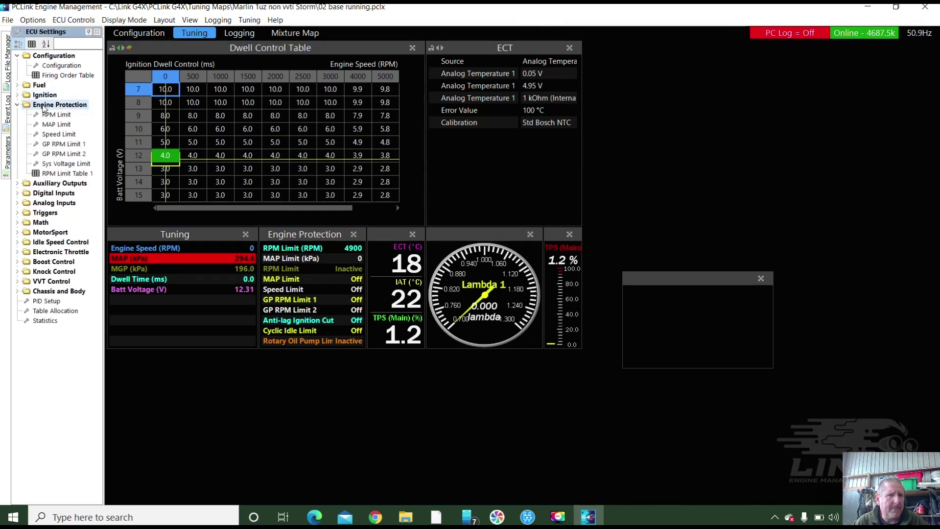
pyautogui.doubleClick(49, 114)
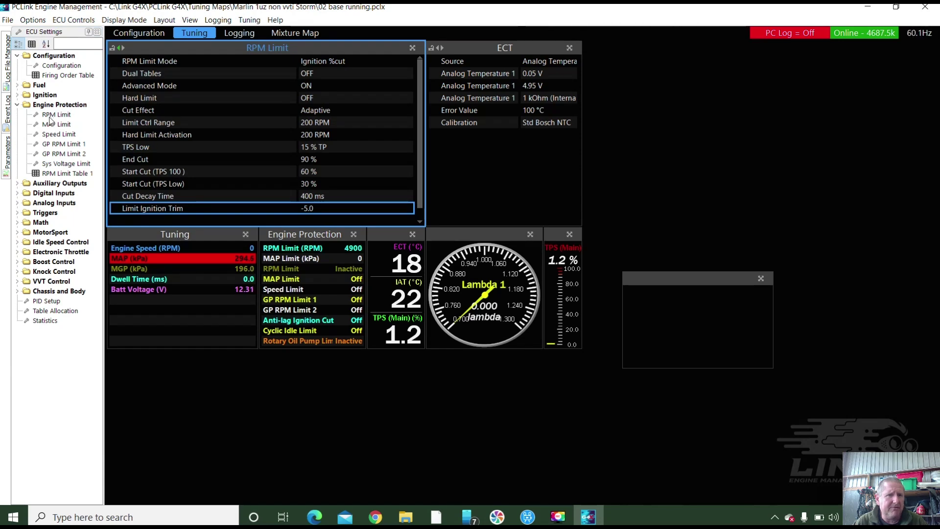
pyautogui.doubleClick(50, 126)
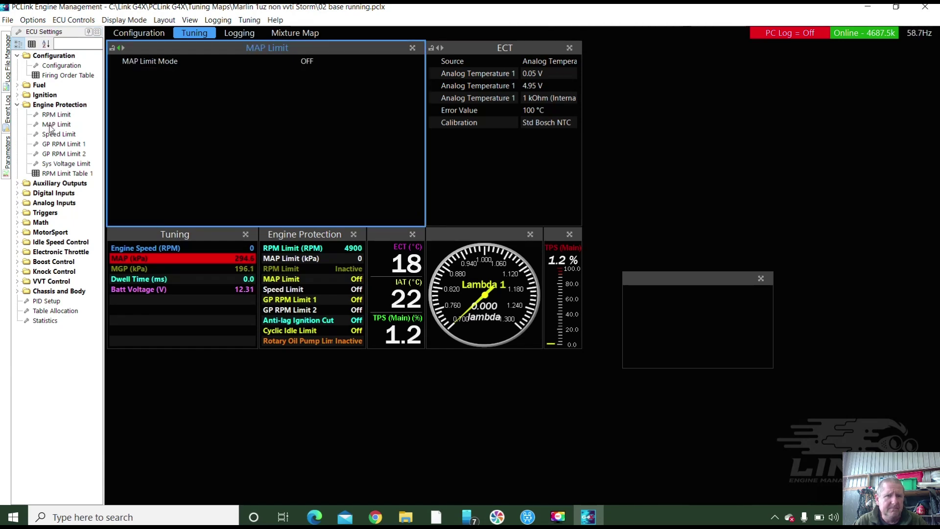
pyautogui.doubleClick(50, 134)
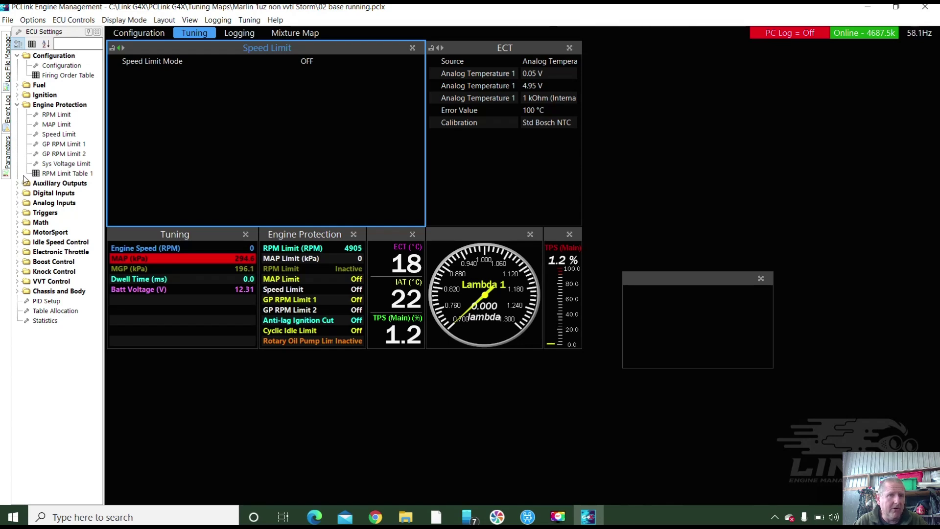
pyautogui.click(18, 105)
# Set Engine Fan 2 Output to None in the Engine Fan settings under Auxiliary Outputs, and select the Engine Fan 1 Output setting.
pyautogui.click(17, 115)
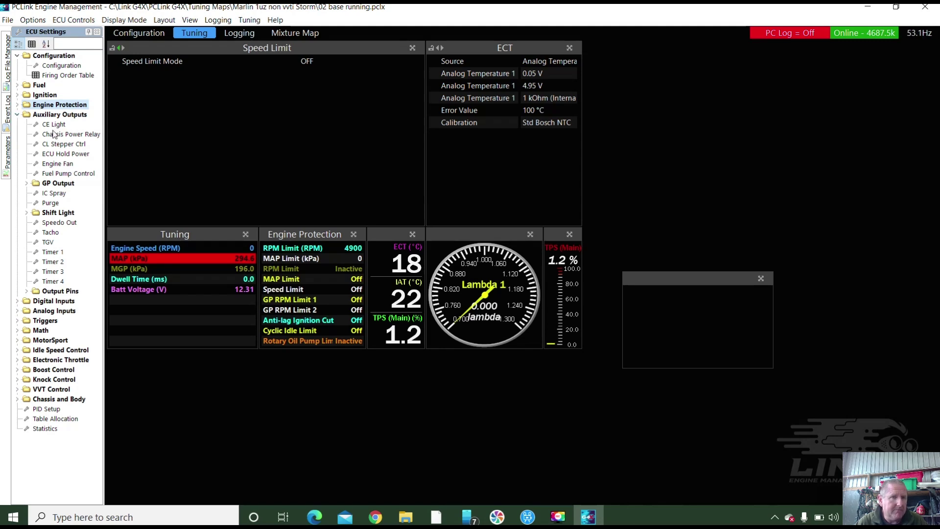
pyautogui.click(55, 165)
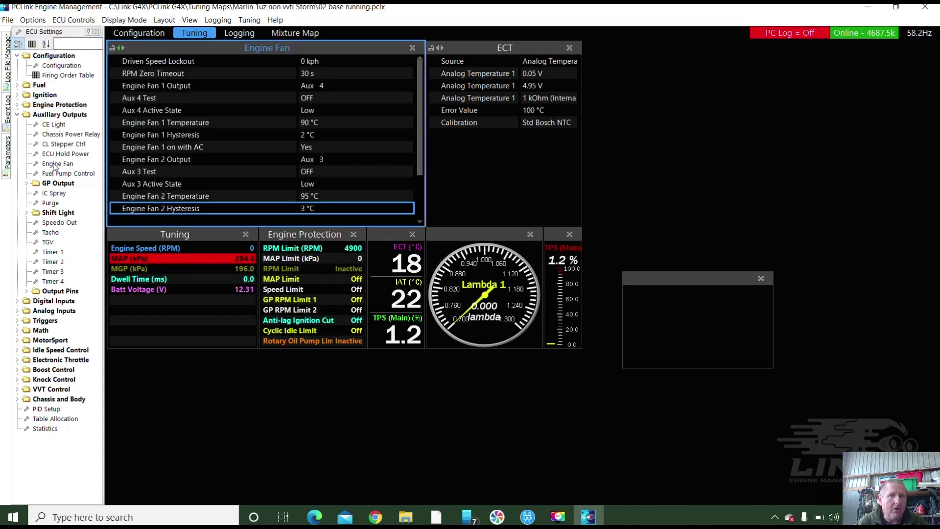
pyautogui.click(318, 159)
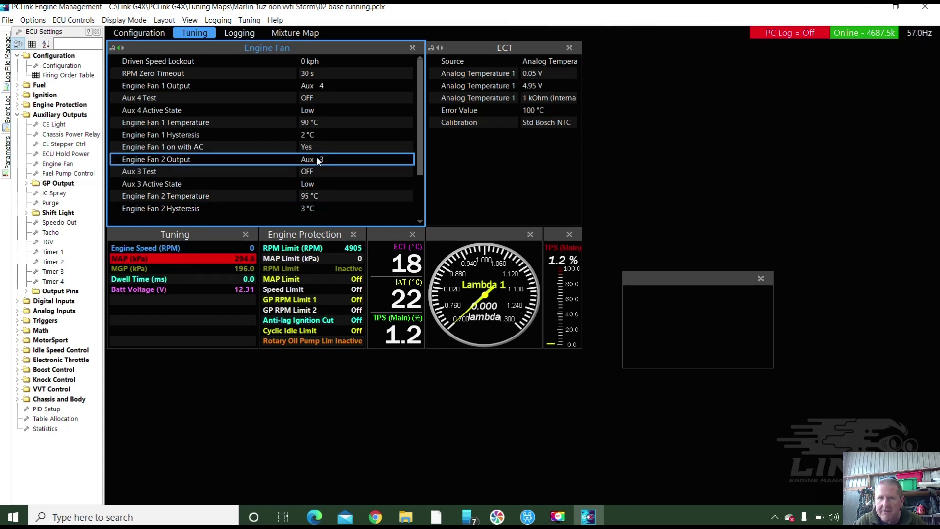
pyautogui.doubleClick(318, 159)
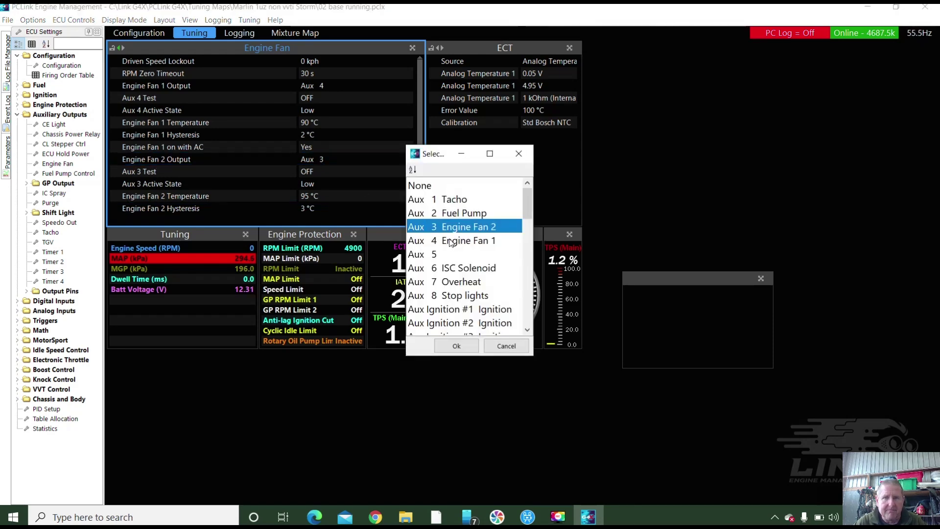
pyautogui.click(430, 188)
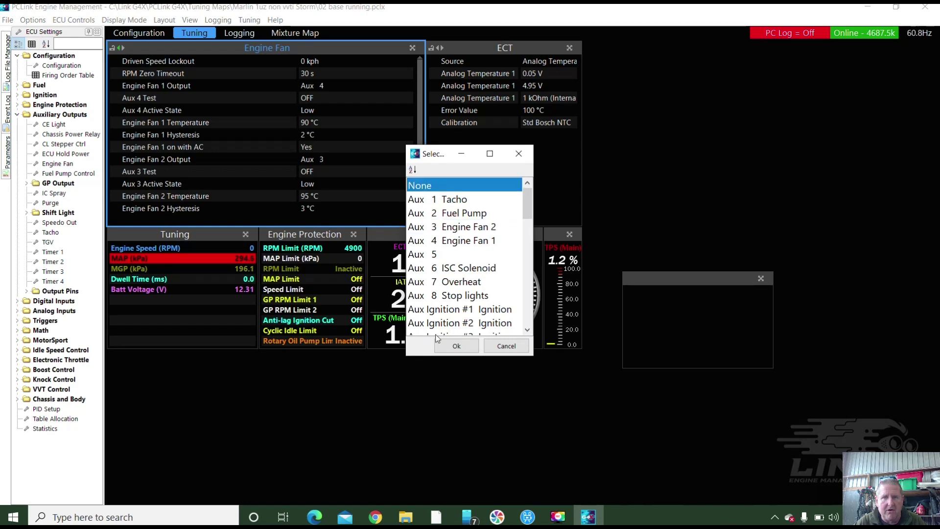
pyautogui.click(456, 346)
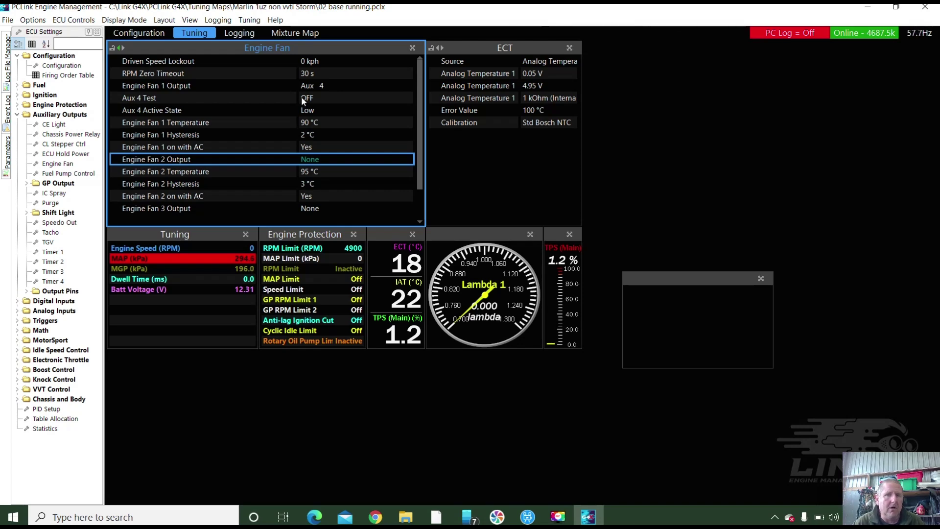
pyautogui.click(313, 86)
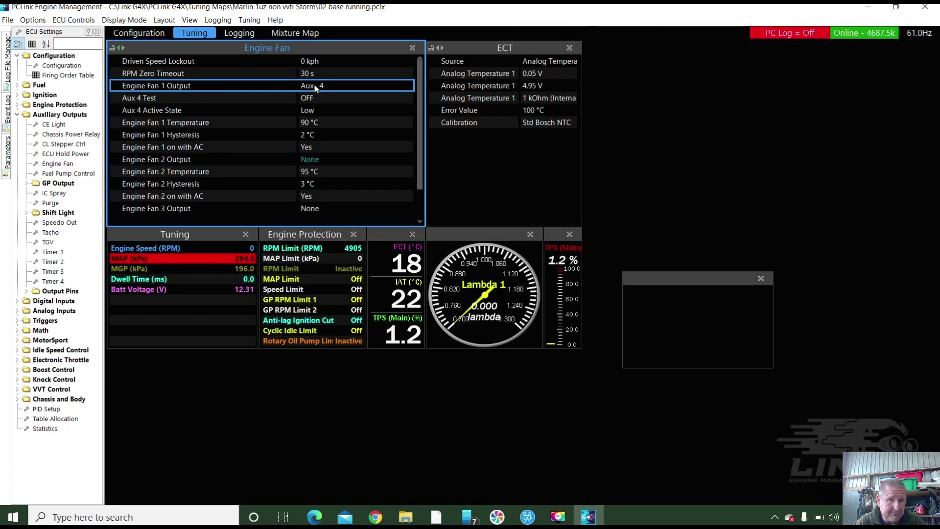
# Test the engine fan output by switching Aux 4 Test to ON and back to OFF.
pyautogui.click(313, 111)
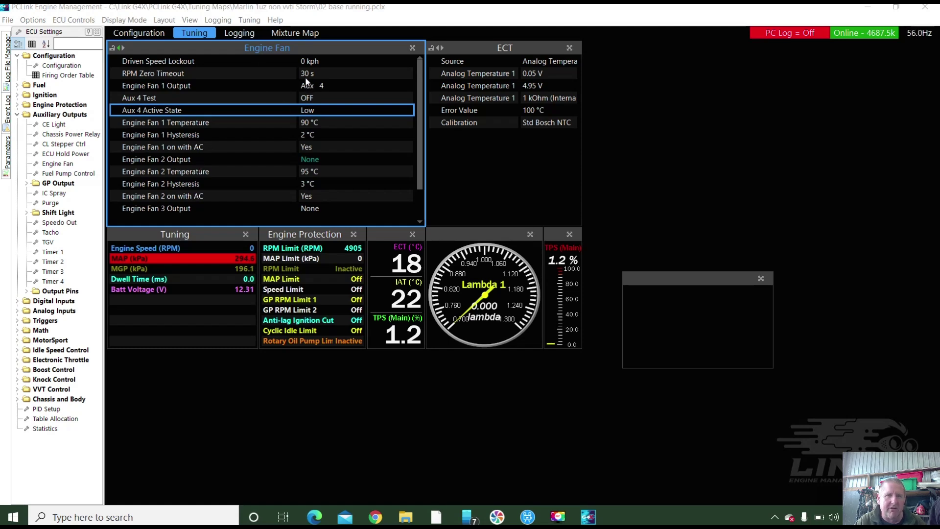
pyautogui.doubleClick(305, 98)
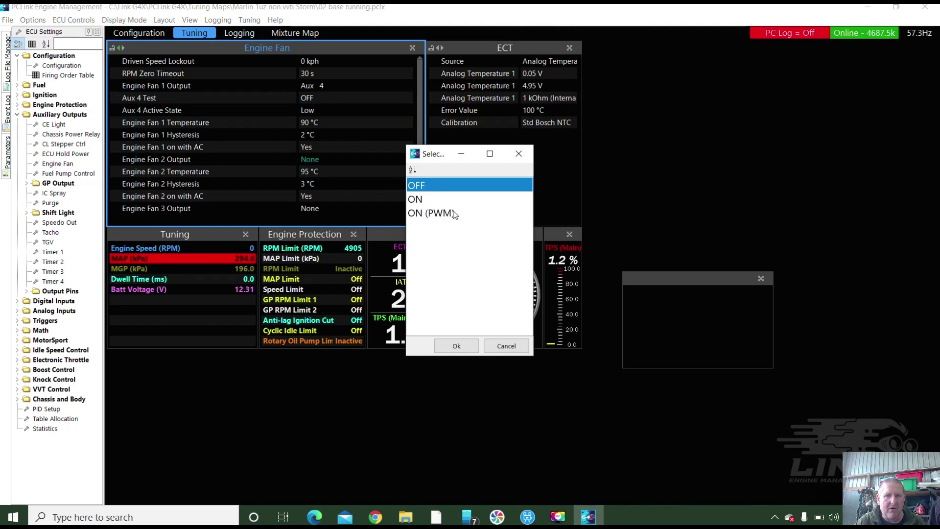
pyautogui.click(422, 203)
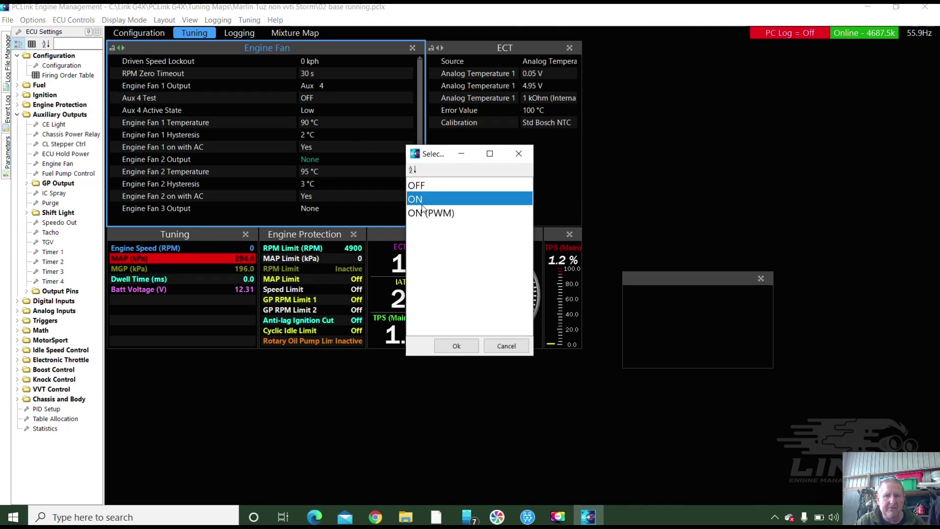
pyautogui.click(456, 346)
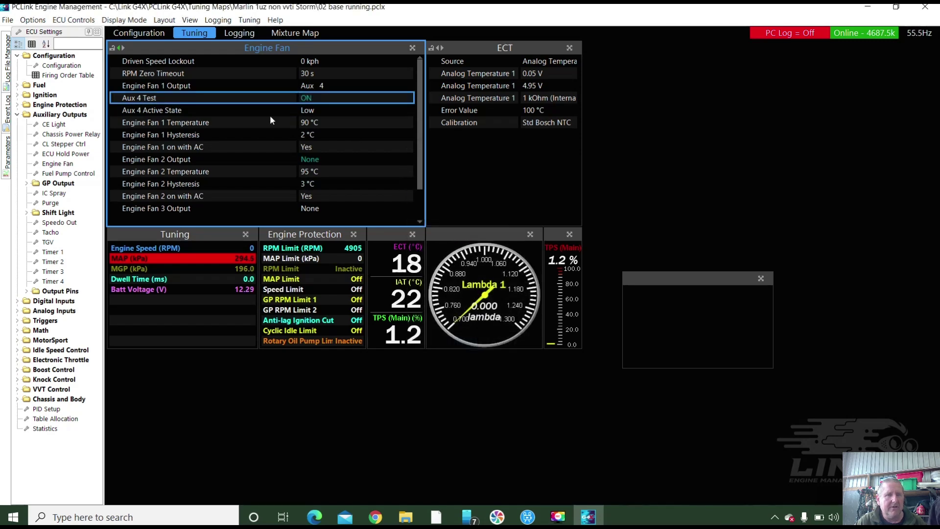
pyautogui.doubleClick(305, 98)
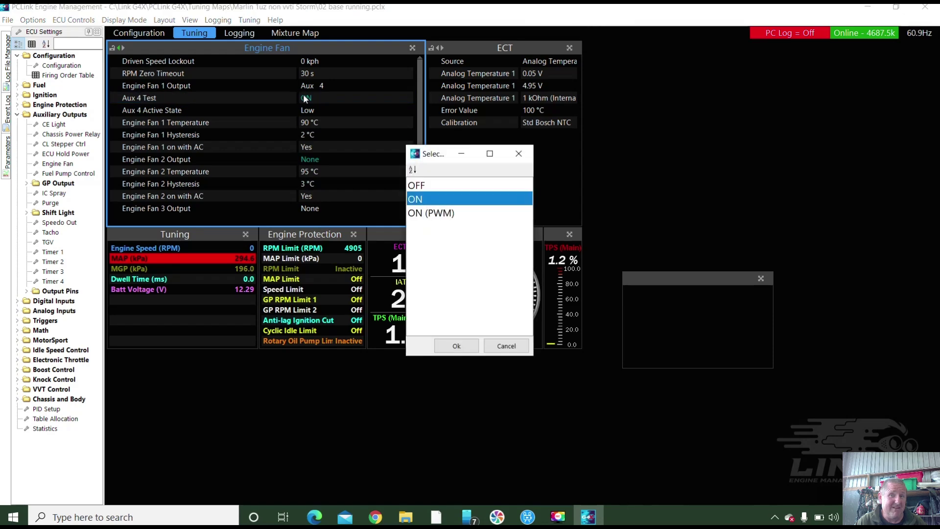
pyautogui.click(423, 189)
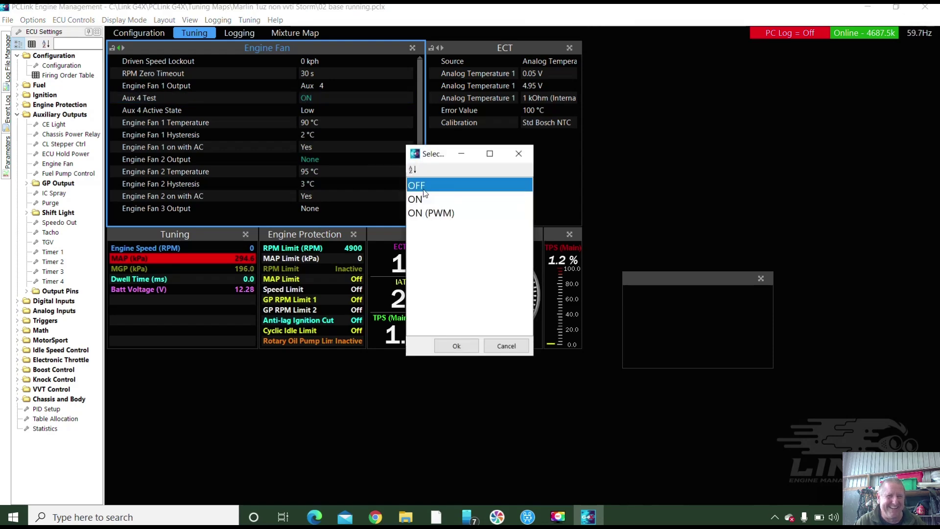
pyautogui.click(456, 346)
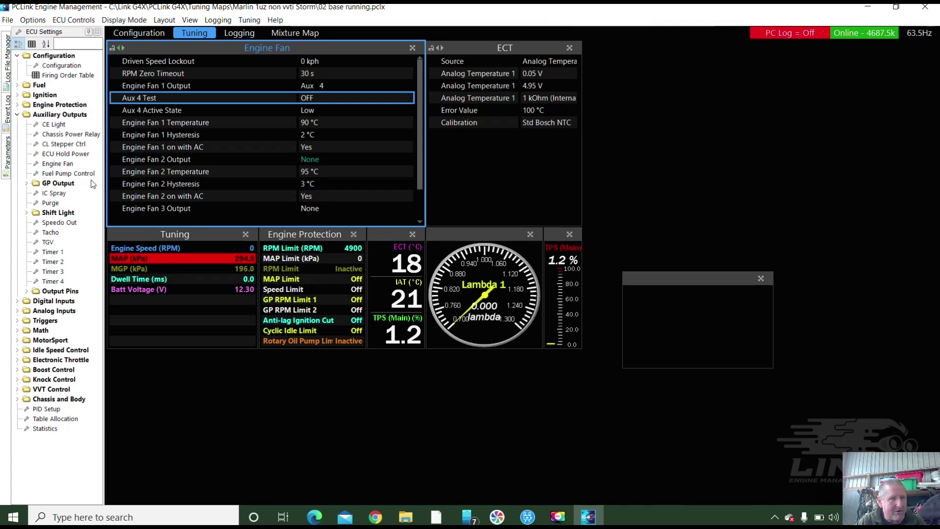
# Set the Fuel Pump Relay Output to Aux 3 in the Fuel Pump Control settings.
pyautogui.click(76, 175)
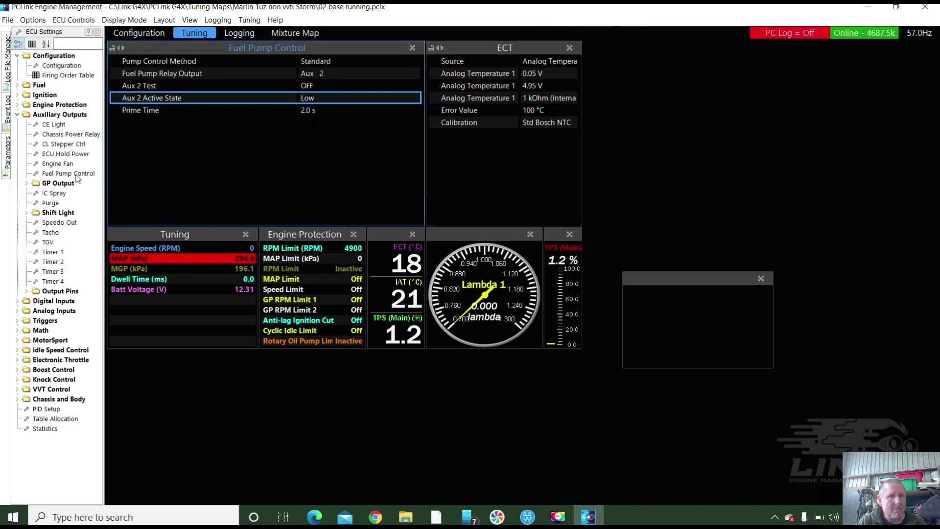
pyautogui.click(312, 76)
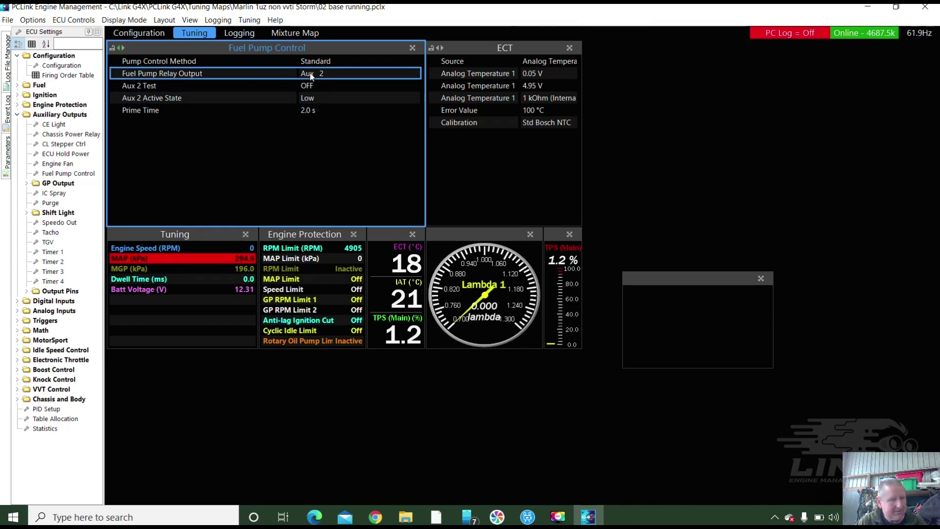
pyautogui.doubleClick(311, 76)
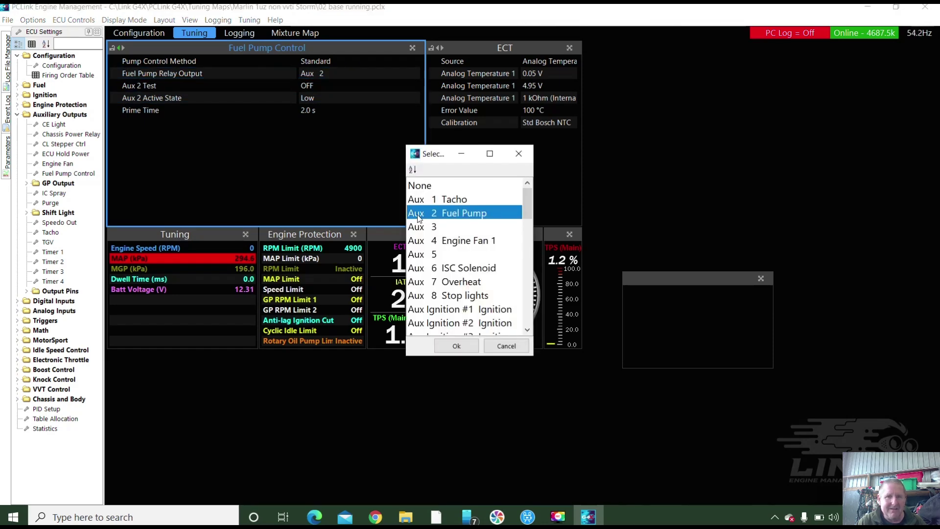
pyautogui.click(441, 227)
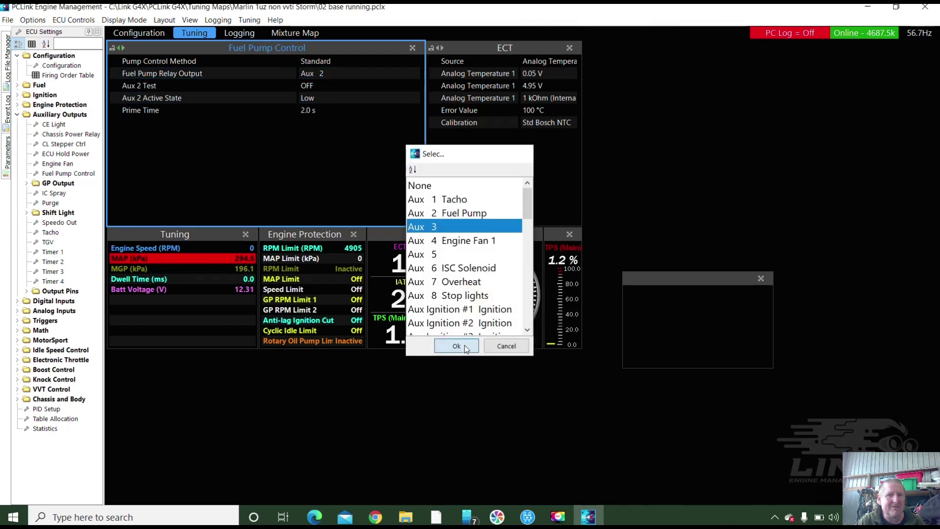
pyautogui.click(458, 346)
# Test the fuel pump output by switching Aux 3 Test to ON and back to OFF.
pyautogui.doubleClick(310, 86)
pyautogui.click(431, 198)
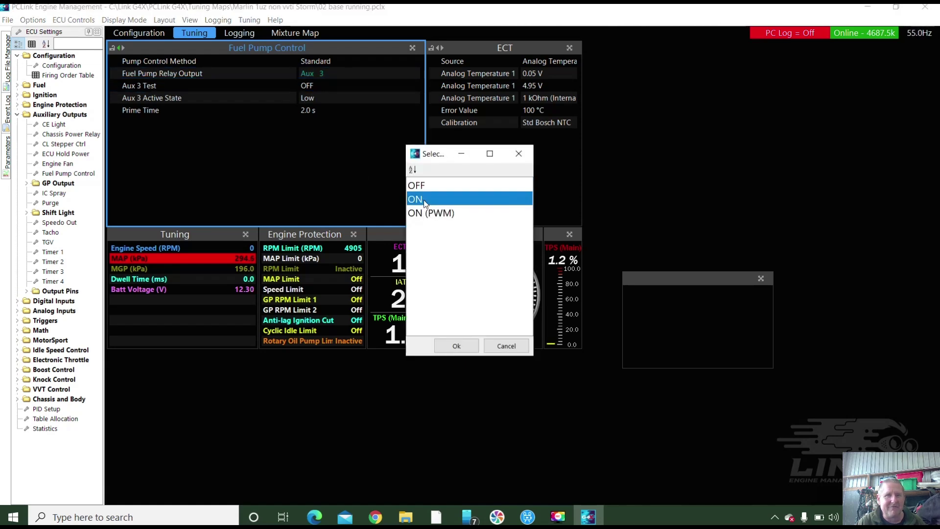
pyautogui.click(453, 345)
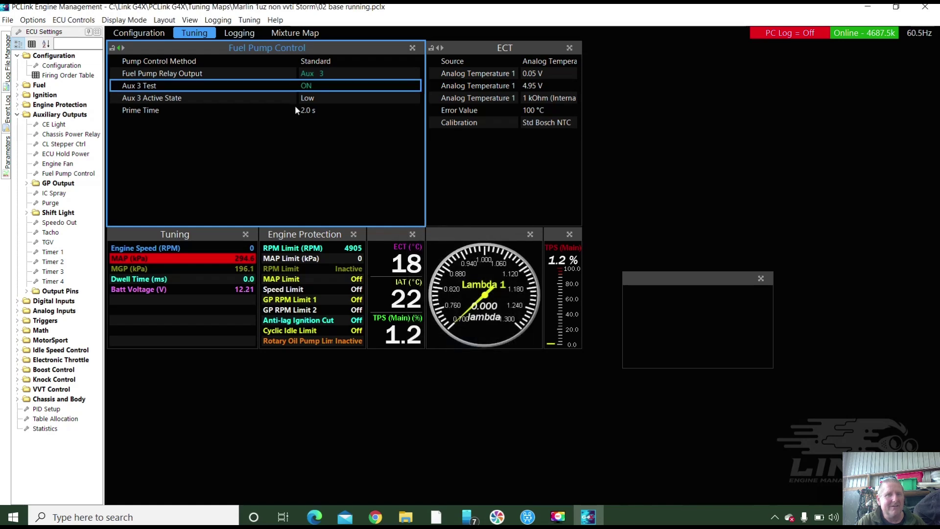
pyautogui.doubleClick(305, 86)
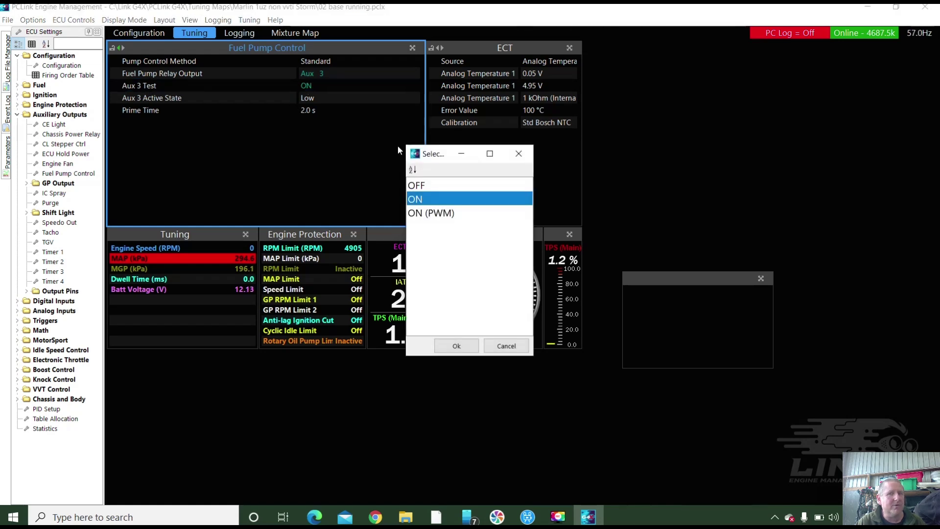
pyautogui.click(421, 189)
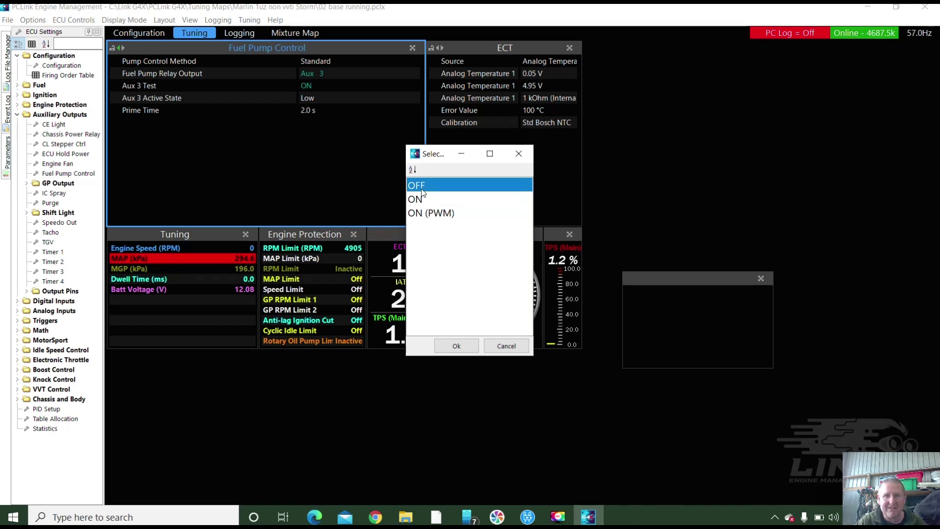
pyautogui.click(457, 345)
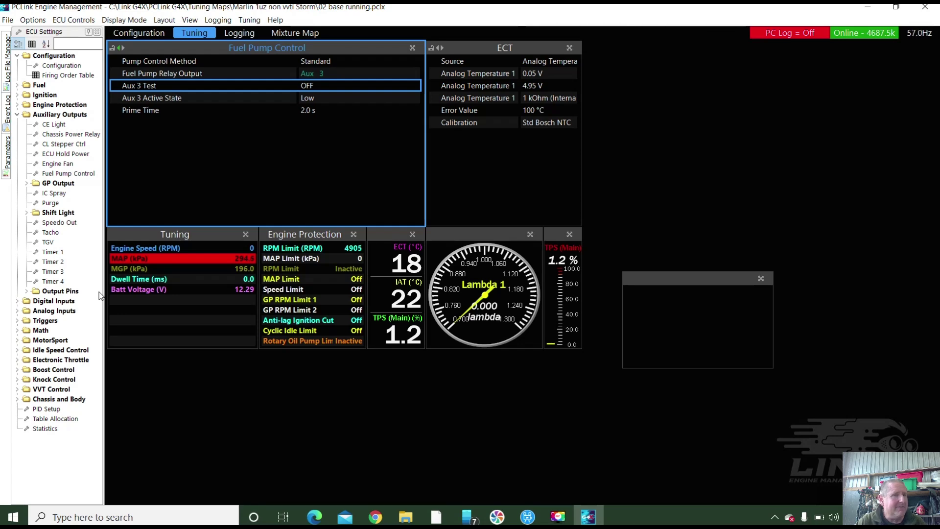
# Set the Tacho Output to Aux 2 in the Tacho settings.
pyautogui.click(50, 232)
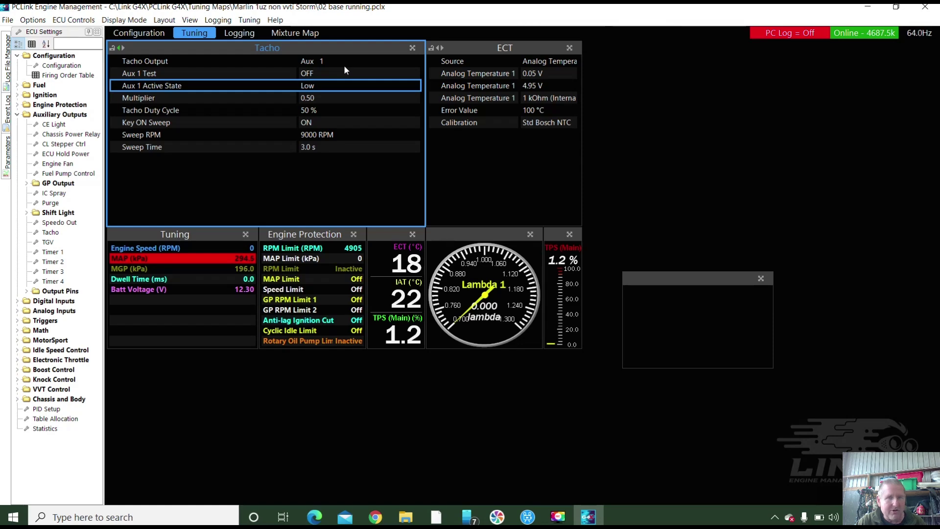
pyautogui.click(318, 63)
pyautogui.click(318, 62)
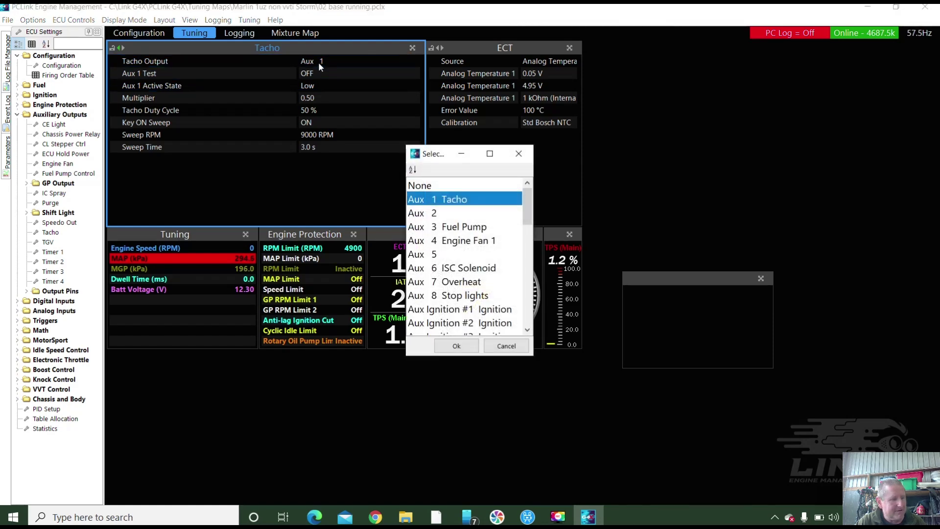
pyautogui.click(425, 214)
pyautogui.click(466, 347)
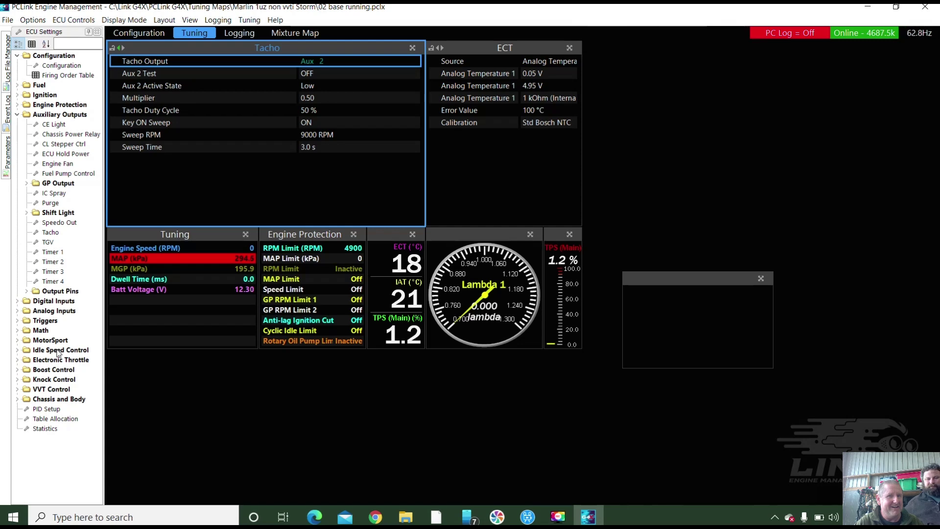
# Assign the CE Light output to Aux 6, disconnecting the ISC Solenoid from that channel.
pyautogui.click(61, 125)
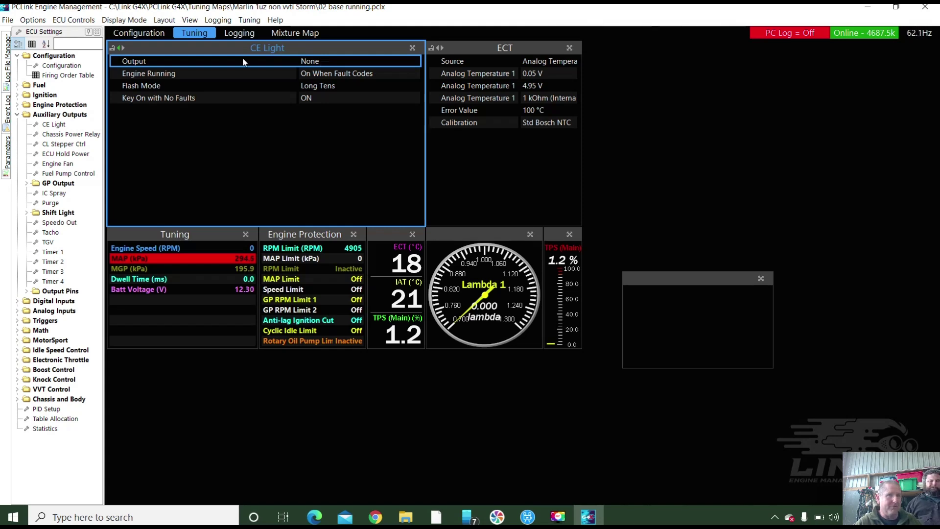
pyautogui.doubleClick(318, 60)
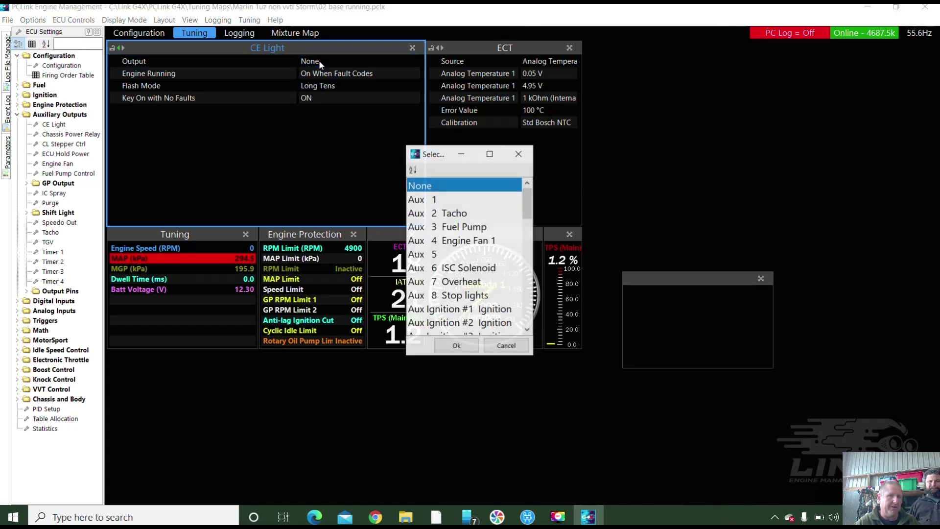
pyautogui.click(457, 268)
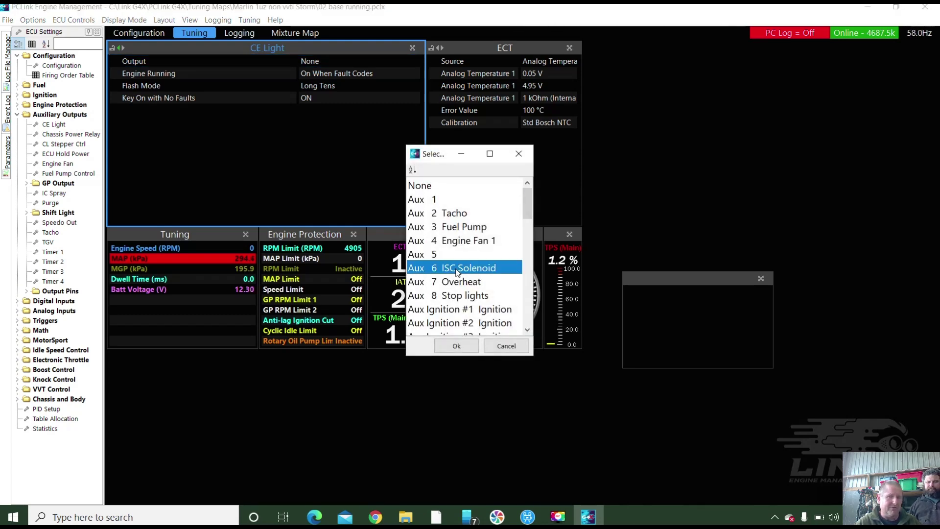
pyautogui.click(456, 346)
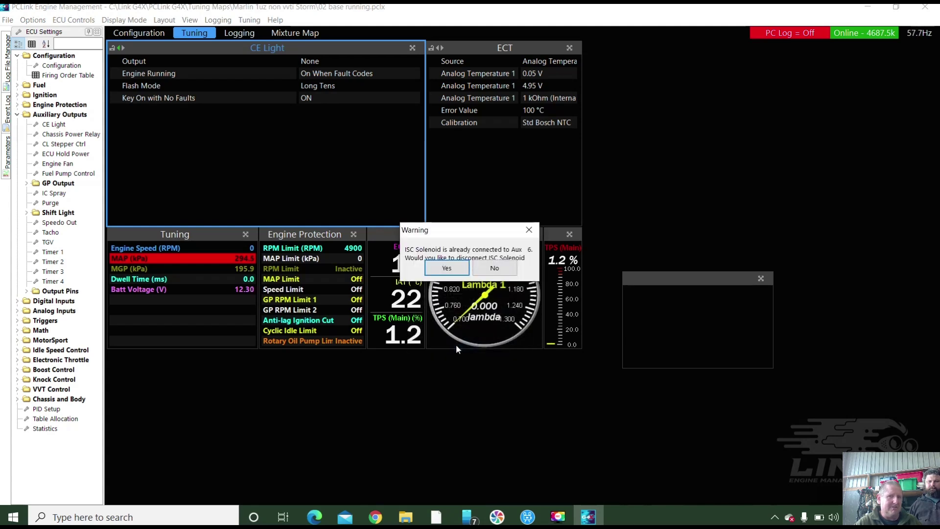
pyautogui.click(458, 270)
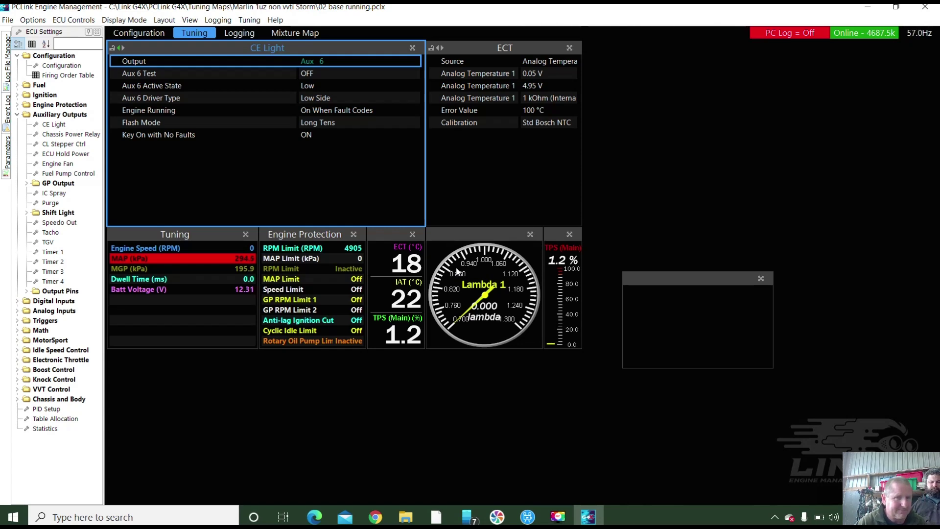
# Set the idle solenoid's Output to Aux 1 in the Idle Speed Control Setup.
pyautogui.doubleClick(56, 350)
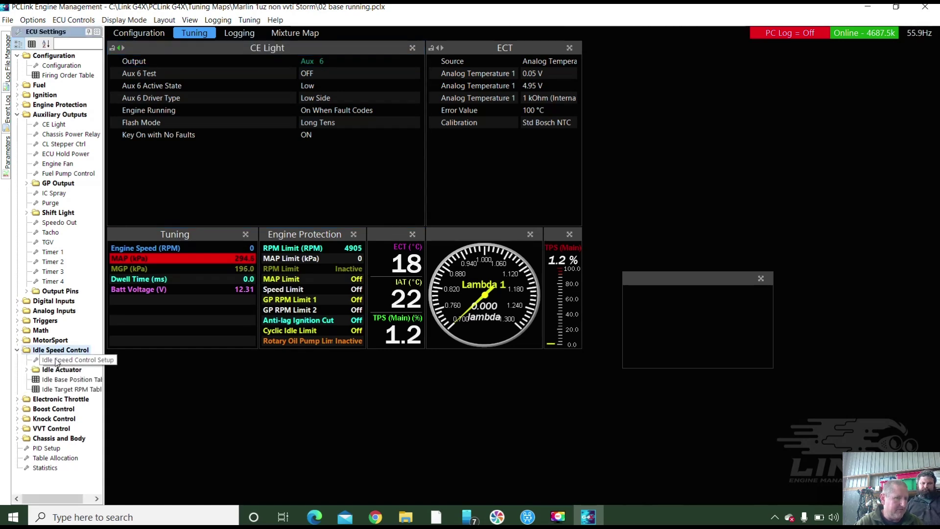
pyautogui.doubleClick(74, 360)
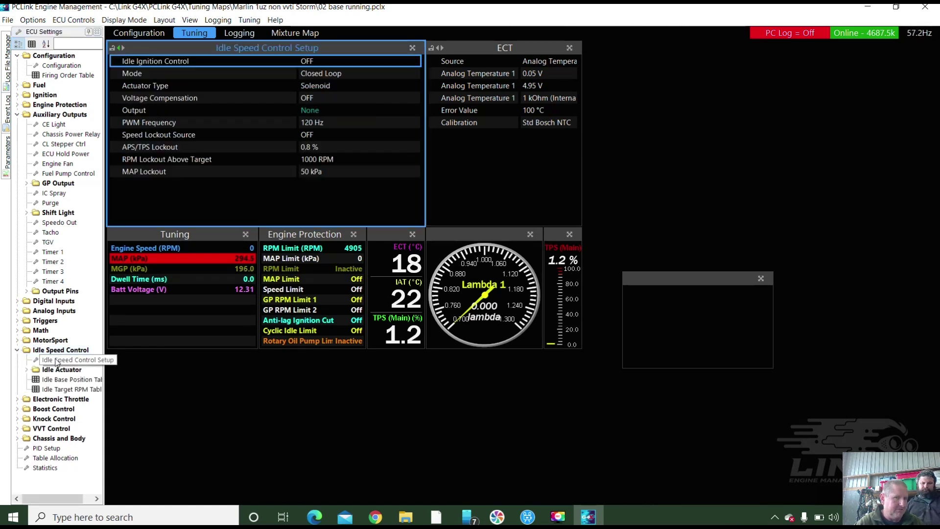
pyautogui.click(311, 110)
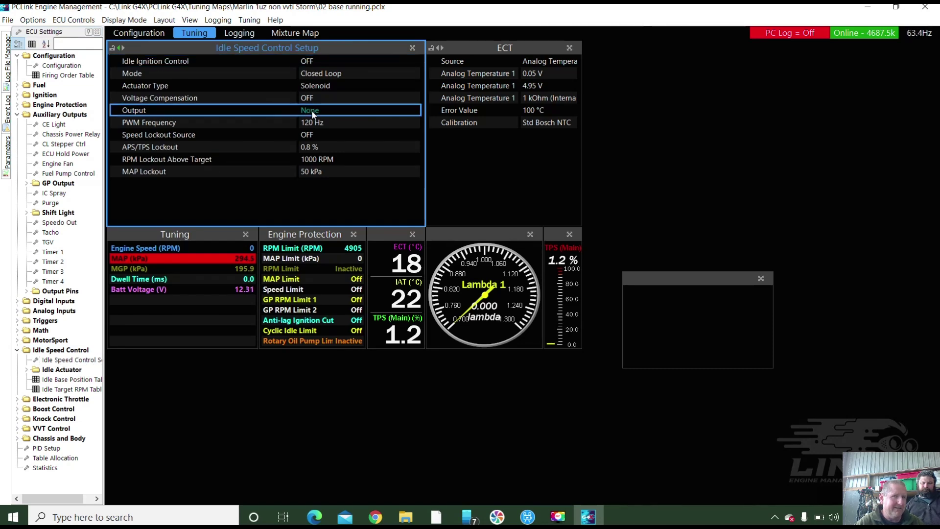
pyautogui.doubleClick(311, 110)
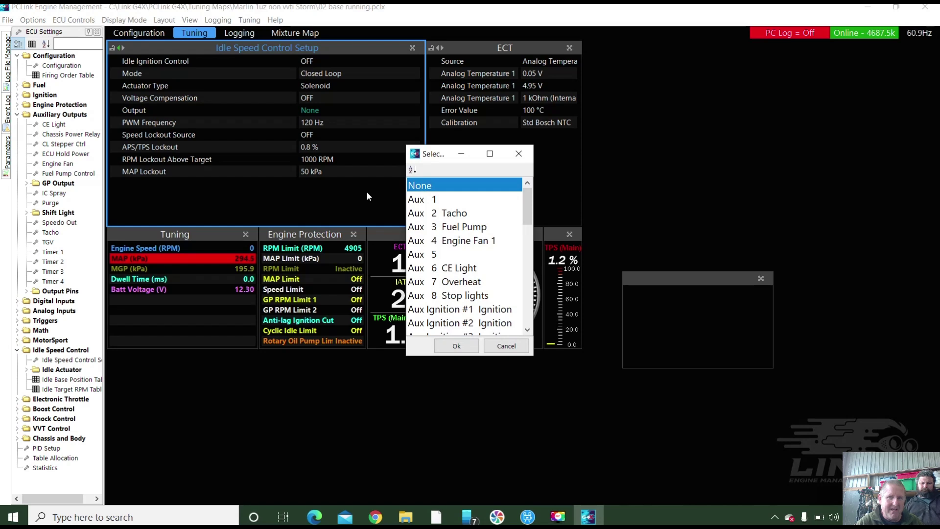
pyautogui.click(436, 205)
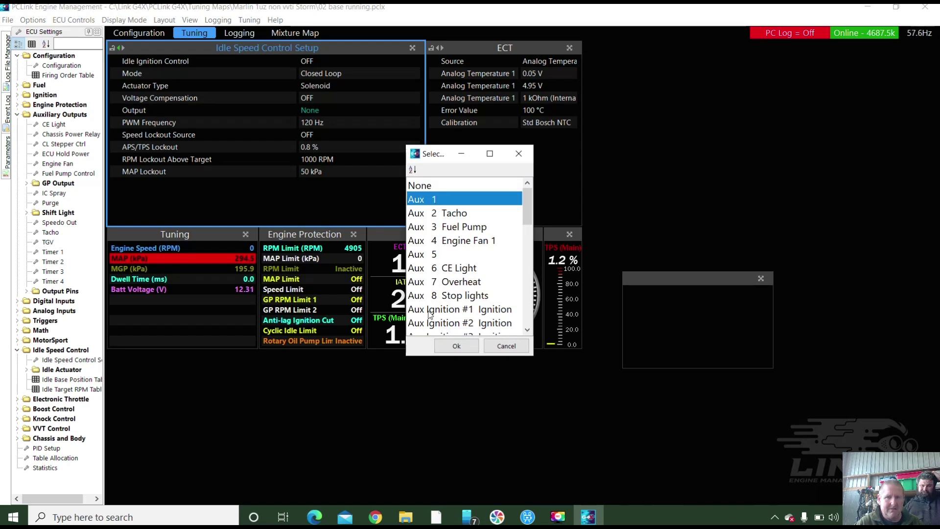
pyautogui.click(457, 346)
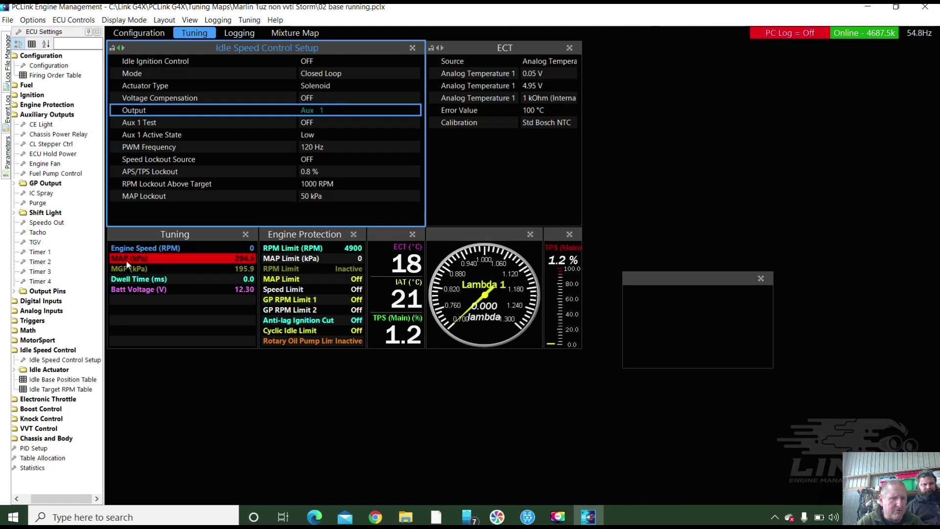
# Review the Idle Base Position and Idle Target RPM tables, and select the APS/TPS Lockout setting in the Idle Speed Control Setup.
pyautogui.doubleClick(64, 380)
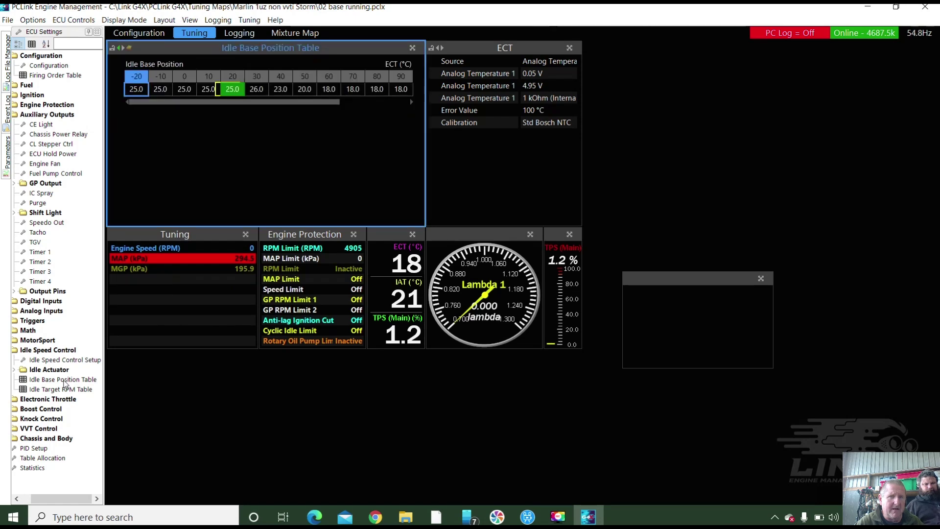
pyautogui.doubleClick(59, 391)
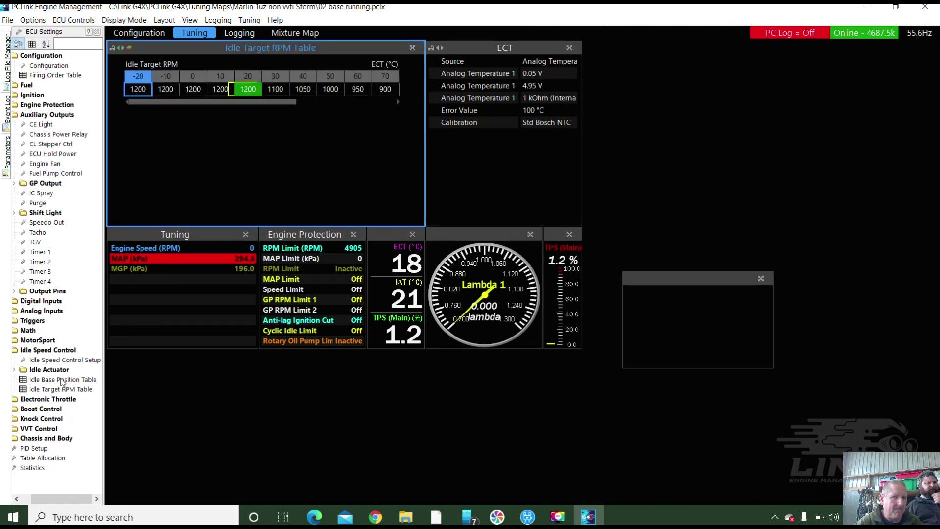
pyautogui.doubleClick(61, 380)
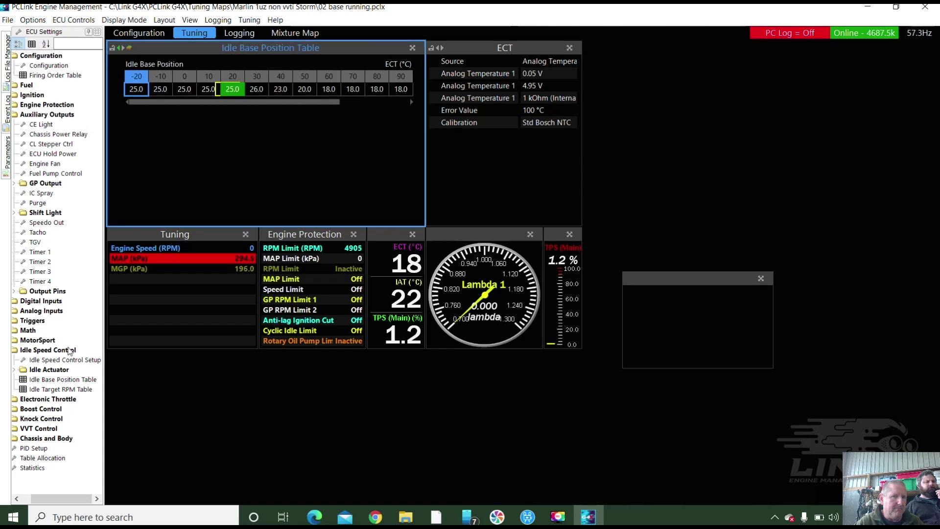
pyautogui.doubleClick(65, 360)
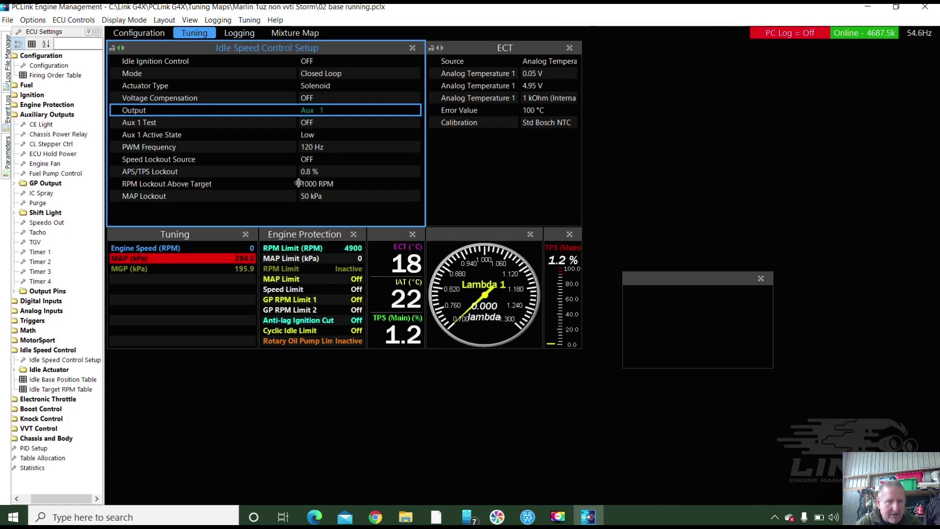
pyautogui.click(313, 170)
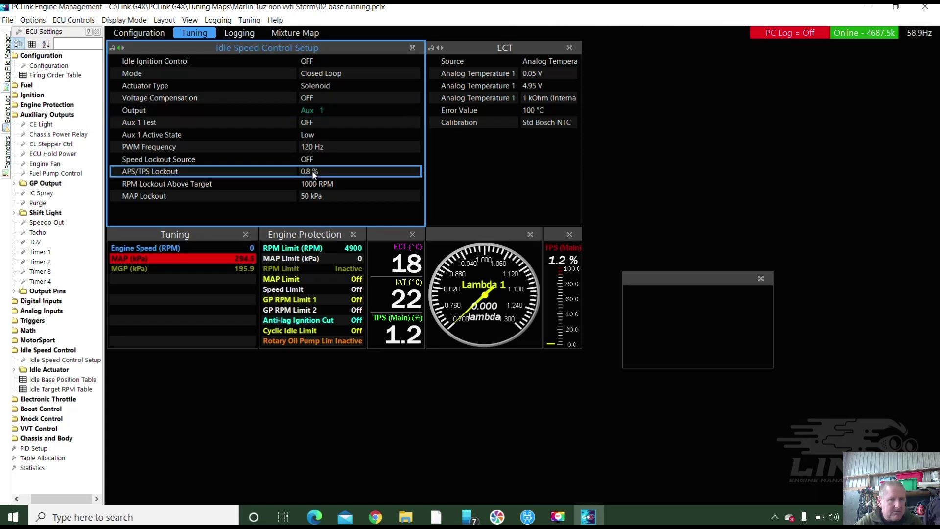
# Set the APS/TPS Lockout to 1.5 % in the Idle Speed Control Setup.
pyautogui.doubleClick(313, 171)
pyautogui.write('1.5')
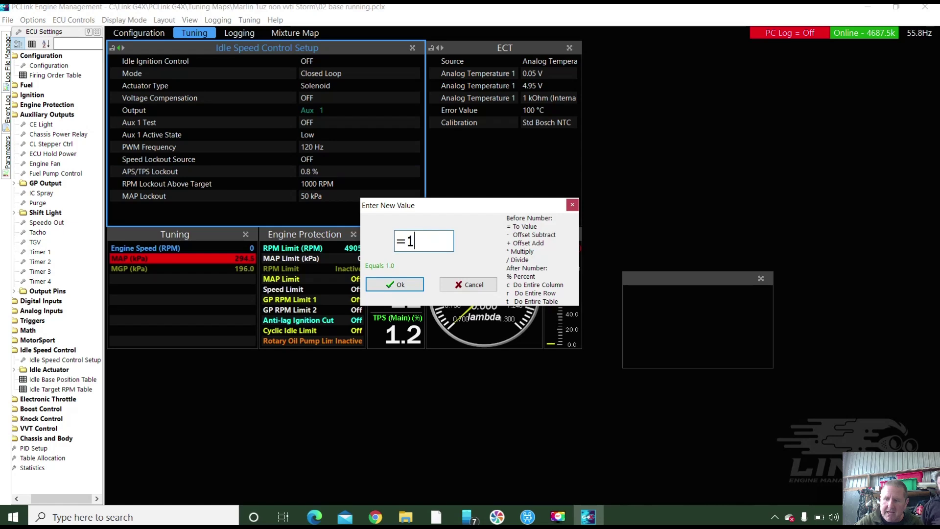
pyautogui.click(394, 284)
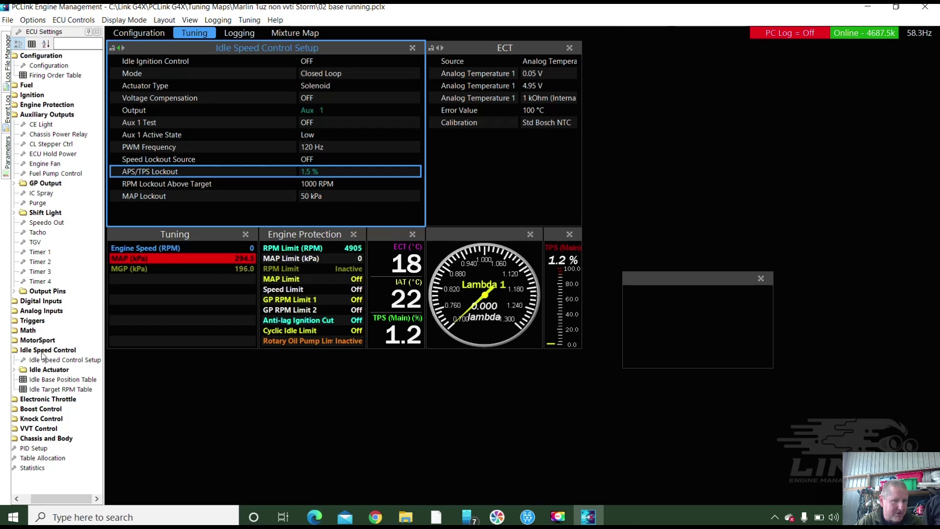
# Free the Aux 7 channel by setting the Output of the Overheat function, GP Output 1, to None.
pyautogui.moveTo(105, 383); pyautogui.dragTo(128, 383)
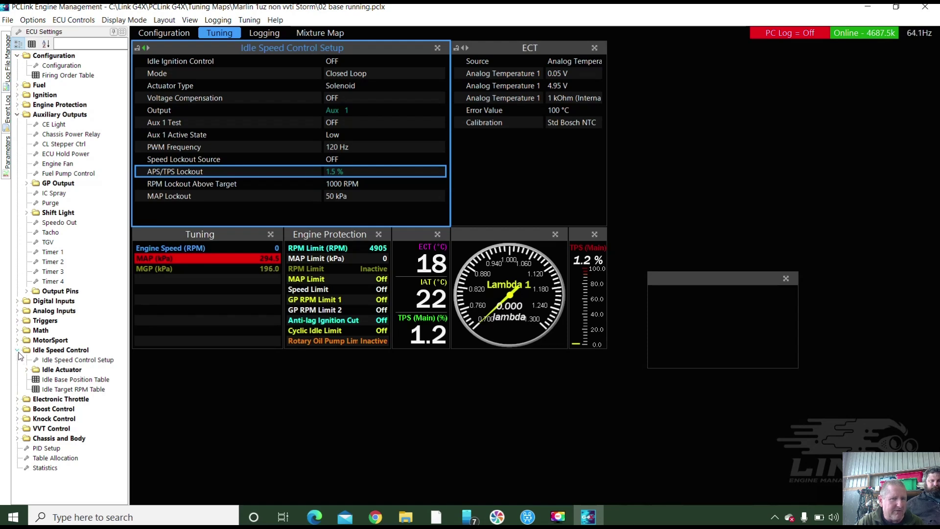
pyautogui.click(18, 350)
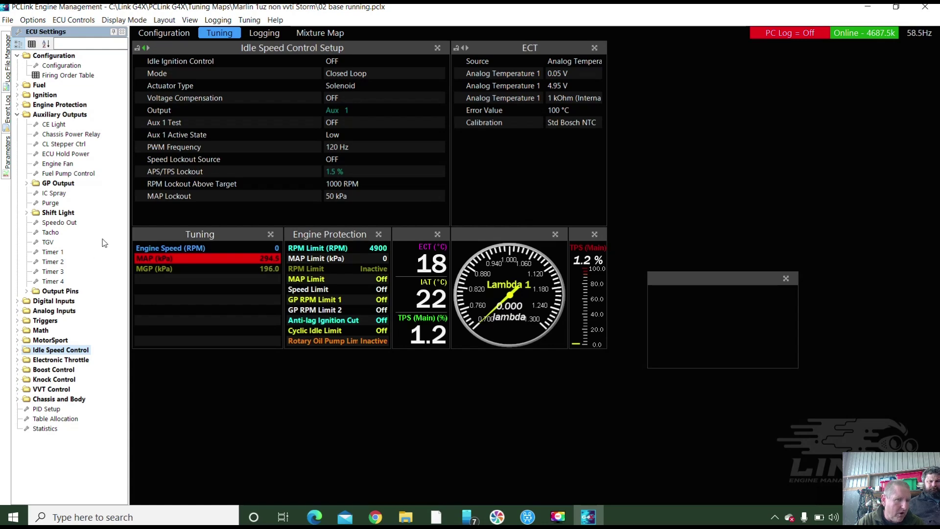
pyautogui.doubleClick(50, 291)
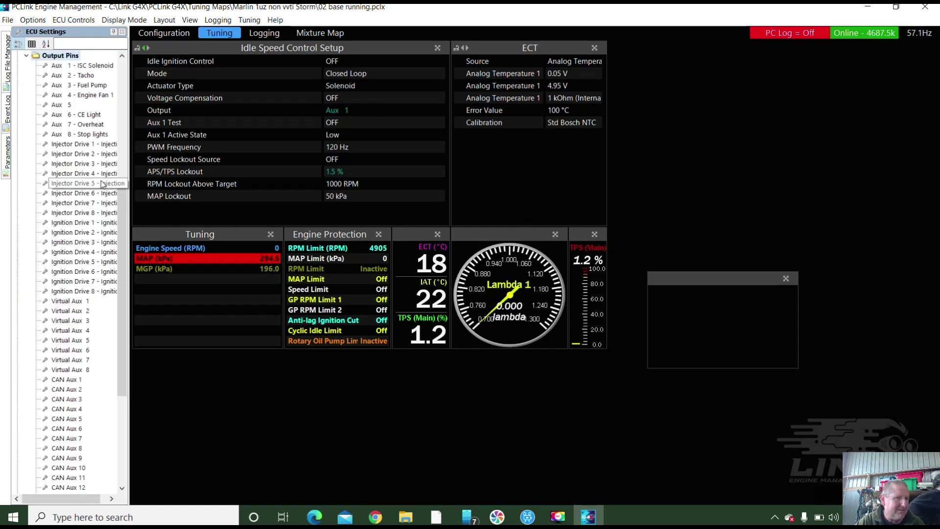
pyautogui.click(74, 125)
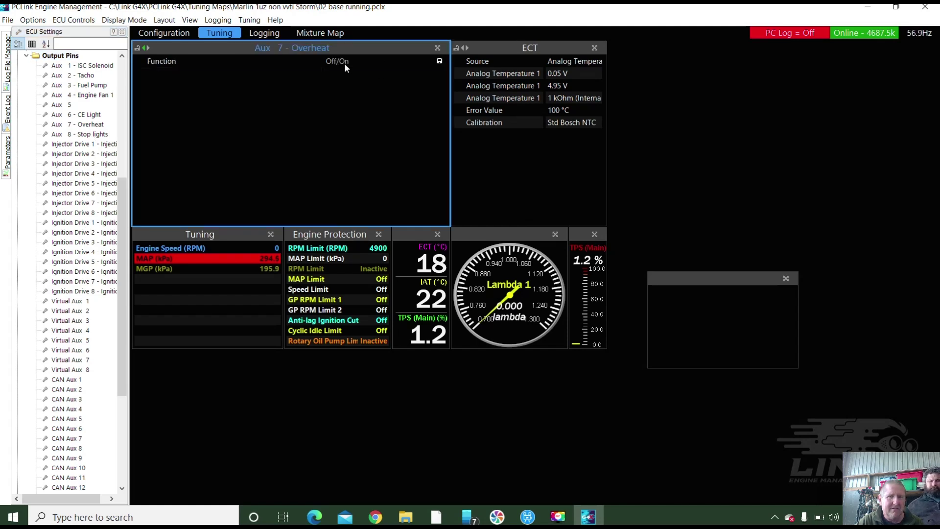
pyautogui.click(345, 63)
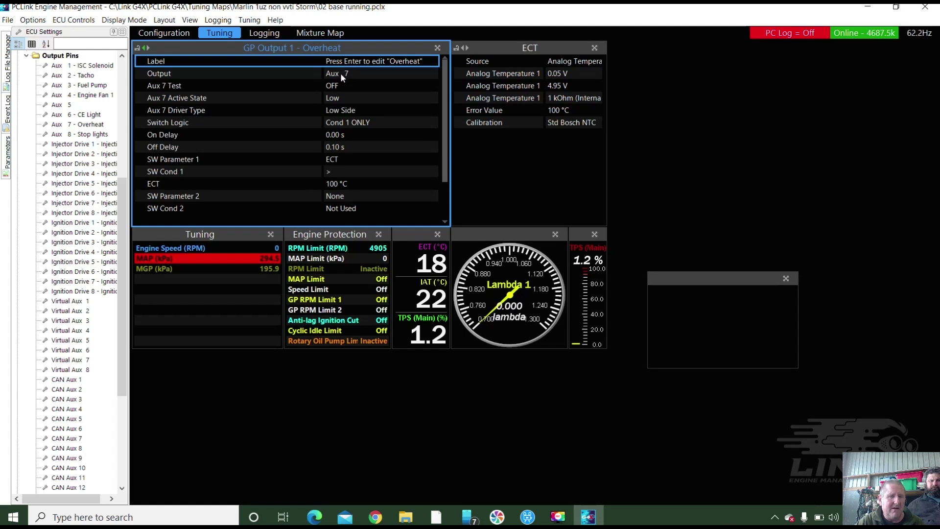
pyautogui.doubleClick(341, 73)
pyautogui.click(433, 186)
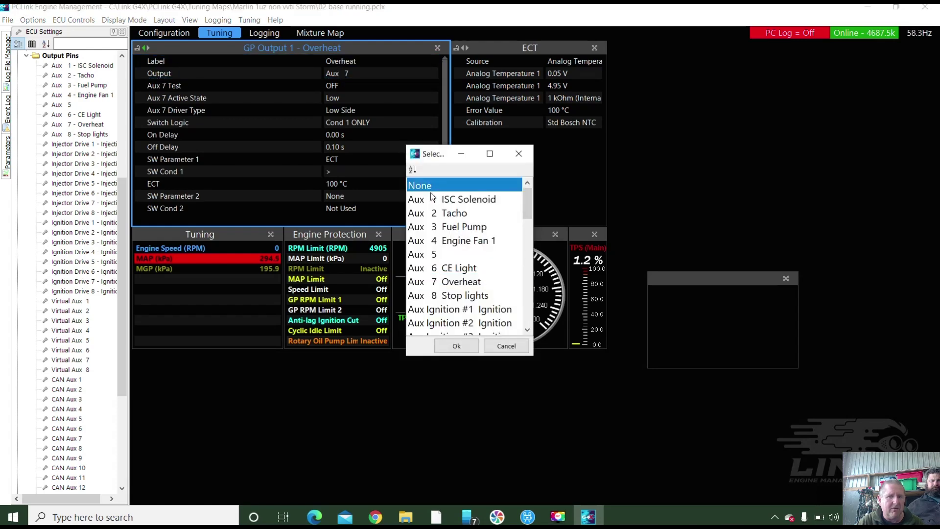
pyautogui.click(456, 345)
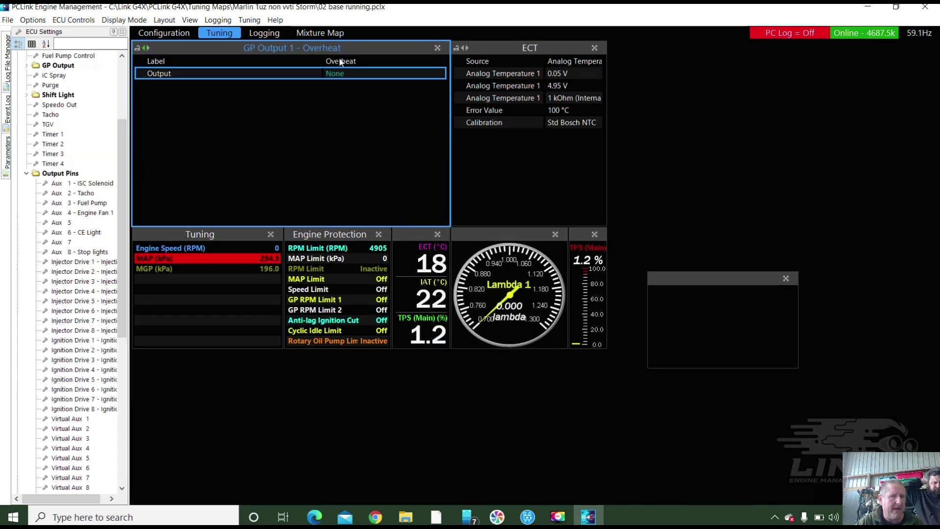
# Clear the Overheat label from GP Output 1.
pyautogui.doubleClick(359, 63)
pyautogui.press('BackSpace')
pyautogui.click(419, 269)
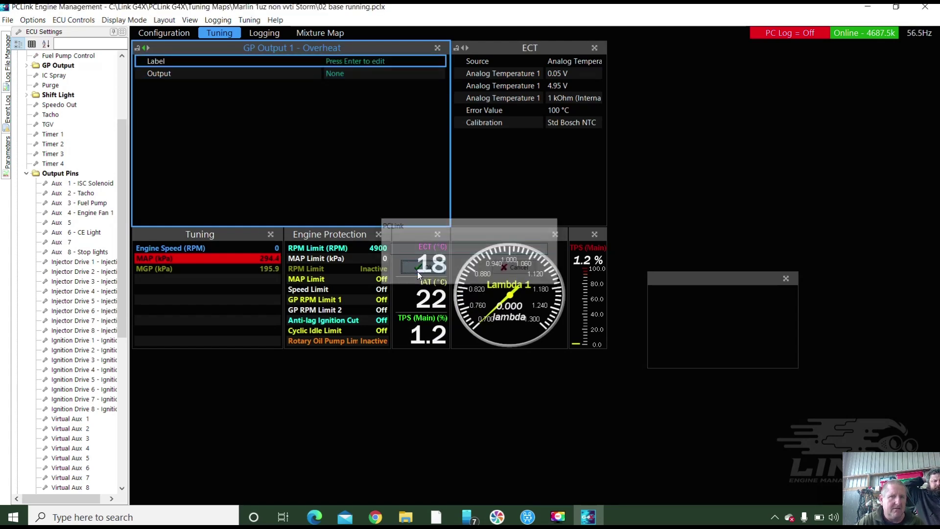
# Free the Aux 8 channel by setting the Output of the Stop lights function, GP Output 2, to None.
pyautogui.click(83, 254)
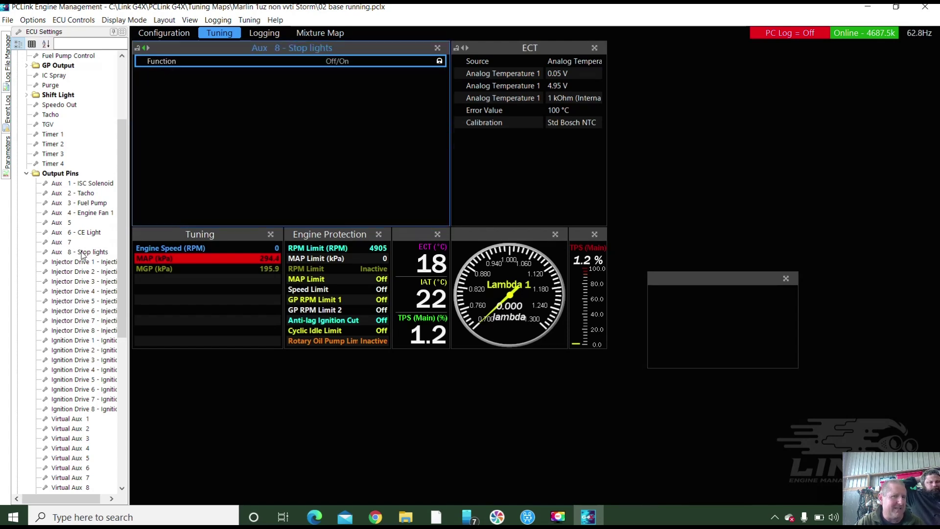
pyautogui.click(343, 62)
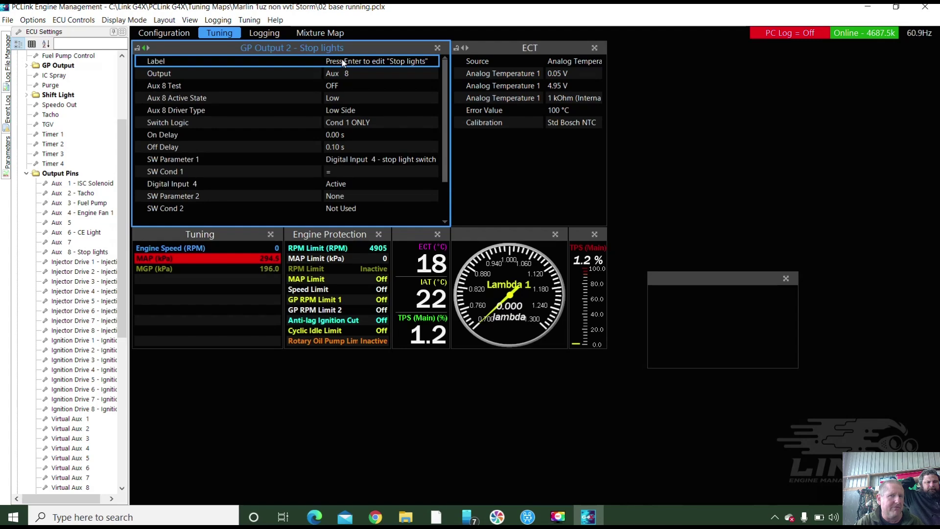
pyautogui.doubleClick(341, 72)
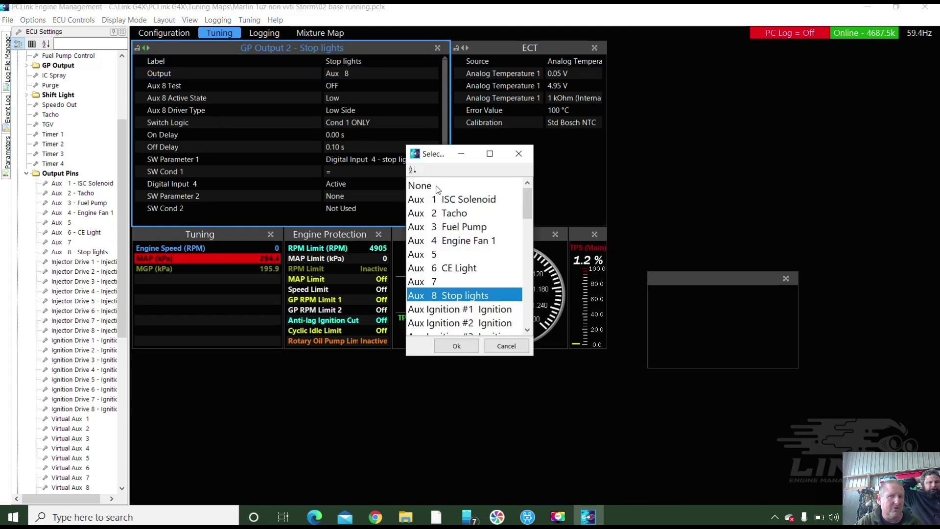
pyautogui.click(423, 188)
pyautogui.click(467, 345)
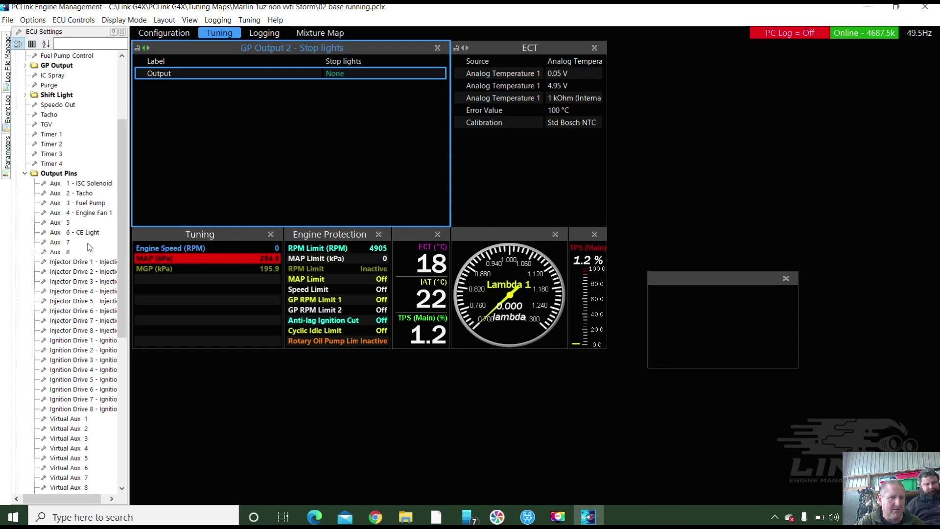
# Check the function of the Aux 5 output pin, and clear the Stop lights label from GP Output 2.
pyautogui.click(69, 223)
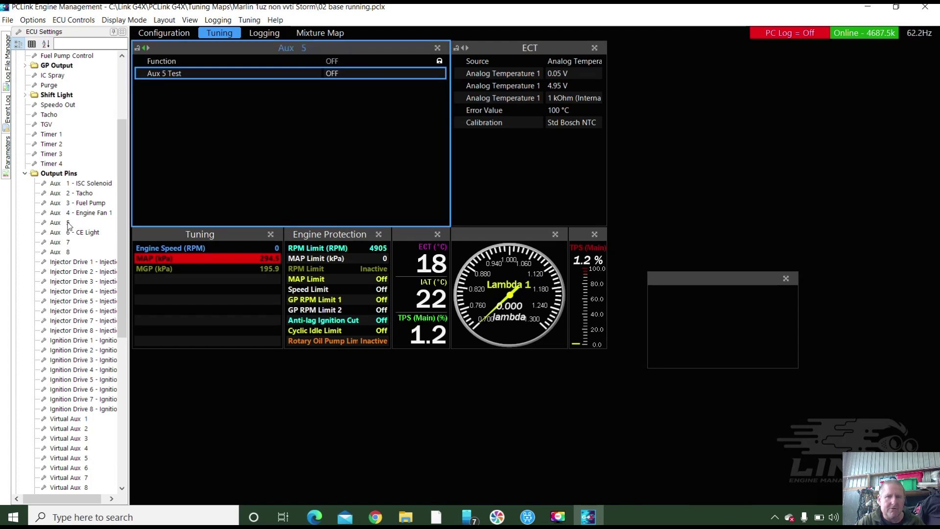
pyautogui.click(338, 63)
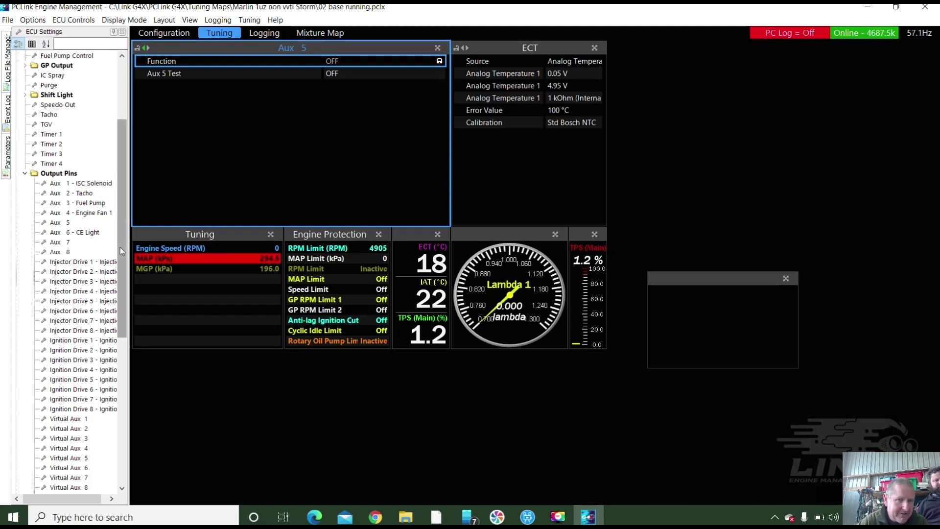
pyautogui.moveTo(125, 257); pyautogui.dragTo(124, 198)
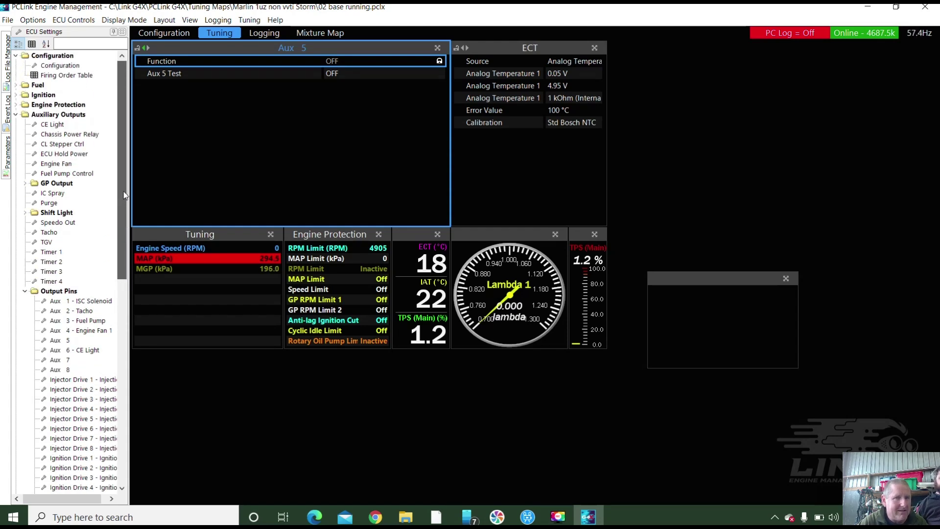
pyautogui.click(26, 185)
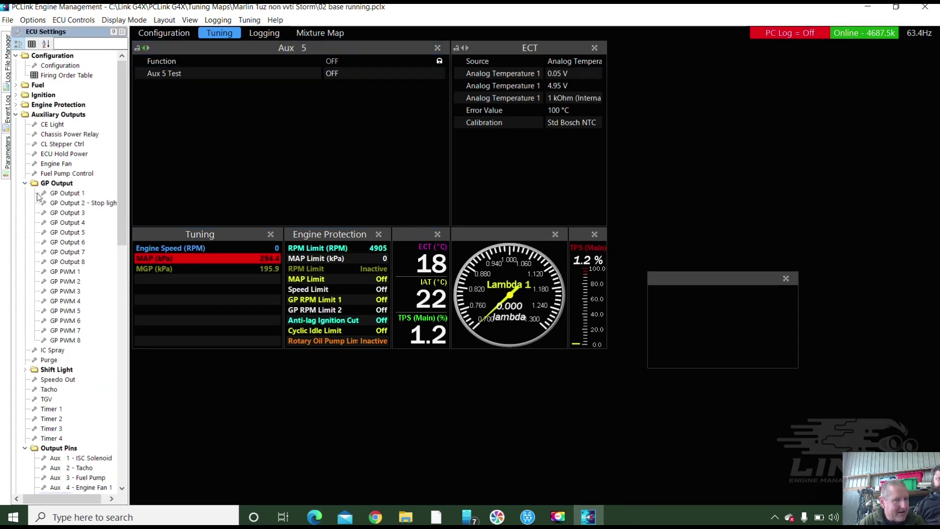
pyautogui.click(89, 207)
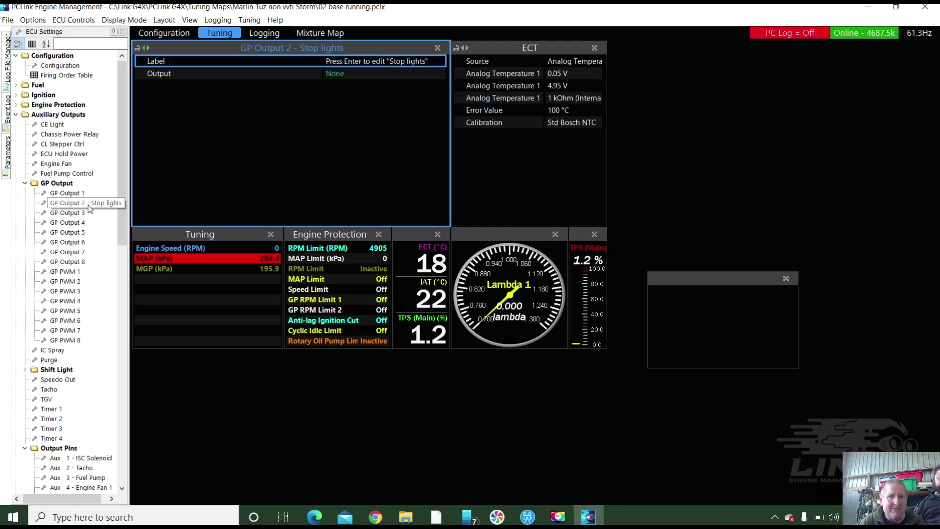
pyautogui.click(336, 72)
pyautogui.doubleClick(354, 62)
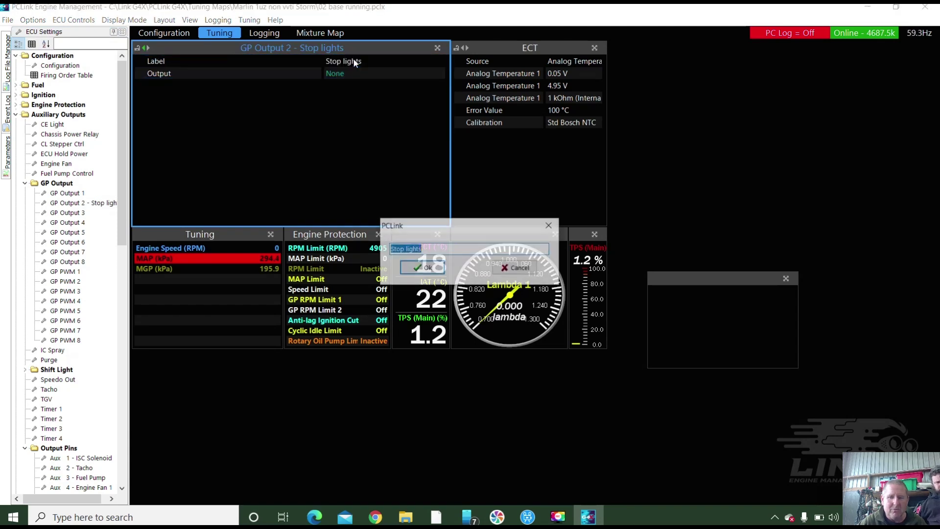
pyautogui.press('BackSpace')
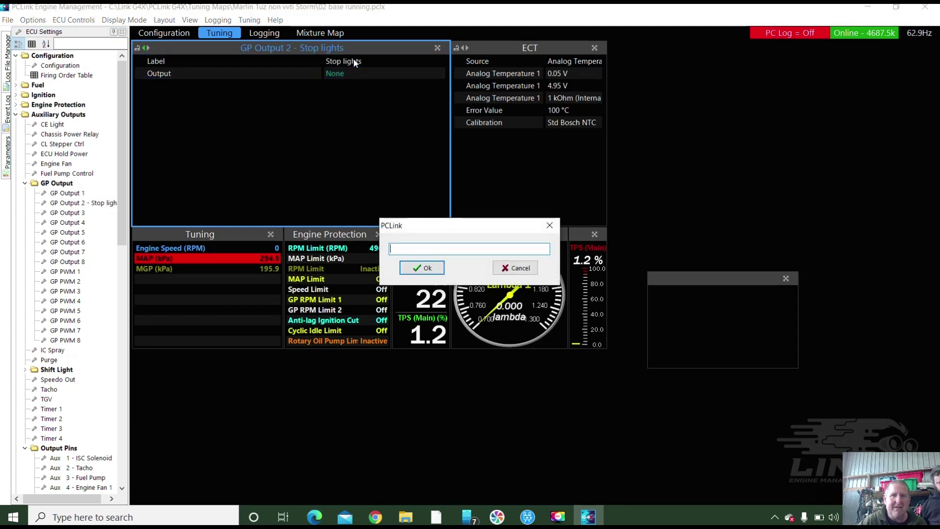
pyautogui.click(410, 267)
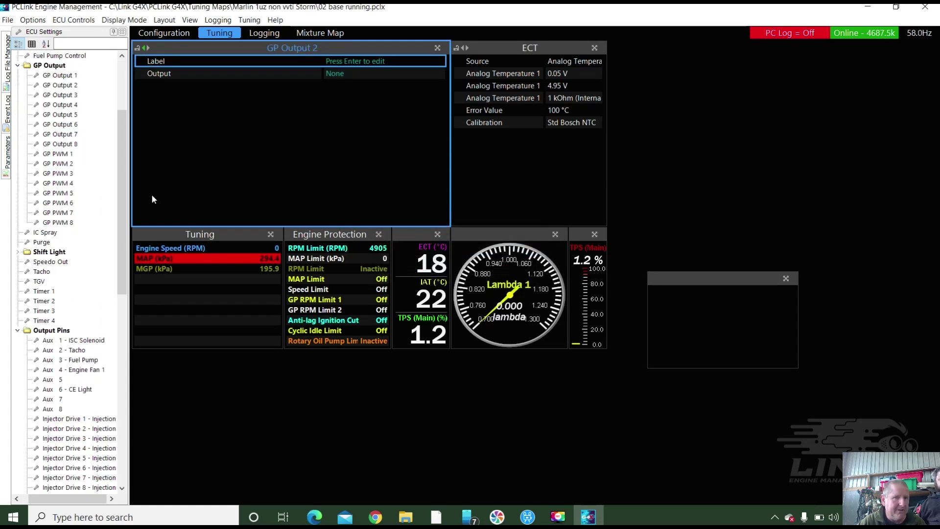
# Assign GP Output 1 to the Aux 5 channel.
pyautogui.click(57, 76)
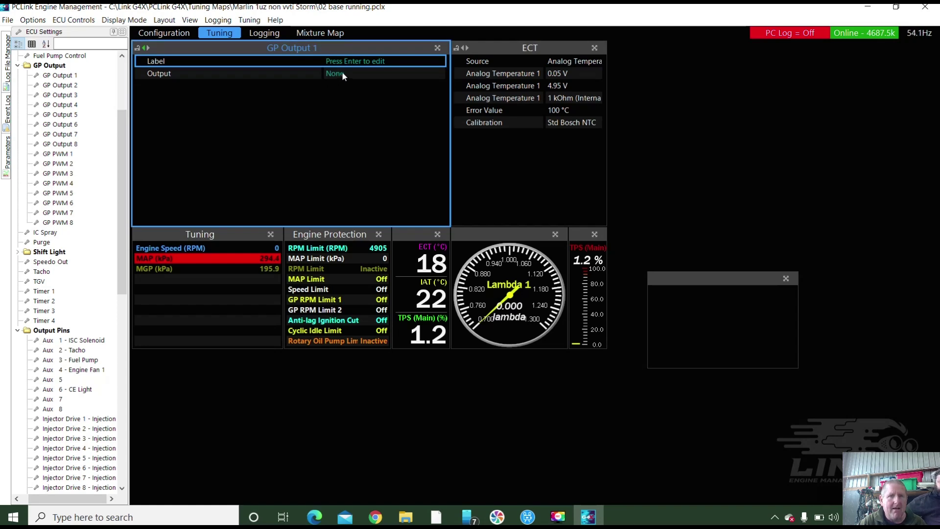
pyautogui.doubleClick(341, 73)
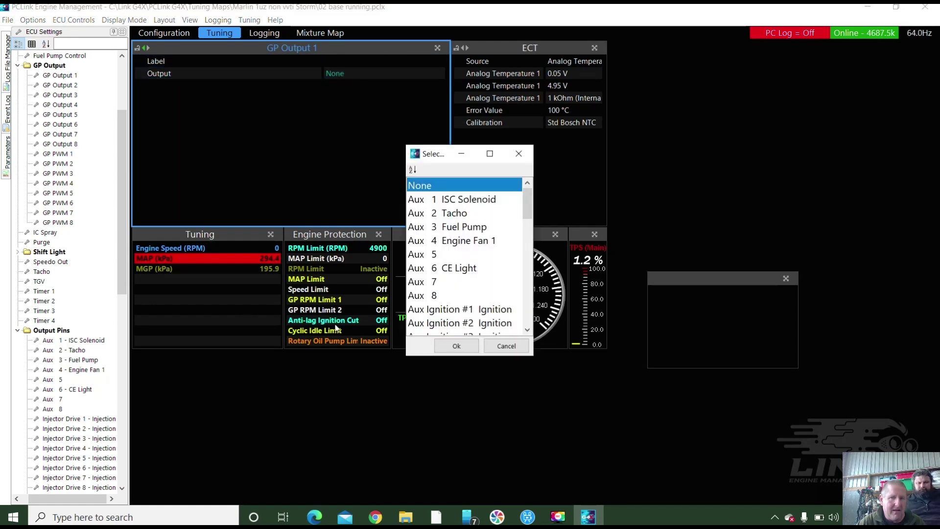
pyautogui.click(433, 258)
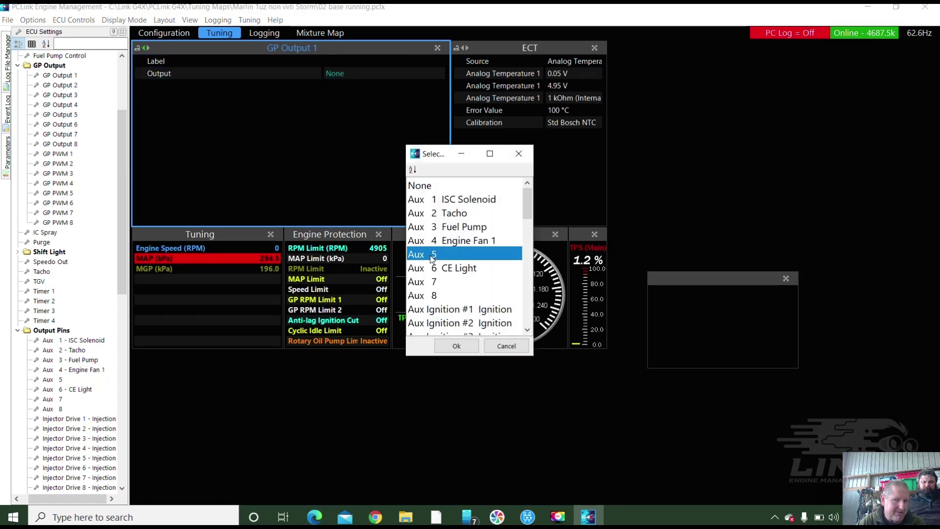
pyautogui.click(456, 346)
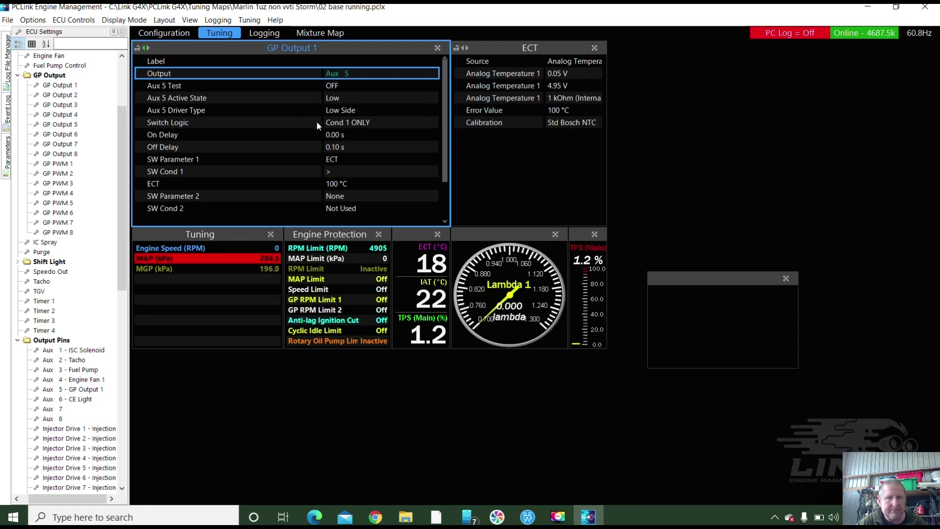
# Test the Aux 5 channel by switching Aux 5 Test to ON and back to OFF.
pyautogui.click(338, 101)
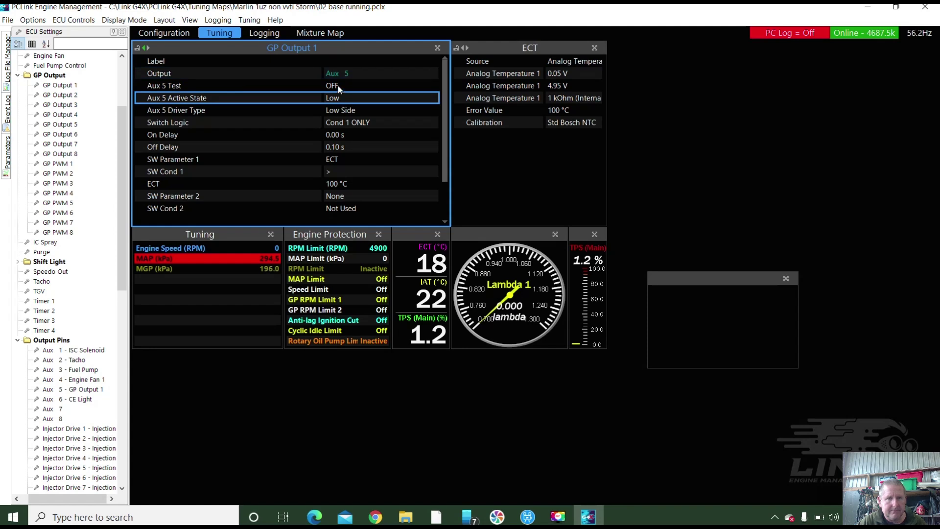
pyautogui.click(339, 87)
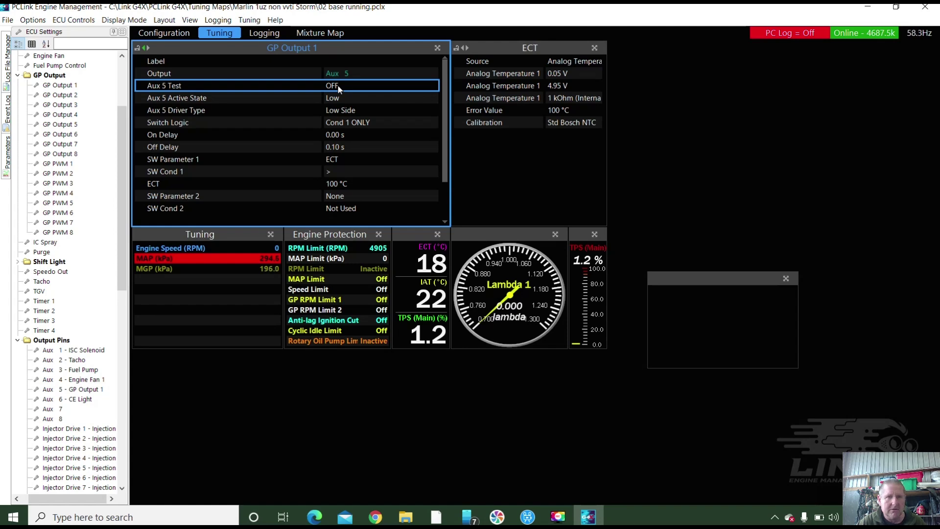
pyautogui.doubleClick(337, 84)
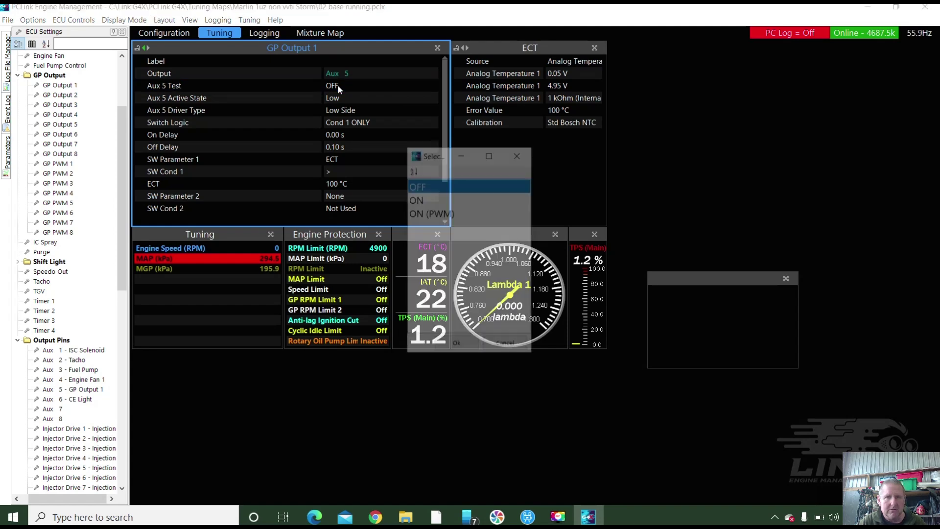
pyautogui.click(417, 201)
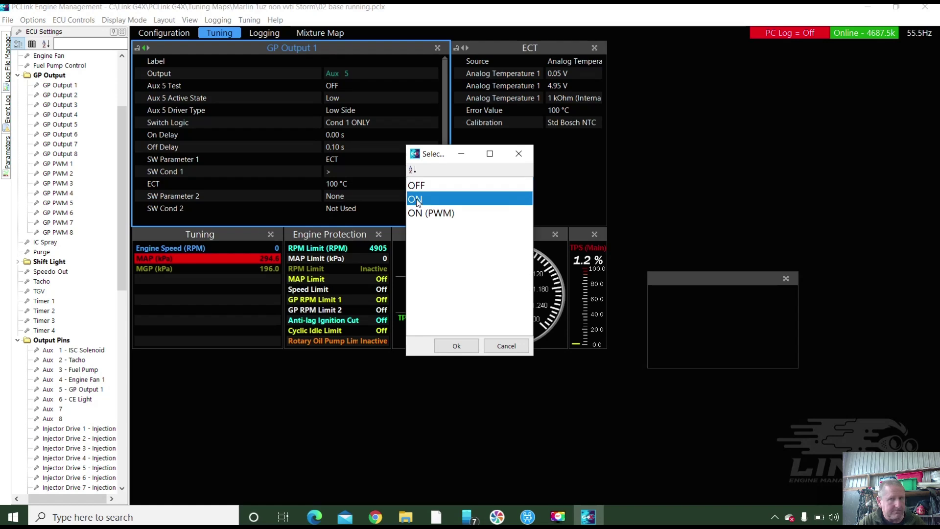
pyautogui.click(456, 346)
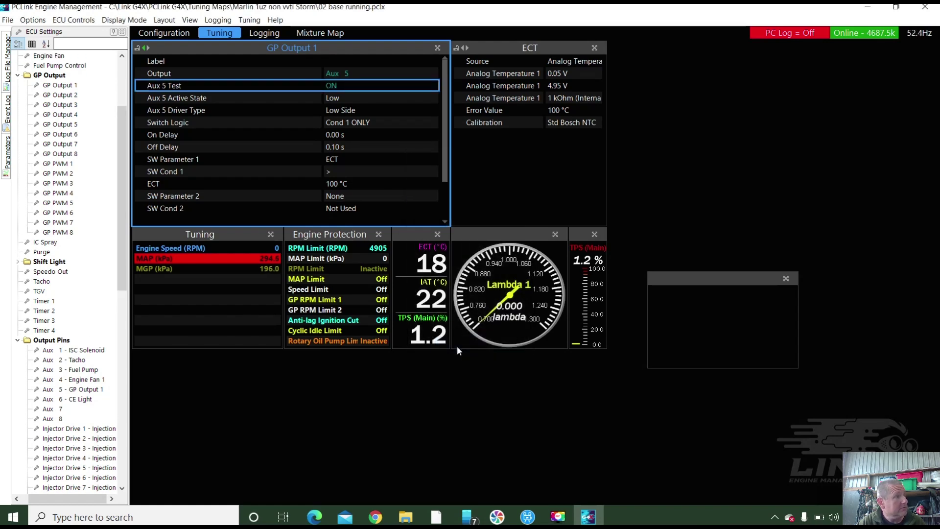
pyautogui.doubleClick(339, 85)
pyautogui.click(420, 189)
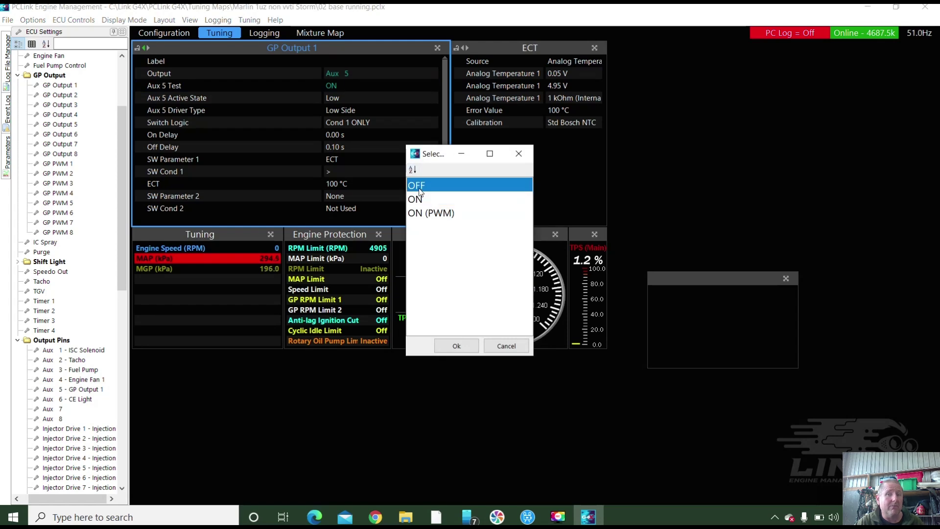
pyautogui.click(457, 347)
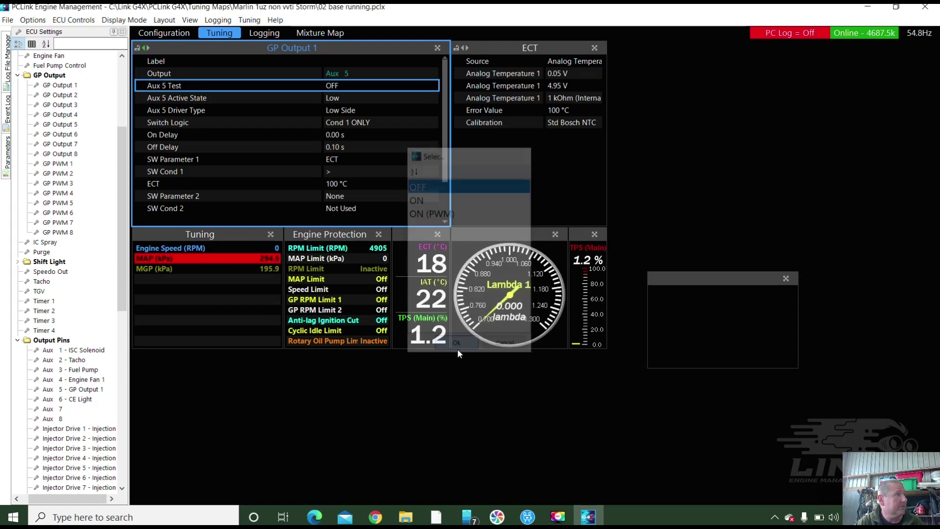
# Examine the available Switch Logic conditions for GP Output 1 without changing the selection.
pyautogui.click(340, 125)
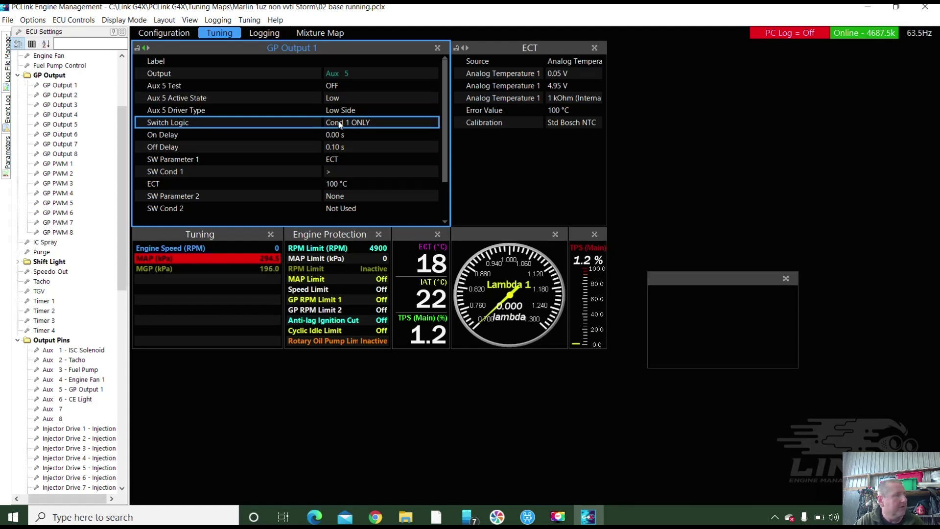
pyautogui.doubleClick(340, 125)
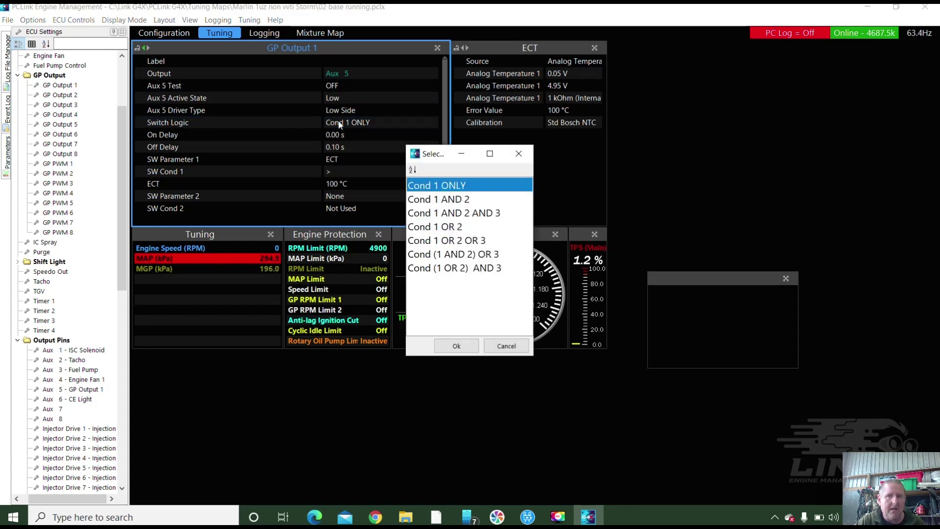
pyautogui.click(494, 346)
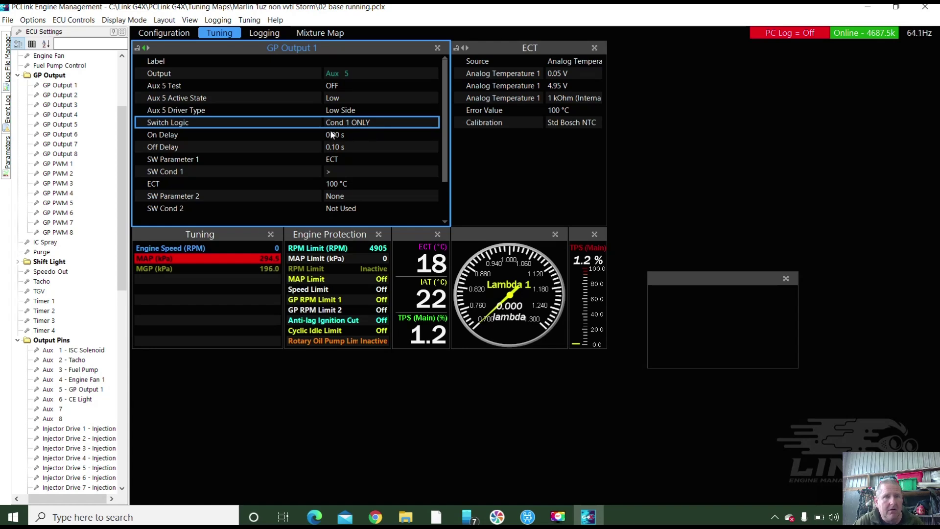
# Set SW Parameter 1 of GP Output 1 to the analog input Analog 2 - Oil Pressure.
pyautogui.rightClick(332, 161)
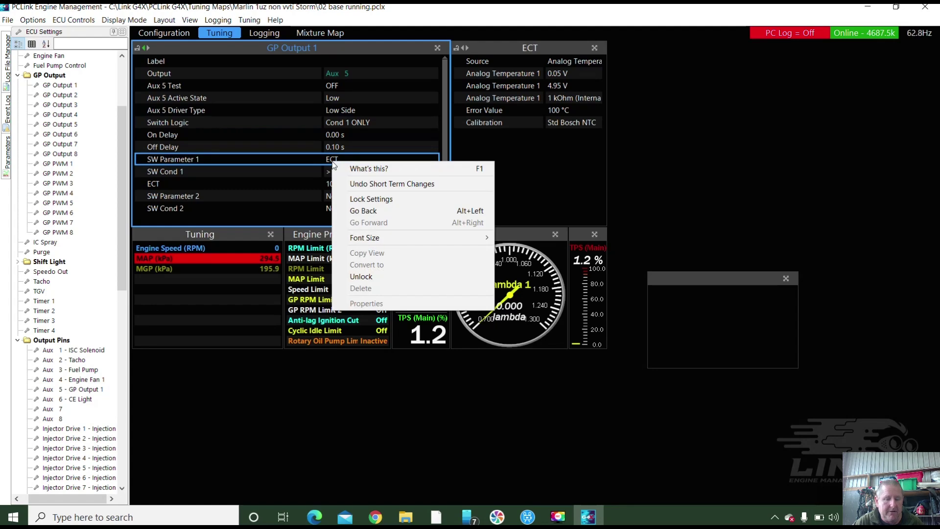
pyautogui.click(311, 158)
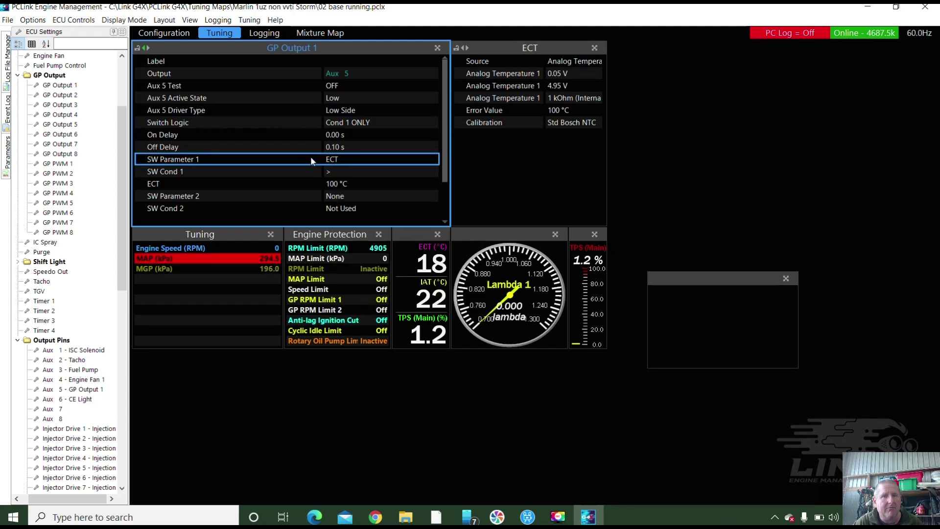
pyautogui.click(334, 159)
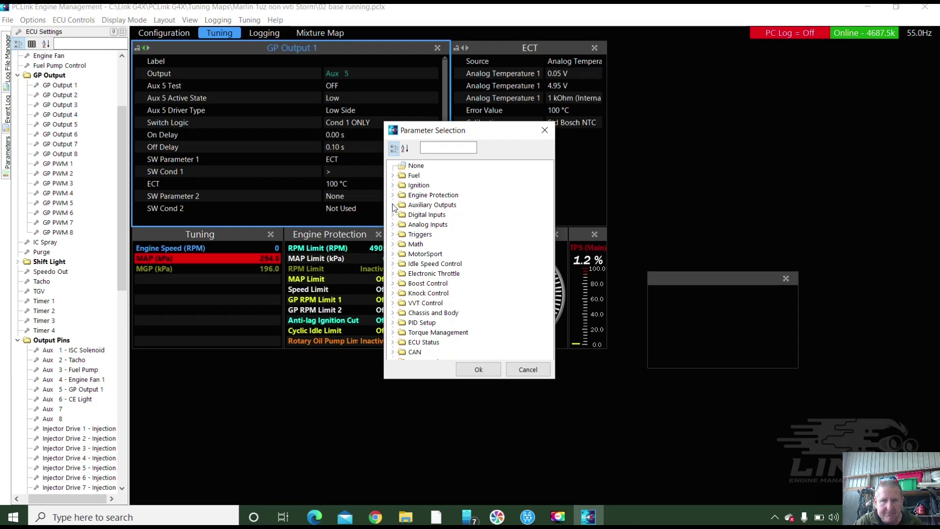
pyautogui.click(392, 225)
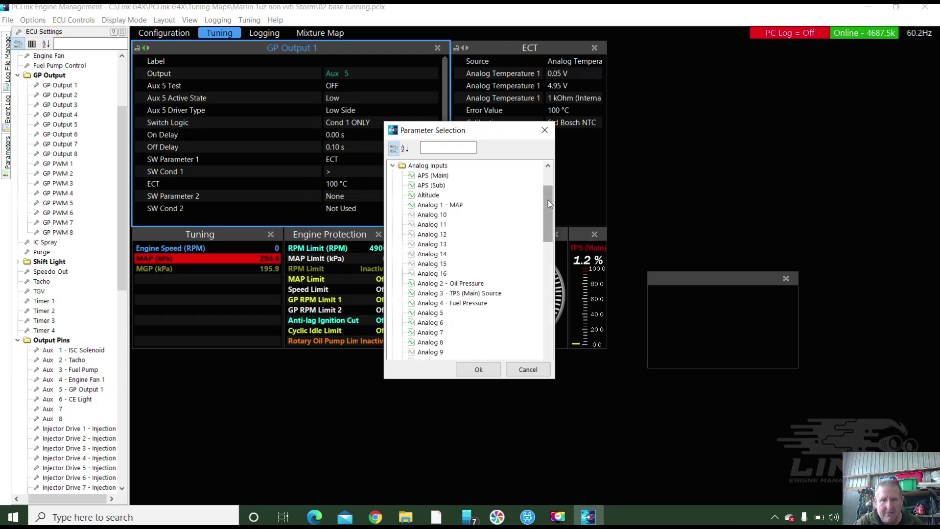
pyautogui.moveTo(548, 200); pyautogui.dragTo(549, 223)
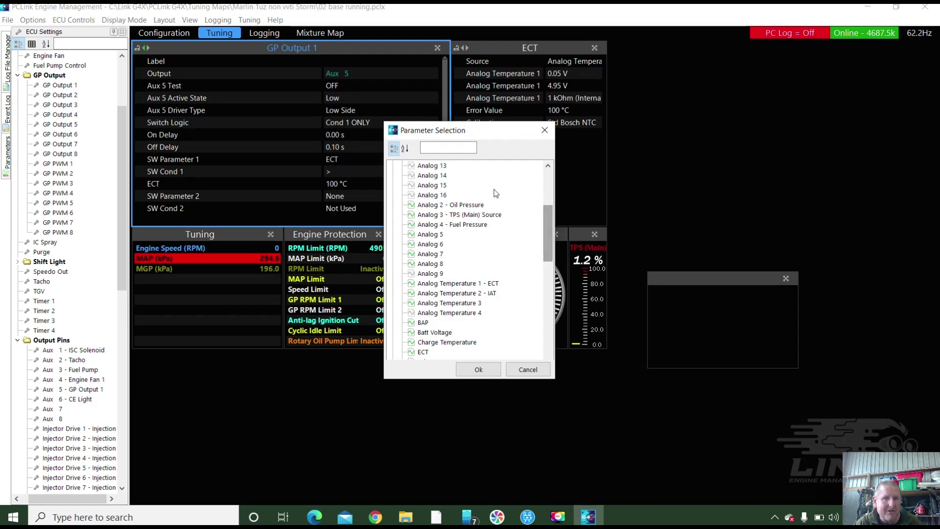
pyautogui.click(467, 206)
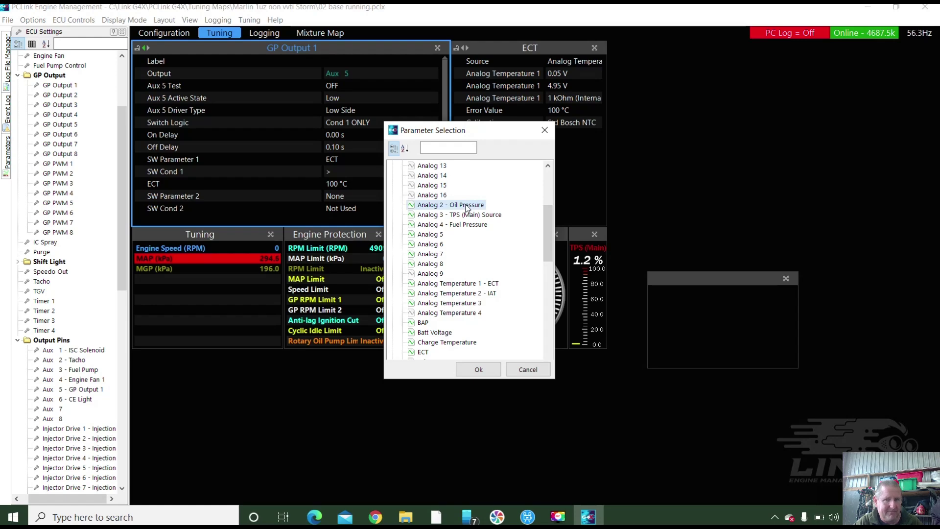
pyautogui.doubleClick(467, 206)
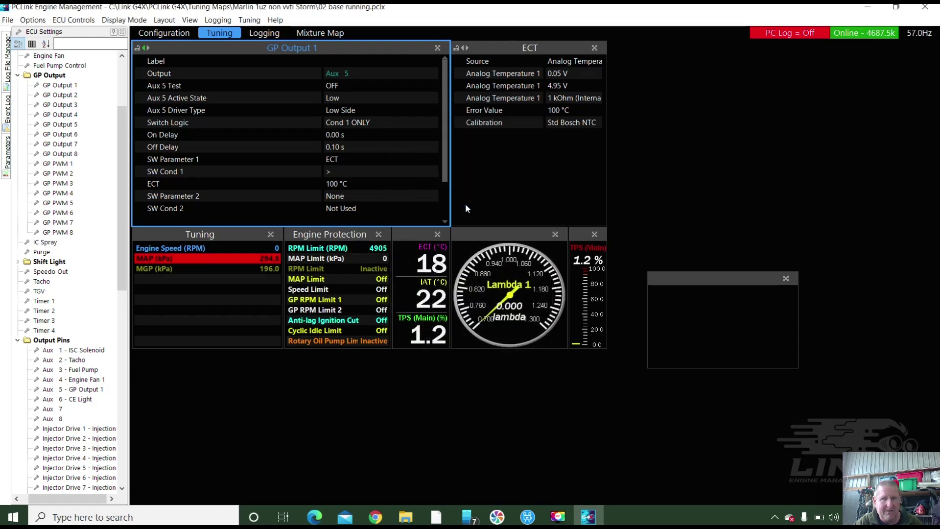
# Set SW Cond 1 of GP Output 1 to less than (<).
pyautogui.doubleClick(329, 172)
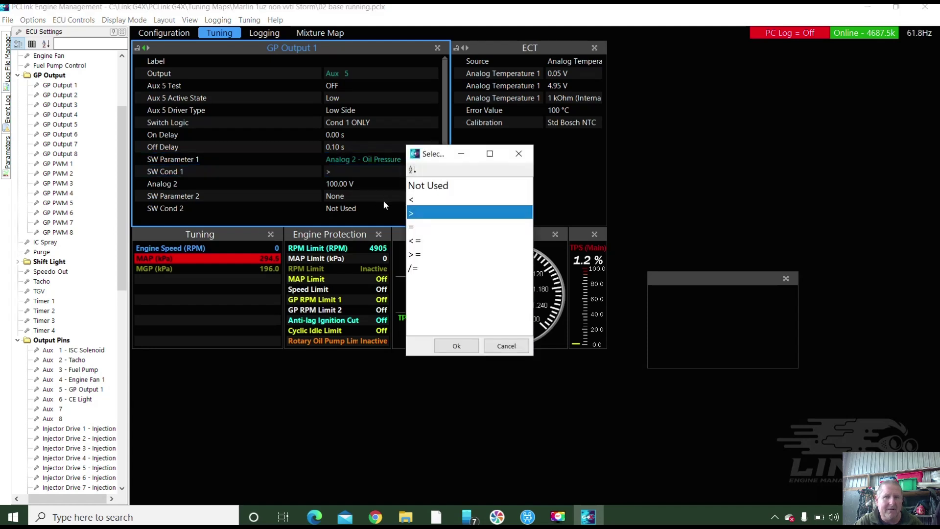
pyautogui.click(413, 201)
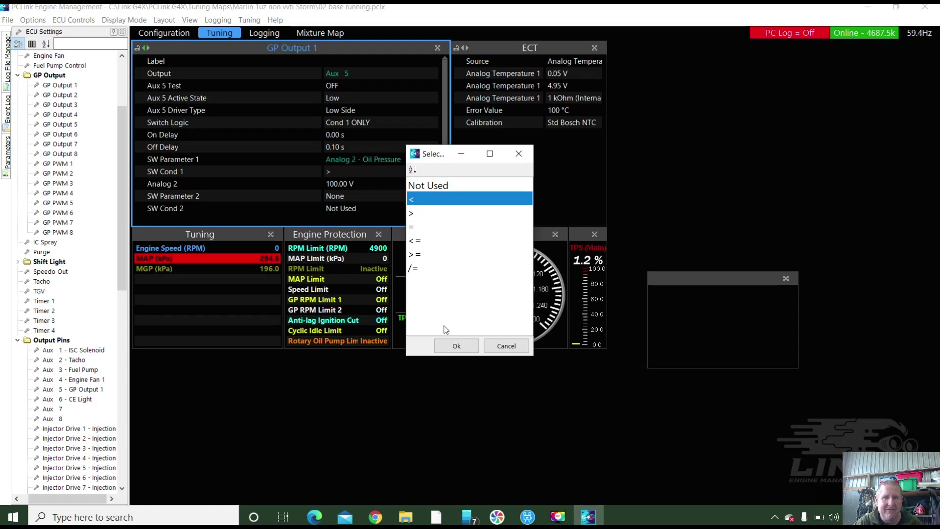
pyautogui.click(446, 347)
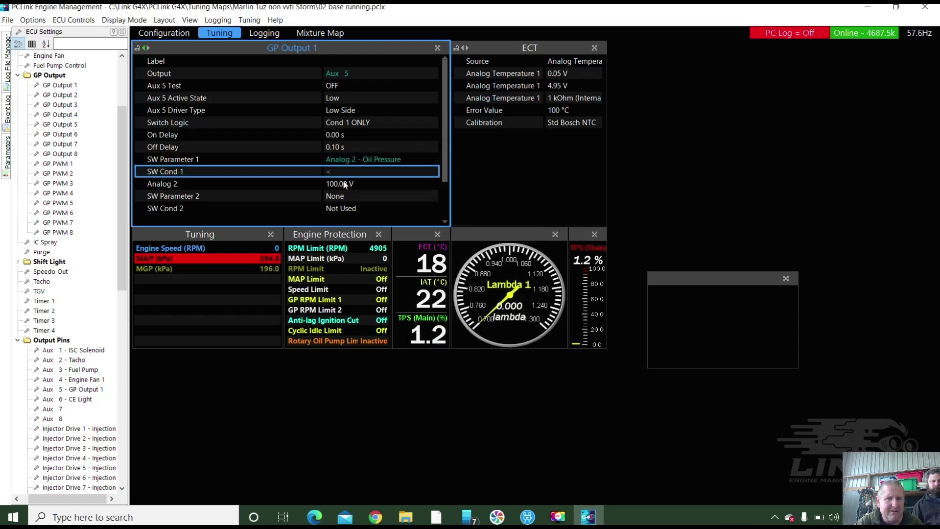
pyautogui.click(341, 196)
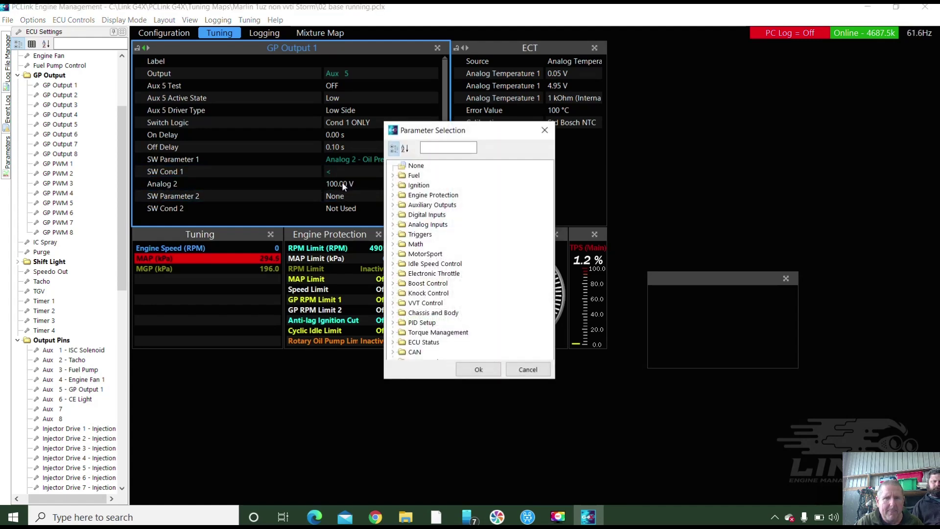
pyautogui.click(520, 368)
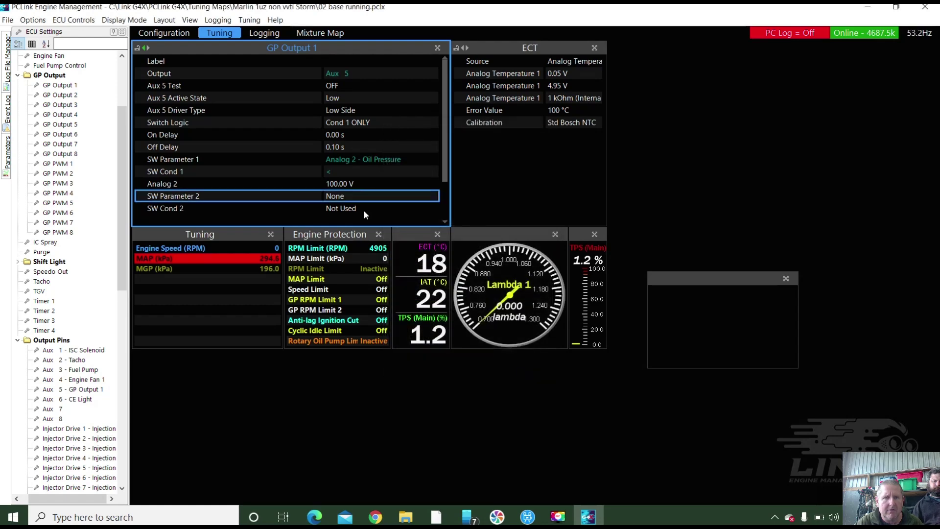
pyautogui.click(340, 189)
pyautogui.doubleClick(340, 189)
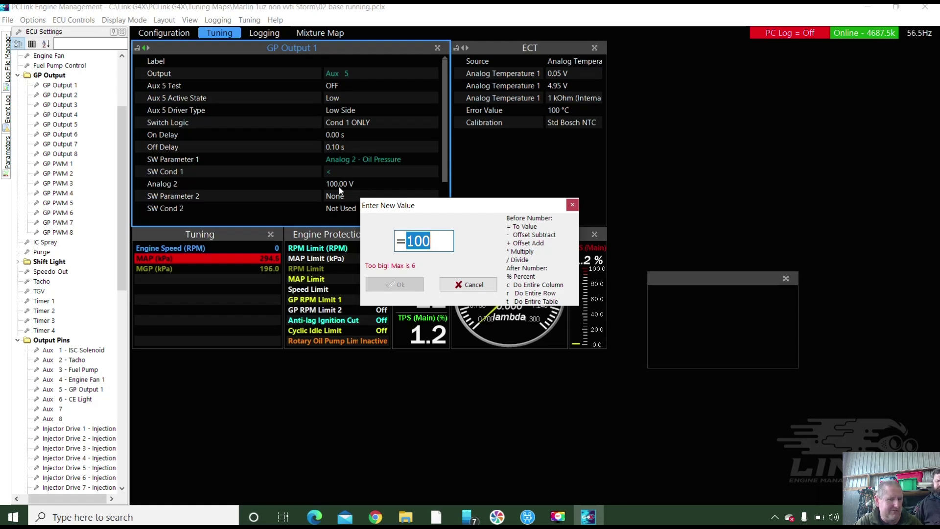
pyautogui.write('10')
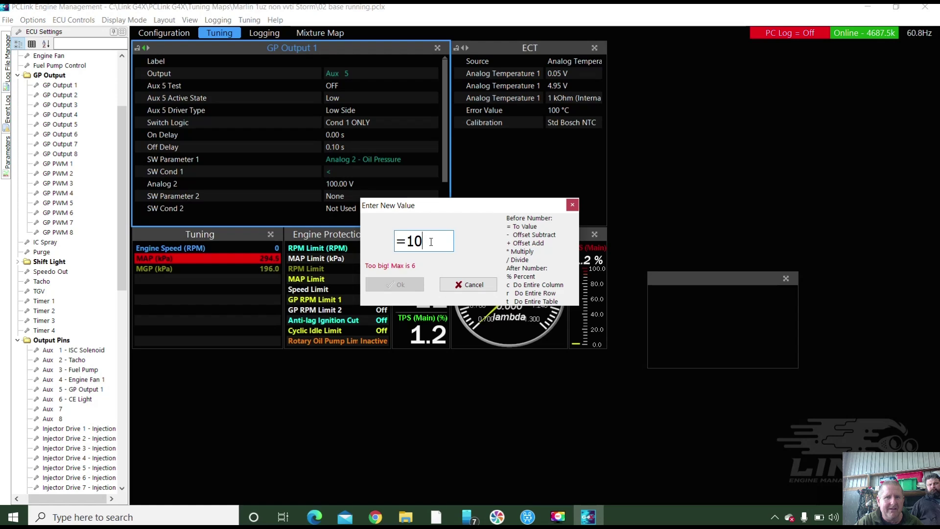
pyautogui.press('BackSpace')
pyautogui.press('BackSpace')
pyautogui.press('BackSpace')
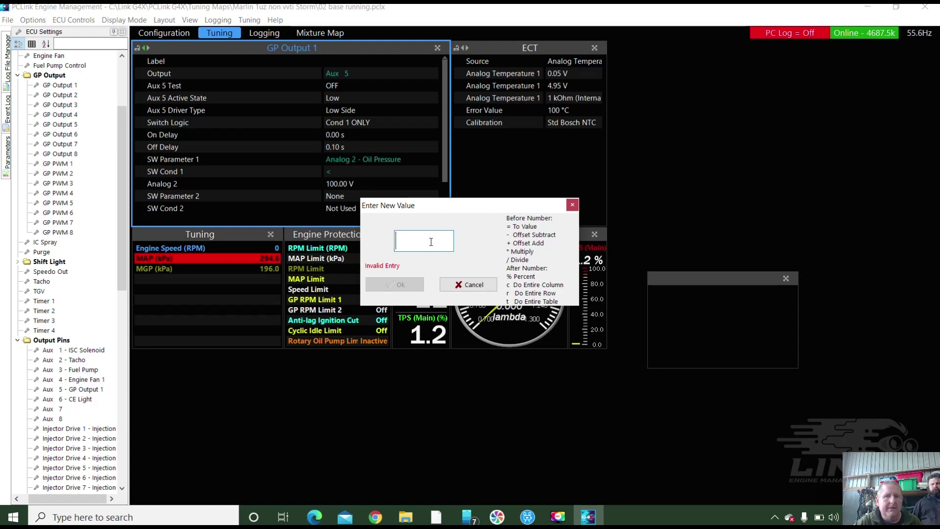
pyautogui.click(465, 285)
# Set SW Parameter 1 of GP Output 1 to the Oil Pressure parameter from the analog inputs.
pyautogui.doubleClick(362, 160)
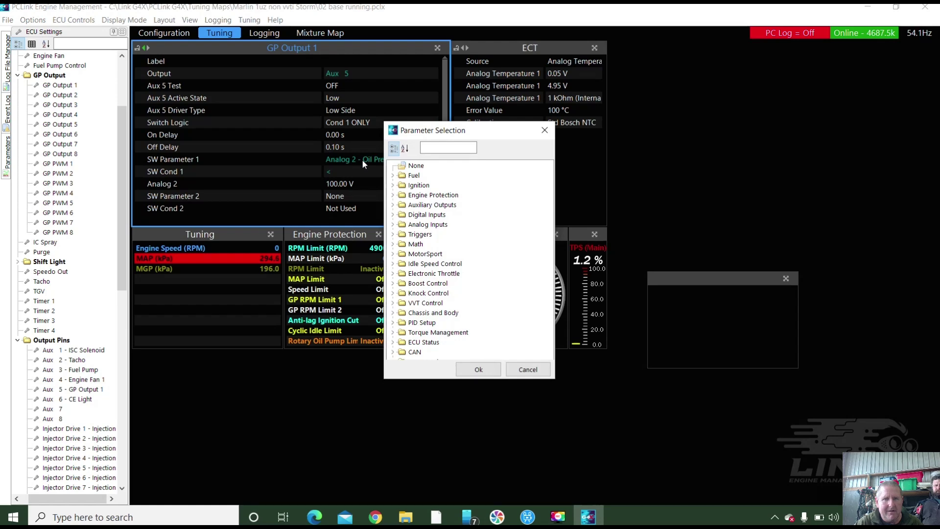
pyautogui.click(392, 225)
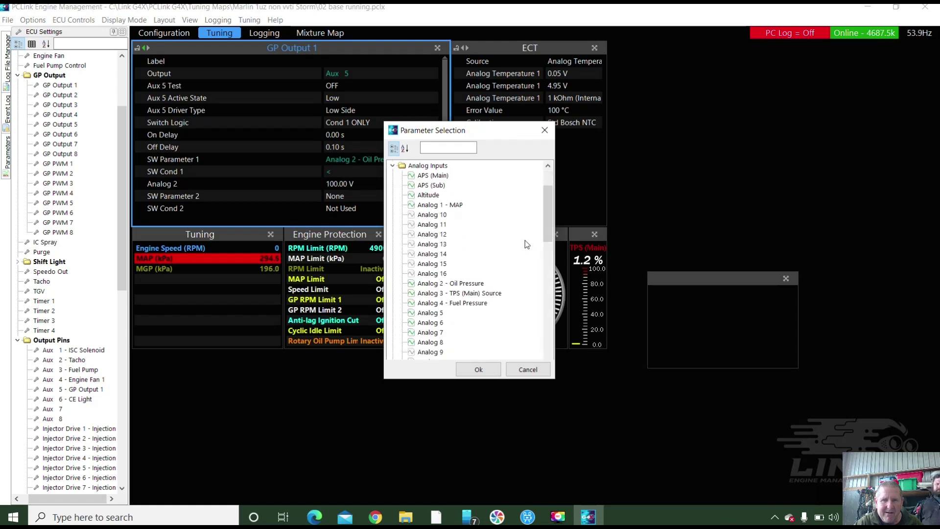
pyautogui.moveTo(548, 207); pyautogui.dragTo(552, 253)
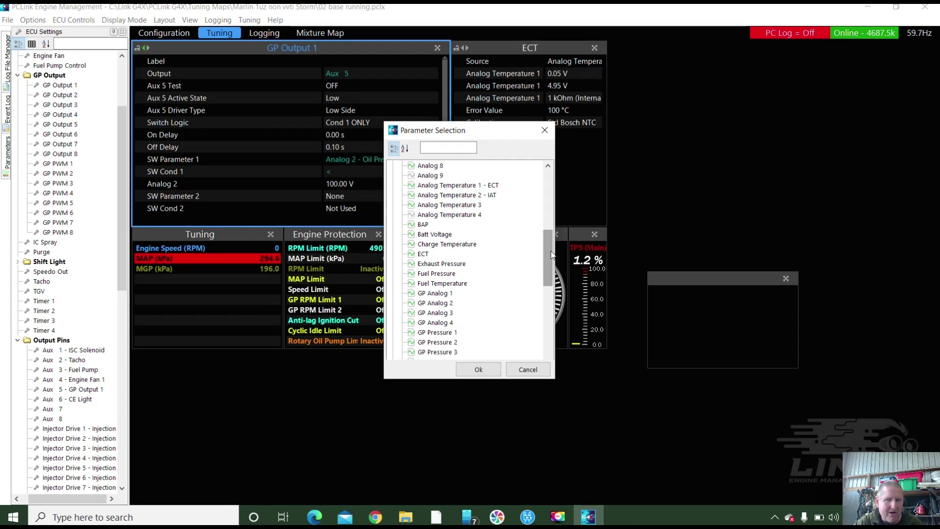
pyautogui.moveTo(545, 240); pyautogui.dragTo(542, 287)
pyautogui.click(427, 334)
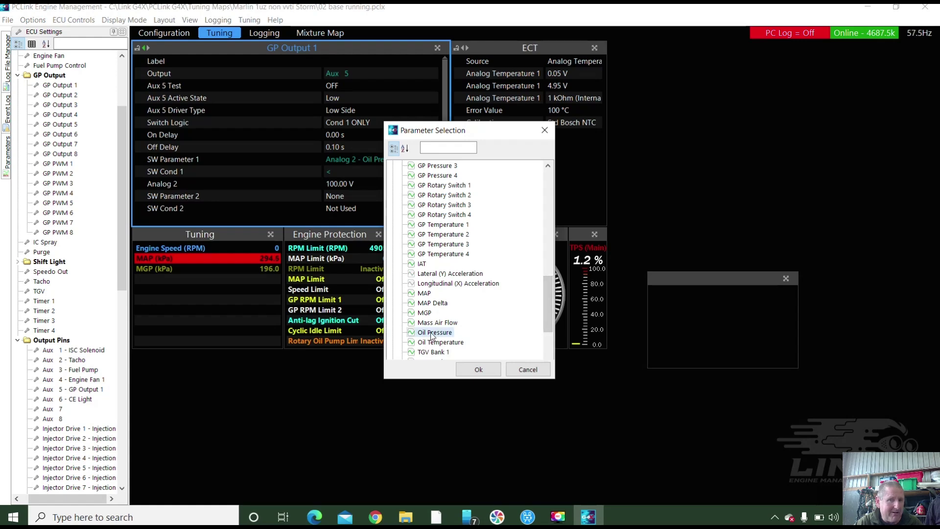
pyautogui.click(466, 371)
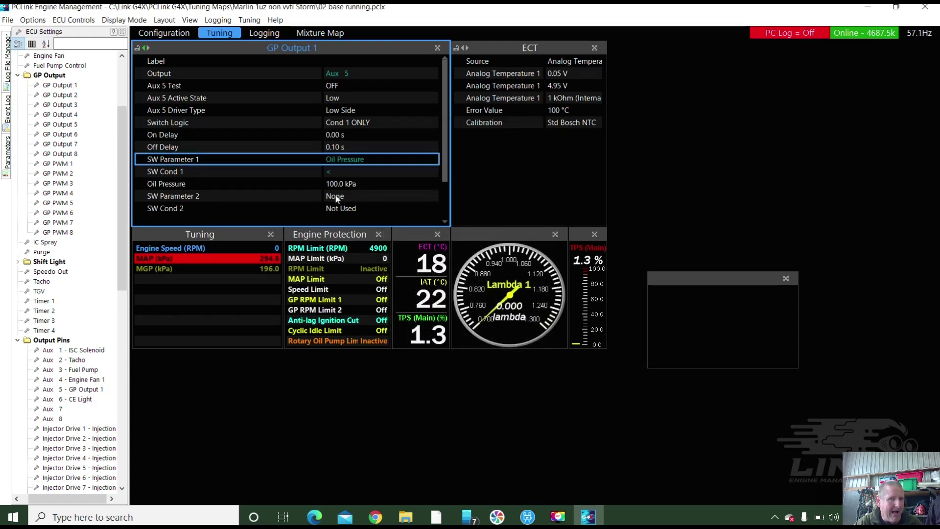
# Set the Oil Pressure switching threshold of GP Output 1 to 70 kPa.
pyautogui.click(346, 184)
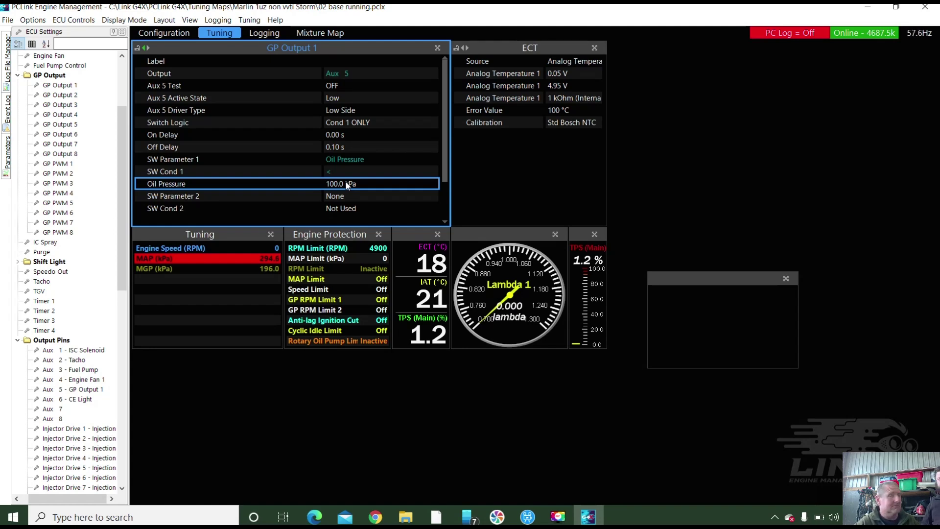
pyautogui.doubleClick(346, 184)
pyautogui.write('70')
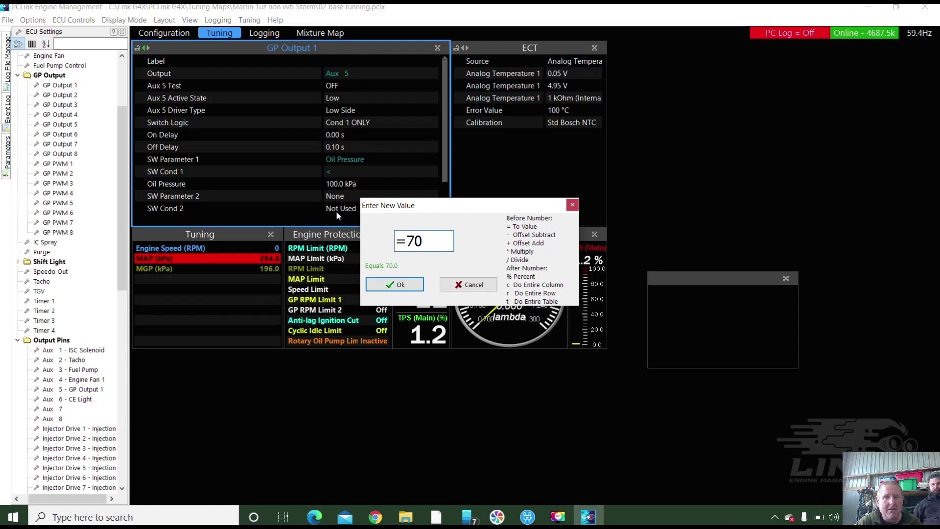
pyautogui.click(398, 287)
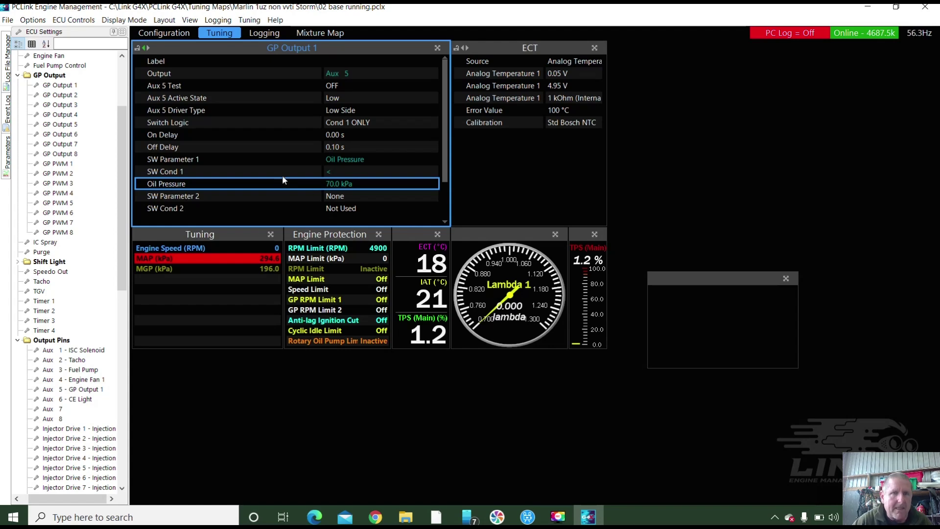
# Store the changed settings to the ECU and save the current map file.
pyautogui.click(38, 20)
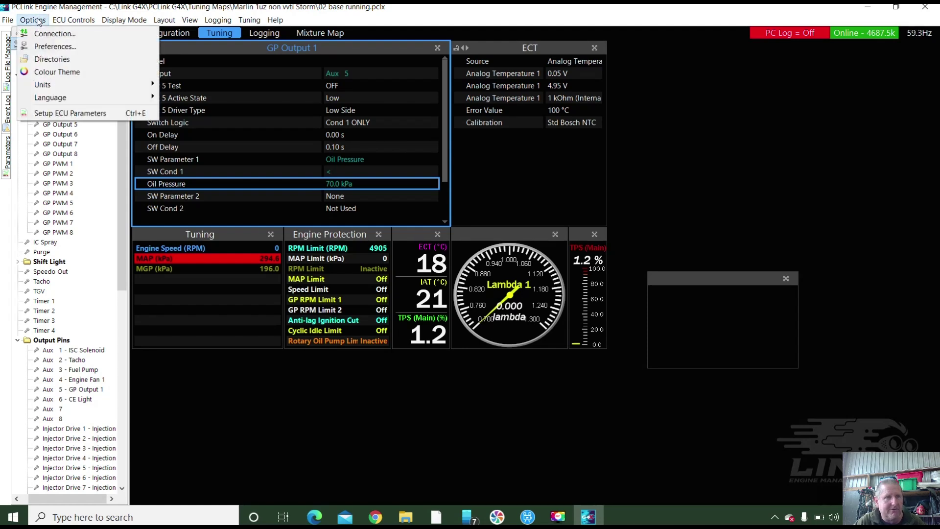
pyautogui.moveTo(74, 20)
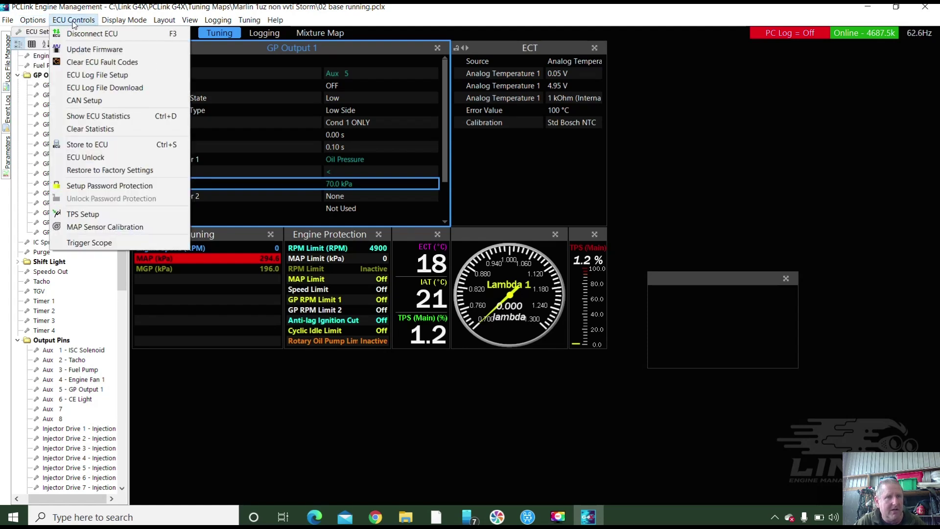
pyautogui.click(75, 146)
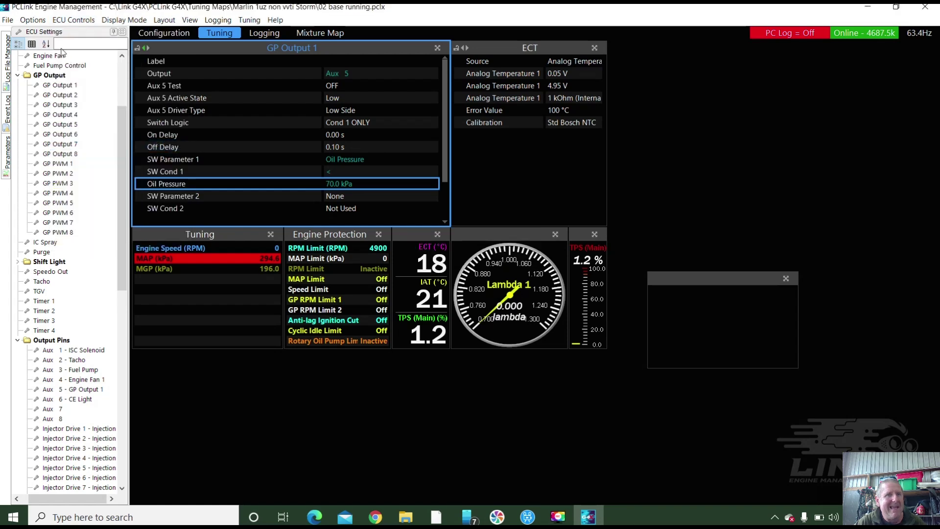
pyautogui.click(6, 21)
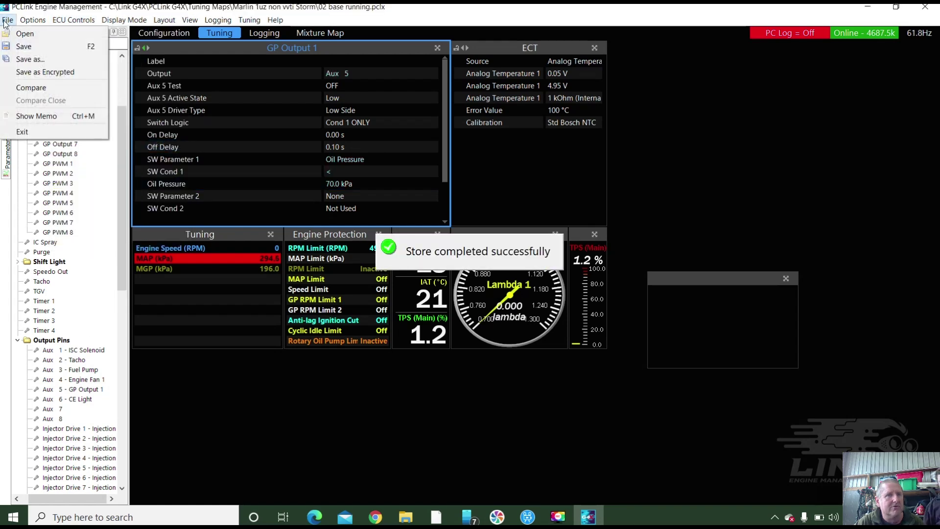
pyautogui.click(19, 46)
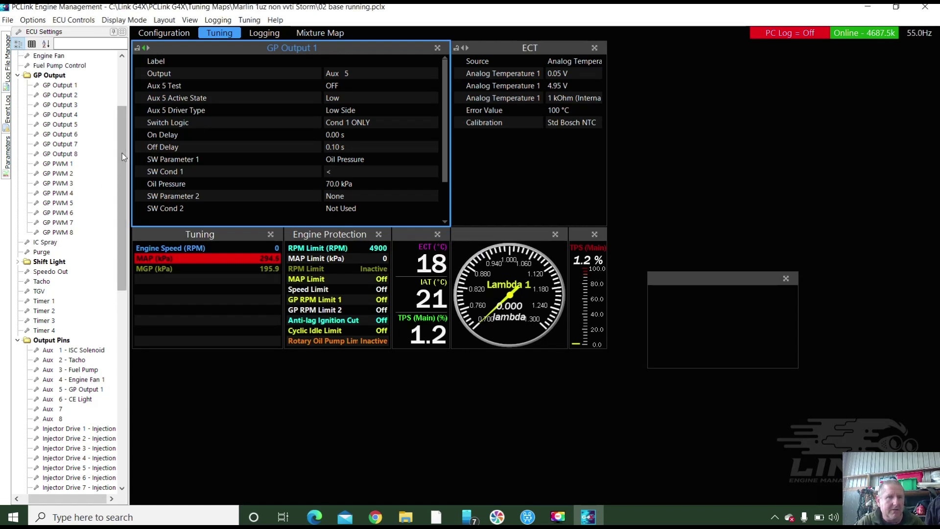
# Collapse the Output Pins and GP Output groups in the ECU settings tree.
pyautogui.scroll(-5, 52, 201)
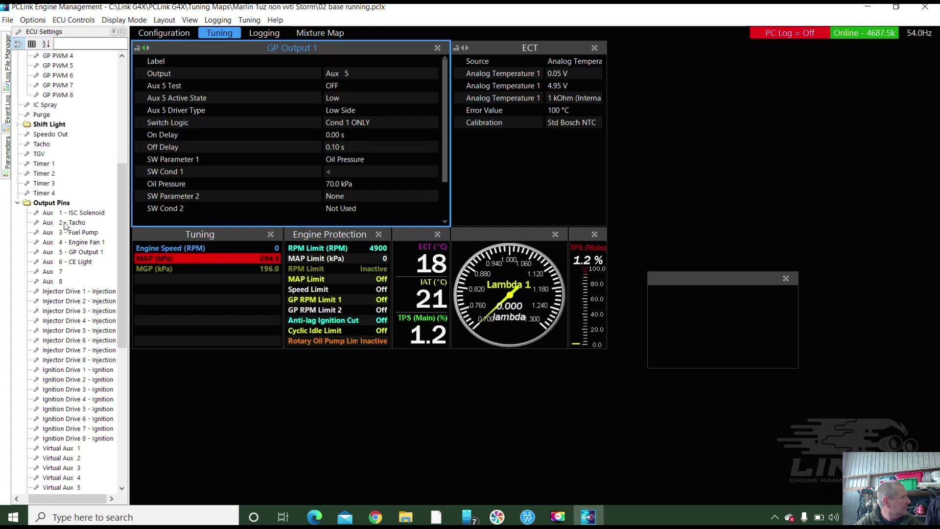
pyautogui.click(18, 203)
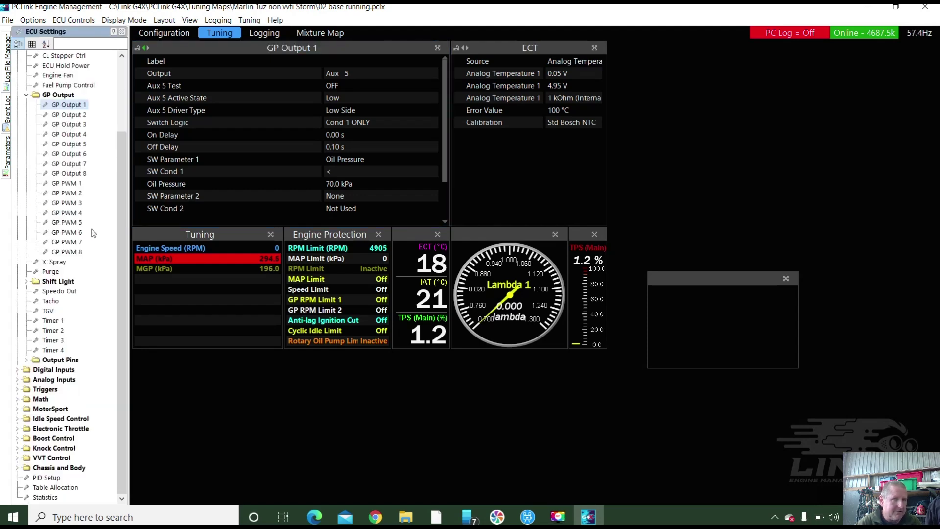
pyautogui.scroll(1, 122, 254)
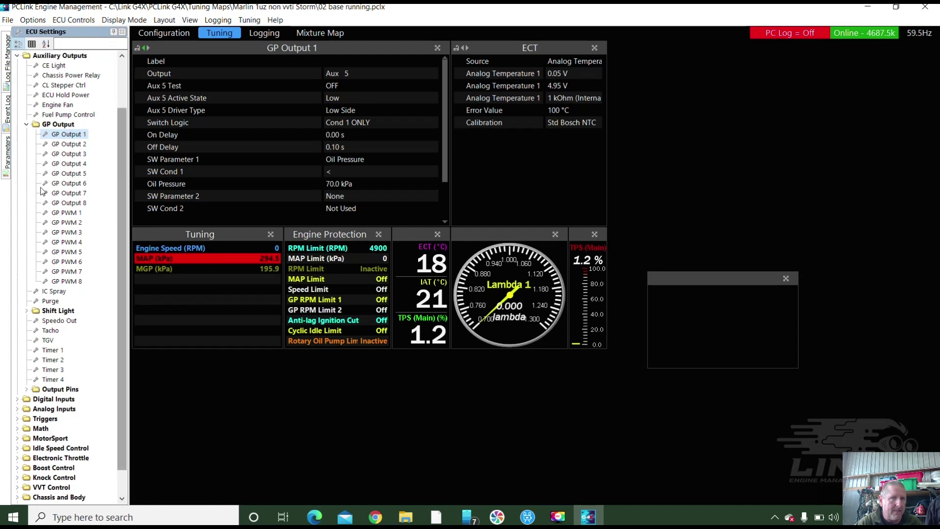
pyautogui.click(27, 124)
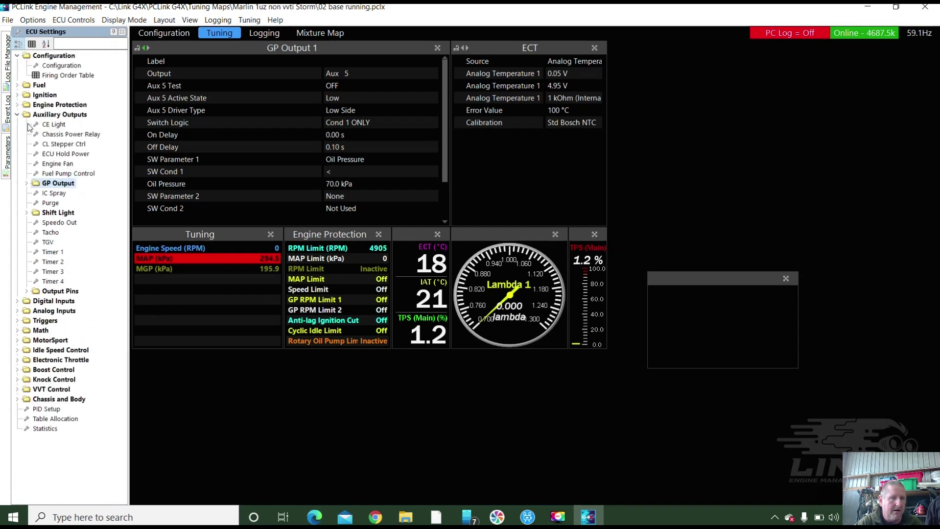
# Review the Aux, injector drive, ignition drive, Virtual Aux and CAN Aux assignments in the Output Pins group.
pyautogui.click(26, 292)
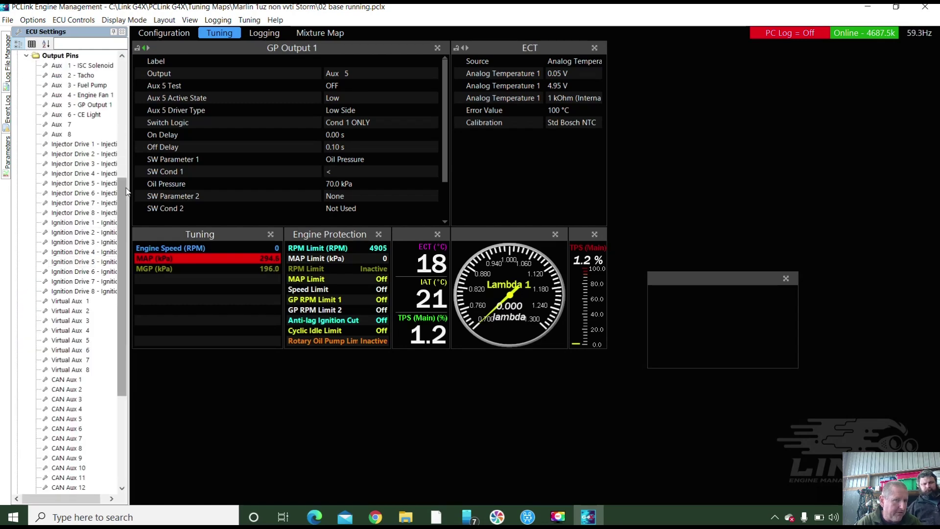
pyautogui.rightClick(127, 230)
pyautogui.click(126, 205)
pyautogui.moveTo(124, 204); pyautogui.dragTo(116, 248)
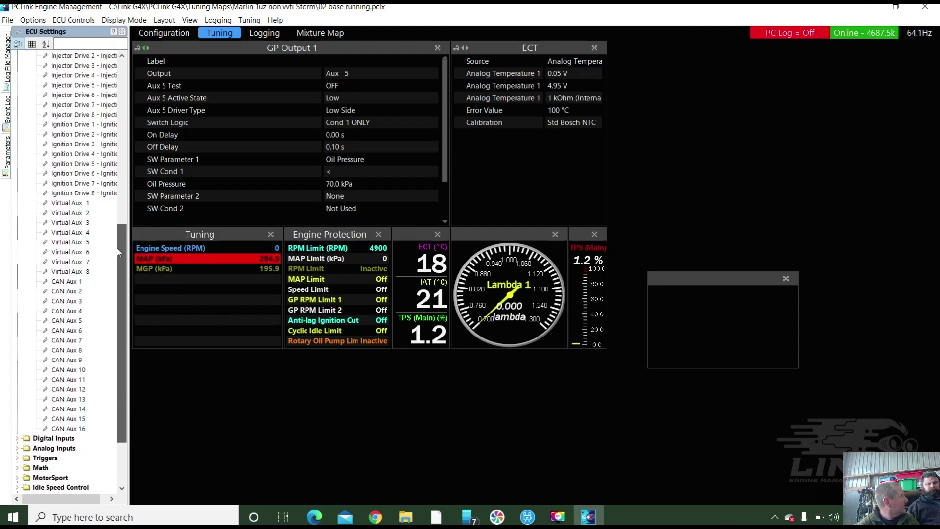
pyautogui.moveTo(117, 248); pyautogui.dragTo(116, 129)
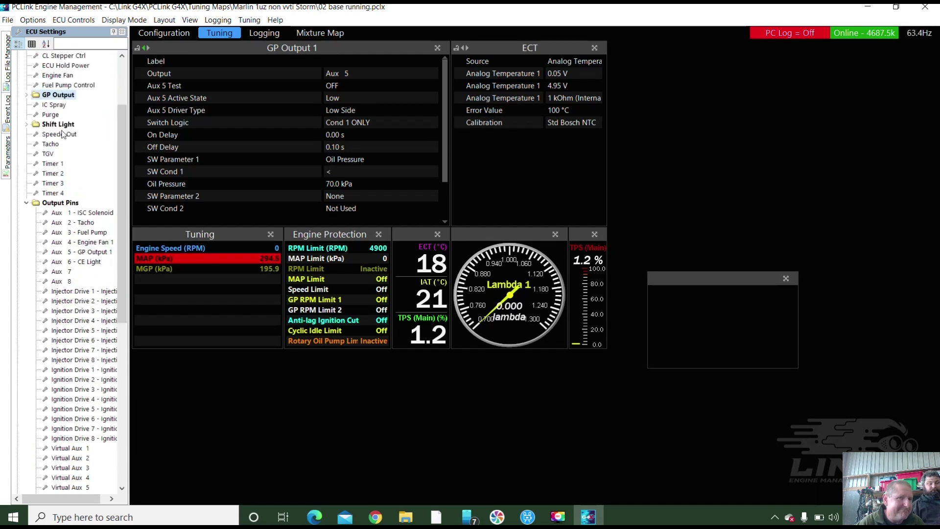
# Collapse the Output Pins and Auxiliary Outputs groups and expand Digital Inputs in the ECU settings tree.
pyautogui.click(26, 202)
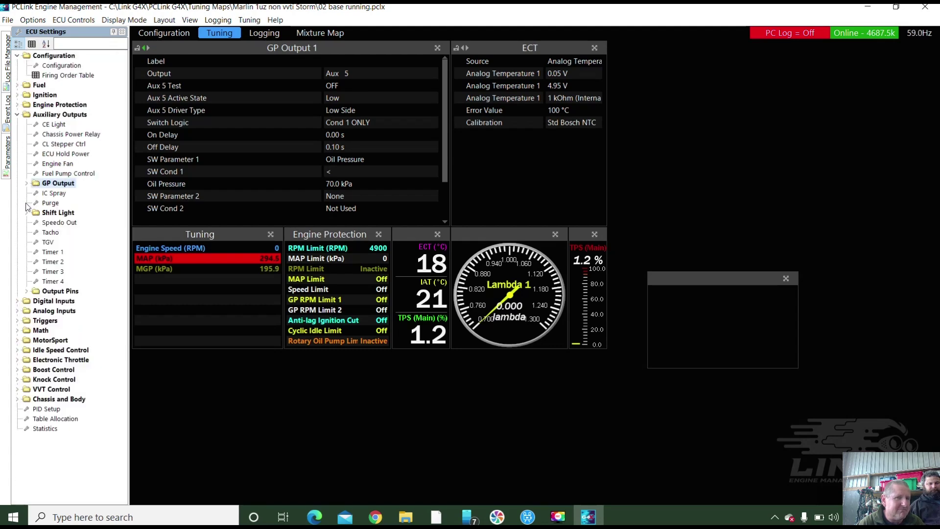
pyautogui.click(19, 116)
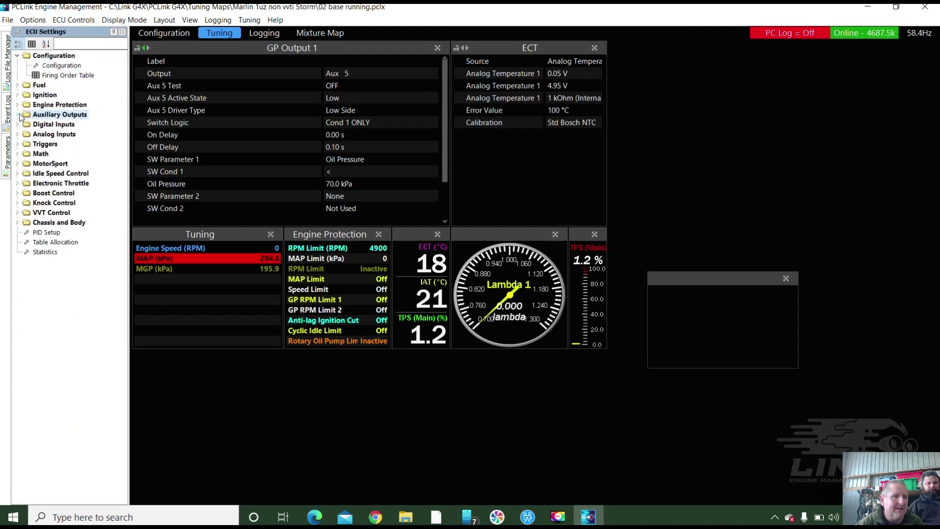
pyautogui.click(20, 126)
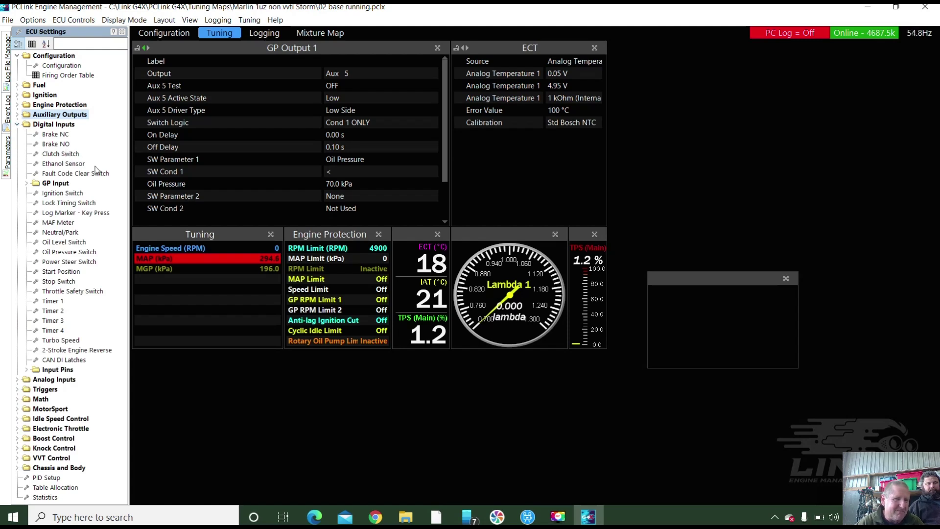
# Set the source of the Start Position input assigned to DI 3 to OFF.
pyautogui.click(27, 369)
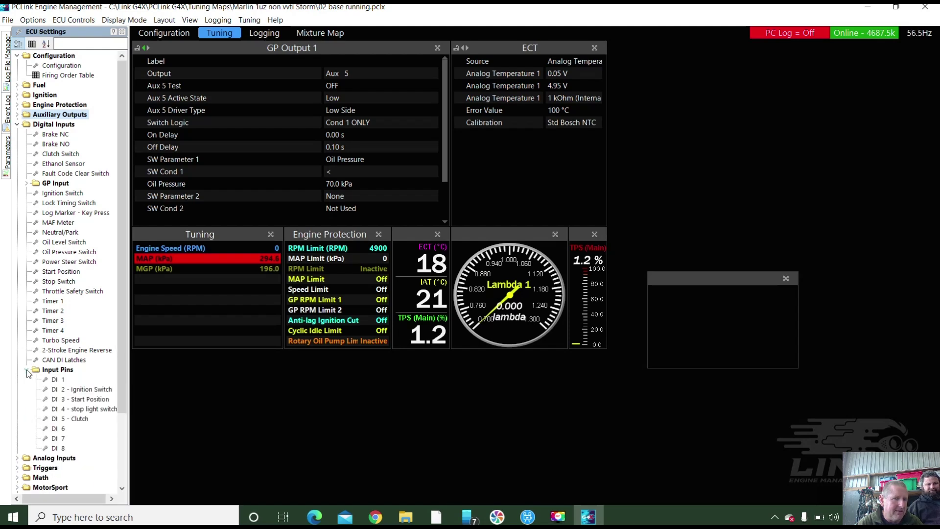
pyautogui.click(79, 399)
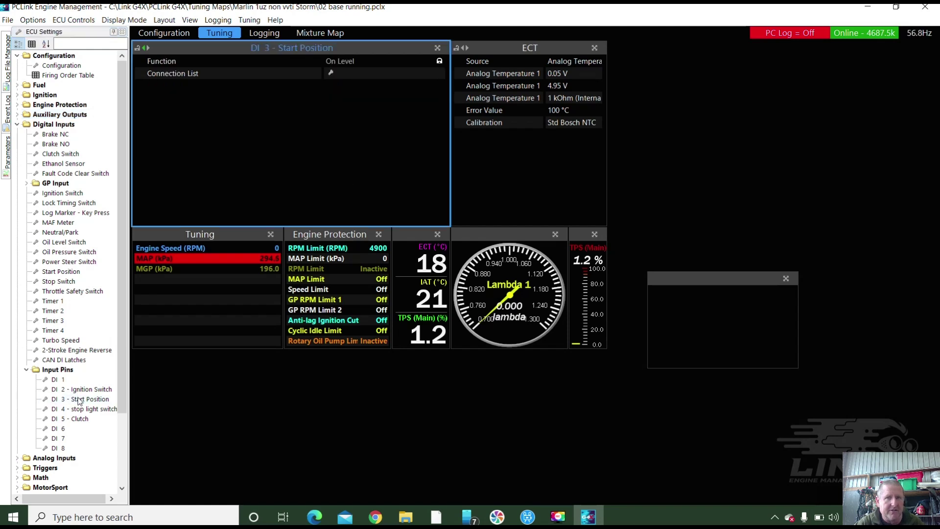
pyautogui.click(361, 61)
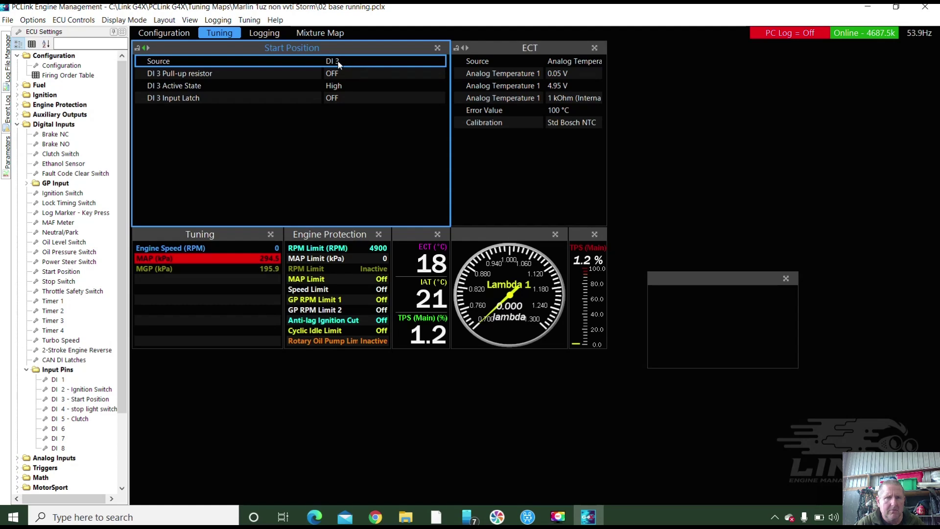
pyautogui.doubleClick(338, 63)
pyautogui.click(422, 188)
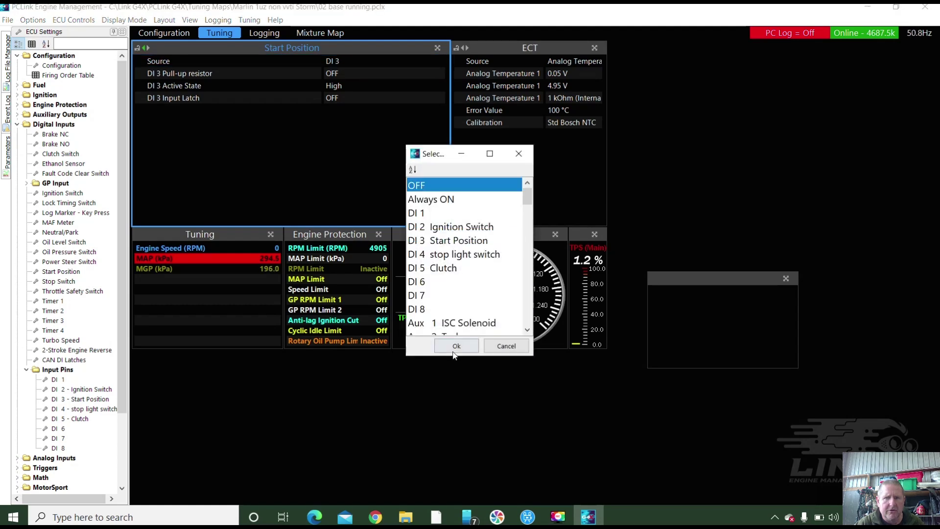
pyautogui.click(456, 346)
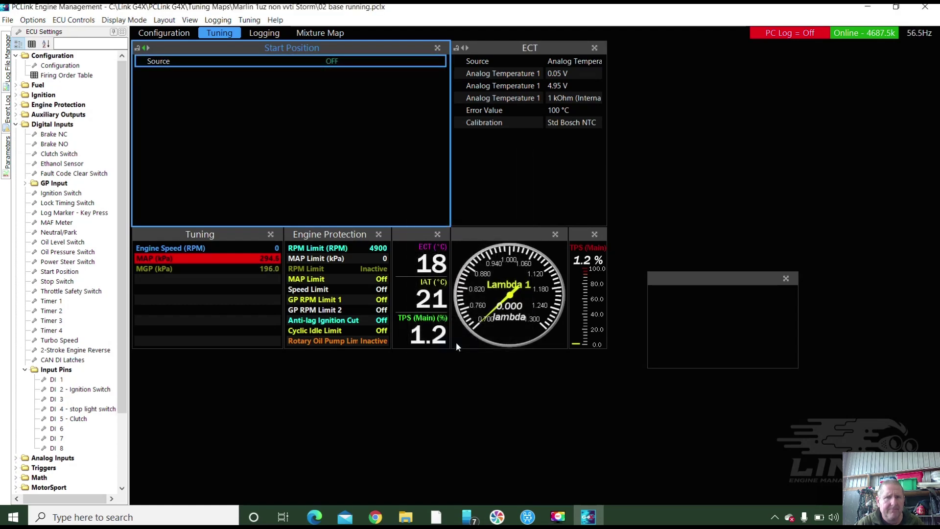
# Set the source of the stop light switch input on DI 4 to OFF.
pyautogui.click(80, 390)
pyautogui.click(75, 409)
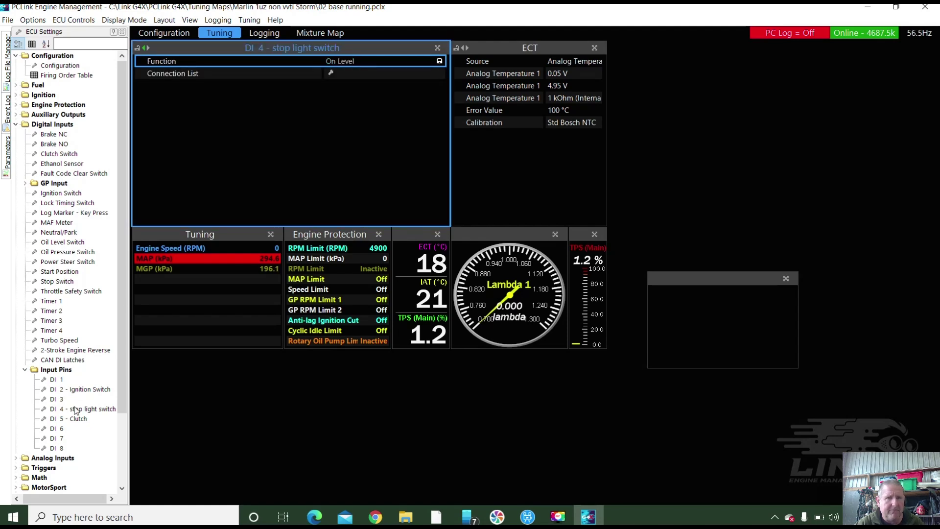
pyautogui.doubleClick(345, 62)
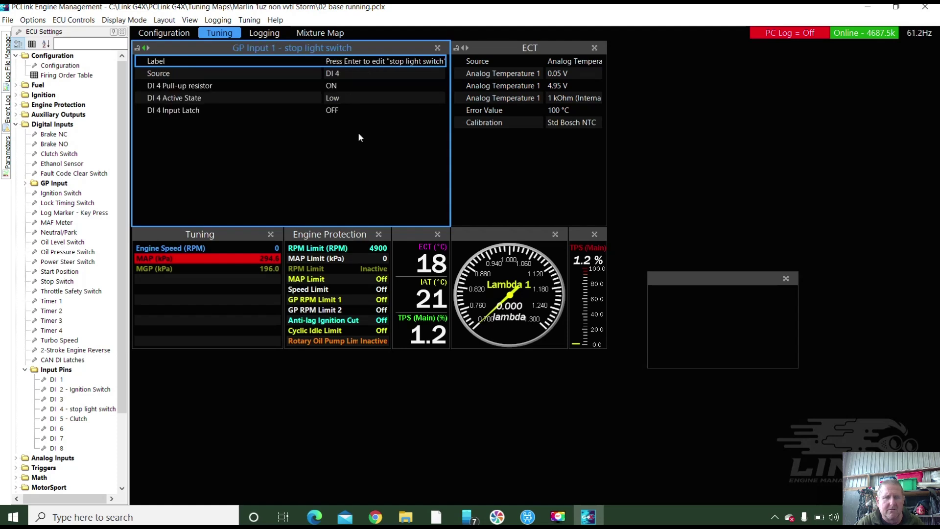
pyautogui.doubleClick(333, 72)
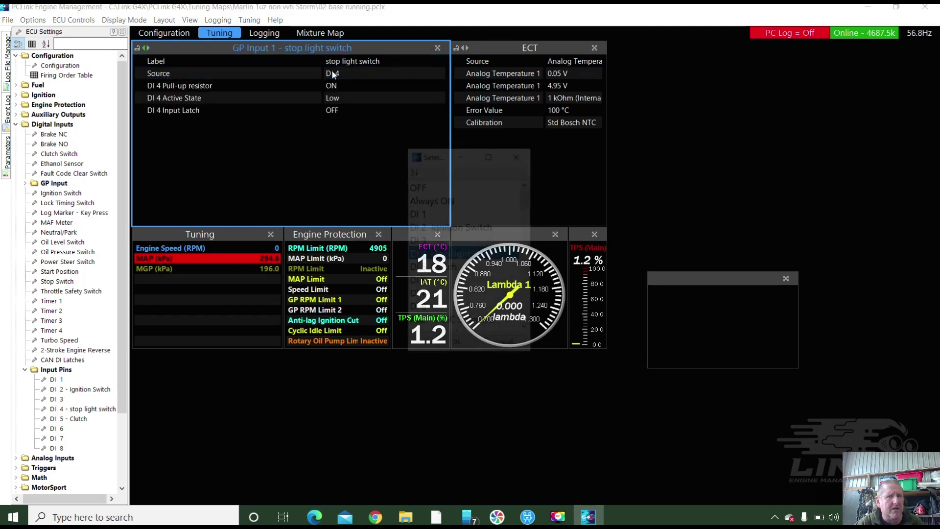
pyautogui.click(425, 188)
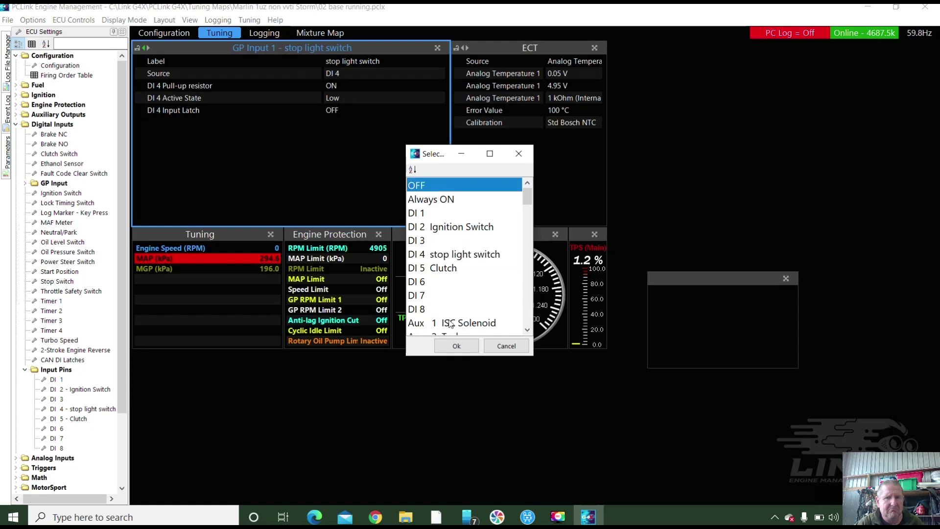
pyautogui.click(451, 346)
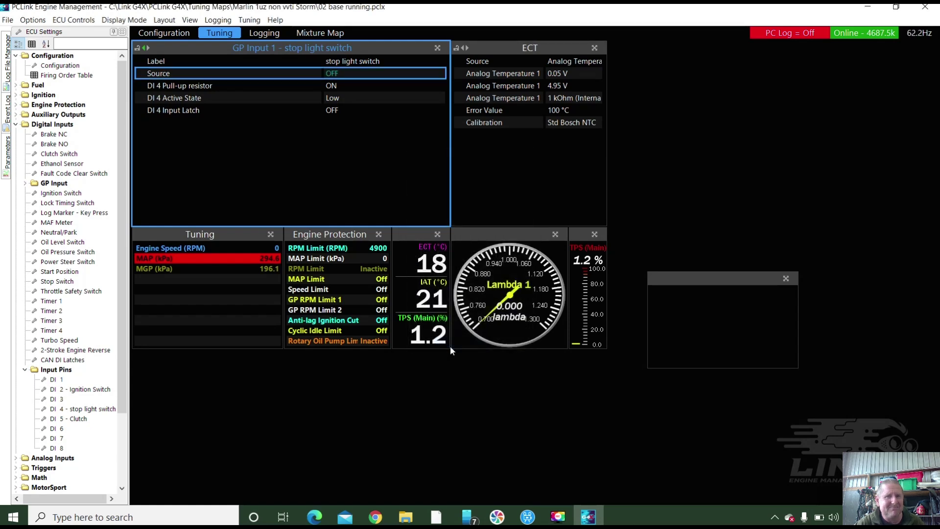
# Clear the "stop light switch" label from GP Input 1.
pyautogui.doubleClick(337, 63)
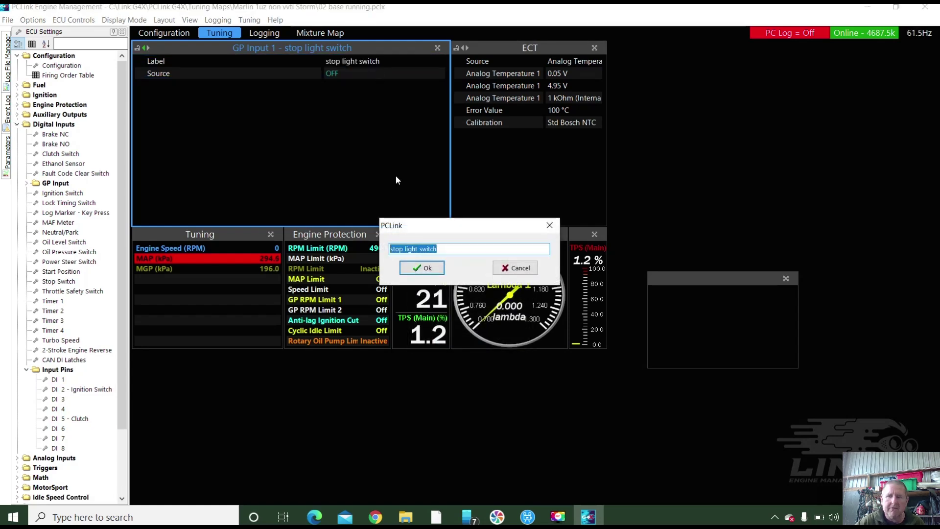
pyautogui.press('BackSpace')
pyautogui.click(422, 268)
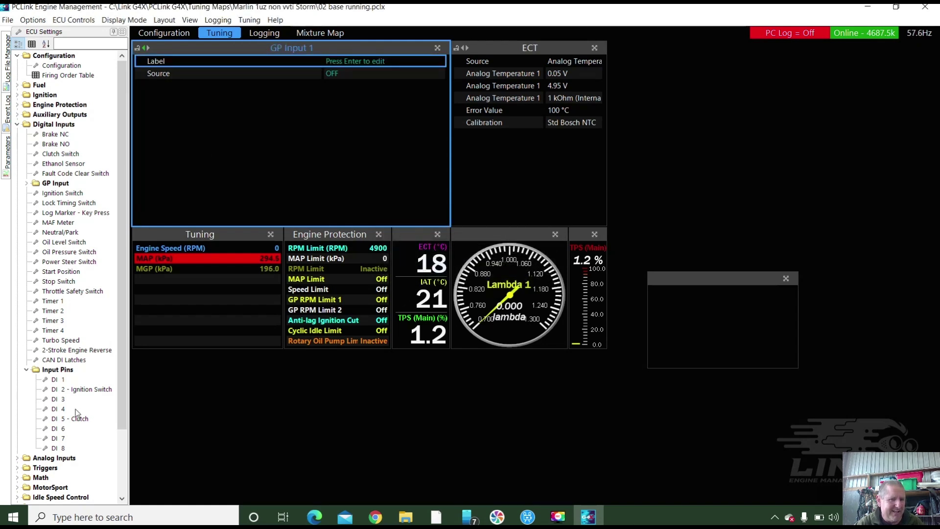
# Set the source of the Clutch Switch input assigned to DI 5 to OFF.
pyautogui.click(63, 419)
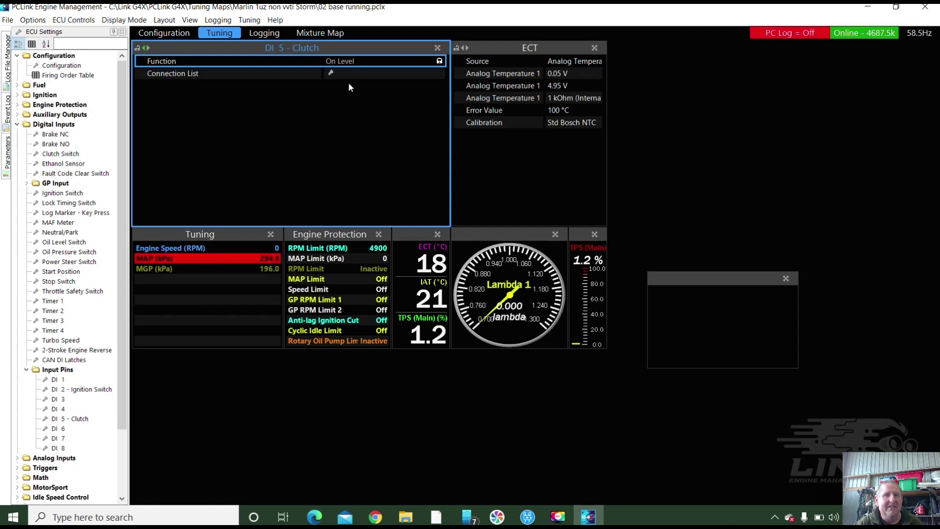
pyautogui.doubleClick(349, 63)
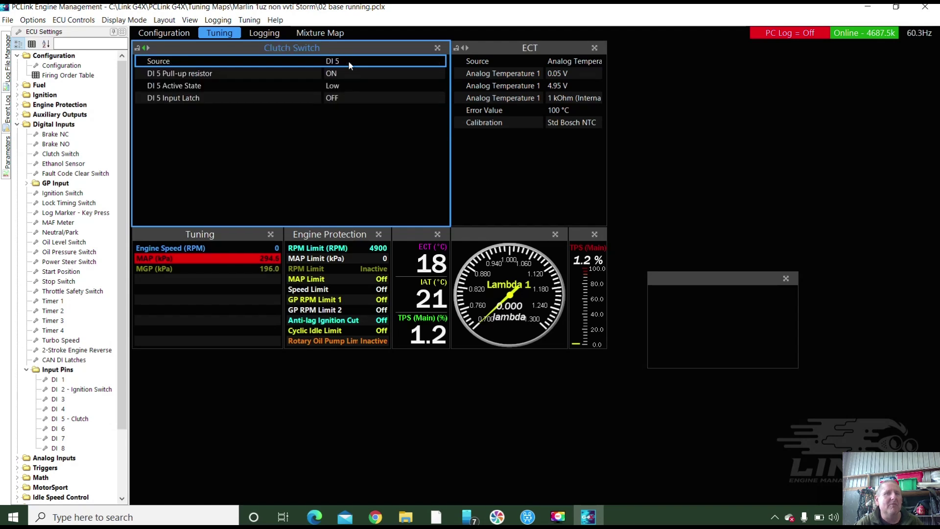
pyautogui.doubleClick(340, 60)
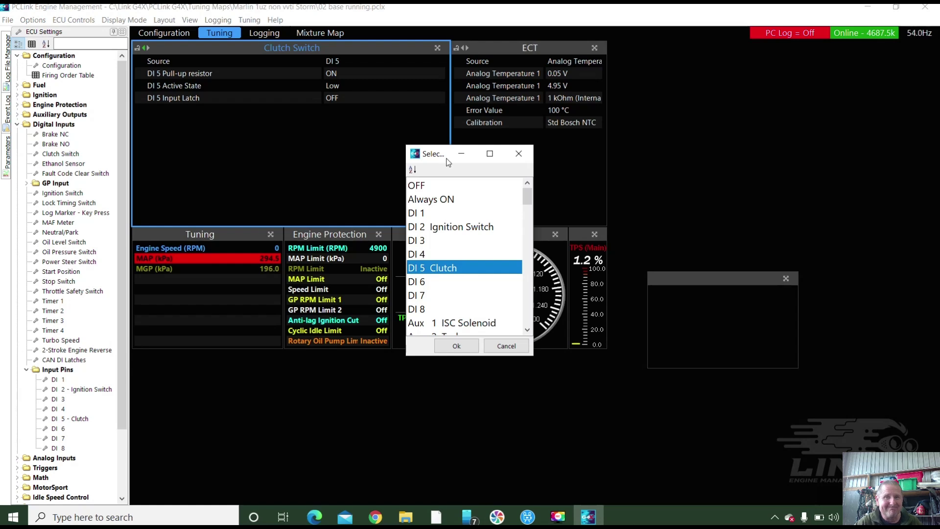
pyautogui.click(429, 185)
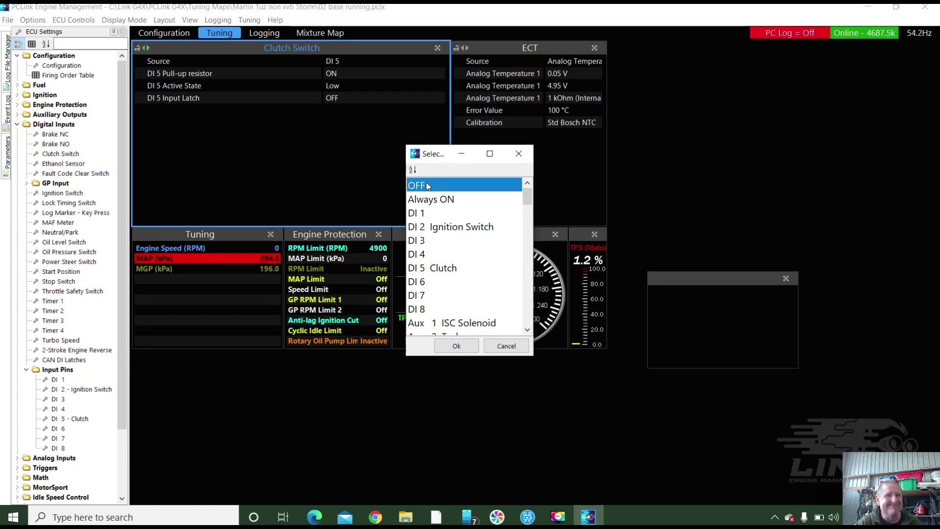
pyautogui.click(461, 347)
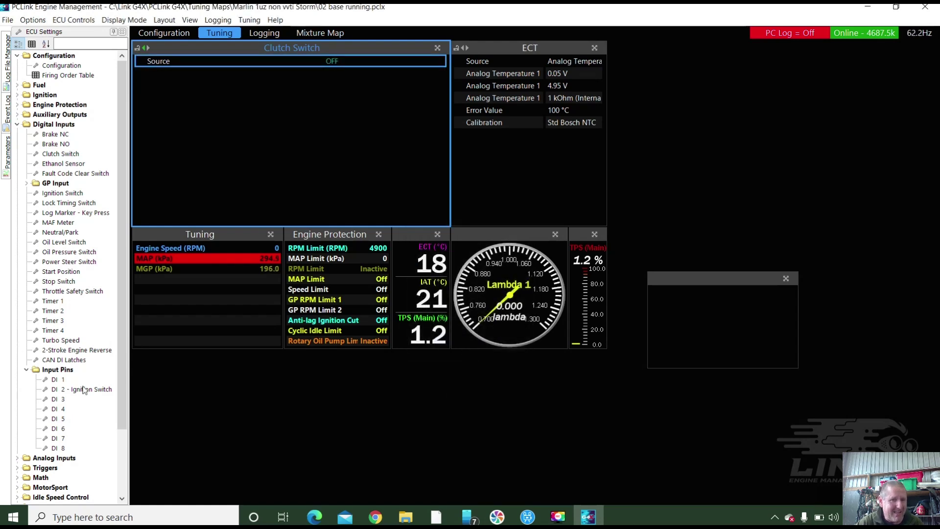
# Set the source of the Ignition Switch input assigned to DI 2 to OFF.
pyautogui.click(77, 391)
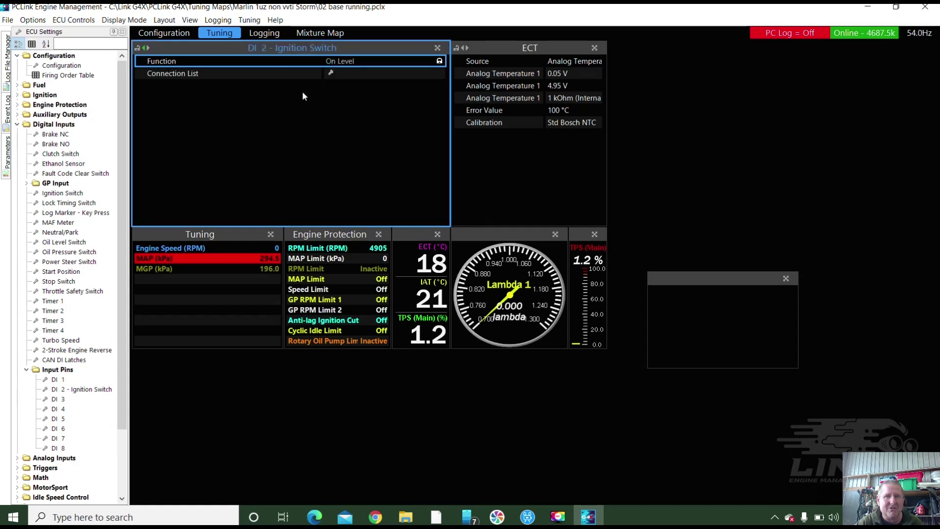
pyautogui.click(347, 64)
pyautogui.click(328, 77)
pyautogui.doubleClick(332, 63)
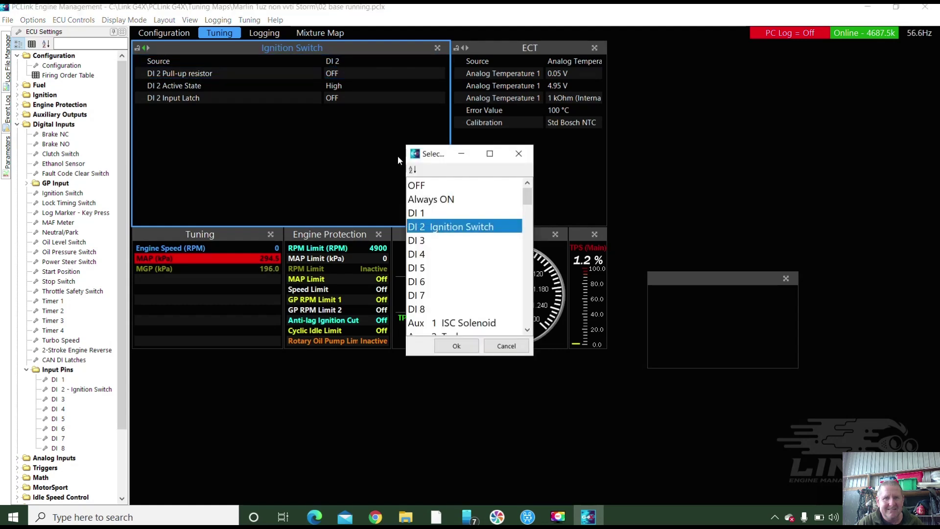
pyautogui.click(417, 186)
pyautogui.click(455, 345)
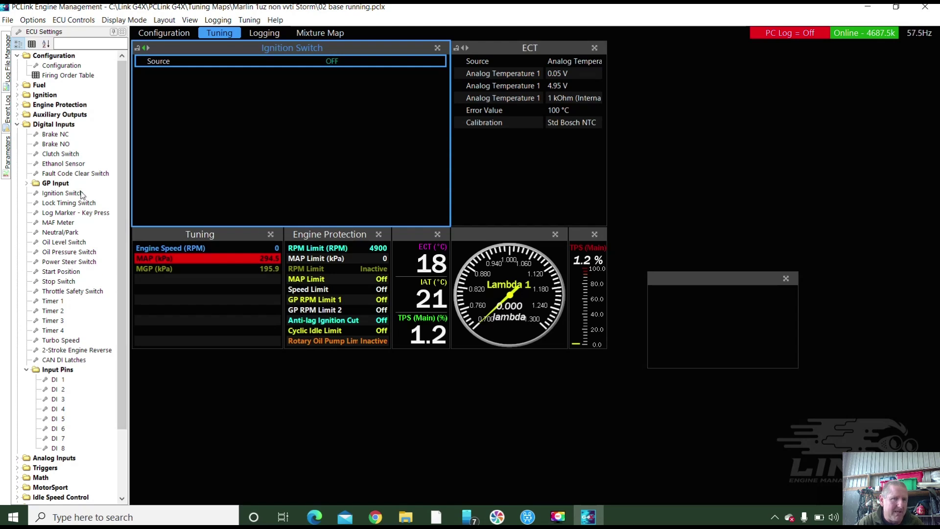
# Assign DI 2 as the source of the Start Position digital input.
pyautogui.click(64, 271)
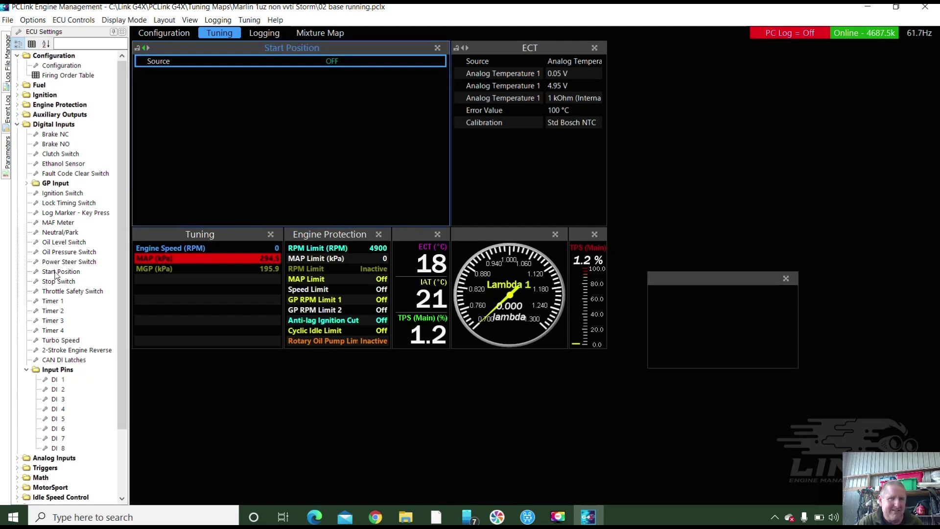
pyautogui.doubleClick(336, 60)
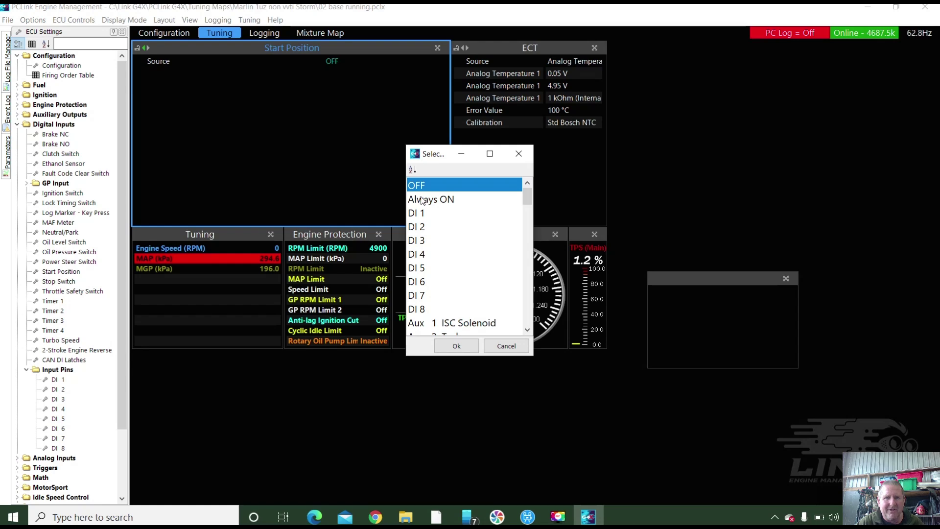
pyautogui.click(422, 226)
pyautogui.click(451, 348)
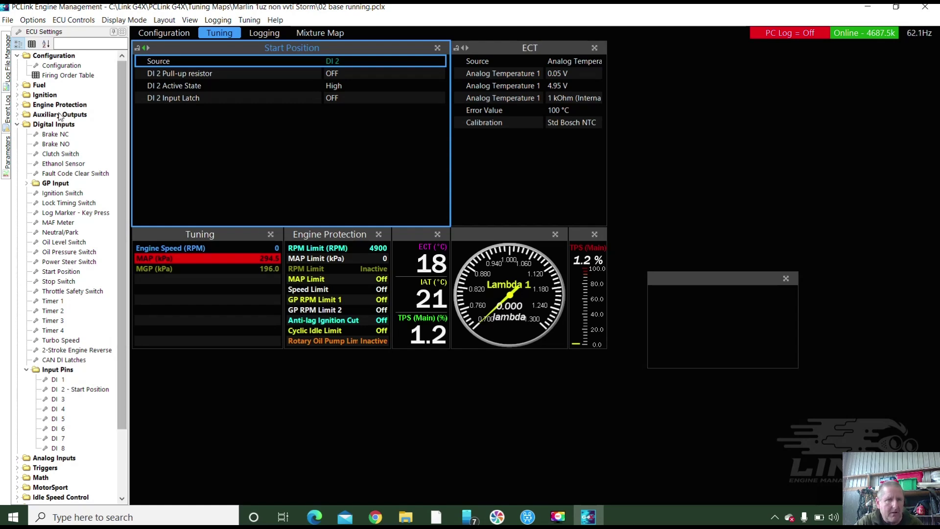
# Examine the source and calibration settings of the ECT and IAT sensors among the analog inputs.
pyautogui.scroll(-2, 127, 147)
pyautogui.moveTo(127, 147); pyautogui.dragTo(127, 166)
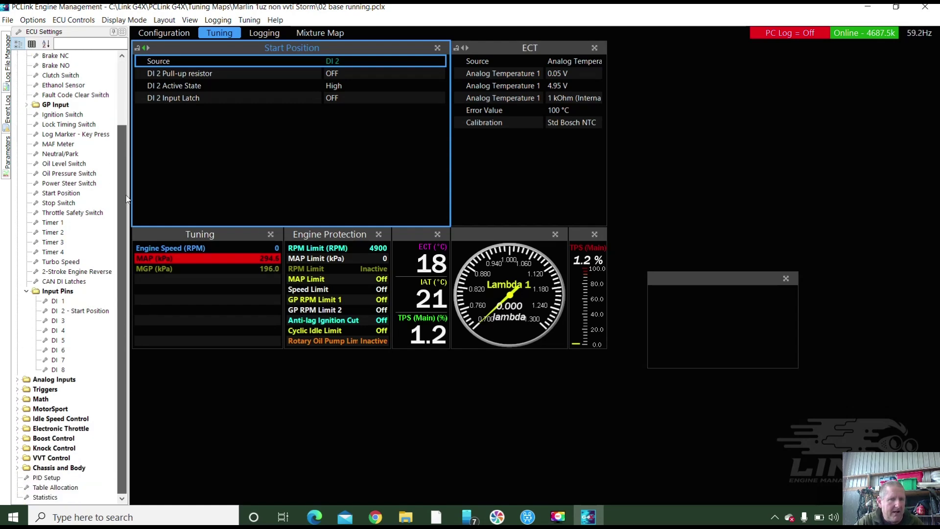
pyautogui.click(18, 380)
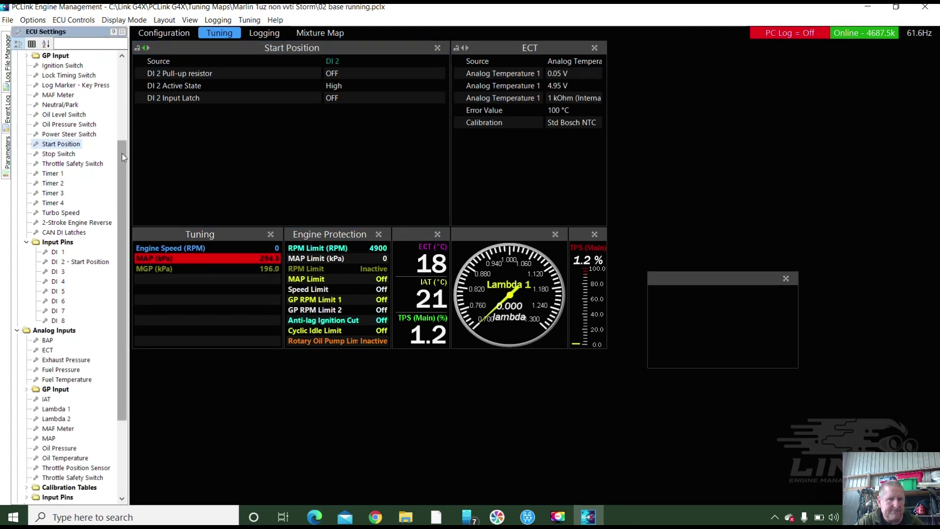
pyautogui.moveTo(122, 153); pyautogui.dragTo(124, 236)
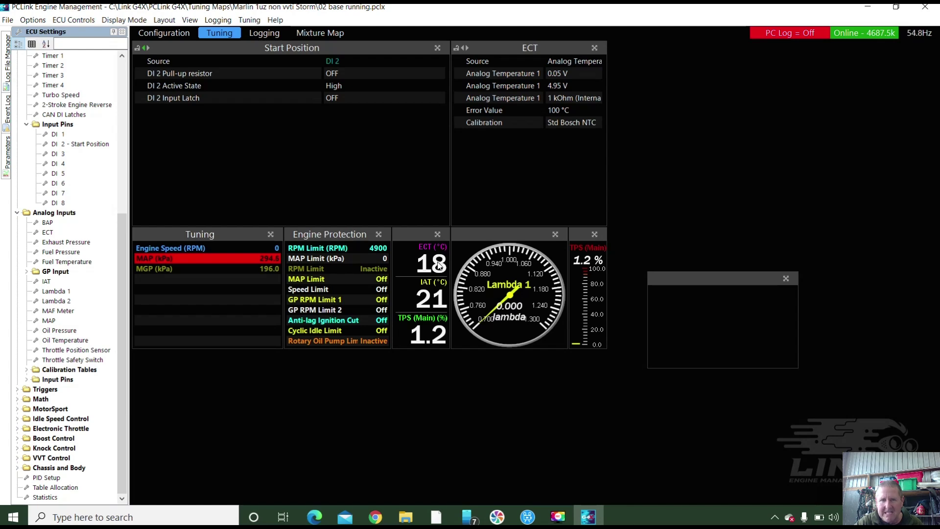
pyautogui.doubleClick(47, 233)
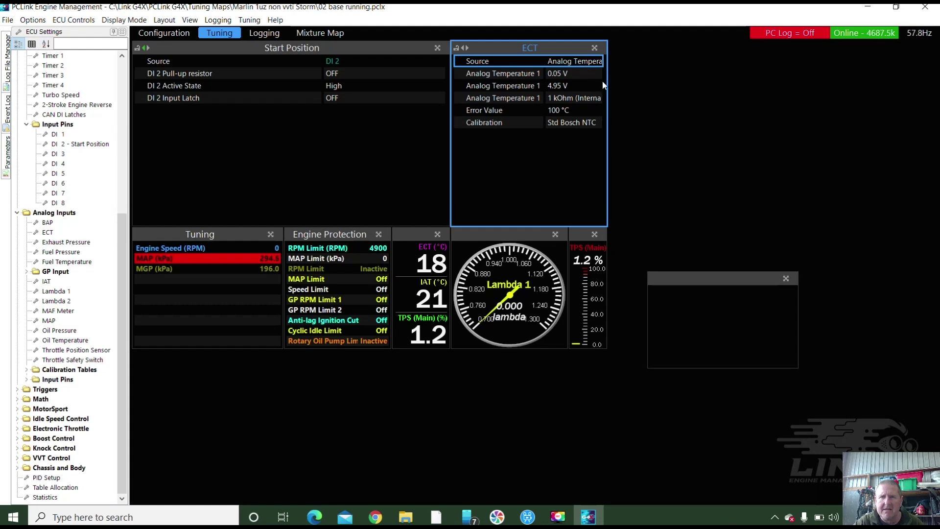
pyautogui.doubleClick(588, 63)
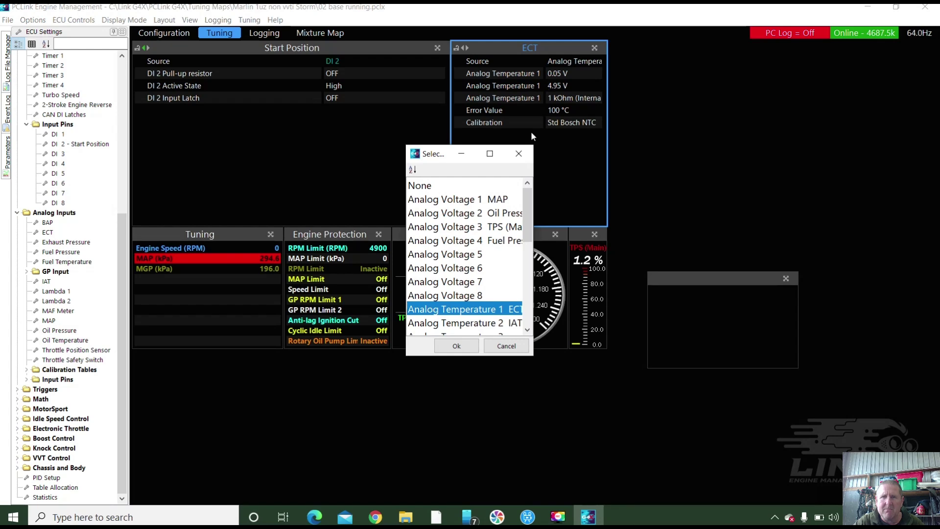
pyautogui.click(519, 153)
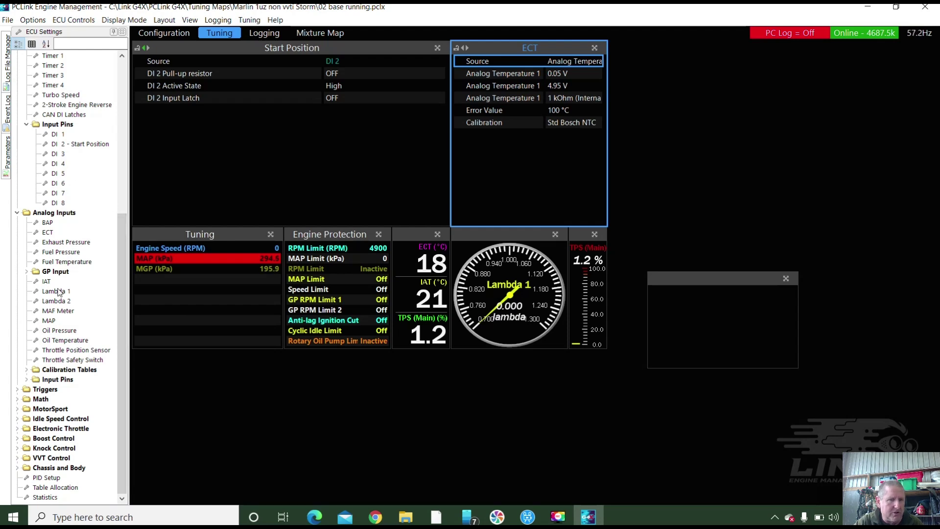
pyautogui.click(46, 283)
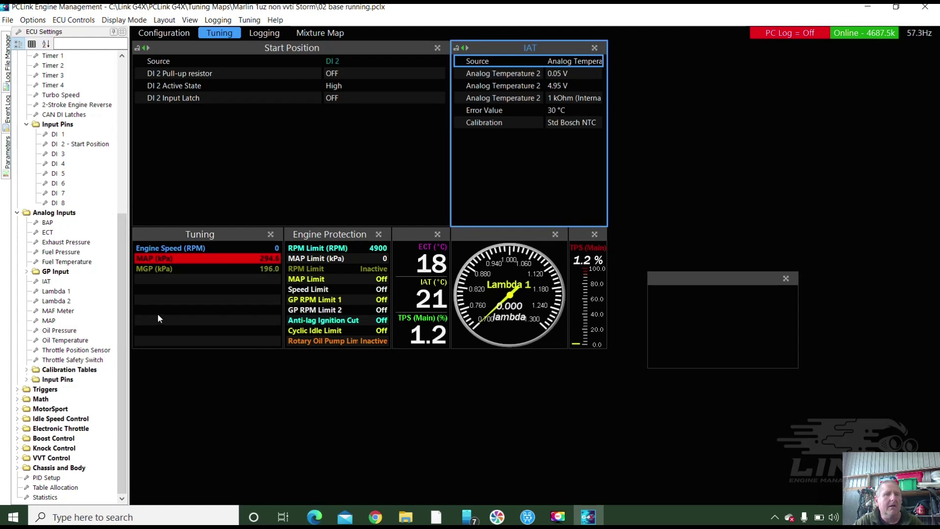
# Calibrate the throttle position sensor with TPS Setup, accepting the fully open position and the closed position.
pyautogui.moveTo(122, 253); pyautogui.dragTo(130, 85)
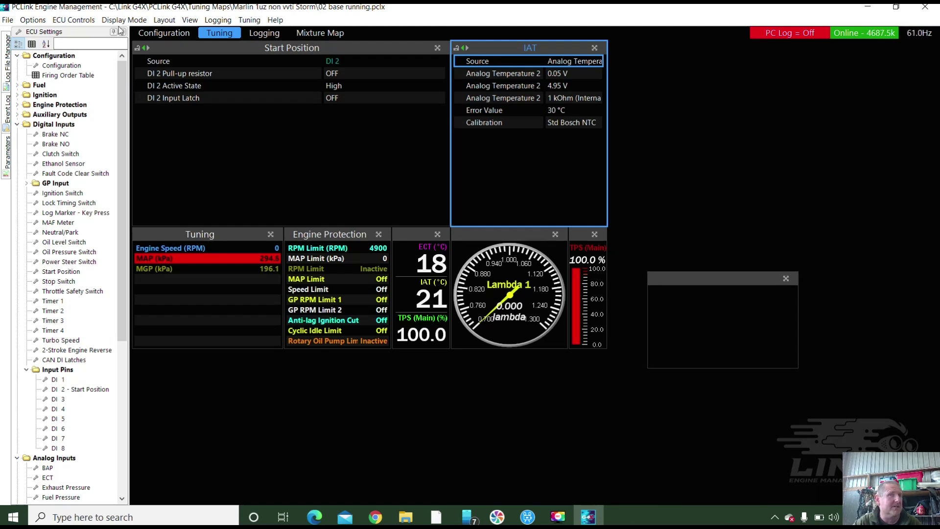
pyautogui.click(74, 19)
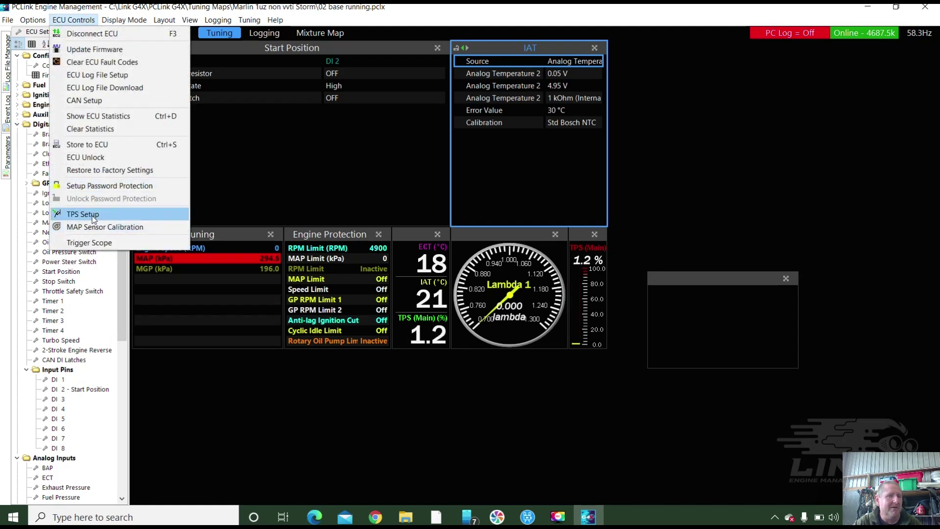
pyautogui.click(93, 218)
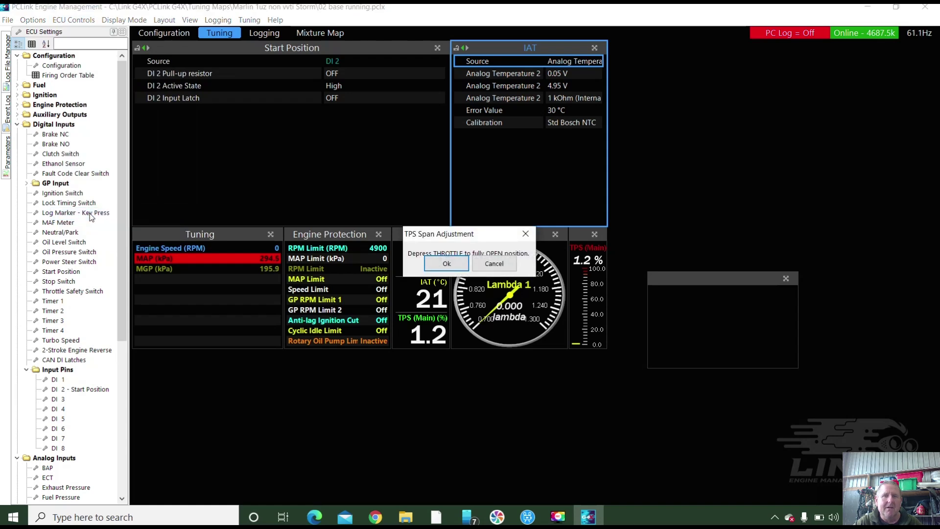
pyautogui.click(457, 268)
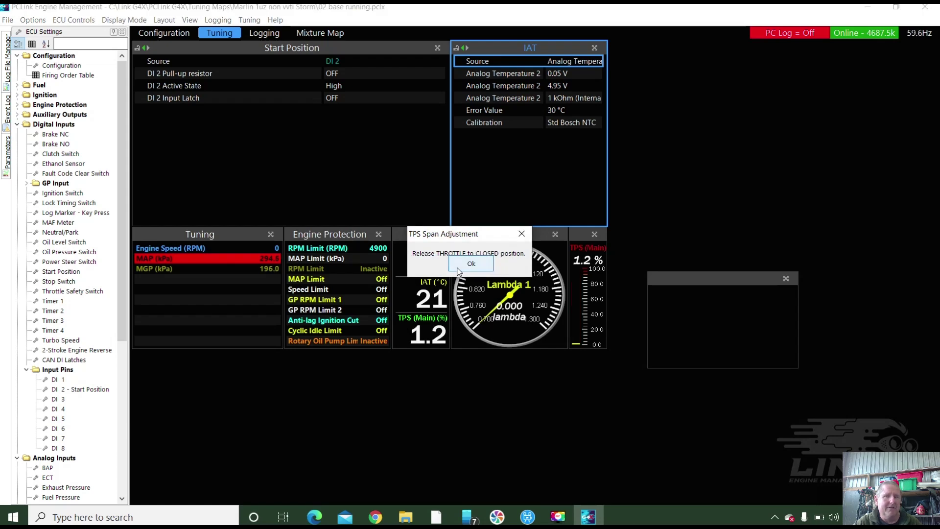
pyautogui.click(458, 269)
# Store the changed input settings to the ECU.
pyautogui.click(83, 19)
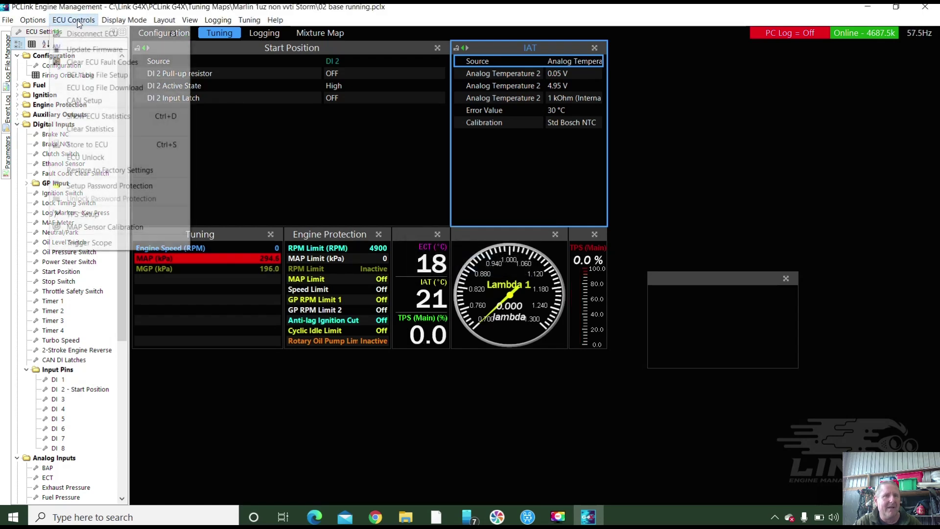
pyautogui.click(97, 150)
# Check the MAP sensor's source among the analog inputs and set its calibration to Link 1.15 Bar.
pyautogui.scroll(-2, 96, 150)
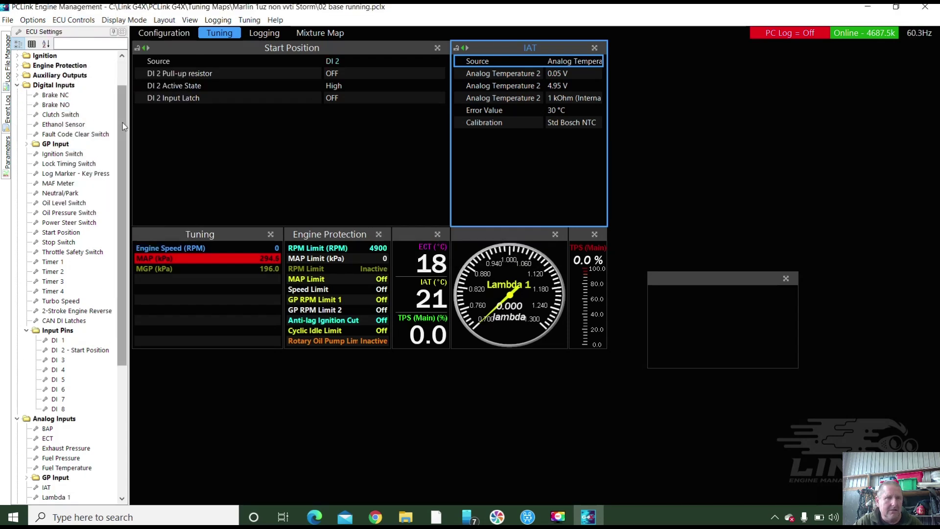
pyautogui.moveTo(123, 122); pyautogui.dragTo(127, 249)
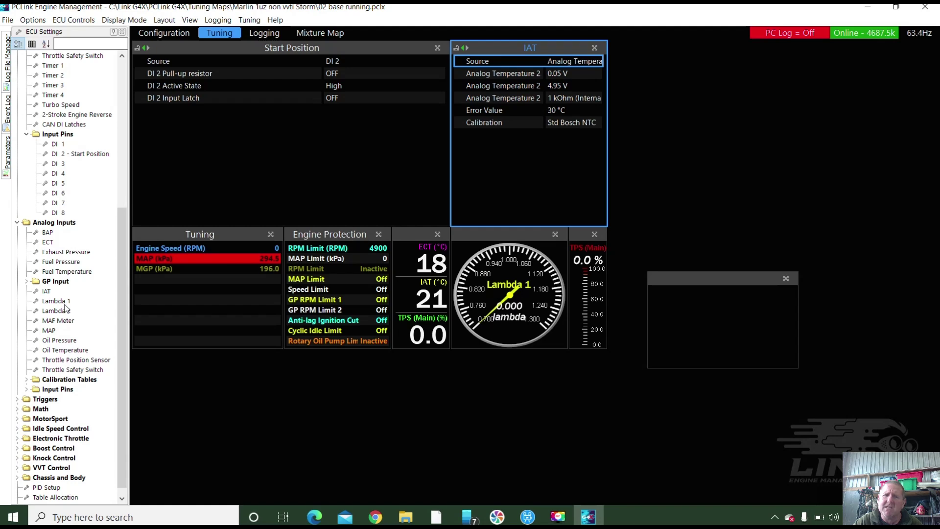
pyautogui.click(47, 331)
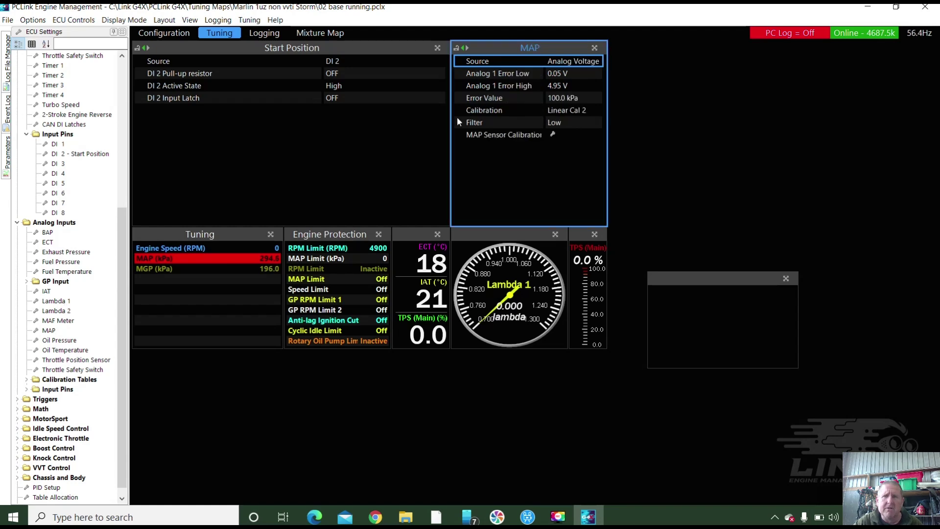
pyautogui.click(574, 64)
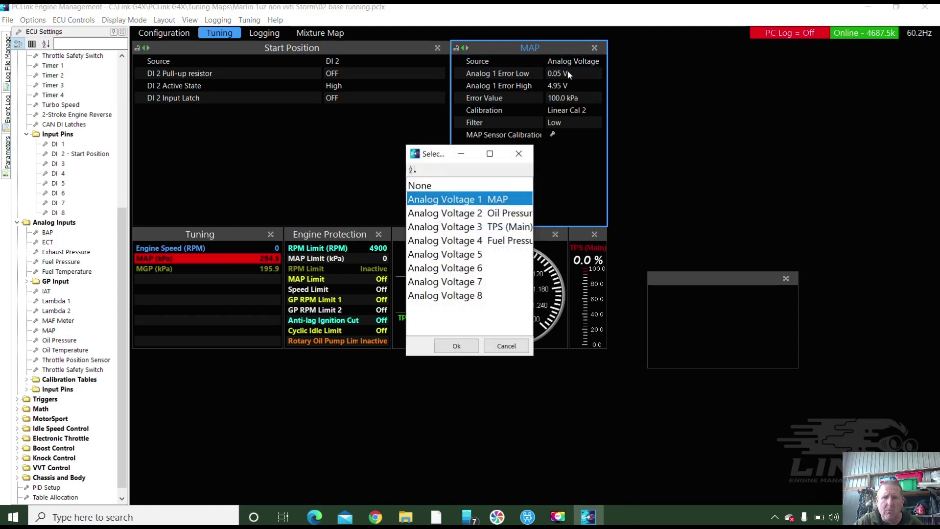
pyautogui.click(519, 154)
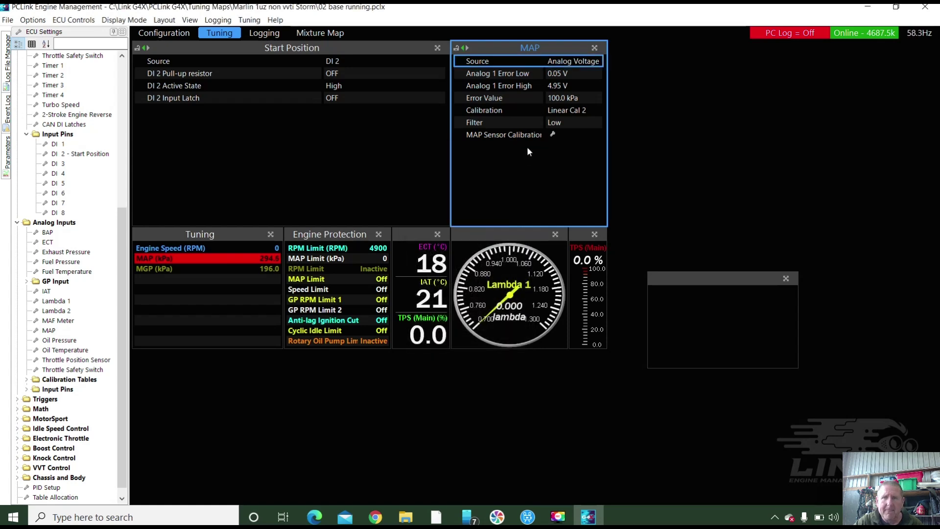
pyautogui.click(565, 114)
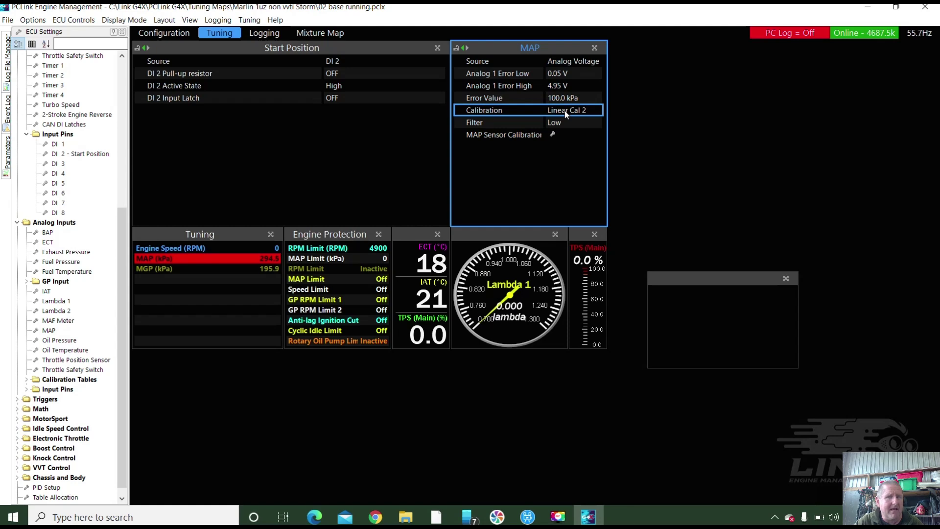
pyautogui.doubleClick(565, 114)
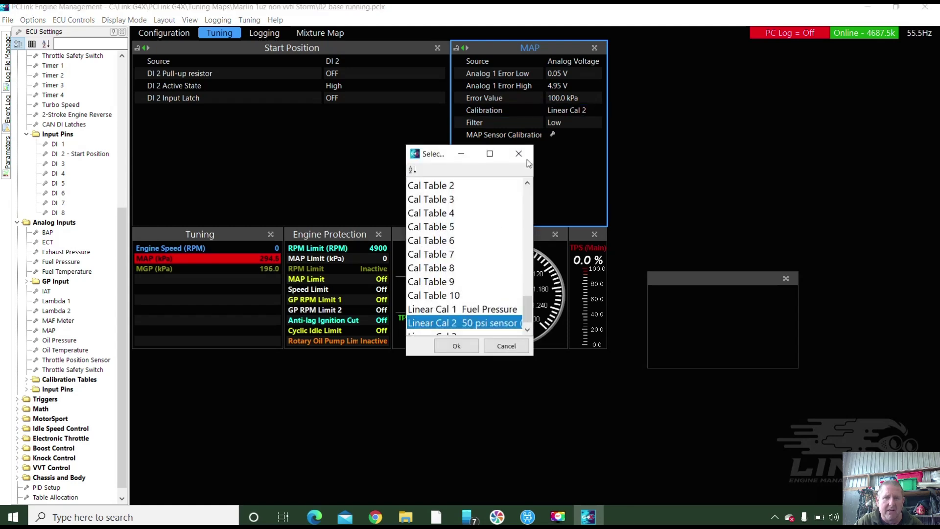
pyautogui.rightClick(524, 306)
pyautogui.moveTo(525, 300); pyautogui.dragTo(521, 246)
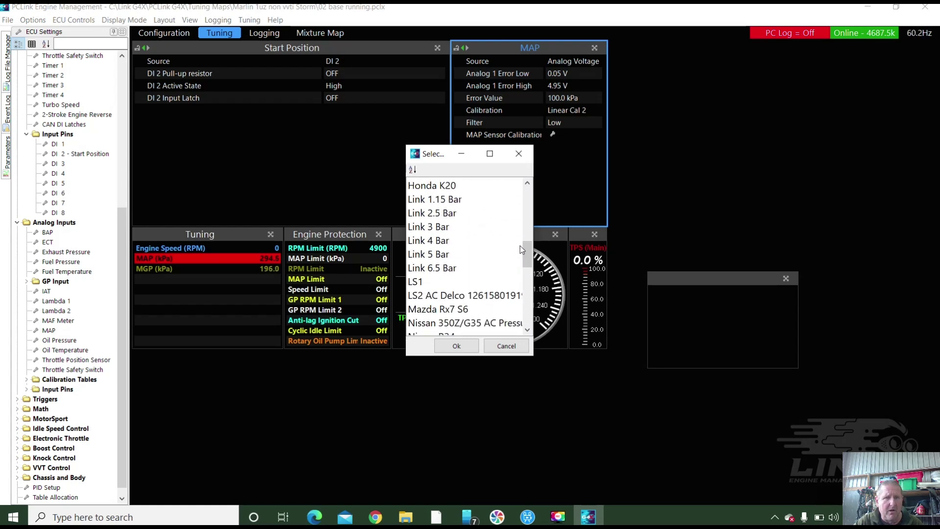
pyautogui.click(454, 205)
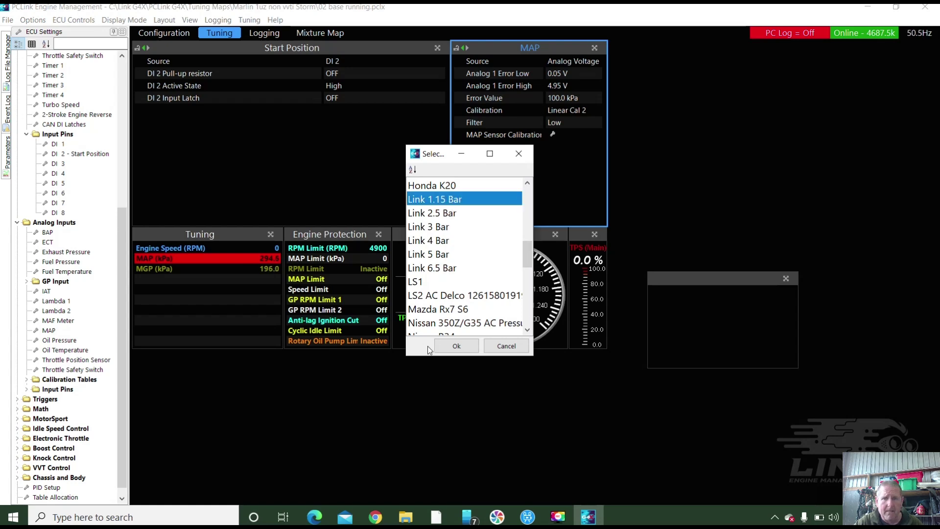
pyautogui.click(458, 345)
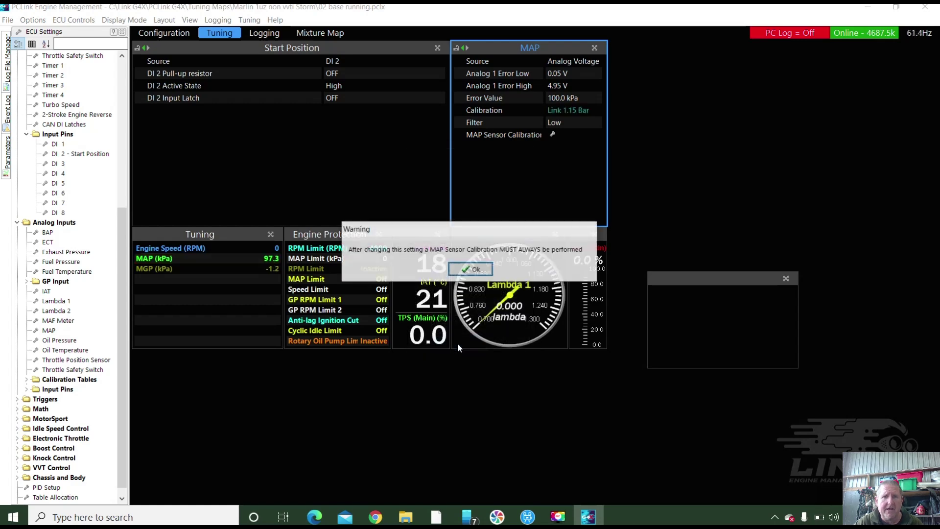
pyautogui.click(461, 273)
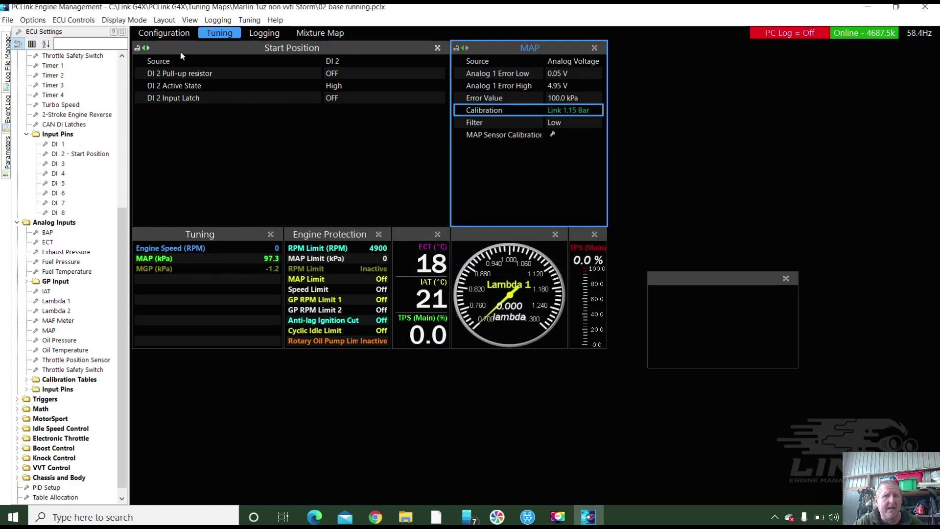
# Perform a MAP Sensor Calibration on the ECU.
pyautogui.click(73, 19)
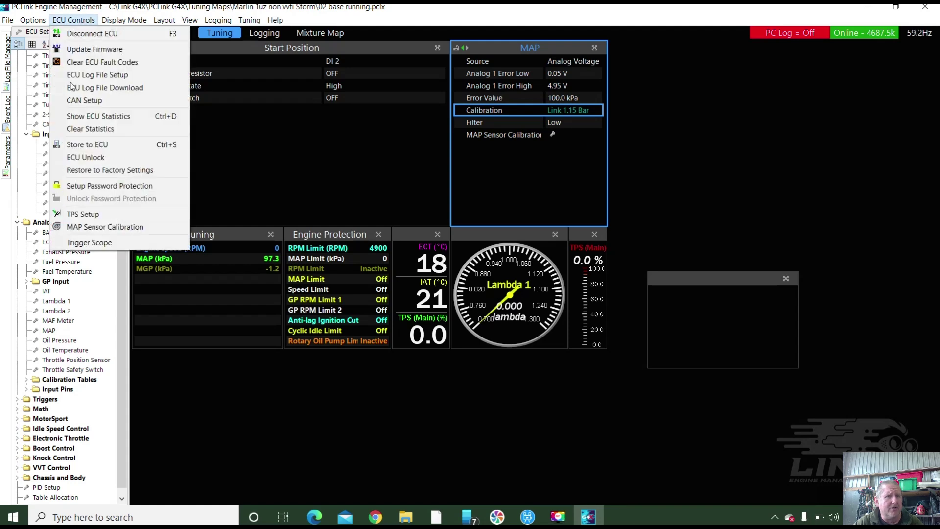
pyautogui.click(105, 227)
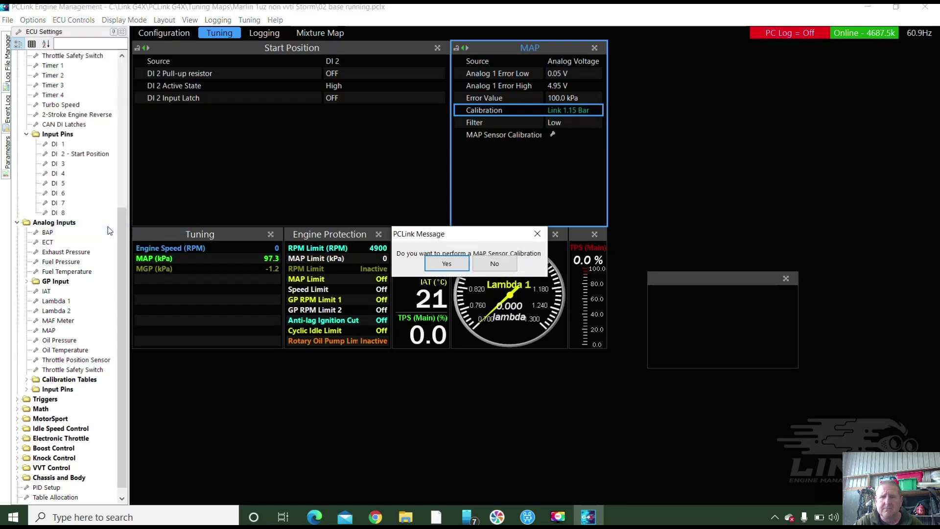
pyautogui.click(444, 263)
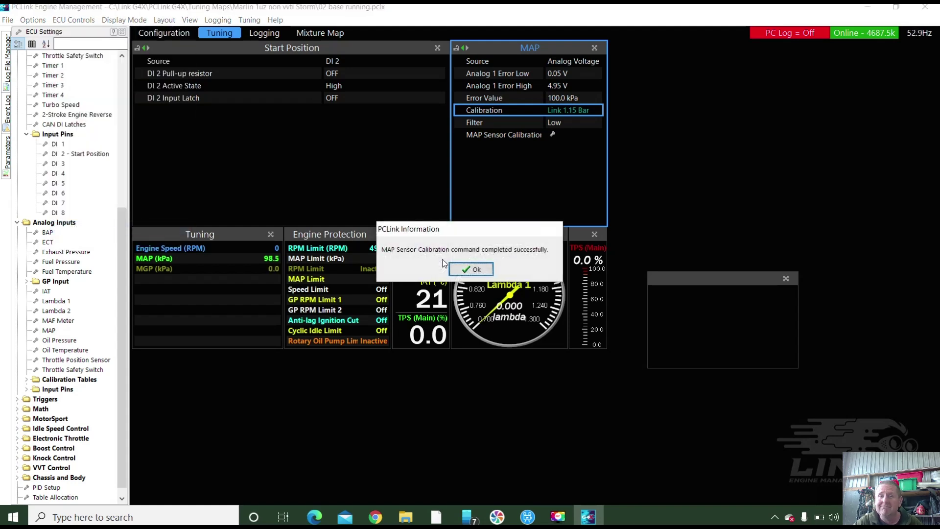
pyautogui.click(470, 270)
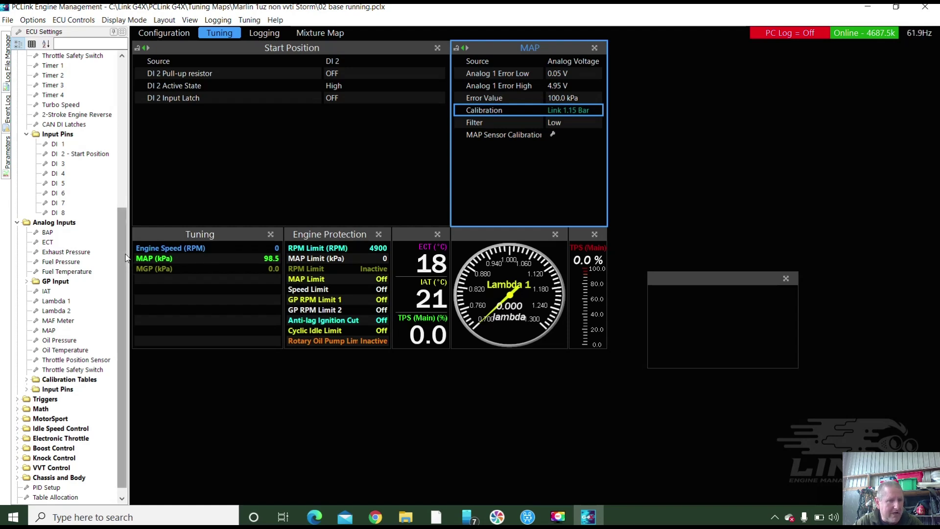
# Expand the analog input pins, widen the settings tree to read their assignments, and examine the Fuel Pressure input's settings.
pyautogui.moveTo(121, 313); pyautogui.dragTo(121, 321)
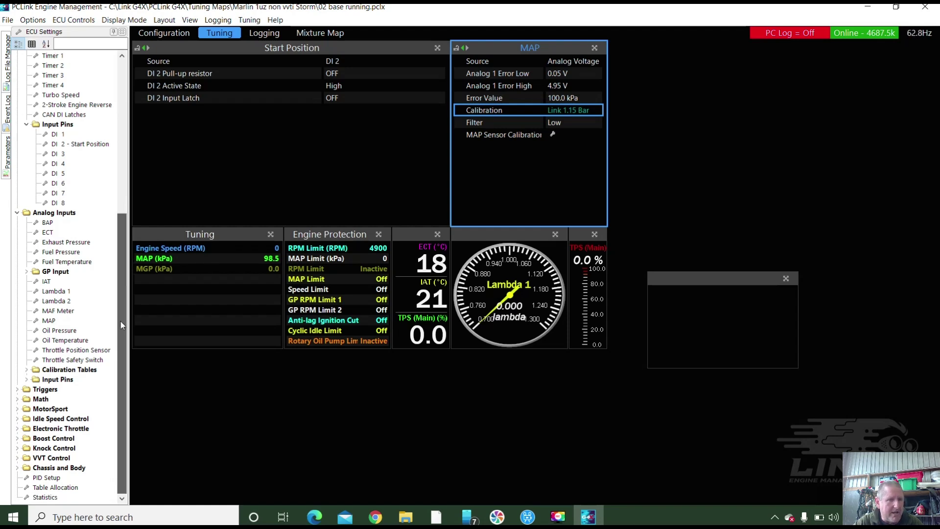
pyautogui.click(27, 380)
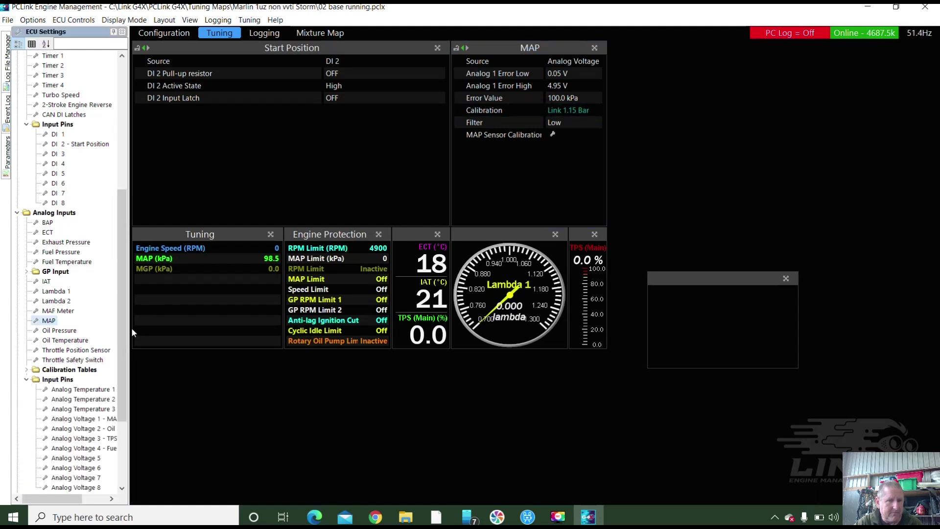
pyautogui.moveTo(130, 341); pyautogui.dragTo(211, 350)
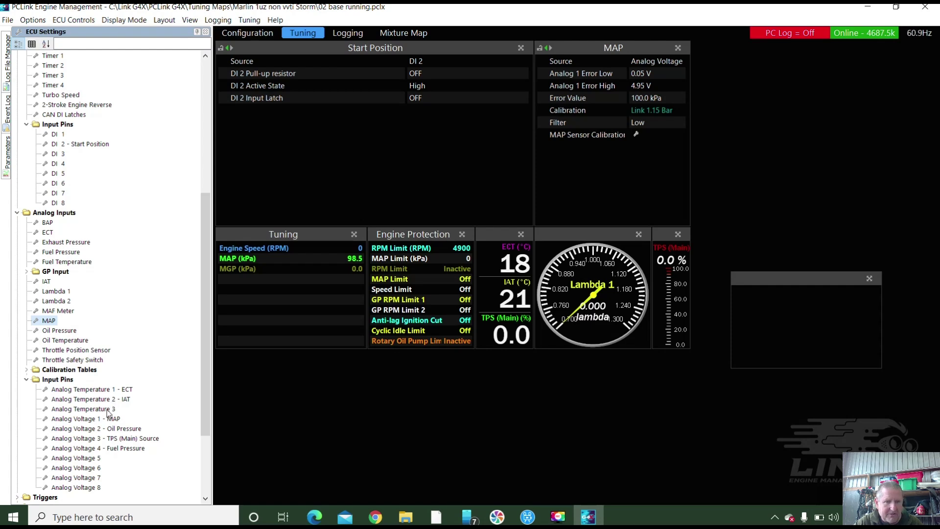
pyautogui.moveTo(204, 350); pyautogui.dragTo(207, 394)
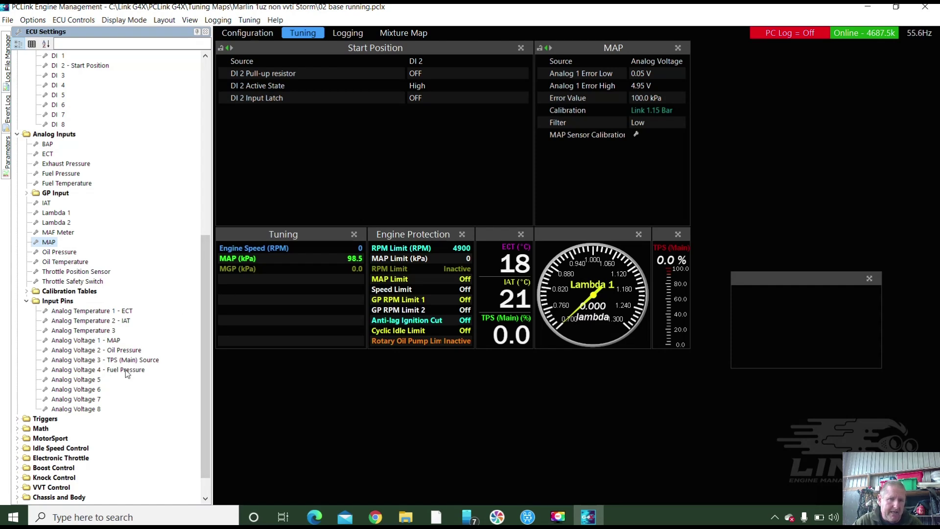
pyautogui.click(127, 370)
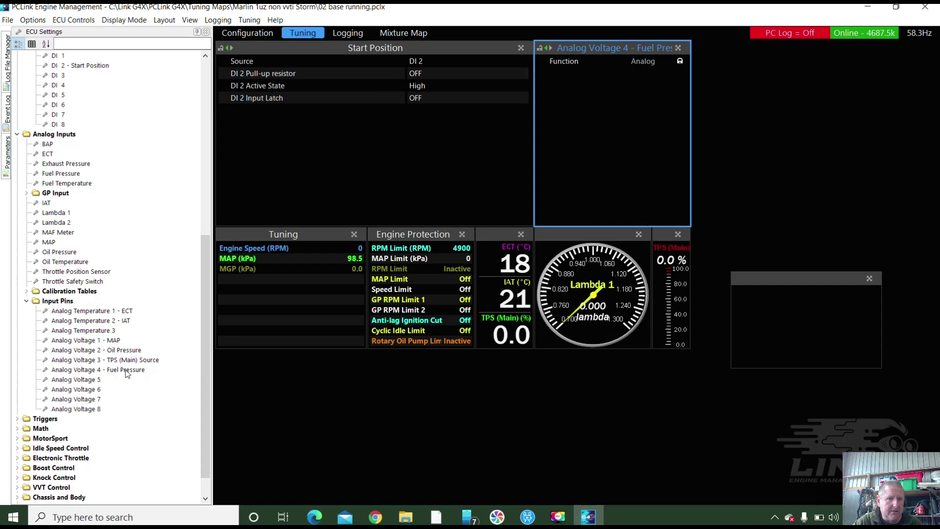
pyautogui.click(68, 174)
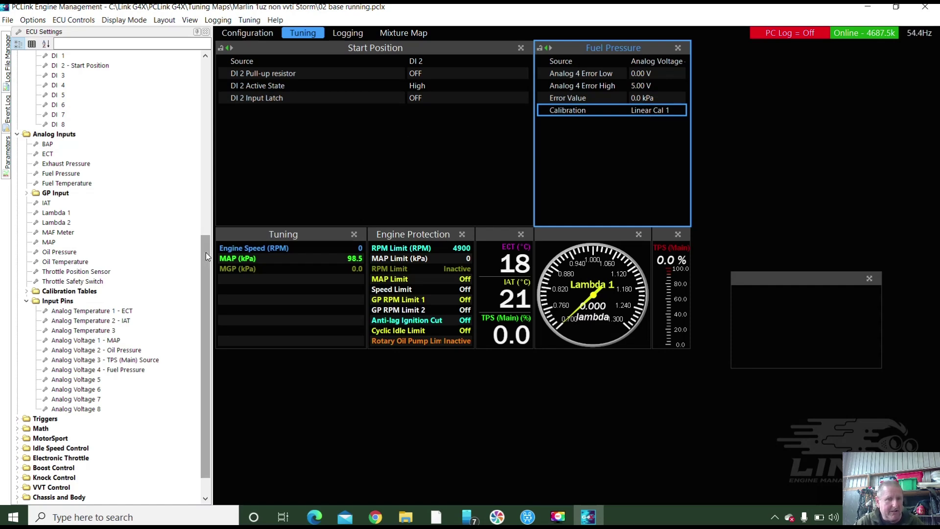
# Examine the output values of the Linear Cal 1 calibration used for fuel pressure.
pyautogui.scroll(-1, 206, 252)
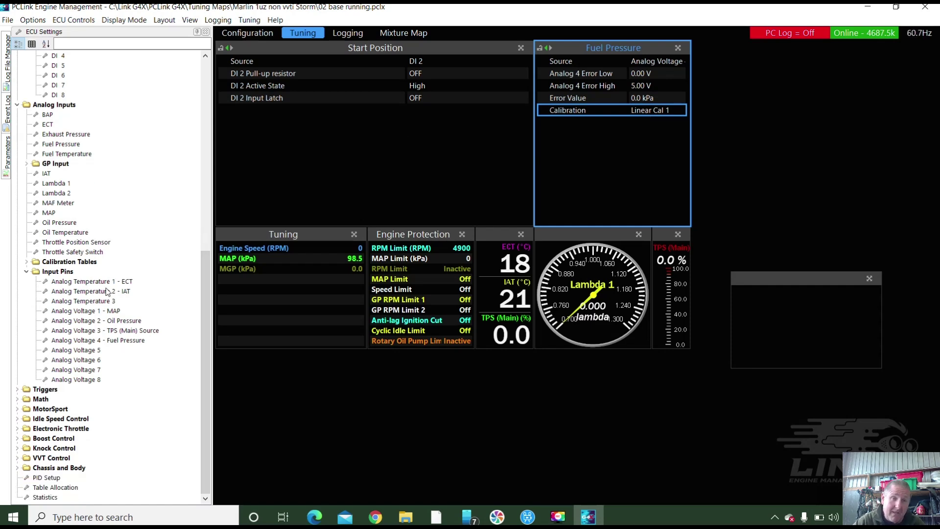
pyautogui.click(42, 264)
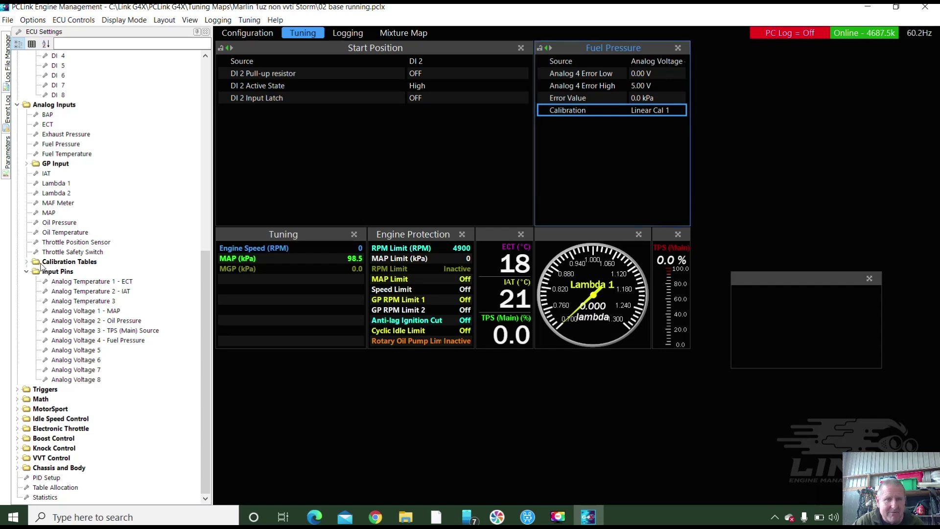
pyautogui.click(27, 262)
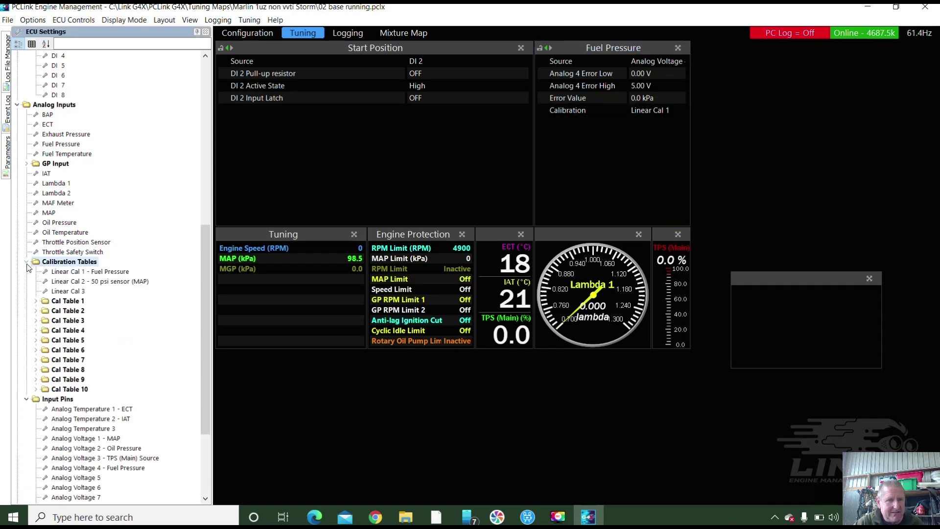
pyautogui.doubleClick(114, 272)
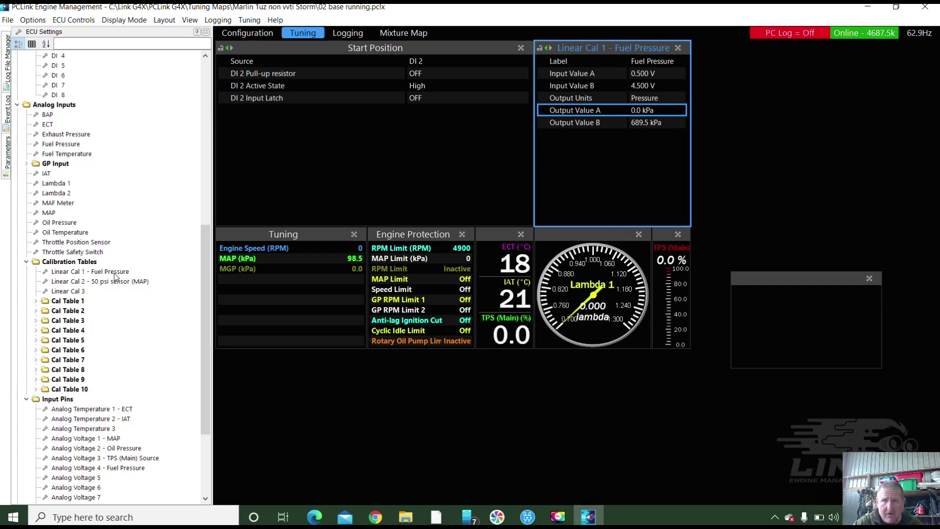
pyautogui.doubleClick(641, 111)
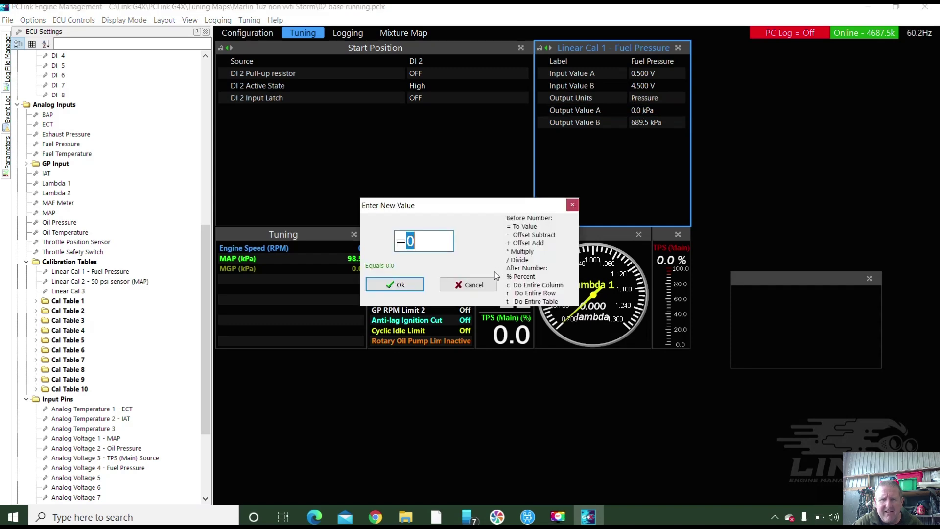
pyautogui.click(473, 284)
pyautogui.rightClick(655, 122)
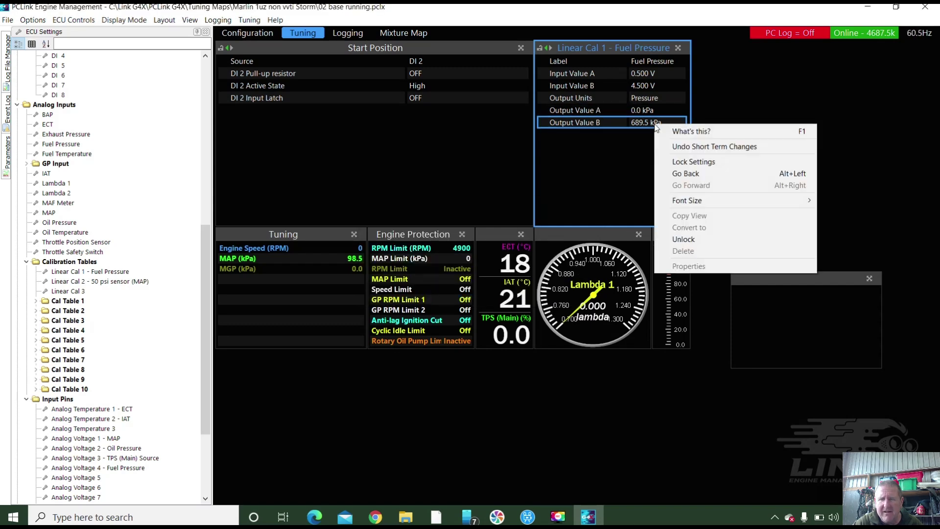
pyautogui.click(647, 123)
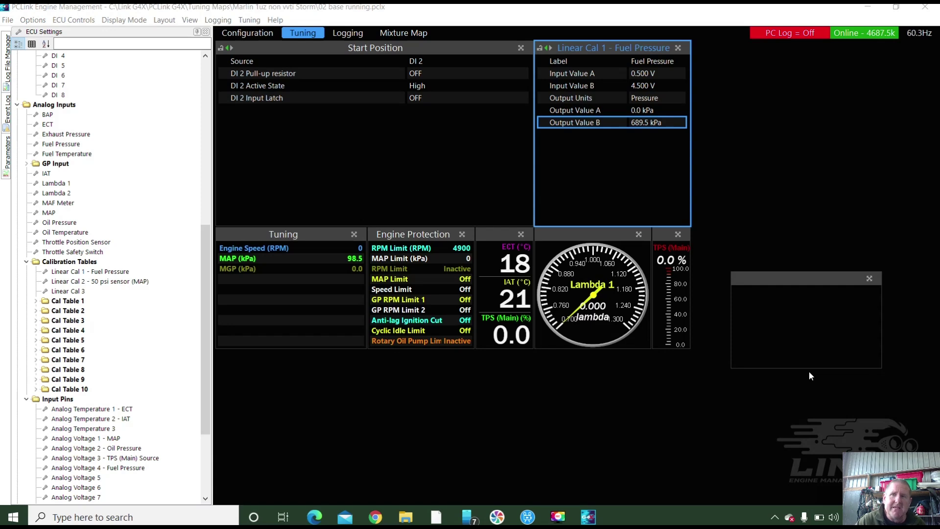
# Change the label of the Linear Cal 1 calibration to "100psi Pressure".
pyautogui.click(664, 63)
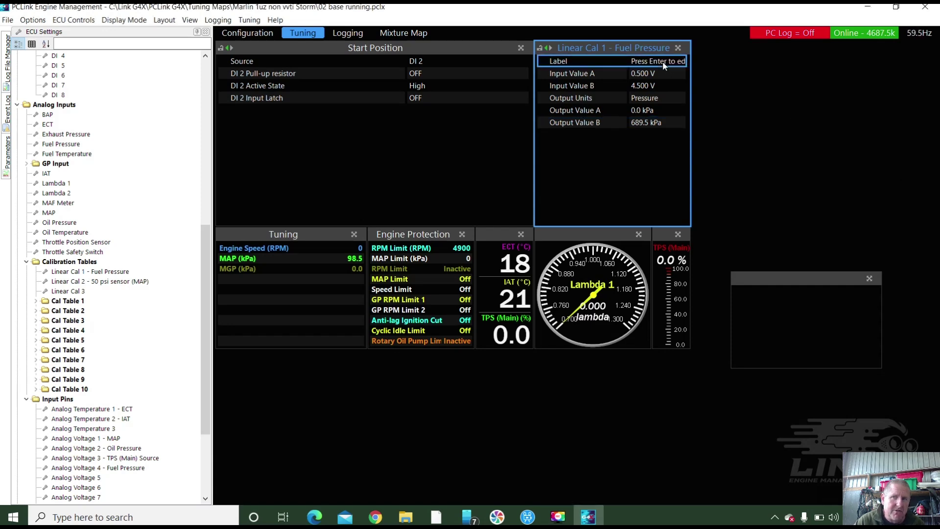
pyautogui.press('Return')
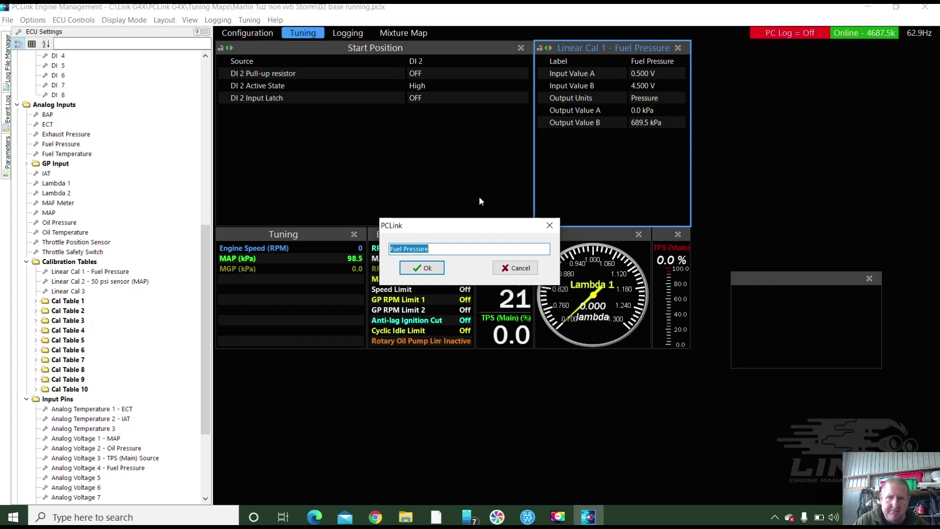
pyautogui.click(392, 250)
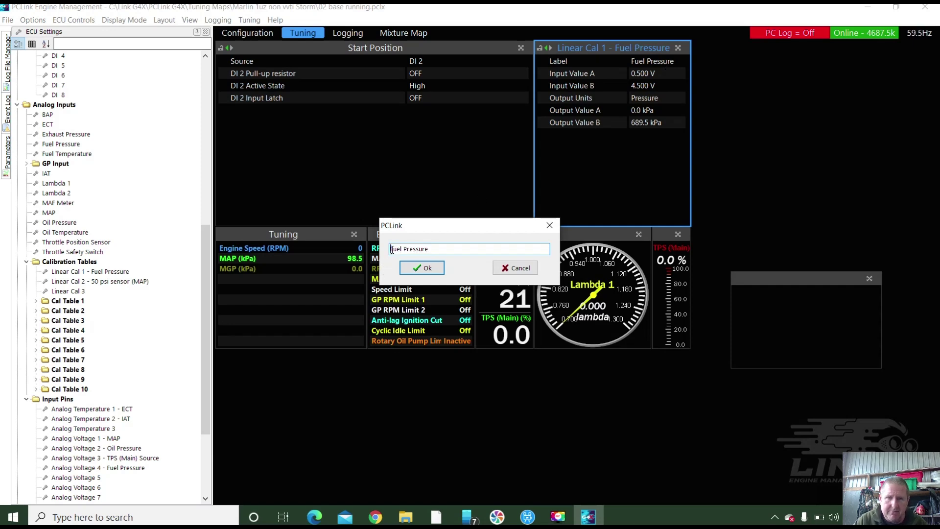
pyautogui.write('100psi')
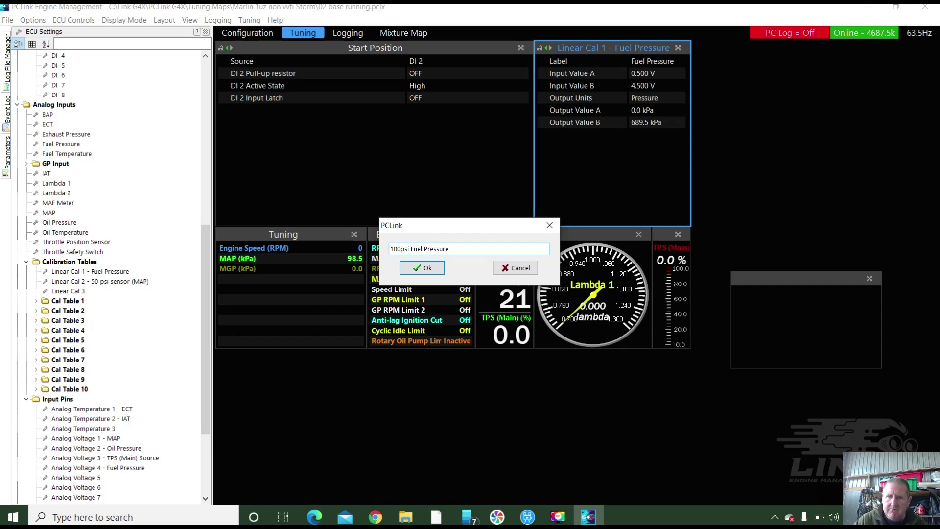
pyautogui.press('BackSpace')
pyautogui.press('BackSpace')
pyautogui.press('BackSpace')
pyautogui.press('BackSpace')
pyautogui.press('BackSpace')
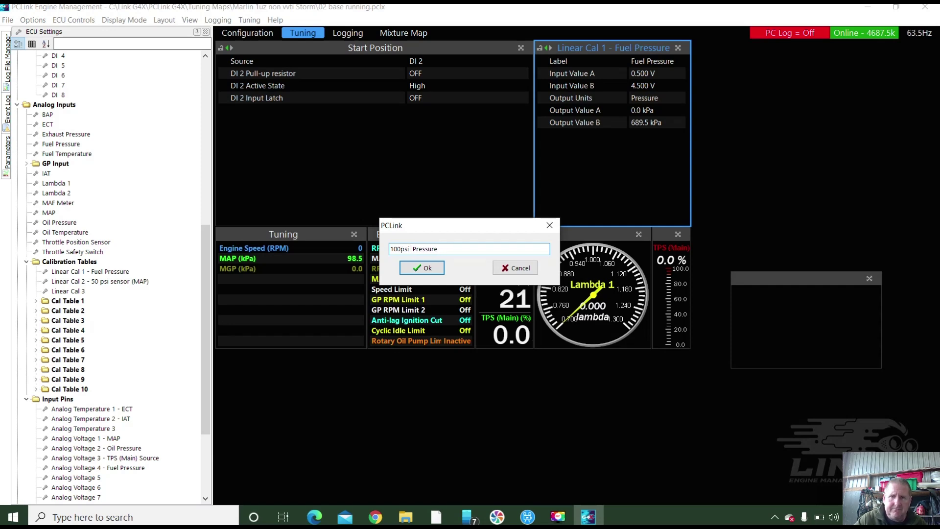
pyautogui.click(429, 267)
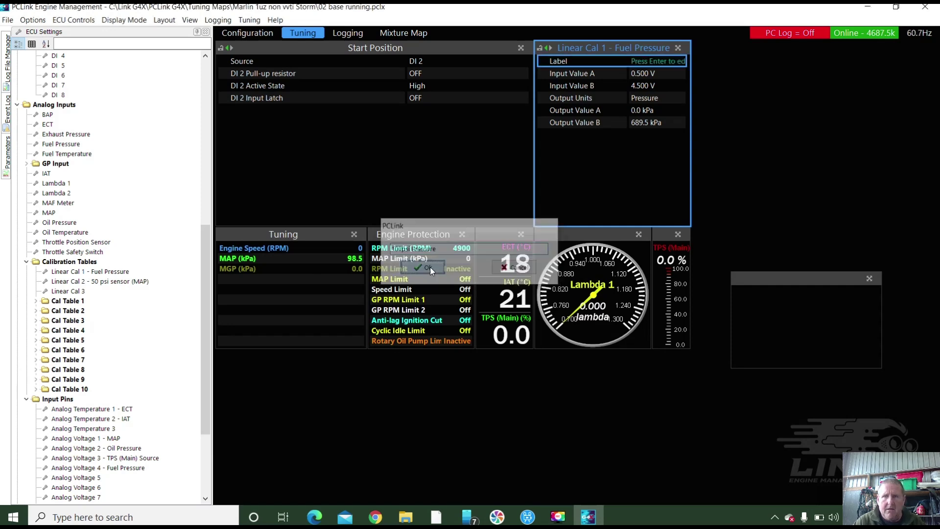
# Check the Linear Cal 1 output value, the unused Linear Cal 3 calibration, and the Oil Pressure input's source and calibration.
pyautogui.click(585, 122)
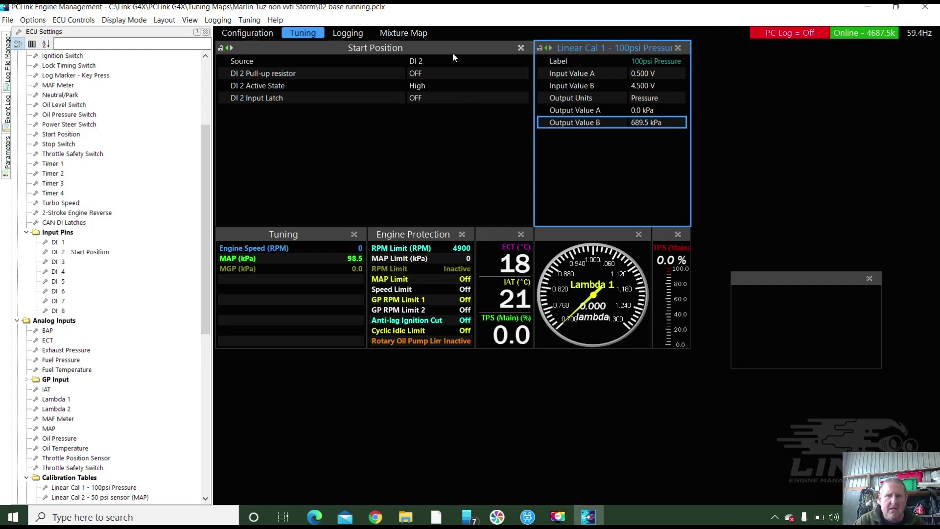
pyautogui.click(412, 62)
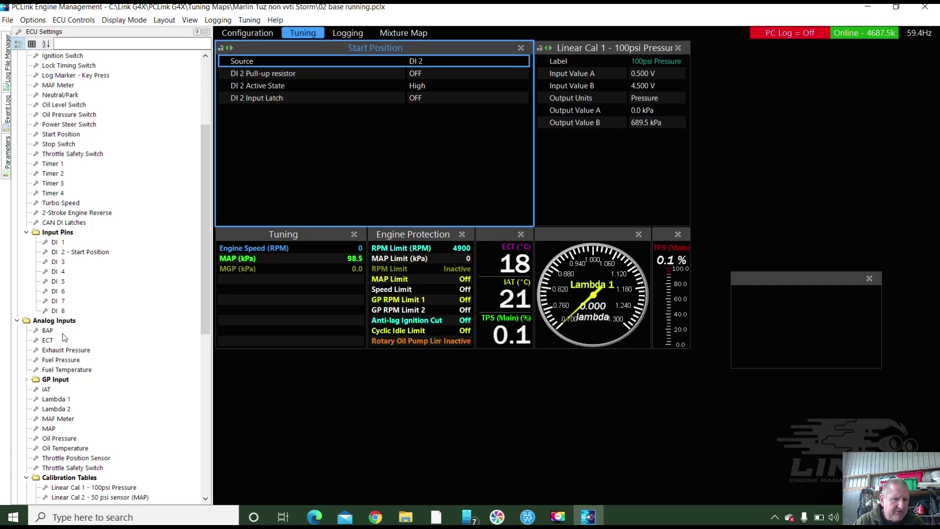
pyautogui.moveTo(208, 189); pyautogui.dragTo(203, 279)
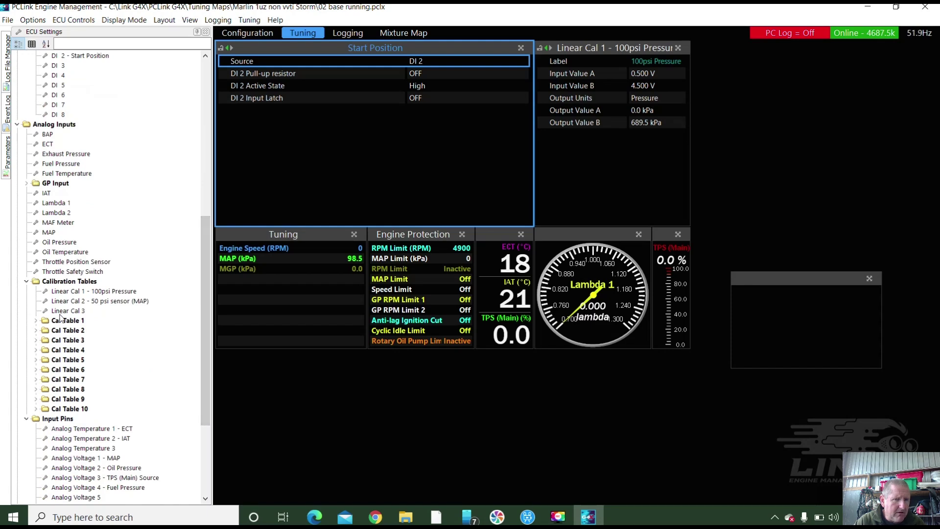
pyautogui.click(66, 312)
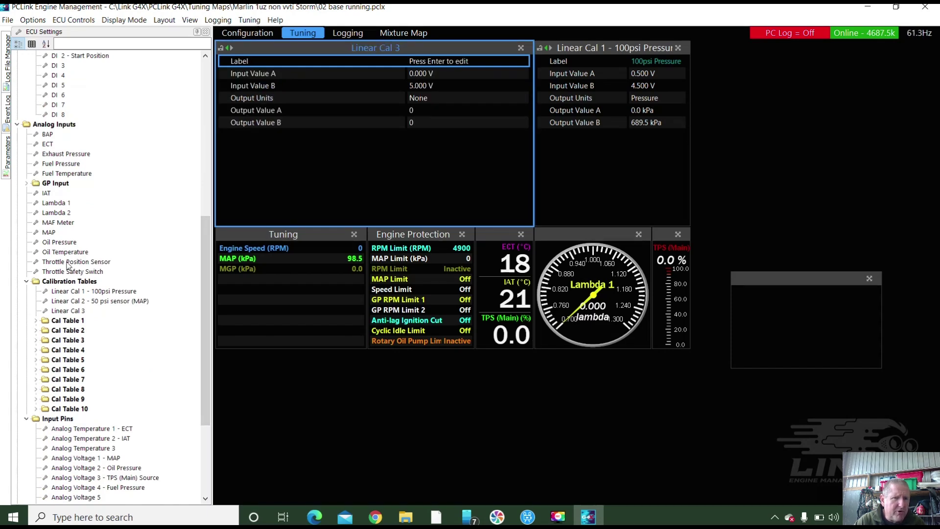
pyautogui.click(69, 244)
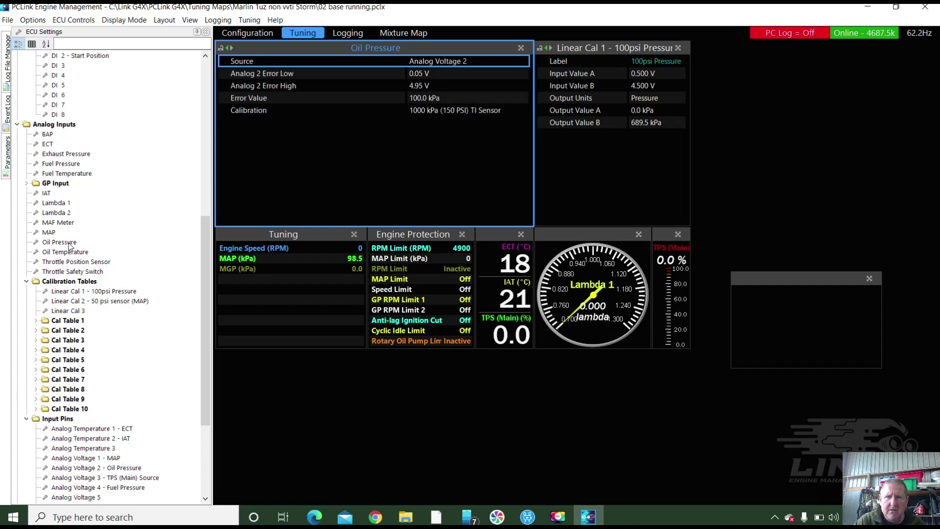
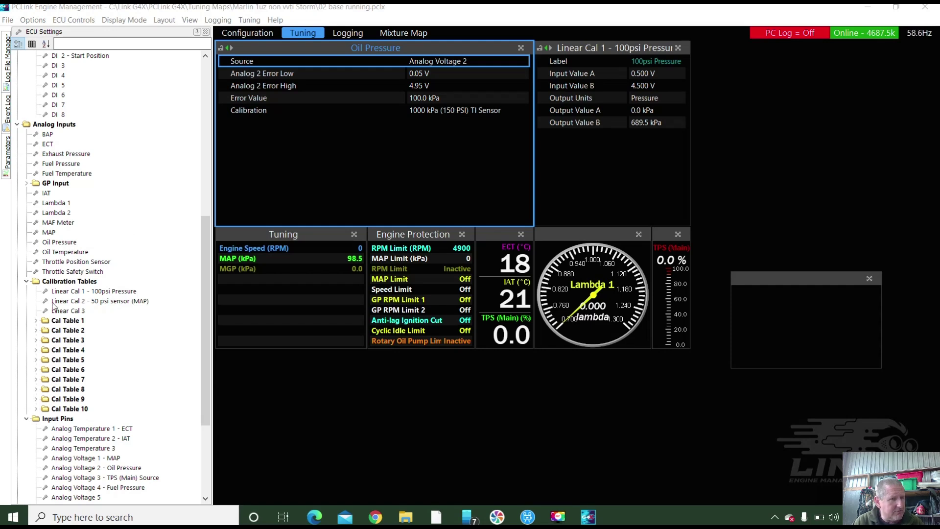
# Label the Linear Cal 3 calibration "150psi pressure".
pyautogui.click(80, 313)
pyautogui.click(80, 313)
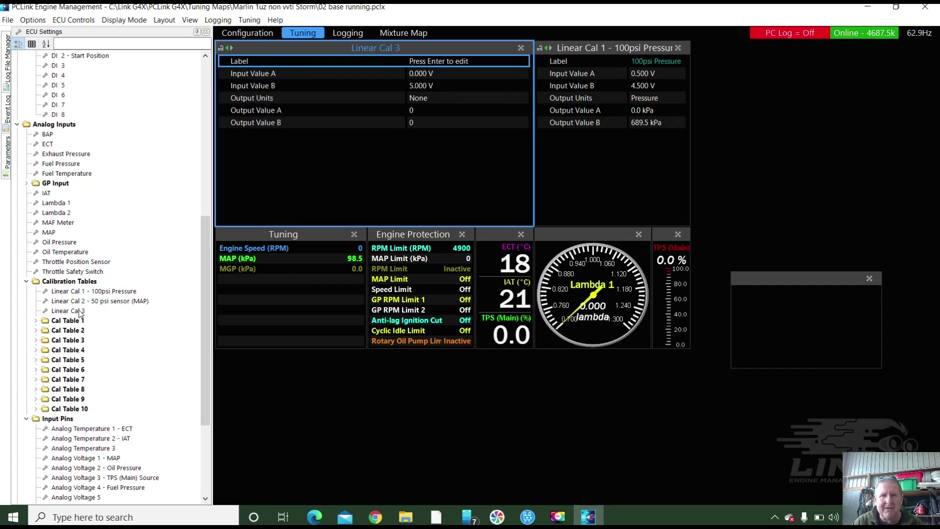
pyautogui.doubleClick(434, 66)
pyautogui.write('15')
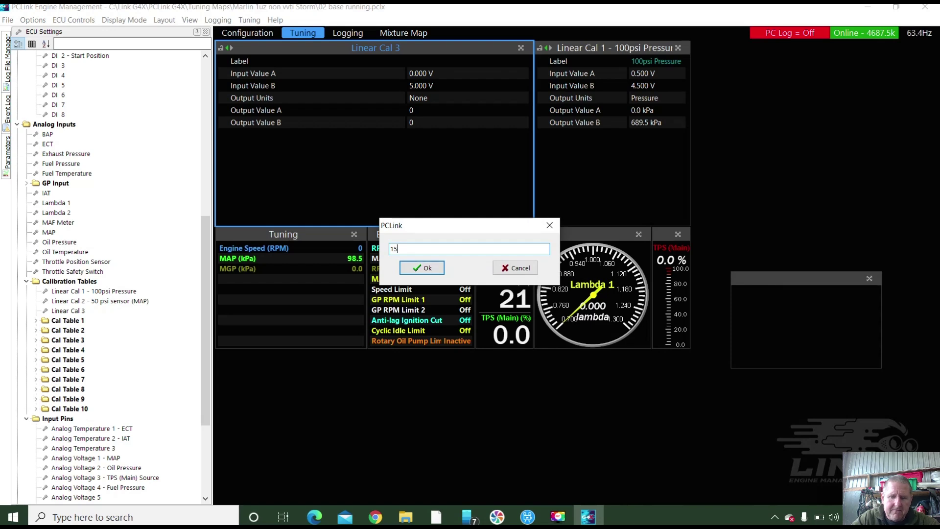
pyautogui.write('0psi pressure')
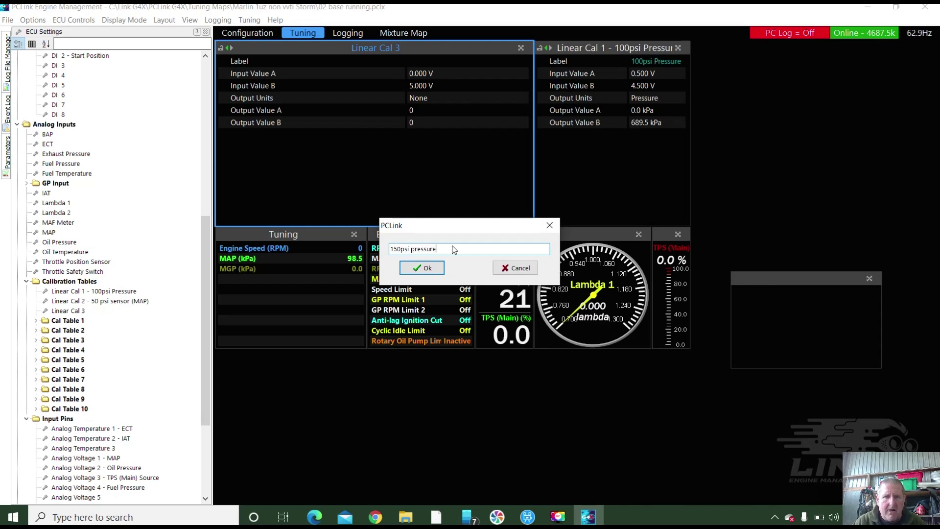
pyautogui.click(422, 267)
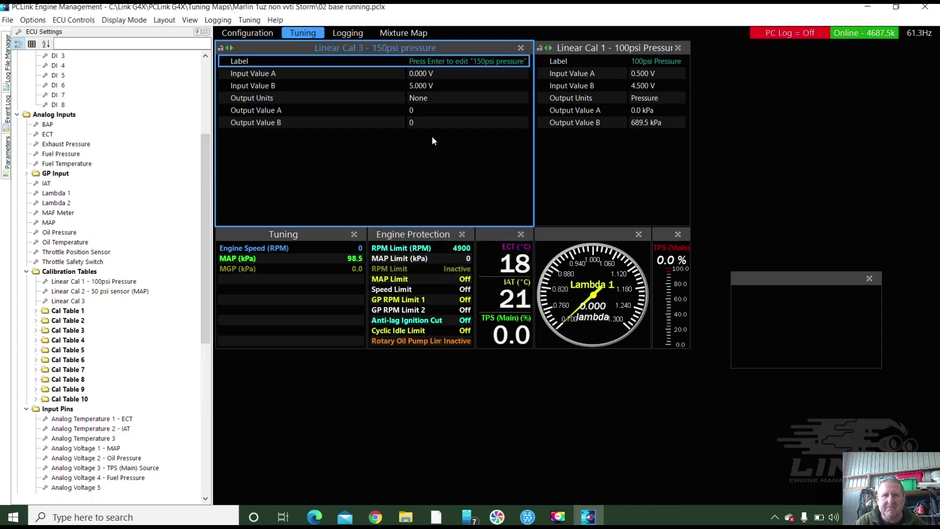
# Set Linear Cal 3's Input Value B to 4.5 V and its Output Units to Pressure.
pyautogui.doubleClick(418, 85)
pyautogui.write('4.5')
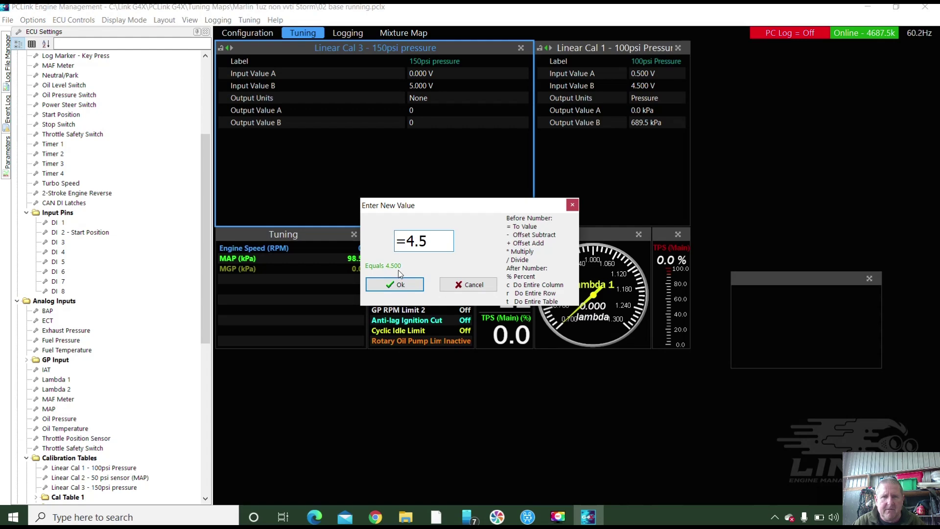
pyautogui.click(396, 284)
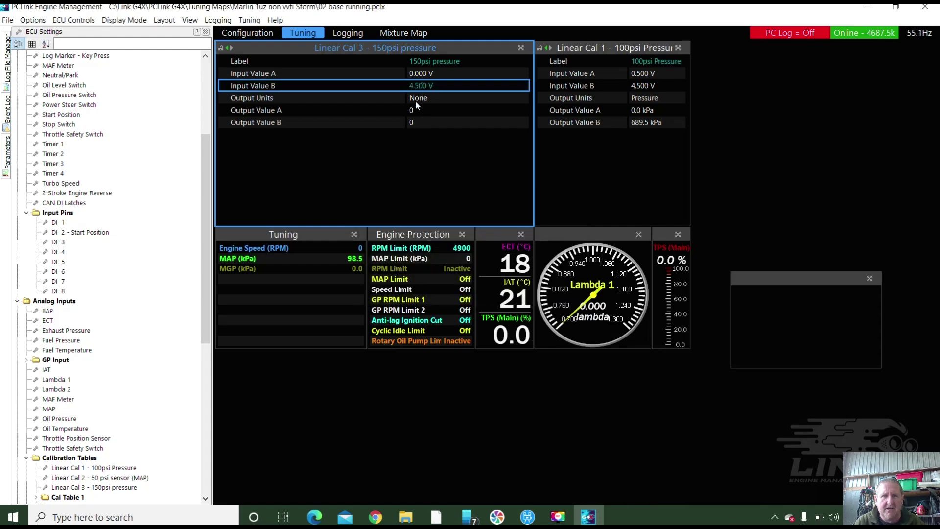
pyautogui.rightClick(416, 101)
pyautogui.press('Escape')
pyautogui.doubleClick(416, 99)
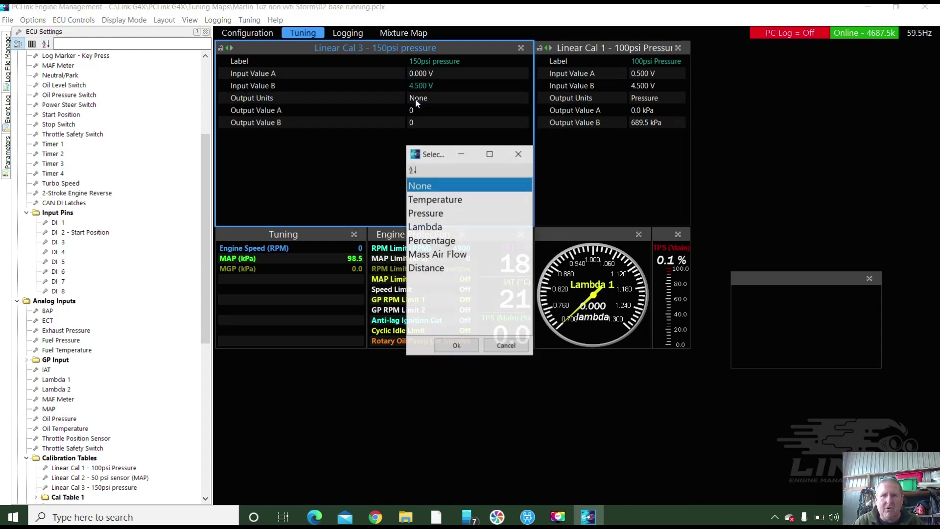
pyautogui.click(430, 214)
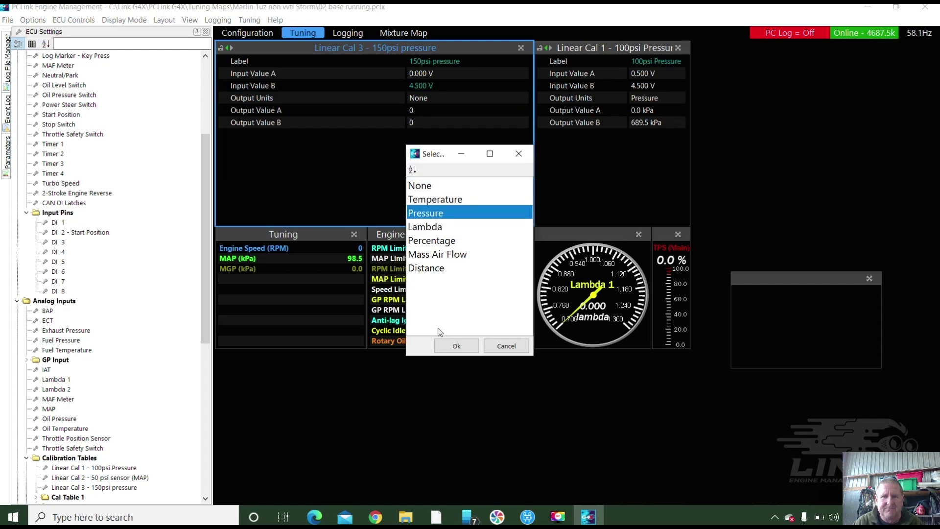
pyautogui.click(453, 346)
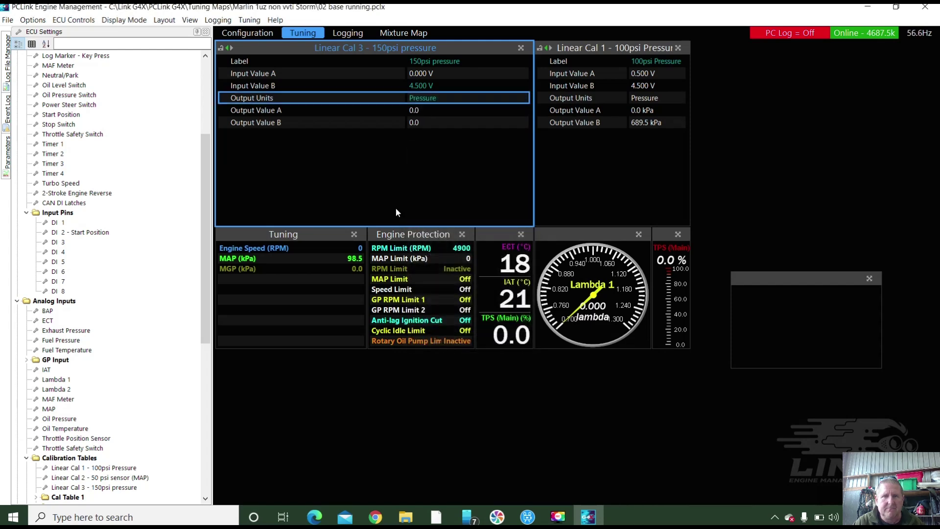
# Set Linear Cal 3's Output Value B to 1034.21.
pyautogui.doubleClick(418, 123)
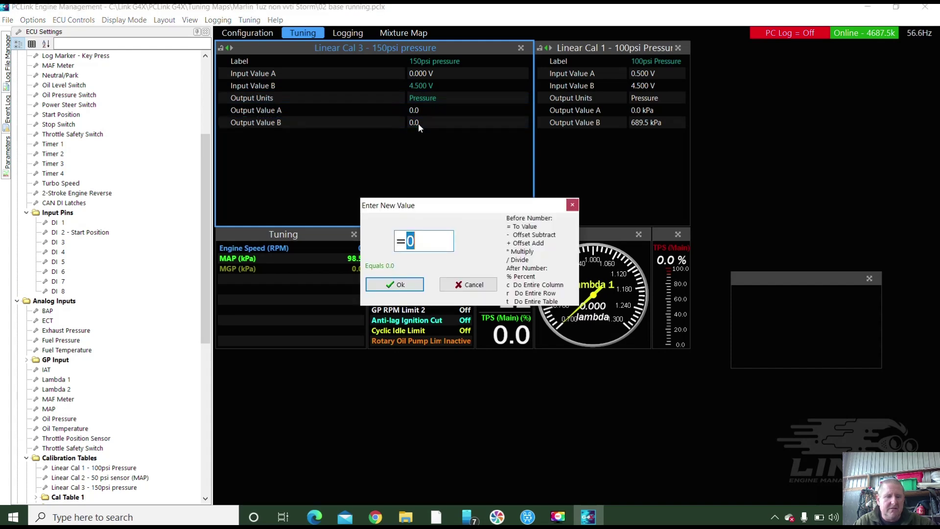
pyautogui.write('10')
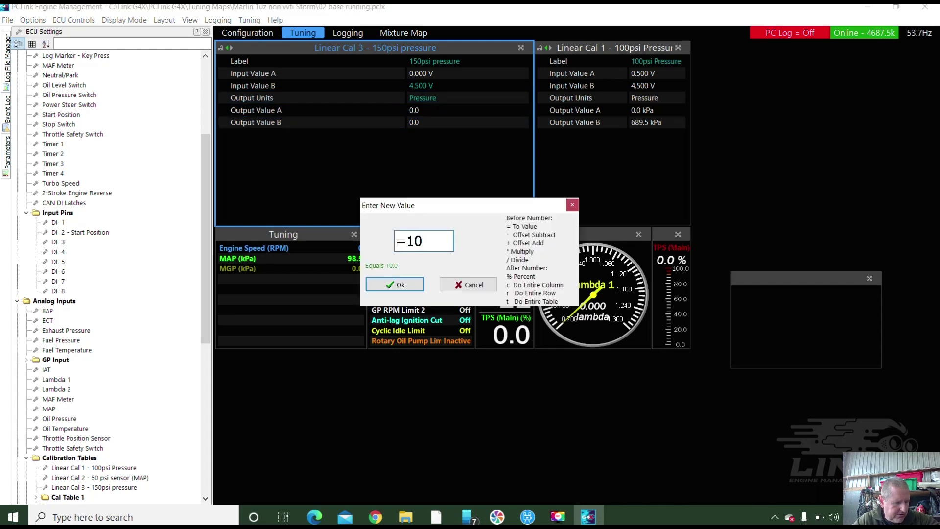
pyautogui.write('34.21')
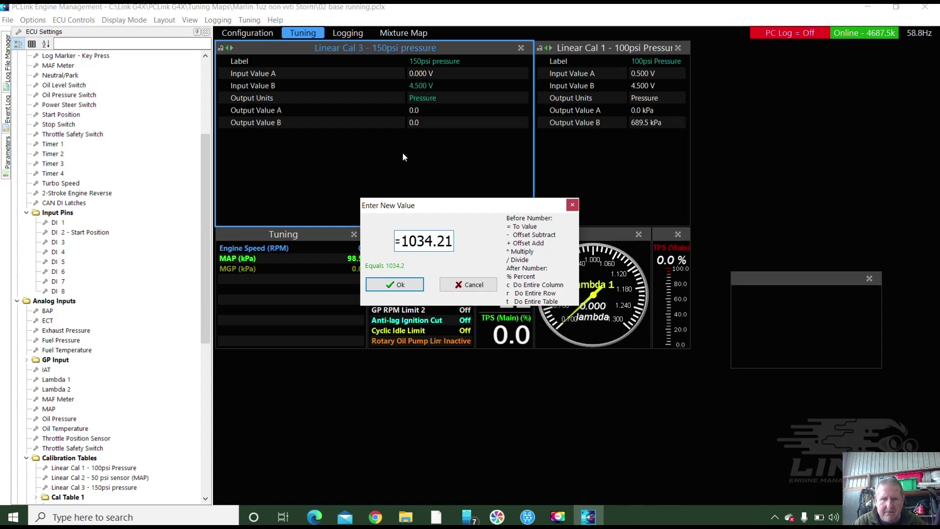
pyautogui.click(401, 285)
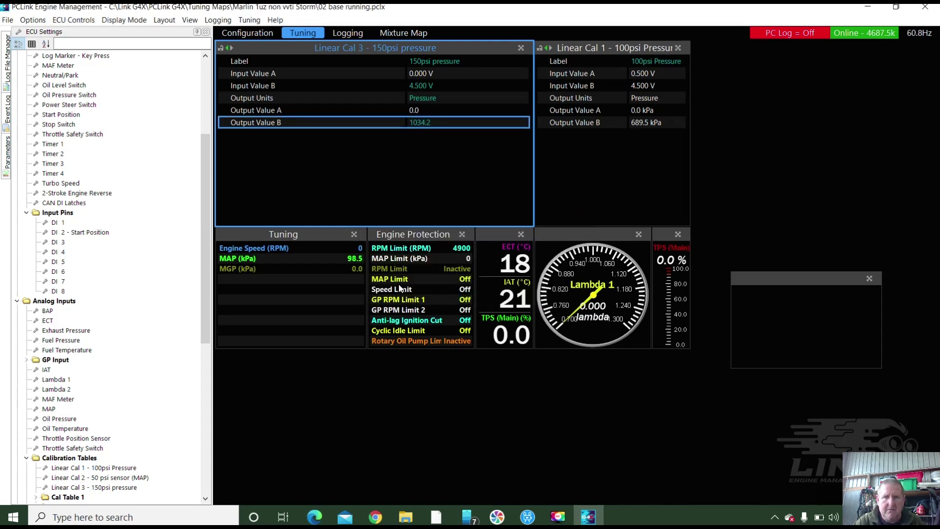
pyautogui.click(431, 98)
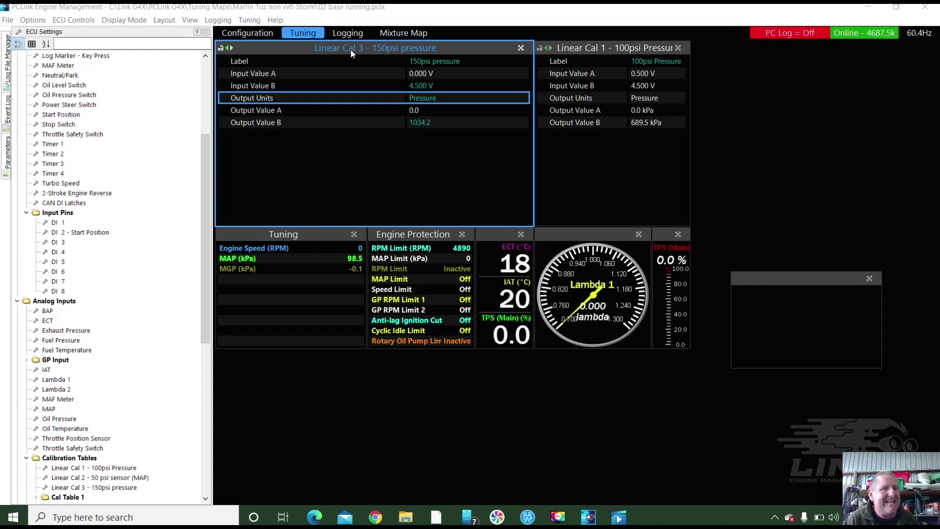
# Assign the Linear Cal 3 150psi pressure calibration to the Fuel Pressure analog input.
pyautogui.doubleClick(70, 341)
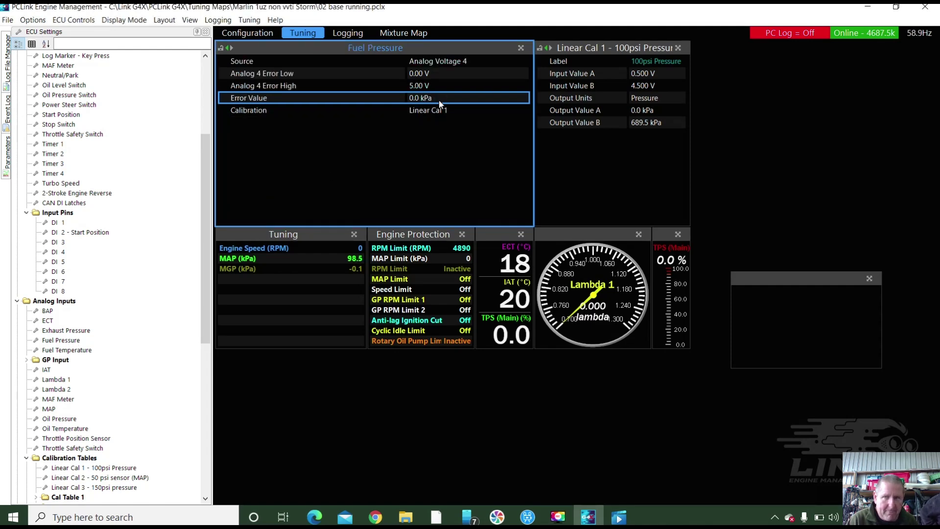
pyautogui.doubleClick(435, 111)
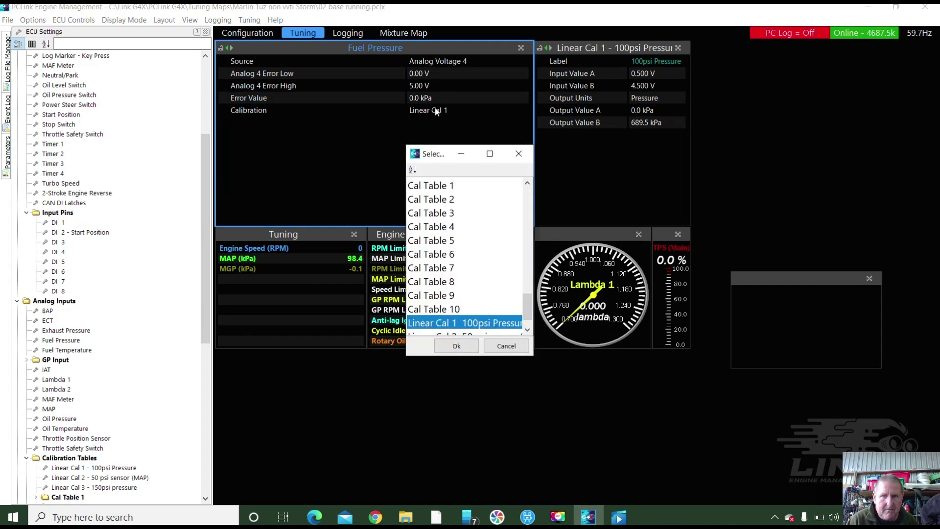
pyautogui.click(527, 330)
pyautogui.click(528, 331)
pyautogui.click(528, 331)
pyautogui.click(478, 326)
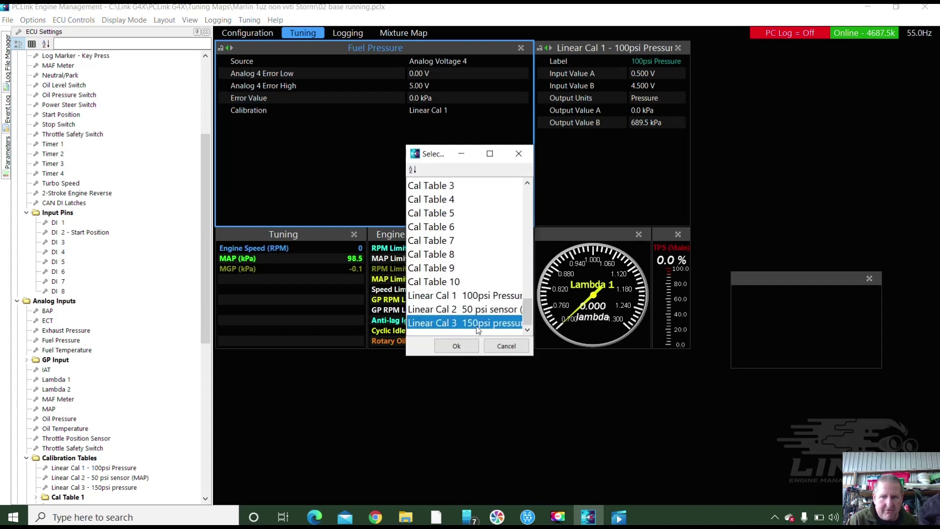
pyautogui.click(457, 345)
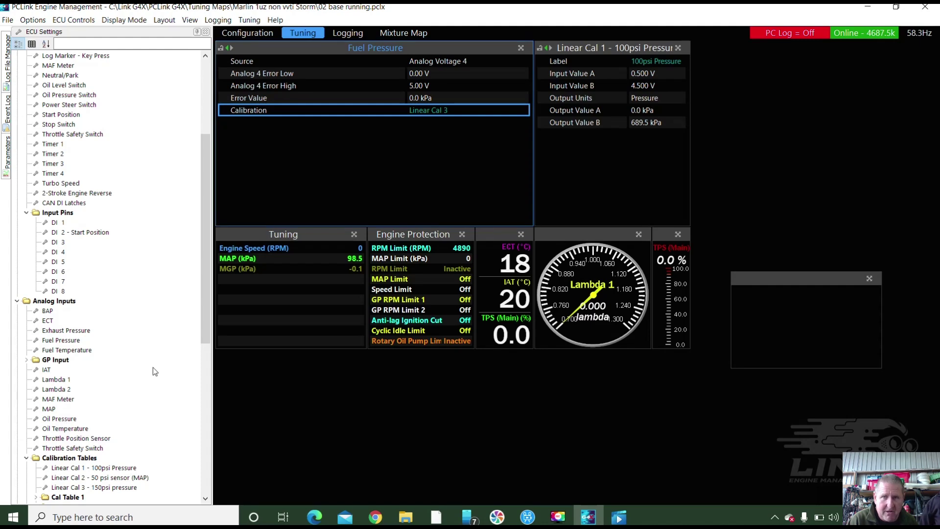
# Change the Oil Pressure analog input's calibration to Linear Cal 3 150psi pressure.
pyautogui.doubleClick(437, 111)
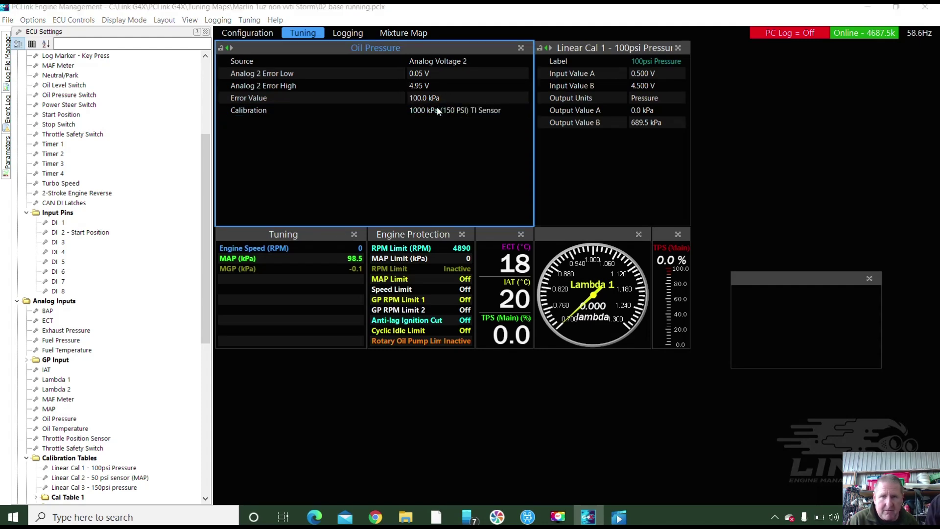
pyautogui.moveTo(528, 197); pyautogui.dragTo(524, 306)
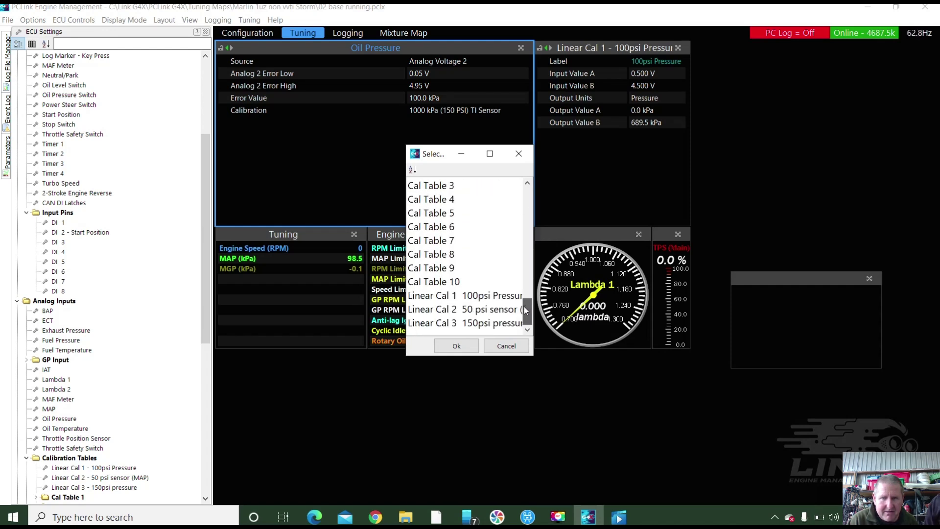
pyautogui.click(460, 325)
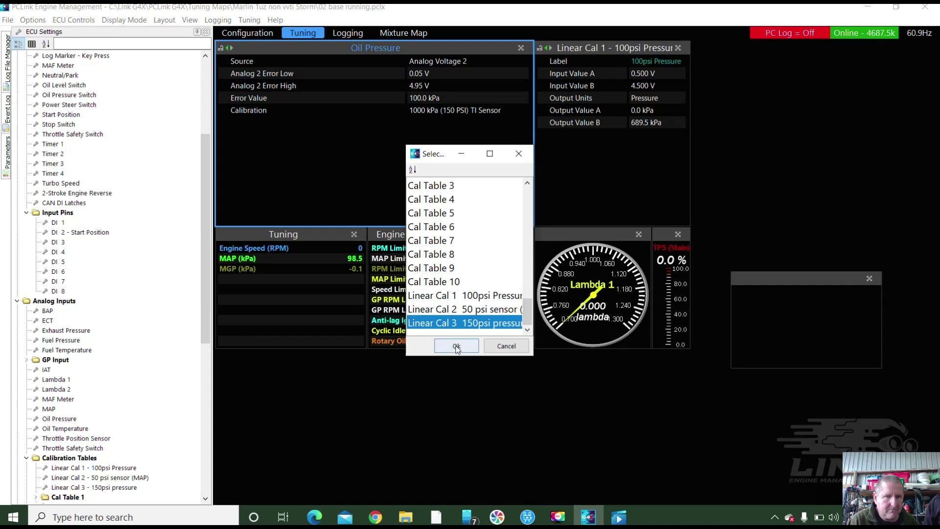
pyautogui.click(456, 346)
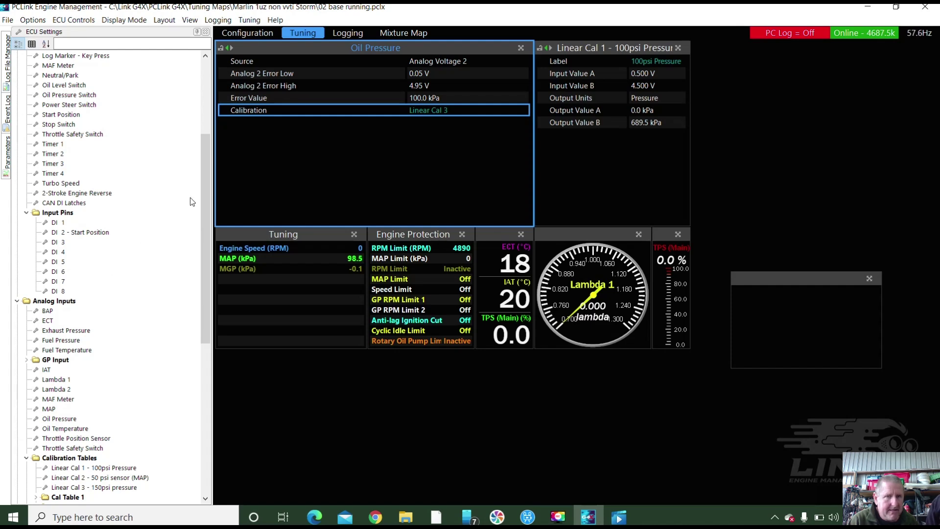
# Expand the Triggers settings and examine the trigger mode and RPM filtering in Trigger Setup.
pyautogui.moveTo(206, 175); pyautogui.dragTo(208, 270)
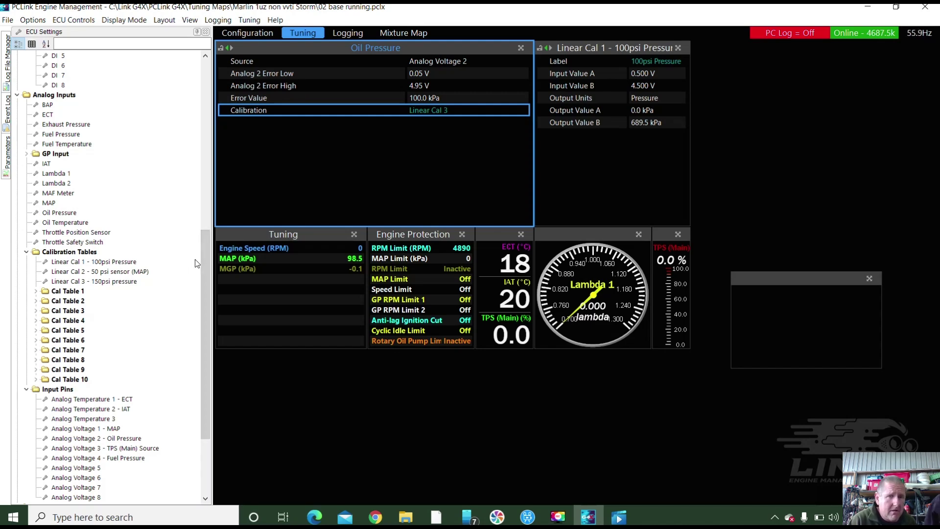
pyautogui.moveTo(202, 256); pyautogui.dragTo(198, 319)
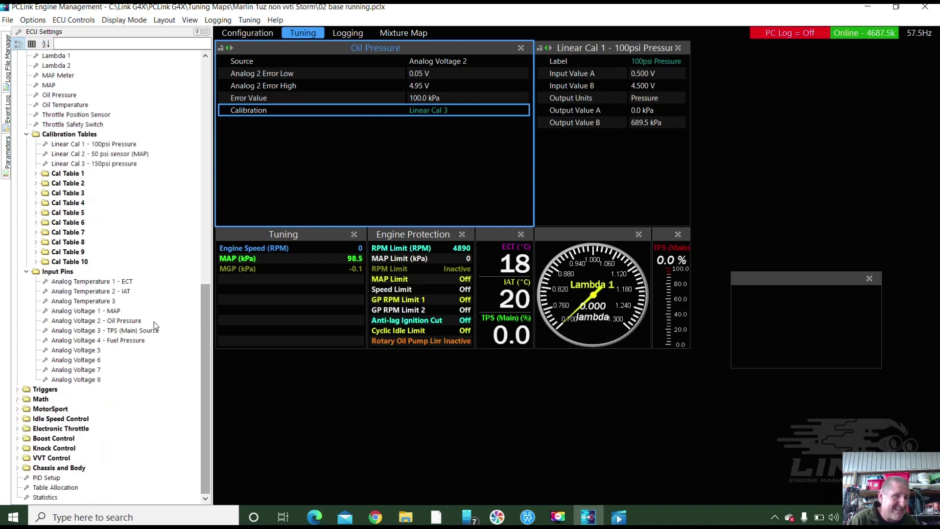
pyautogui.click(19, 390)
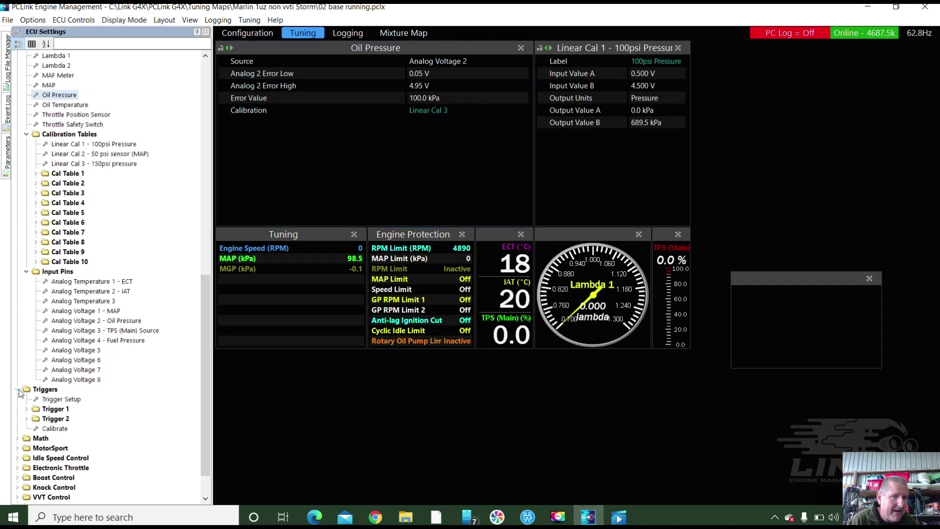
pyautogui.click(48, 401)
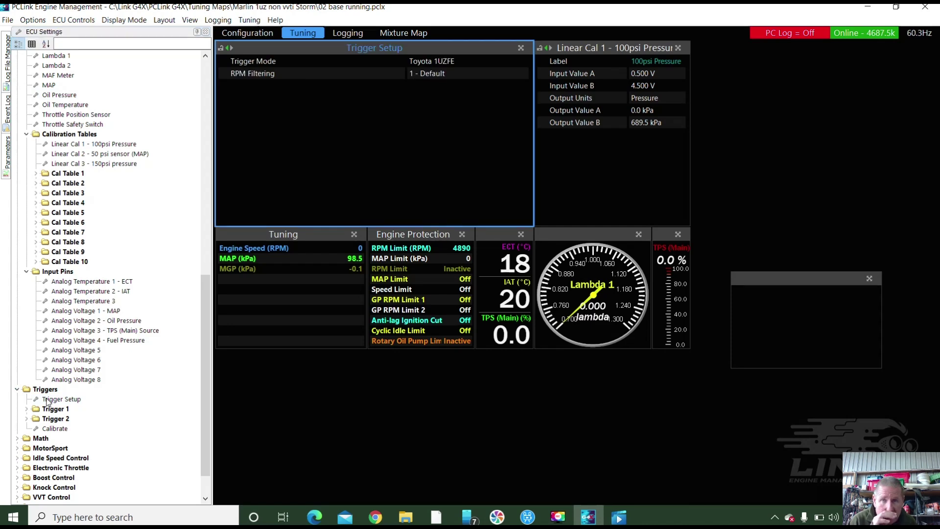
pyautogui.click(436, 65)
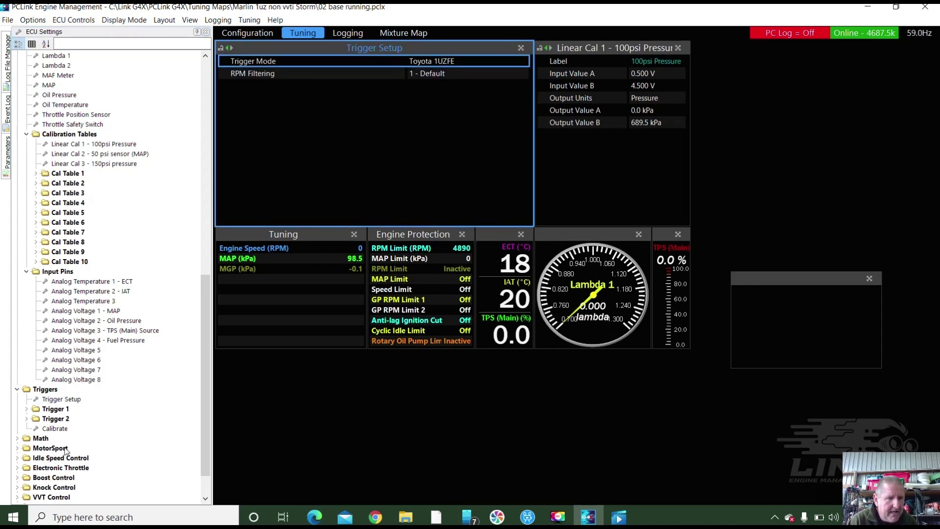
# Open the trigger calibration settings and try to set the base timing offset to 355 degrees BTDC.
pyautogui.click(60, 430)
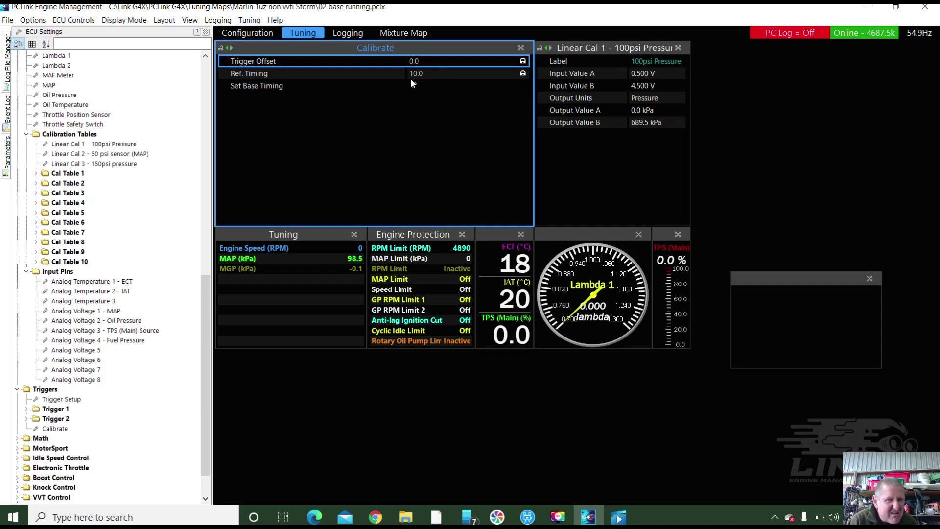
pyautogui.click(413, 84)
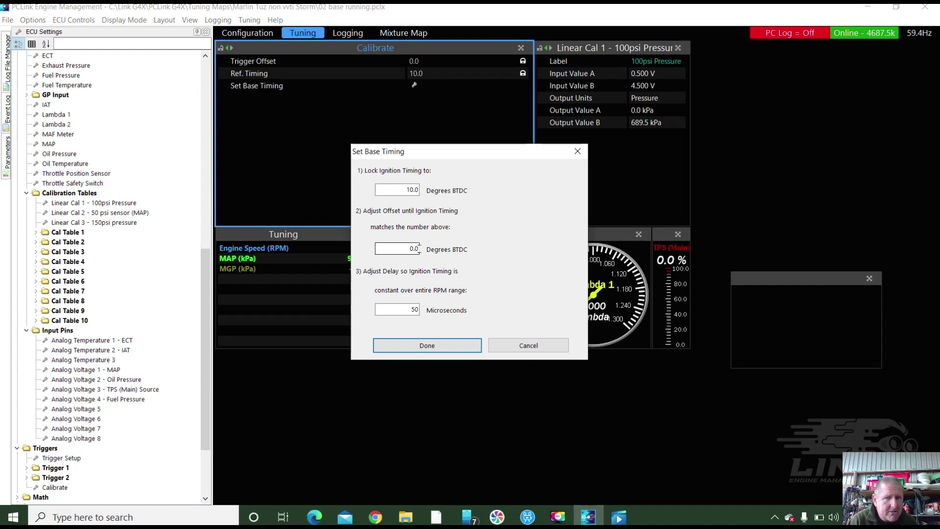
pyautogui.click(416, 248)
pyautogui.press('BackSpace')
pyautogui.press('BackSpace')
pyautogui.press('BackSpace')
pyautogui.write('355')
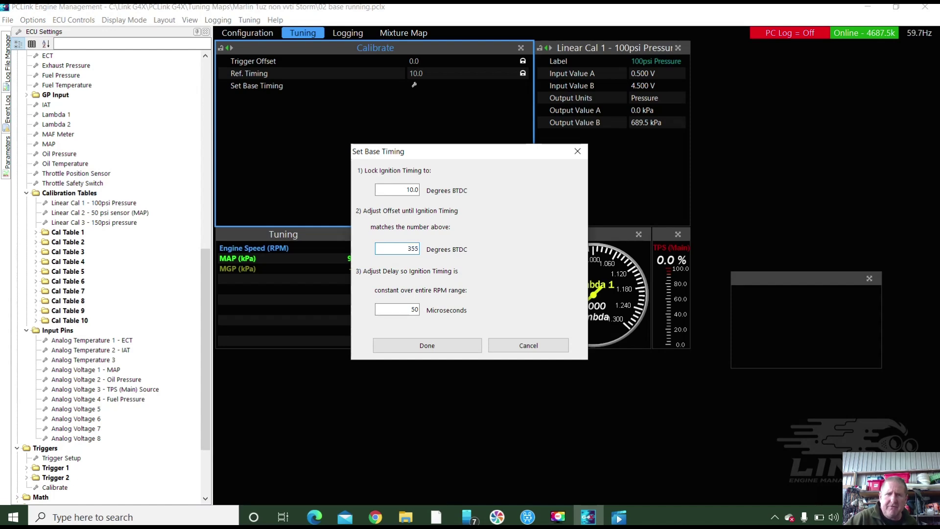
pyautogui.click(445, 347)
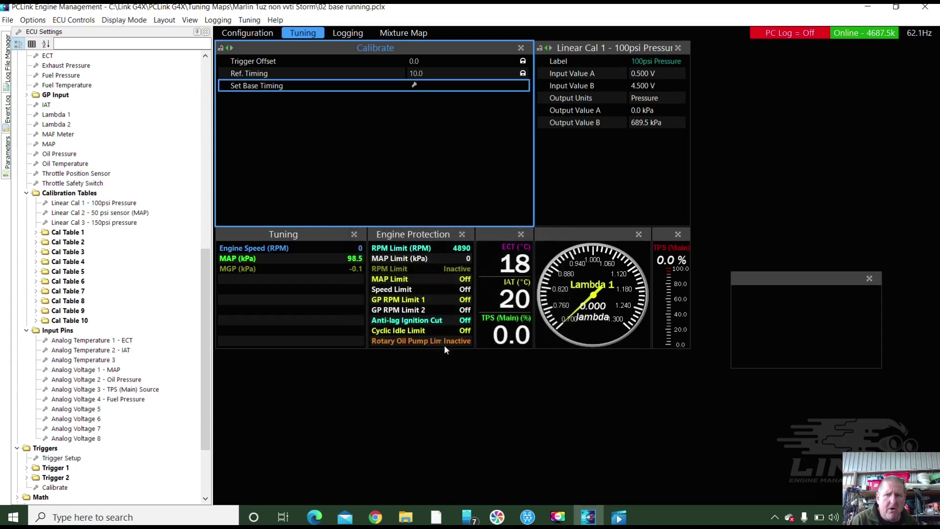
# Set the trigger offset to 355 degrees BTDC through Set Base Timing and close the dialog.
pyautogui.click(416, 61)
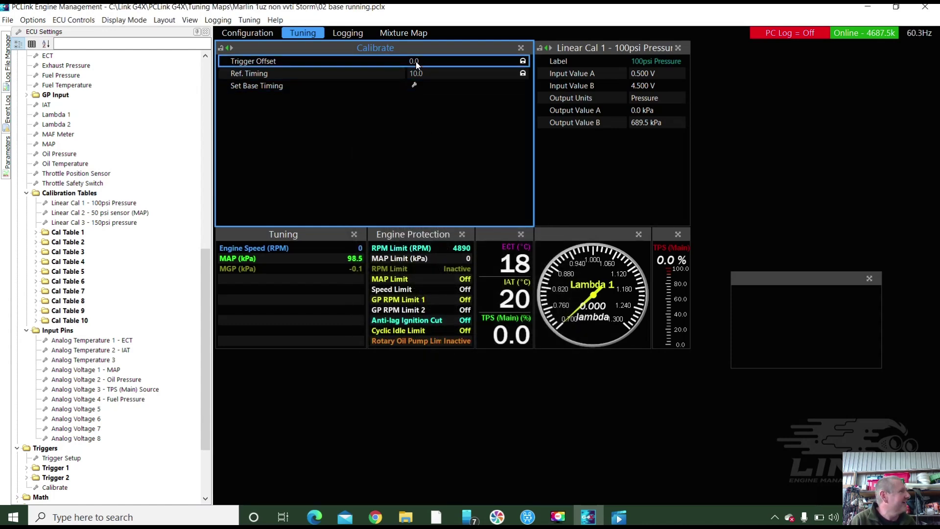
pyautogui.click(416, 86)
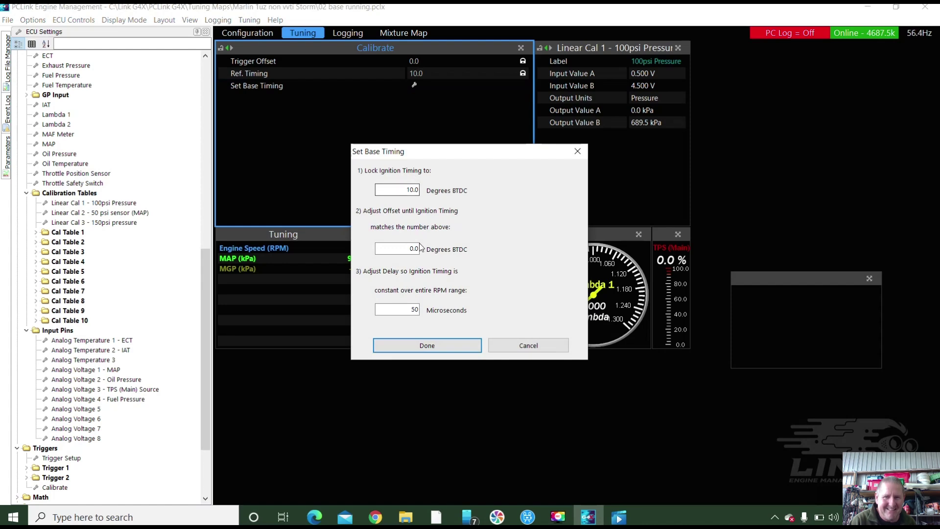
pyautogui.click(415, 250)
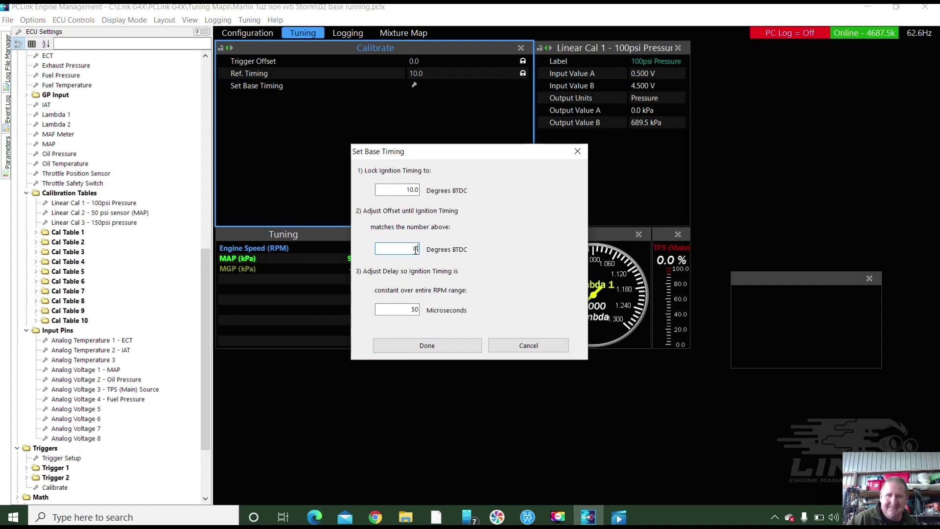
pyautogui.write('355')
pyautogui.press('Return')
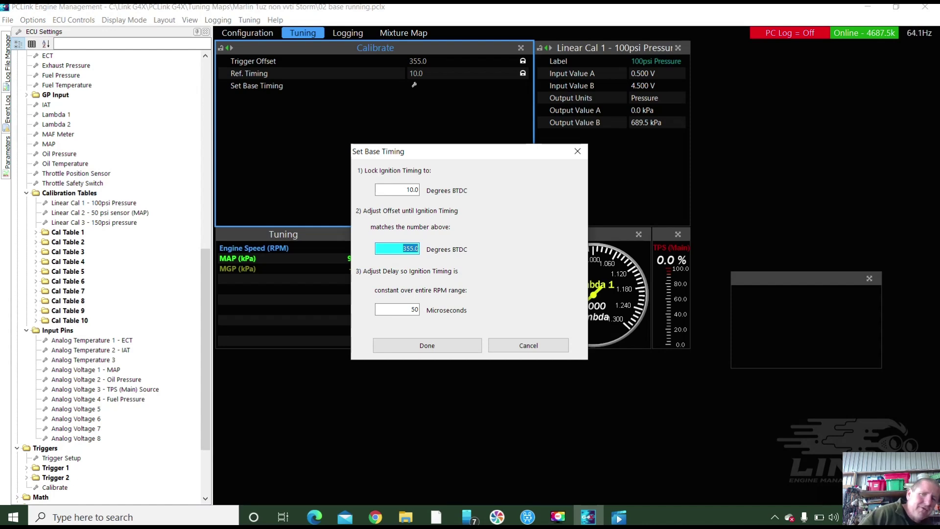
pyautogui.click(457, 341)
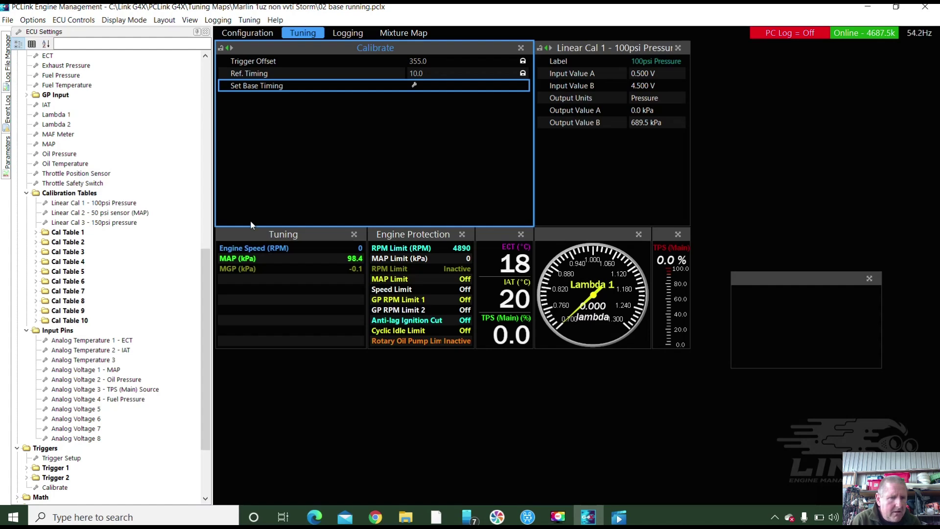
# Open Ignition Test in the Ignition settings and run the test on Ignition Drive 1.
pyautogui.moveTo(205, 320); pyautogui.dragTo(203, 133)
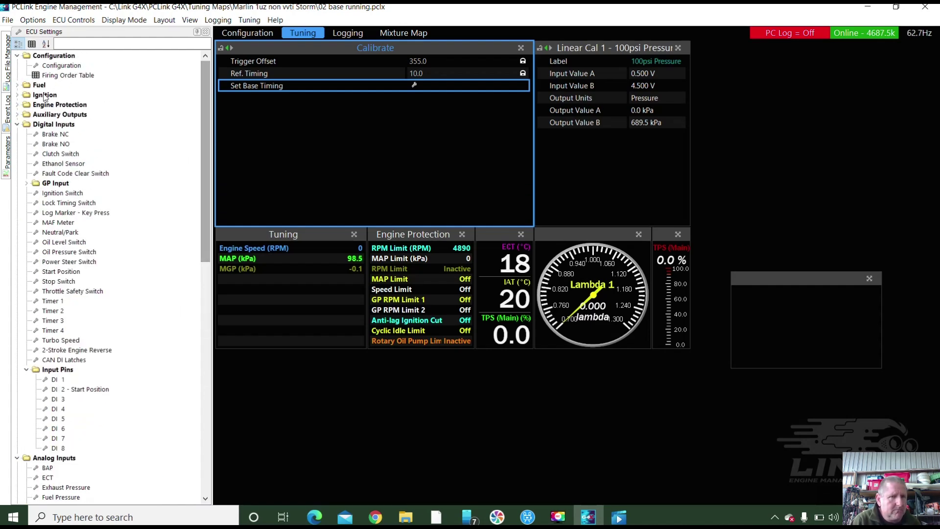
pyautogui.click(19, 95)
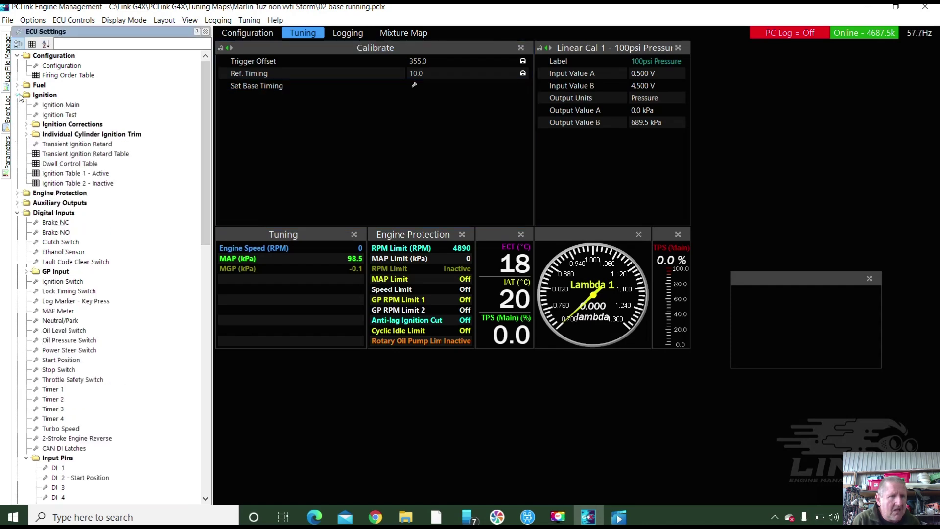
pyautogui.click(46, 115)
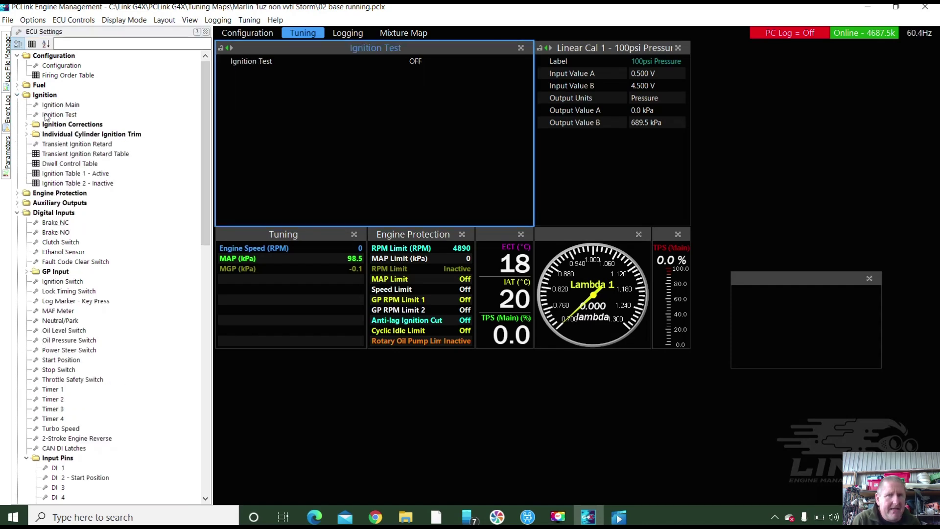
pyautogui.click(417, 63)
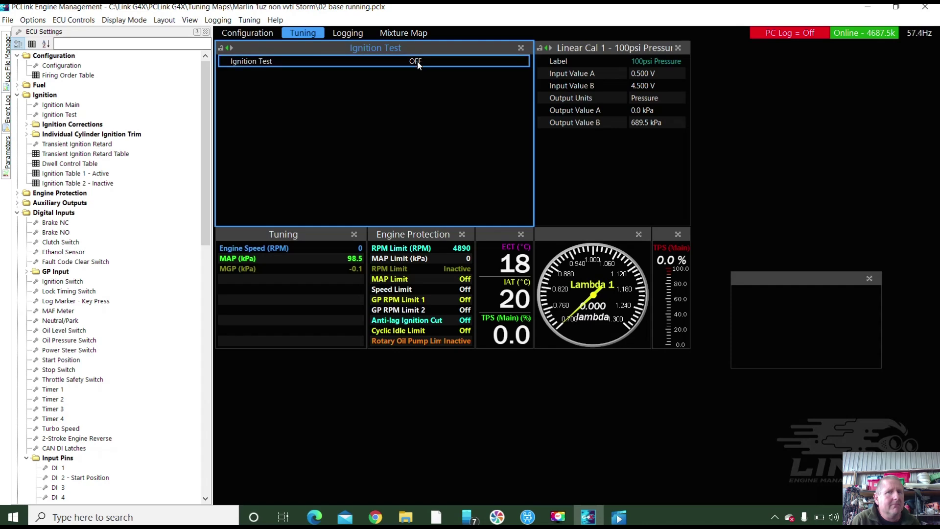
pyautogui.click(417, 61)
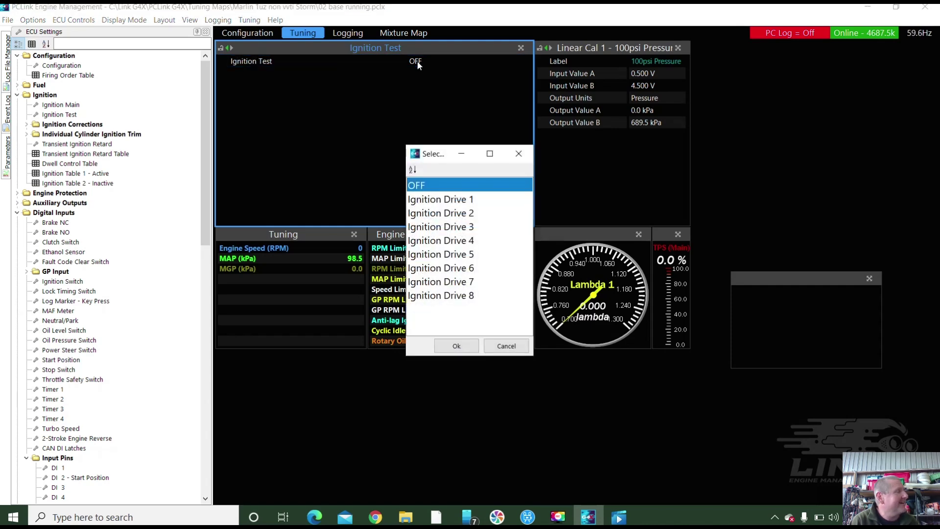
pyautogui.click(459, 204)
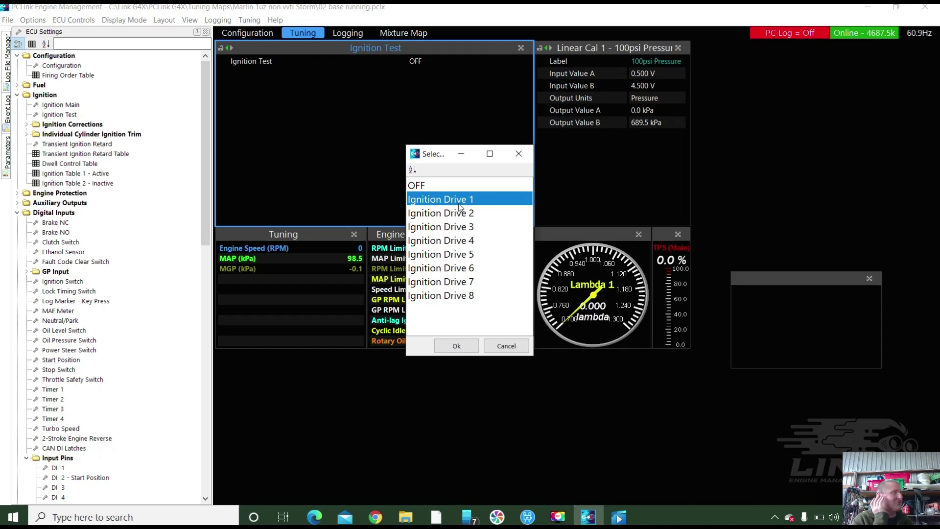
pyautogui.click(457, 345)
pyautogui.rightClick(427, 61)
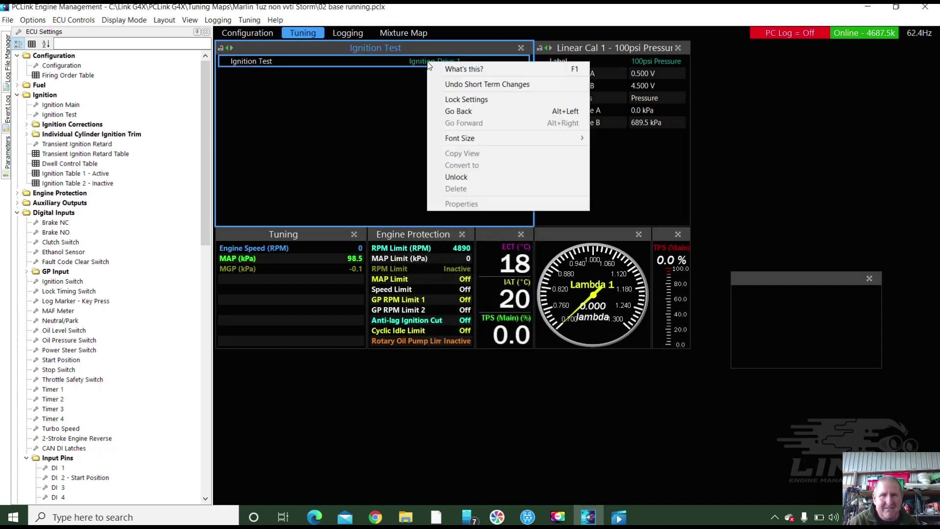
pyautogui.click(394, 62)
pyautogui.doubleClick(393, 63)
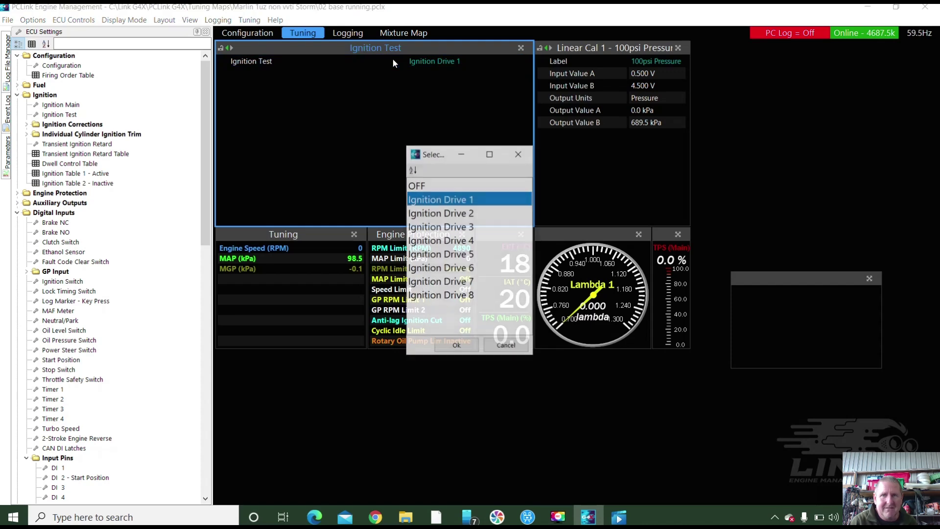
pyautogui.click(431, 214)
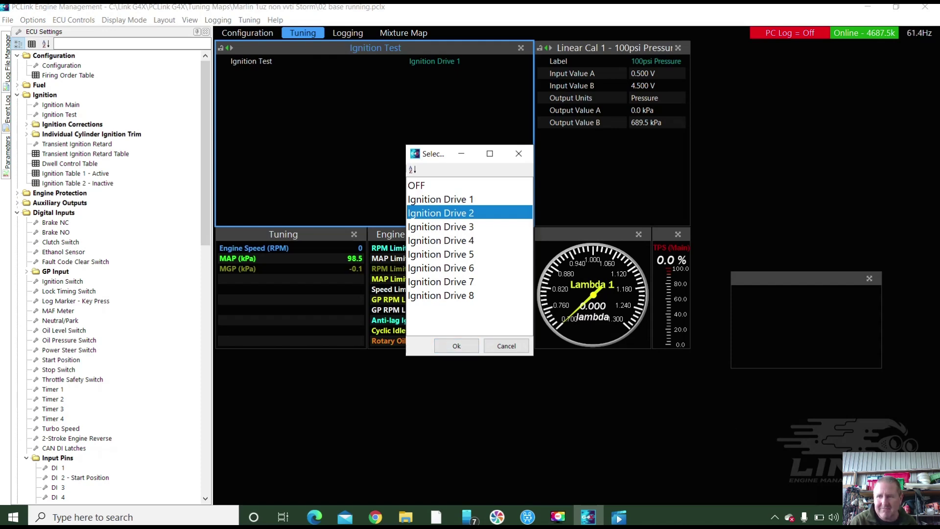
pyautogui.press('Escape')
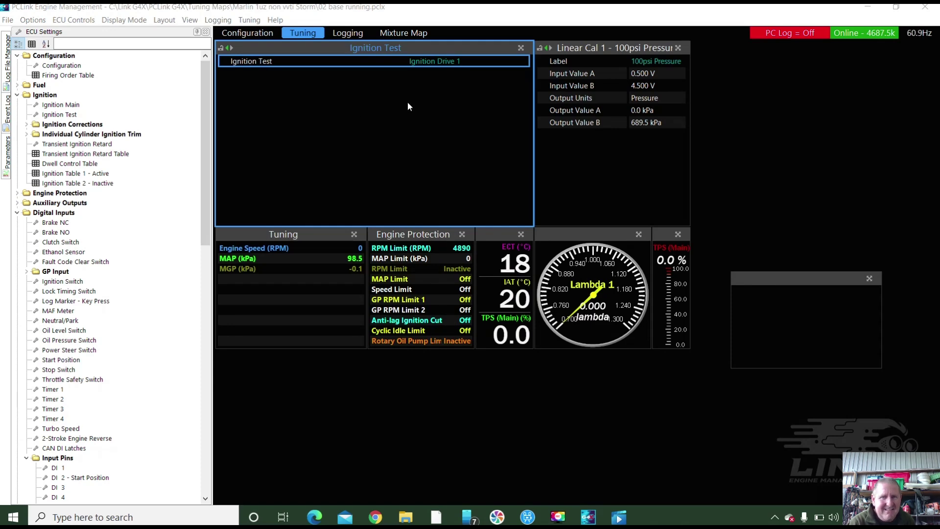
# Run the ignition test on Ignition Drive 2, followed by Ignition Drive 4.
pyautogui.doubleClick(442, 65)
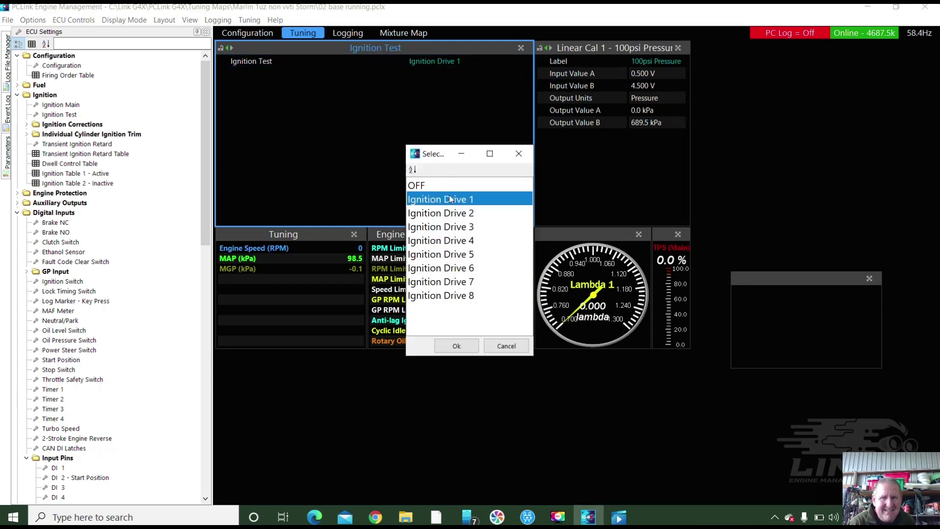
pyautogui.click(449, 226)
pyautogui.click(444, 213)
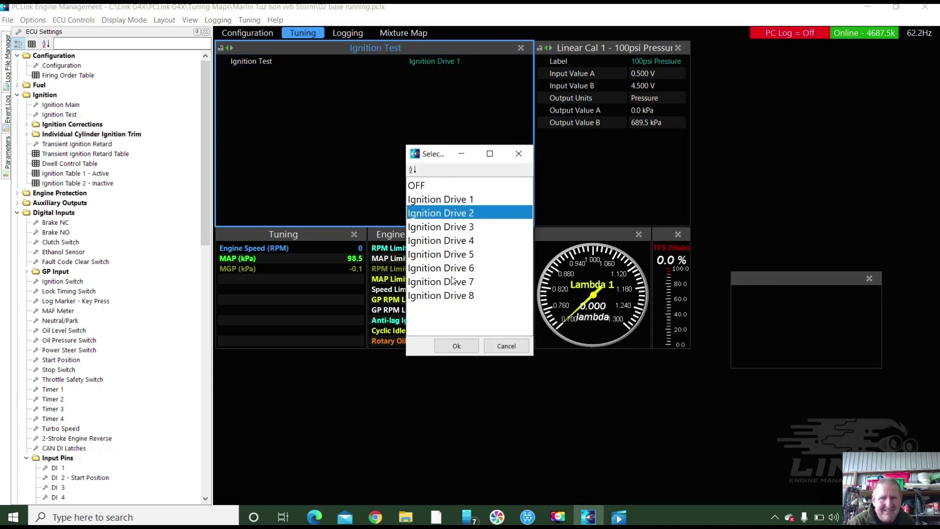
pyautogui.click(457, 346)
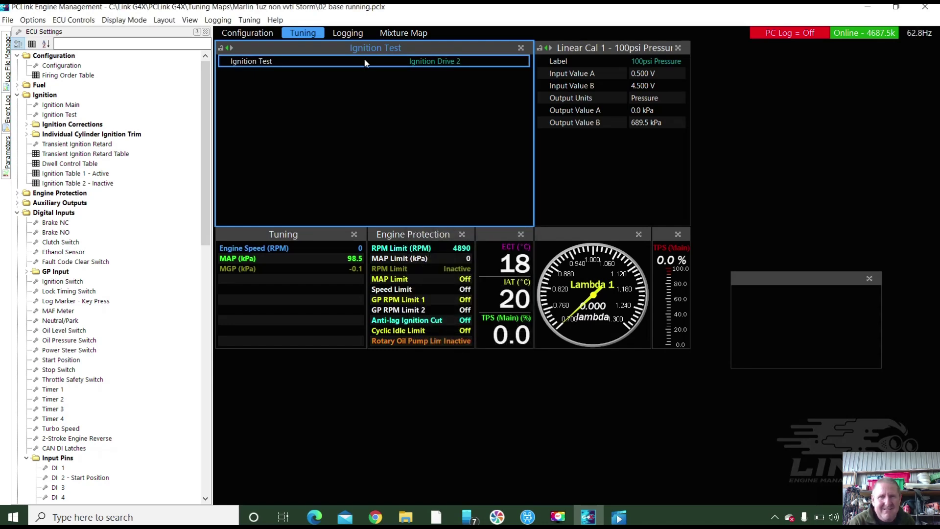
pyautogui.doubleClick(431, 60)
pyautogui.click(439, 241)
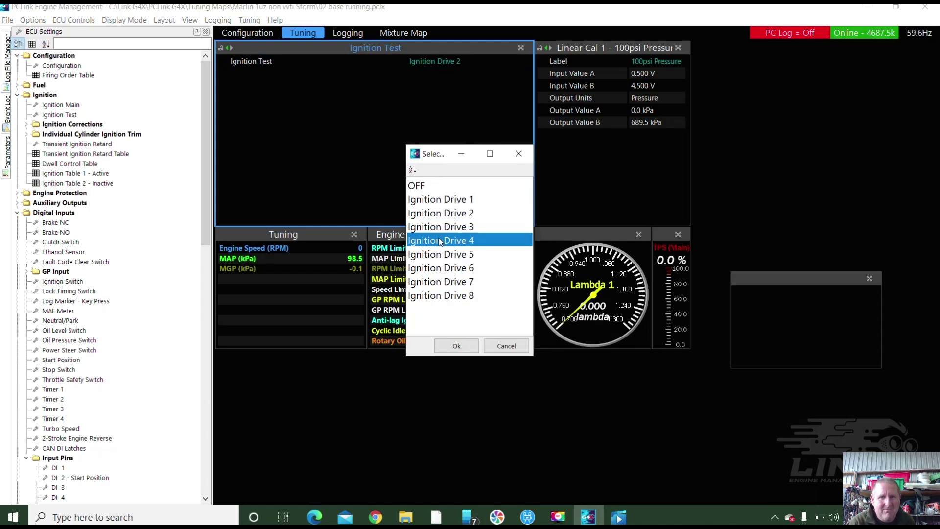
pyautogui.click(460, 345)
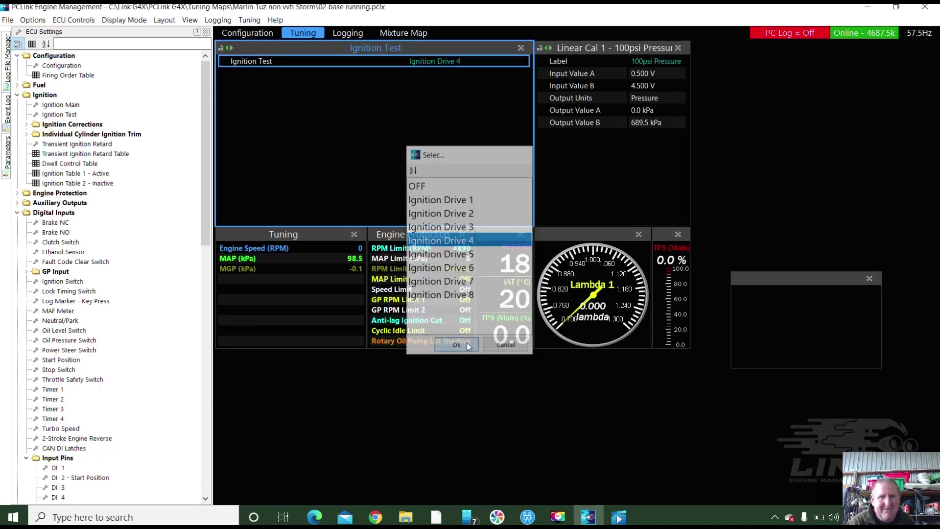
# Run the ignition test on Ignition Drive 5, followed by Ignition Drive 6.
pyautogui.doubleClick(430, 61)
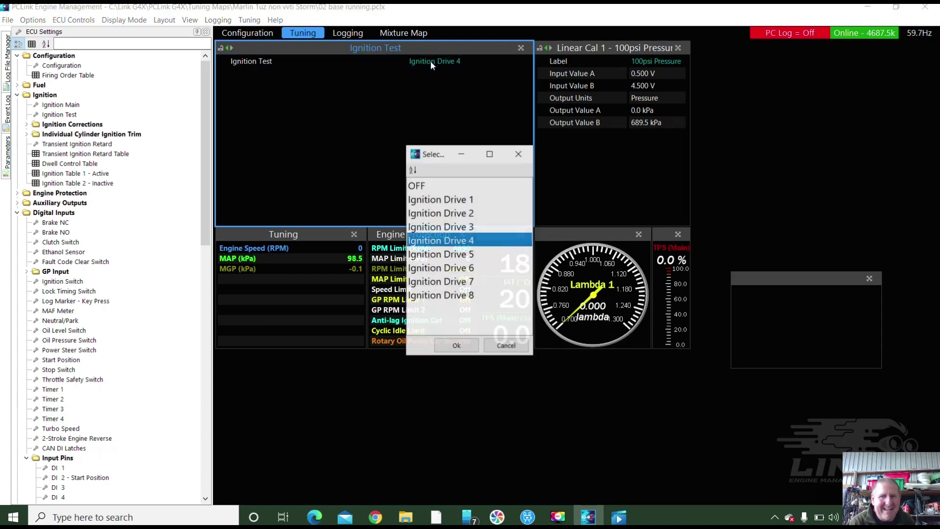
pyautogui.click(457, 256)
pyautogui.click(456, 345)
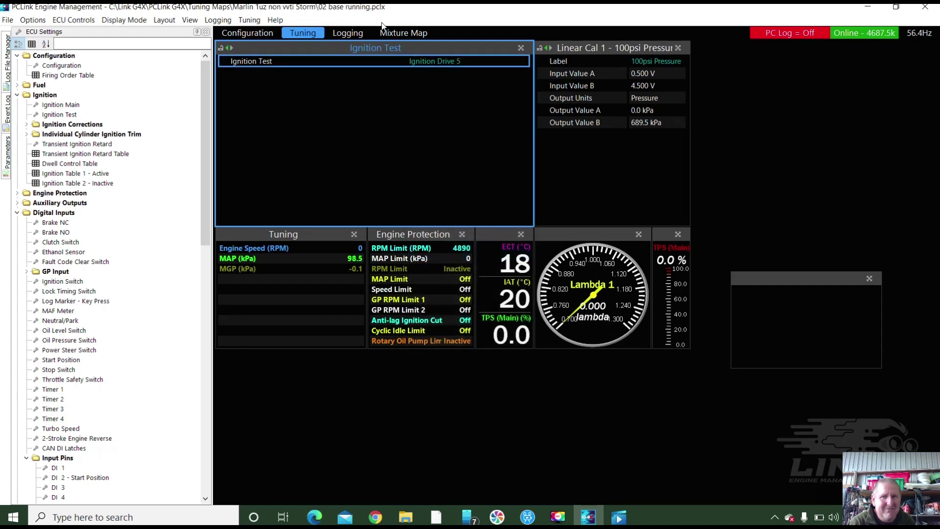
pyautogui.doubleClick(419, 61)
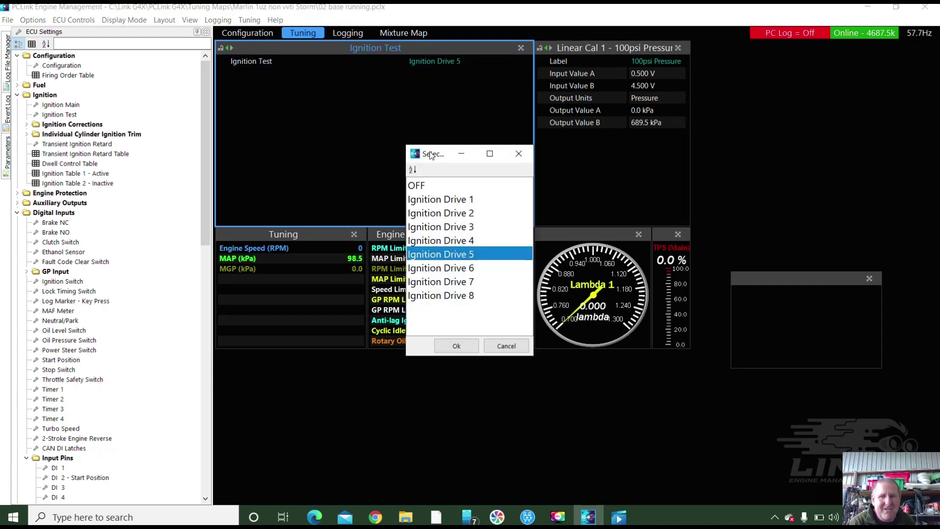
pyautogui.click(447, 269)
pyautogui.click(455, 346)
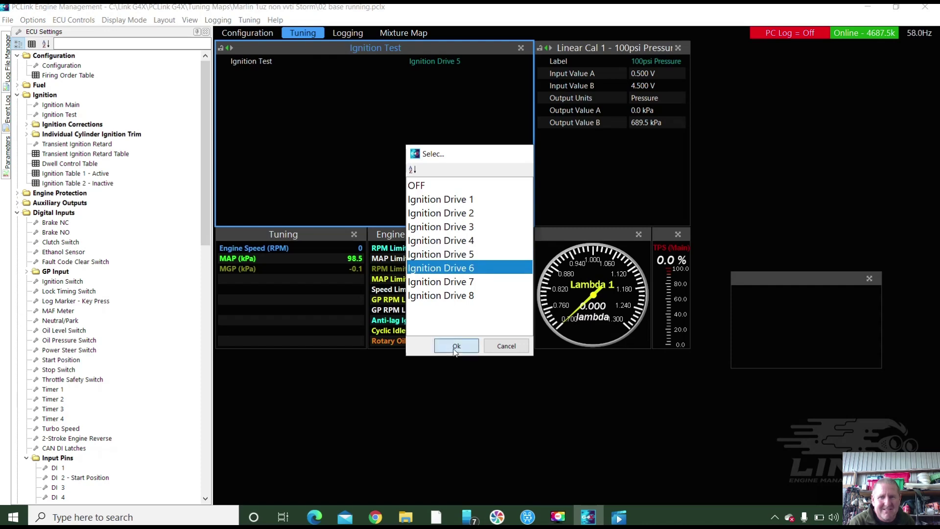
# Run the ignition test on Ignition Drive 7, followed by Ignition Drive 8.
pyautogui.doubleClick(438, 63)
pyautogui.click(462, 284)
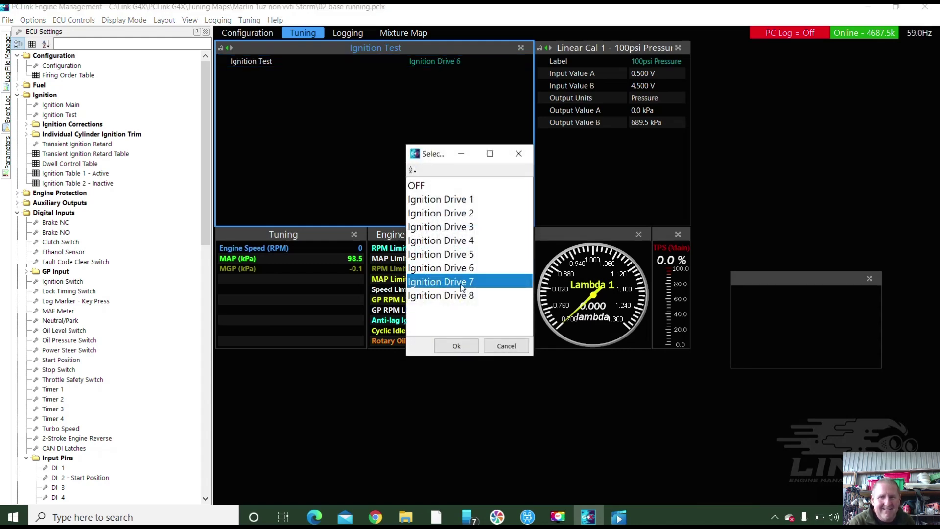
pyautogui.click(460, 346)
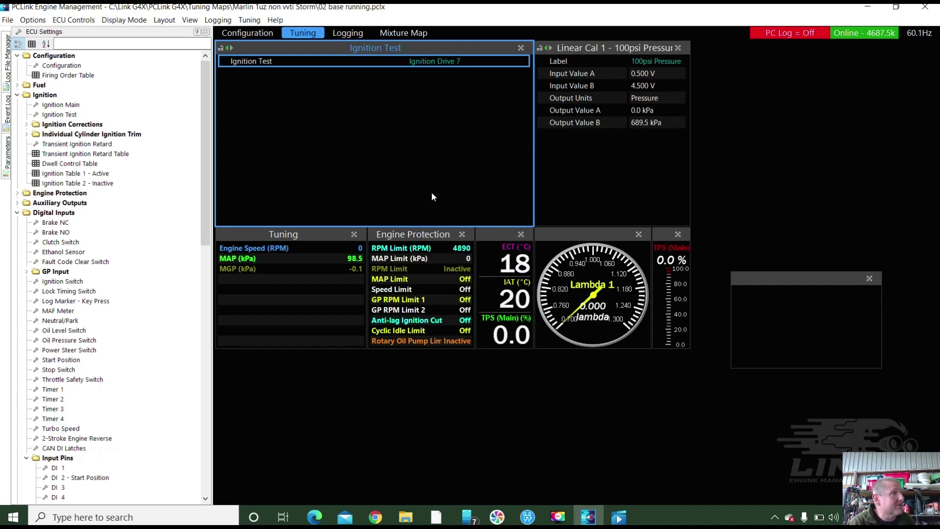
pyautogui.doubleClick(435, 63)
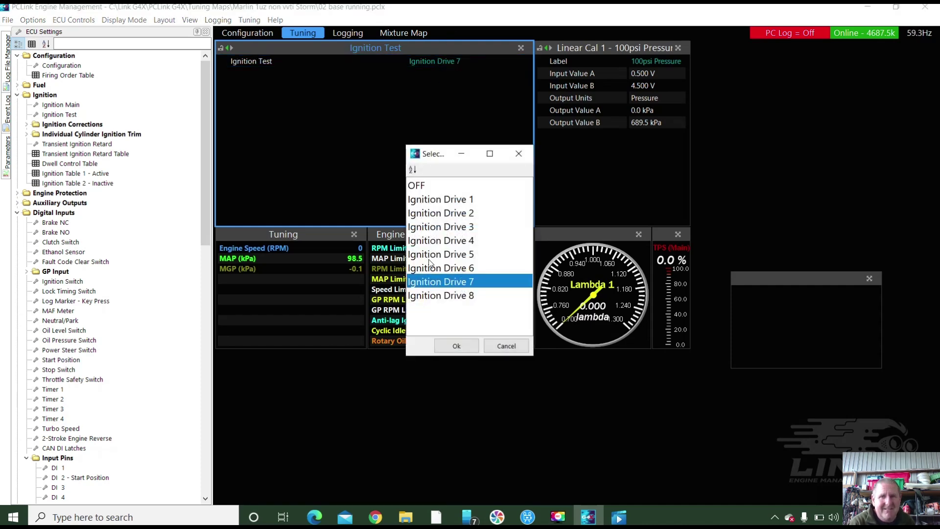
pyautogui.click(442, 296)
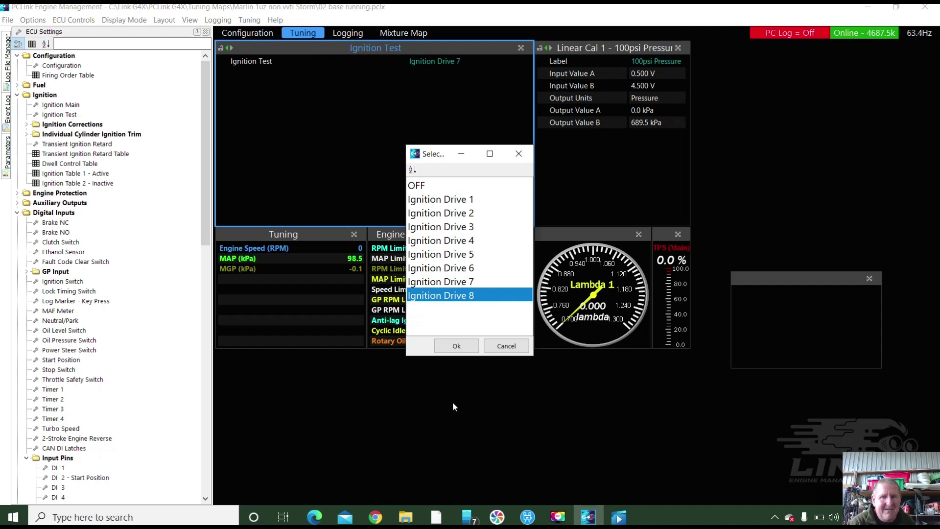
pyautogui.click(474, 347)
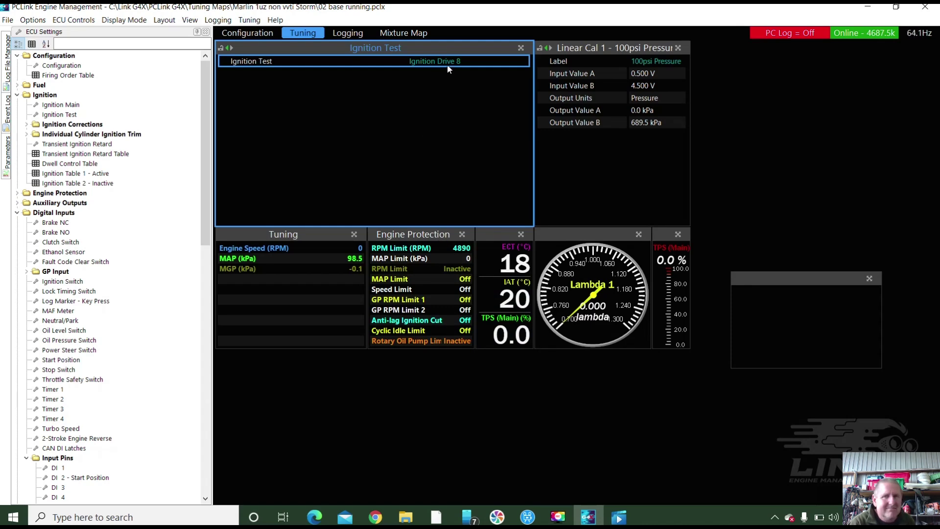
# Set the Ignition Test to OFF to end the ignition output testing.
pyautogui.doubleClick(431, 62)
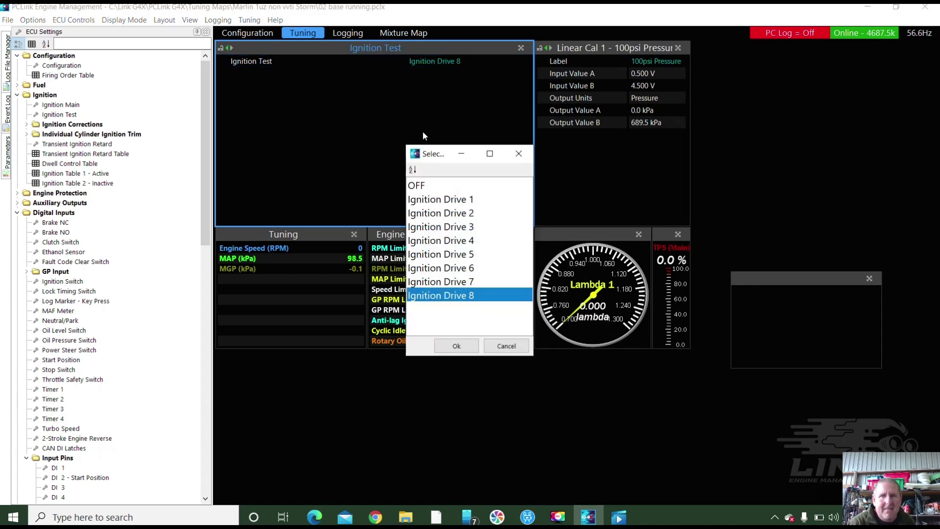
pyautogui.click(419, 185)
pyautogui.click(446, 347)
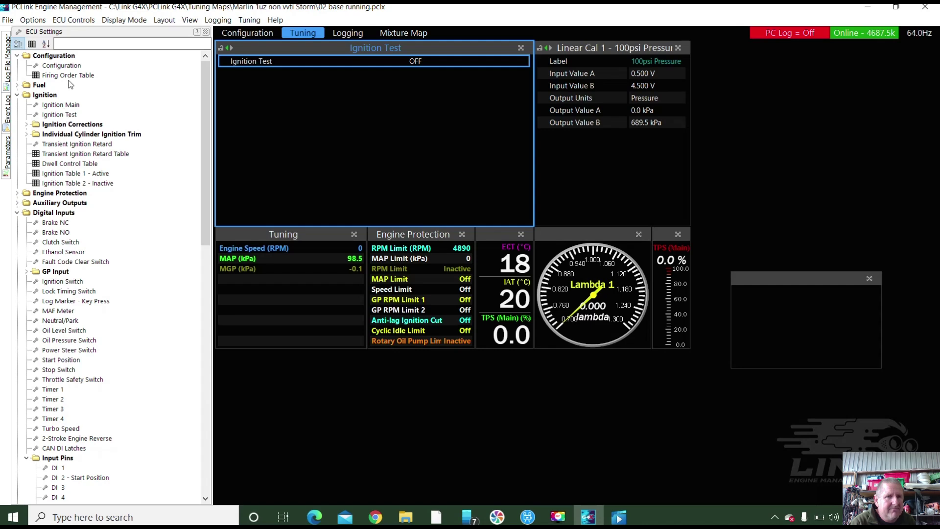
# Review the Dual Fuel Table settings under Fuel Corrections and the Dual Ignition Table settings under Ignition Corrections.
pyautogui.click(18, 87)
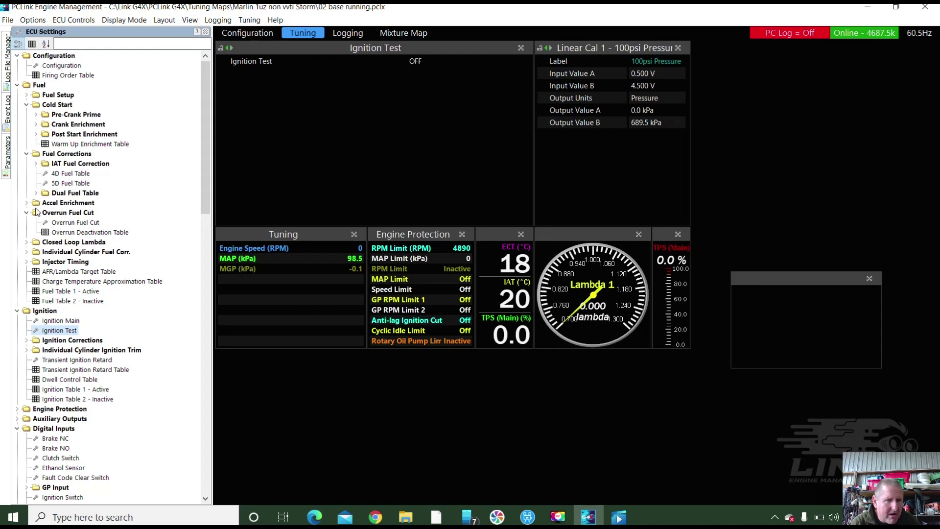
pyautogui.click(64, 195)
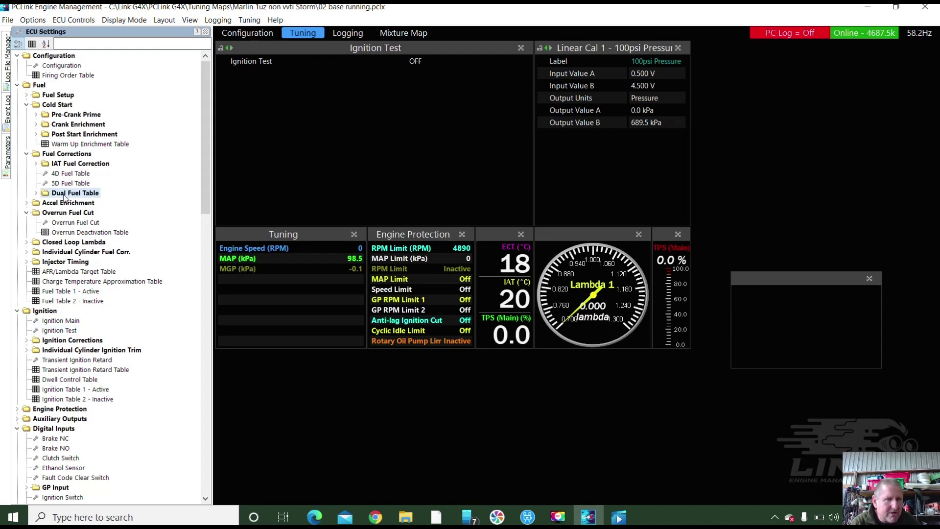
pyautogui.click(70, 205)
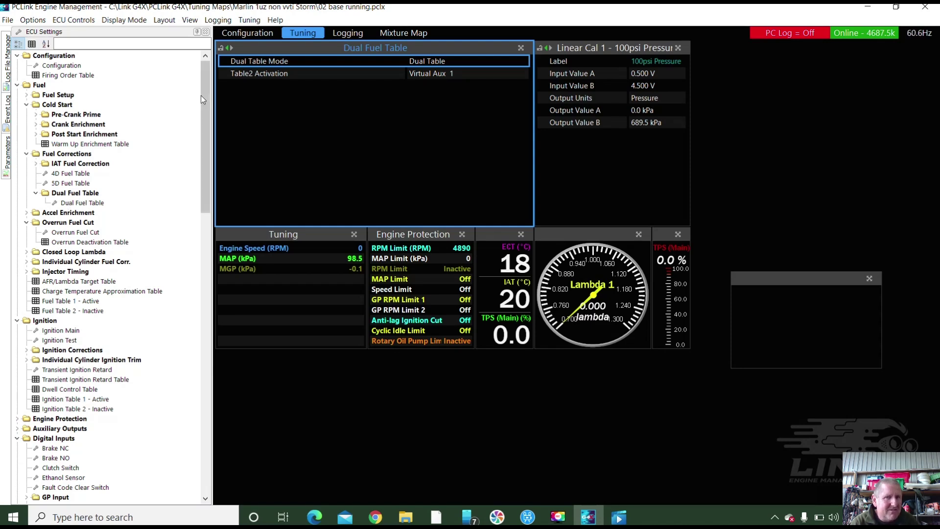
pyautogui.moveTo(201, 96); pyautogui.dragTo(202, 126)
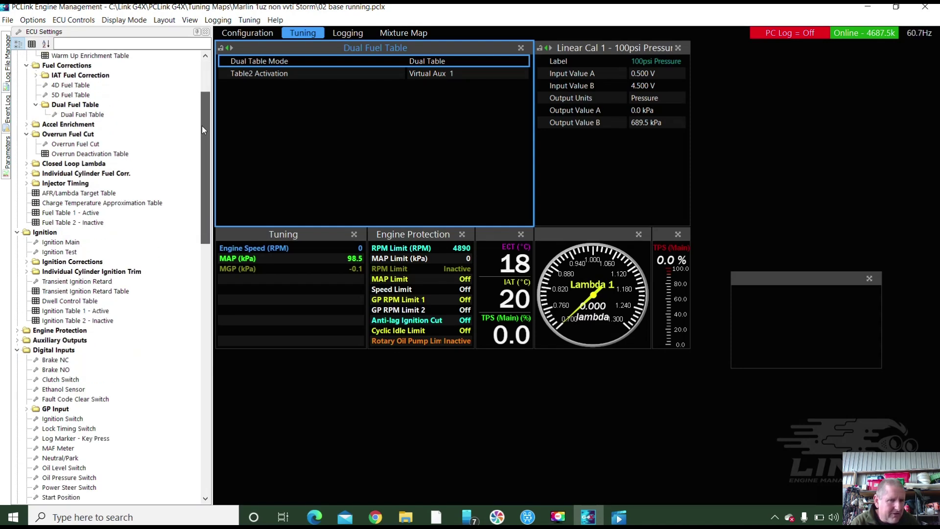
pyautogui.doubleClick(57, 263)
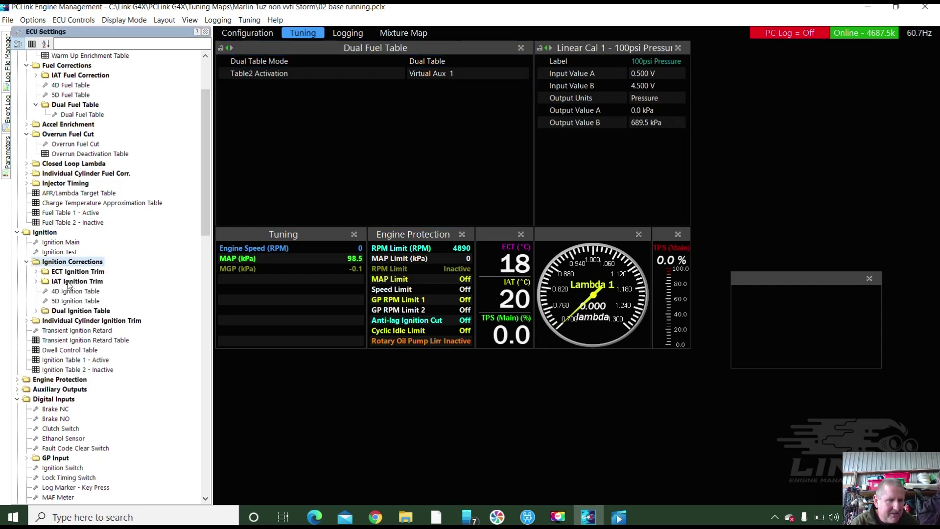
pyautogui.doubleClick(68, 312)
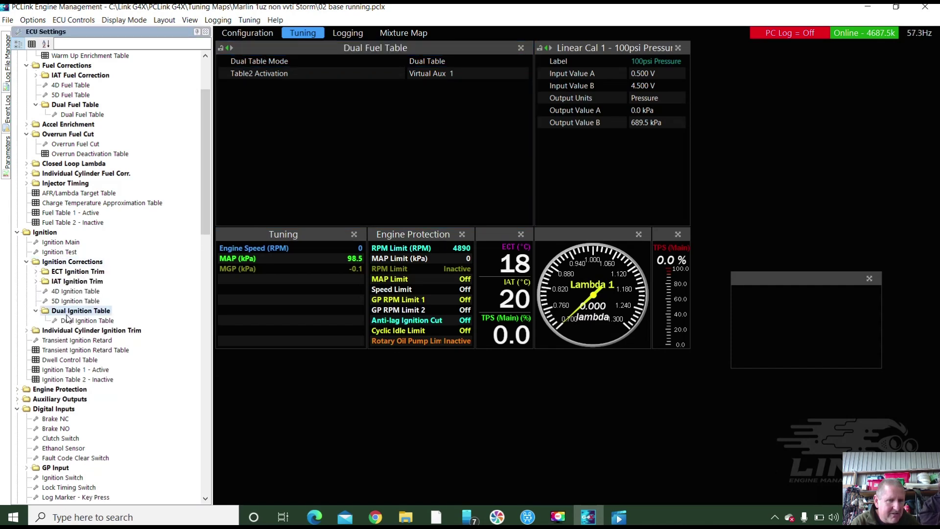
pyautogui.doubleClick(68, 319)
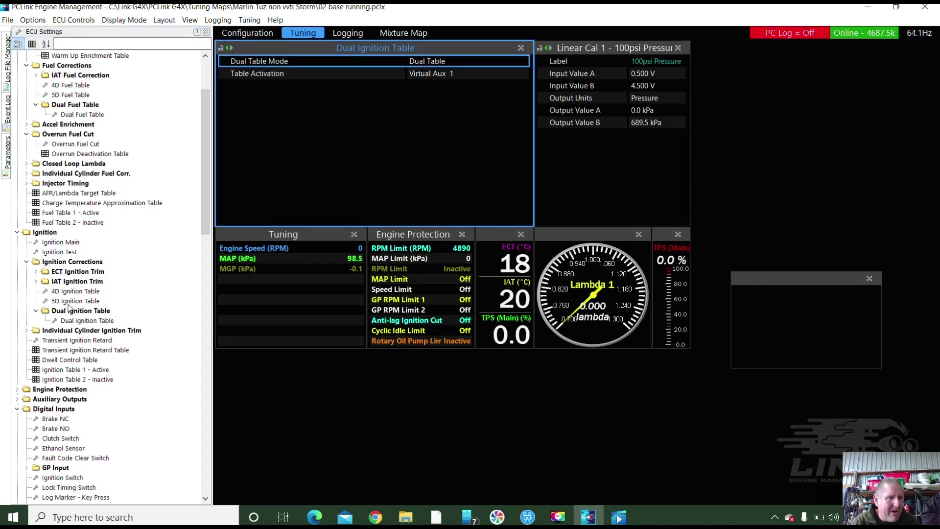
# Examine the values in Fuel Table 1, followed by those in Fuel Table 2.
pyautogui.doubleClick(70, 215)
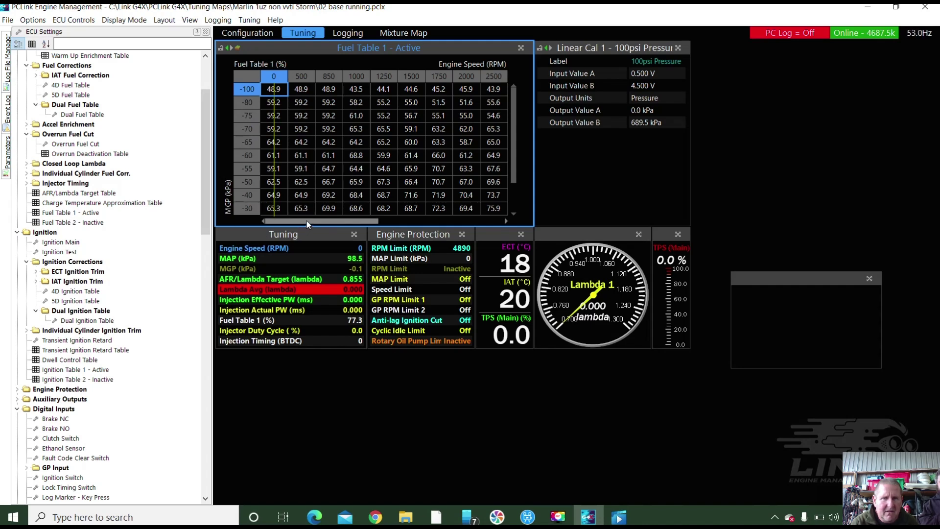
pyautogui.moveTo(327, 221); pyautogui.dragTo(123, 262)
pyautogui.click(77, 222)
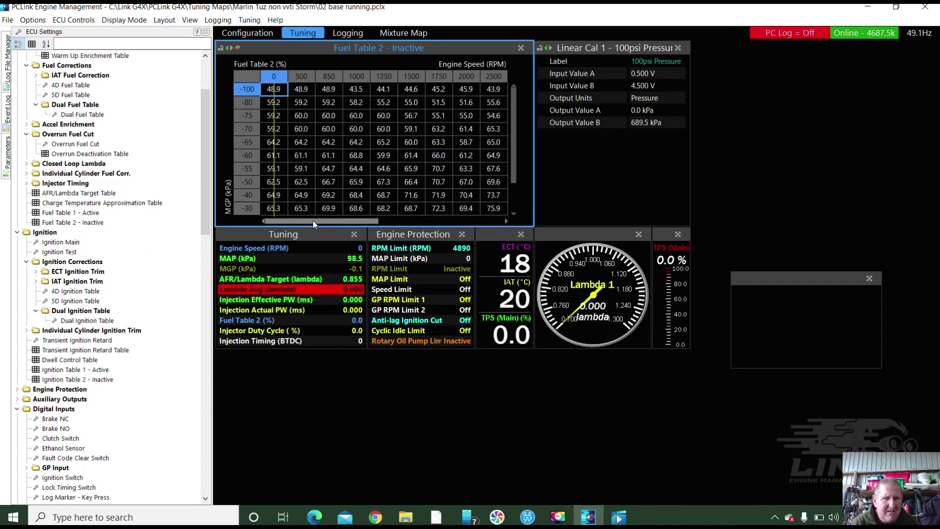
pyautogui.moveTo(313, 222); pyautogui.dragTo(269, 228)
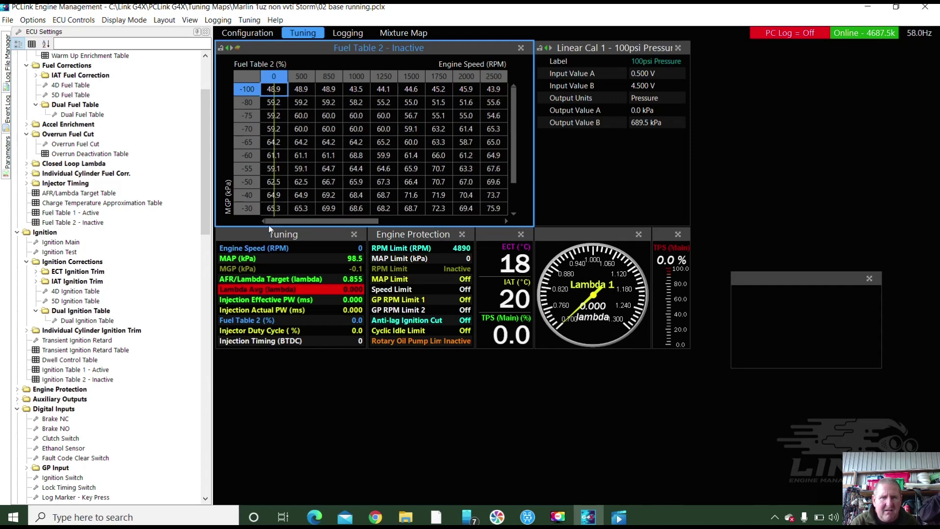
# Examine the timing values in Ignition Table 1, followed by those in Ignition Table 2.
pyautogui.moveTo(206, 152); pyautogui.dragTo(204, 193)
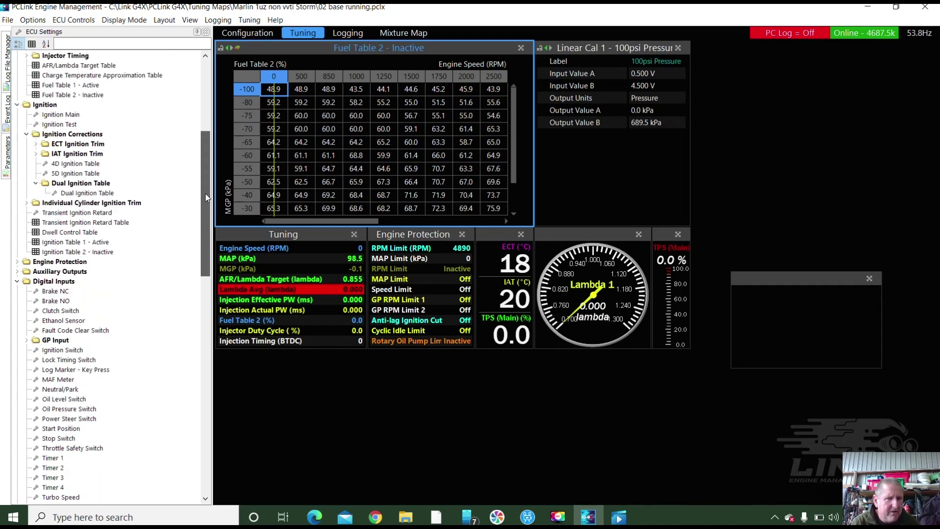
pyautogui.doubleClick(77, 242)
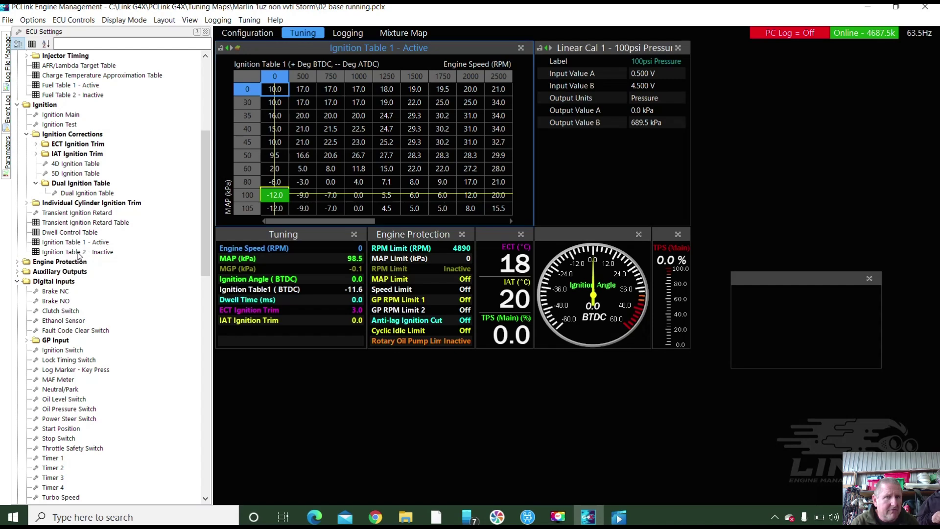
pyautogui.doubleClick(79, 253)
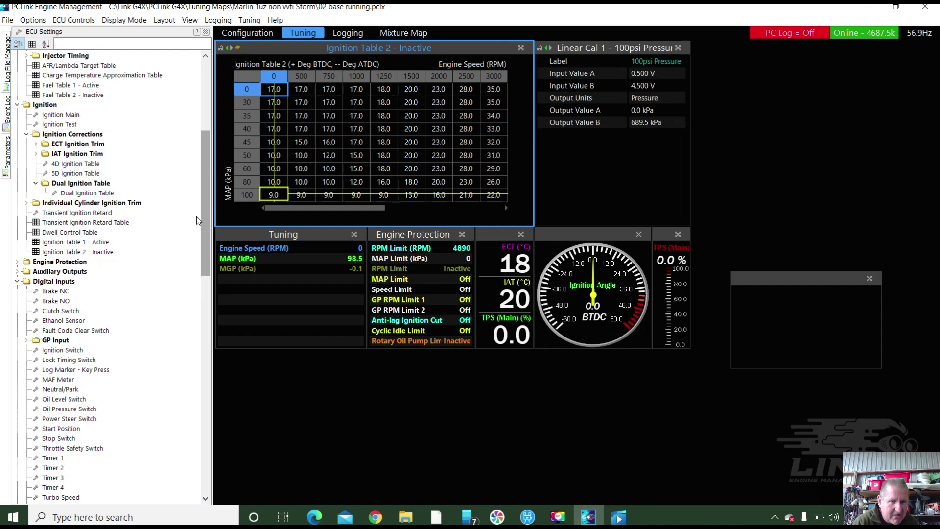
# Collapse the Digital Inputs group and check the function of Virtual Aux 1 among the auxiliary output pins.
pyautogui.moveTo(203, 196); pyautogui.dragTo(205, 225)
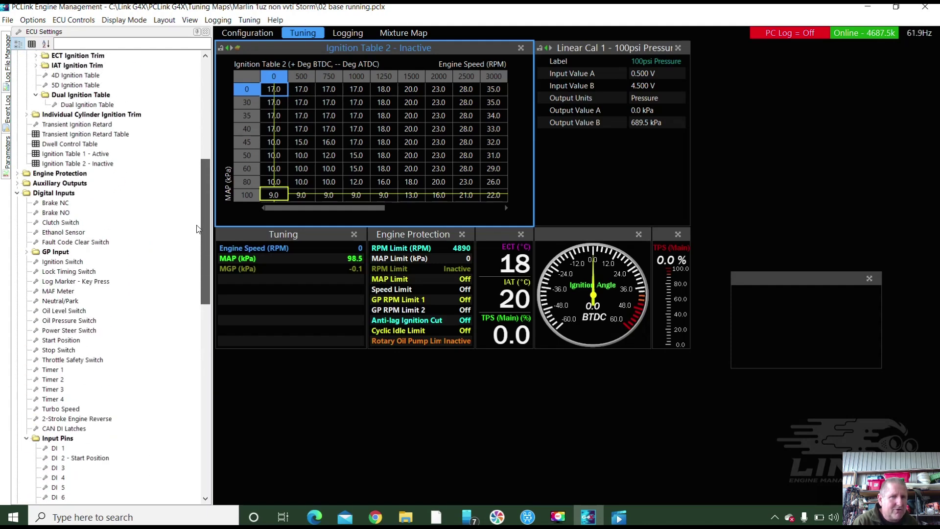
pyautogui.click(17, 193)
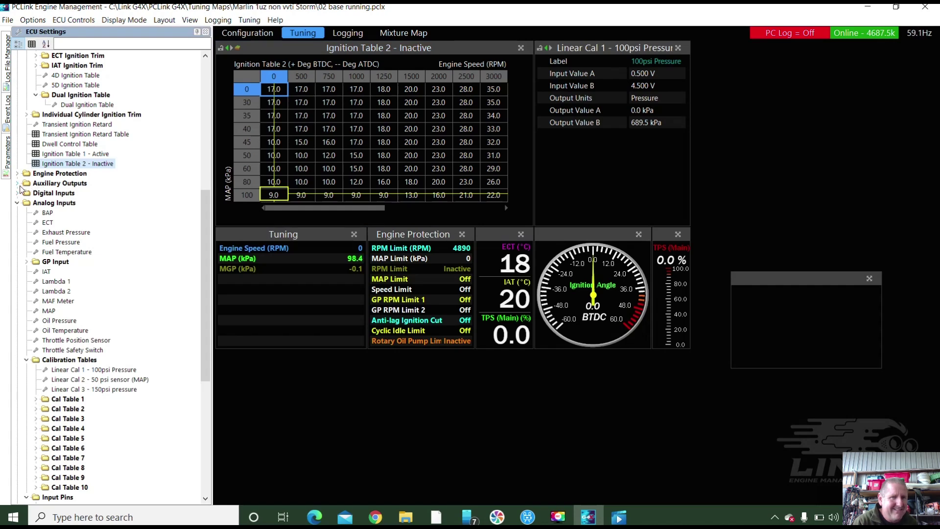
pyautogui.click(18, 184)
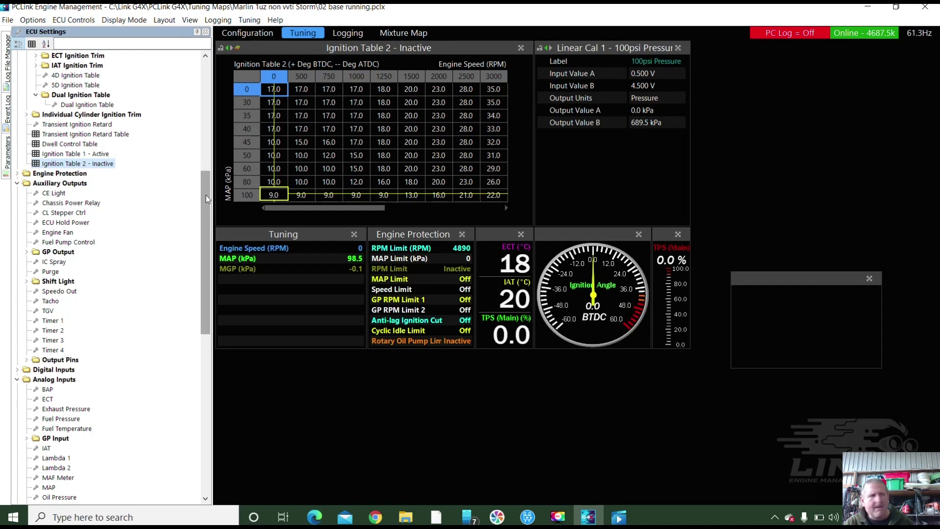
pyautogui.moveTo(206, 195); pyautogui.dragTo(201, 304)
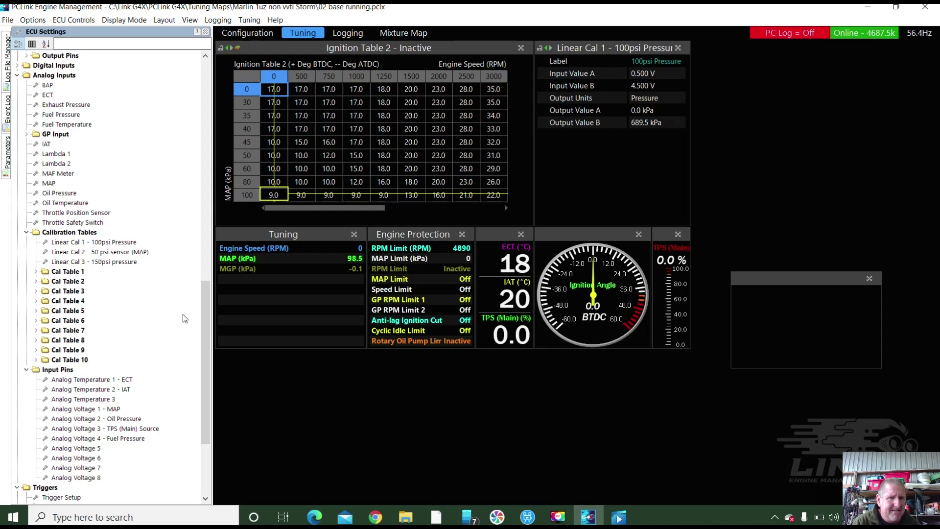
pyautogui.moveTo(202, 357); pyautogui.dragTo(202, 252)
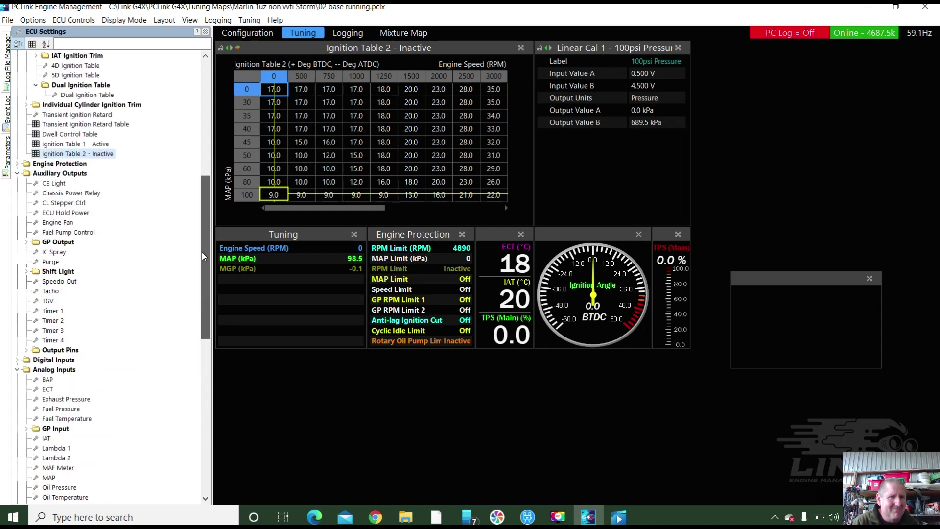
pyautogui.click(26, 351)
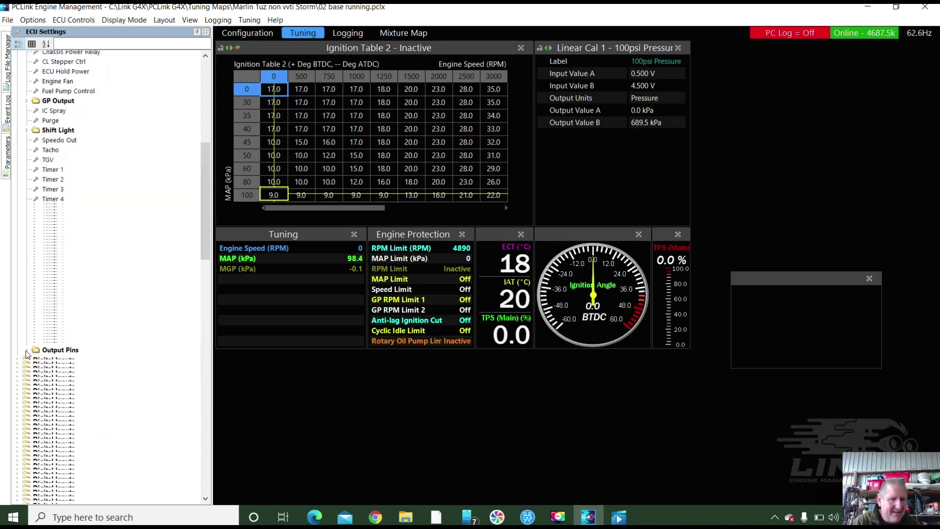
pyautogui.doubleClick(68, 302)
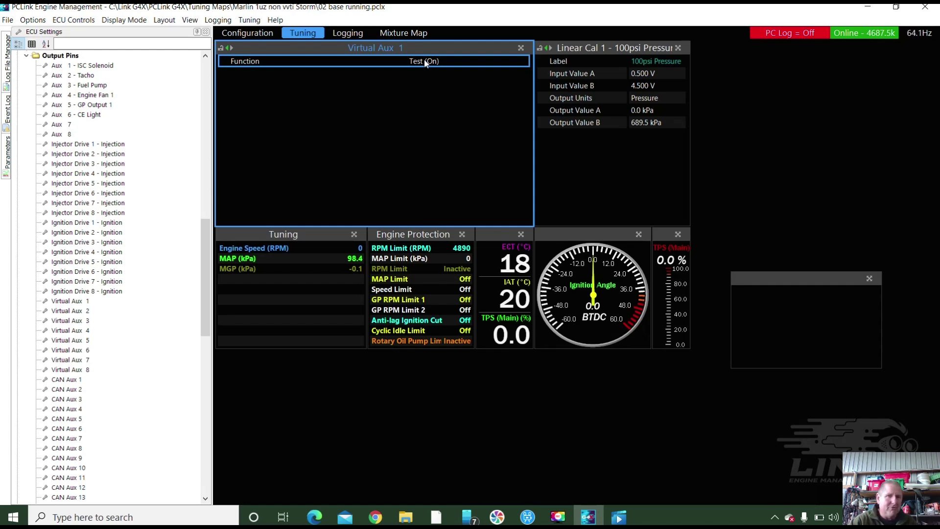
pyautogui.rightClick(208, 209)
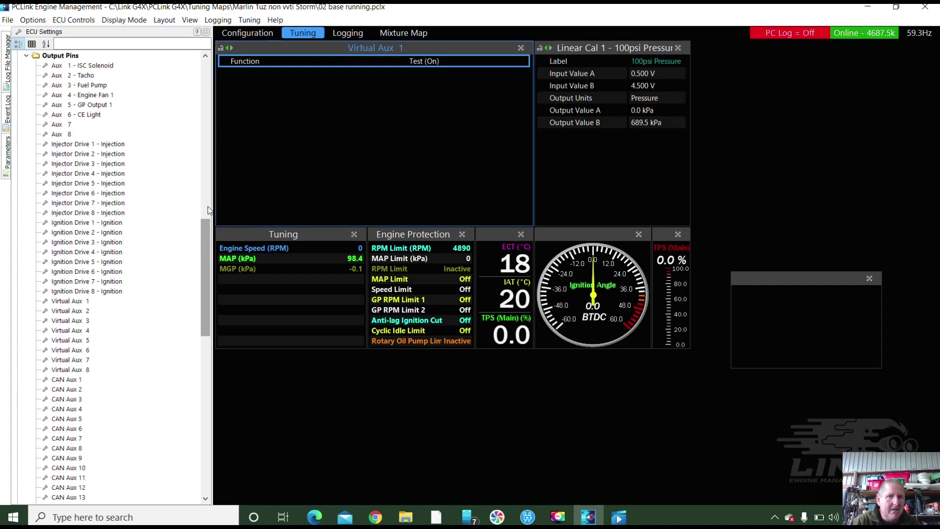
# Open the Injector Test settings under Fuel Setup and run the test on Injector 1 (2ms 10Hz).
pyautogui.click(205, 298)
pyautogui.moveTo(205, 298); pyautogui.dragTo(195, 111)
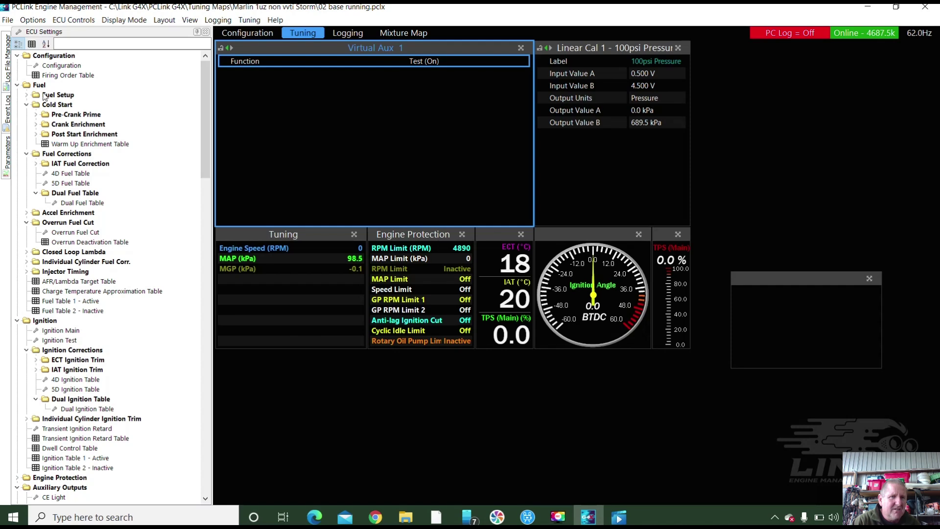
pyautogui.click(27, 95)
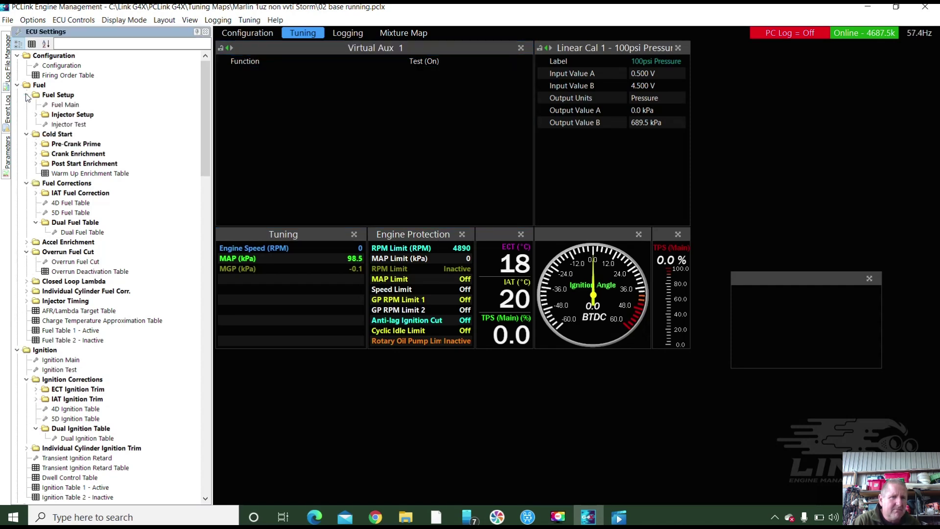
pyautogui.doubleClick(60, 125)
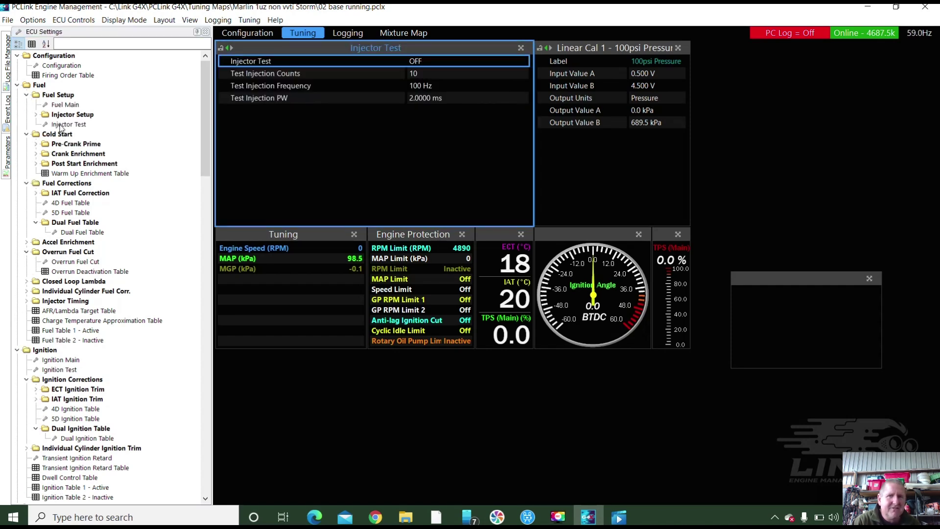
pyautogui.doubleClick(423, 60)
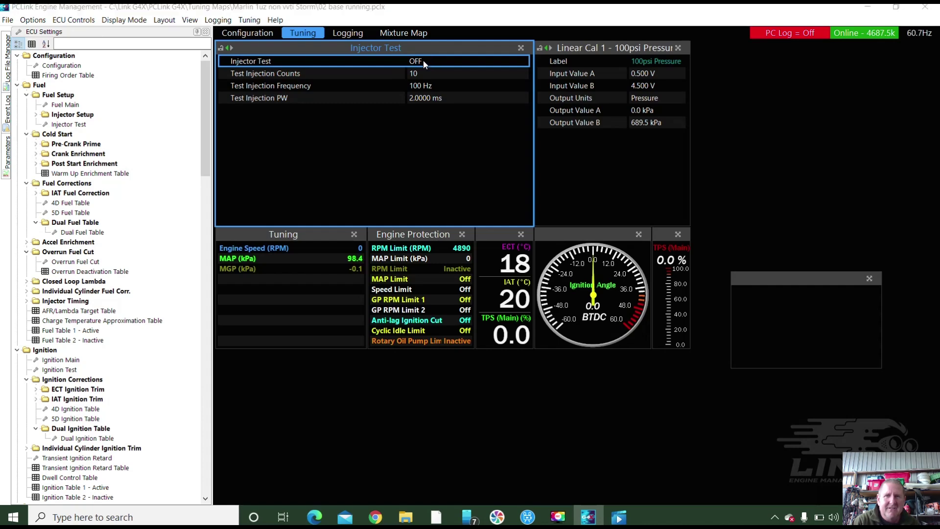
pyautogui.click(454, 200)
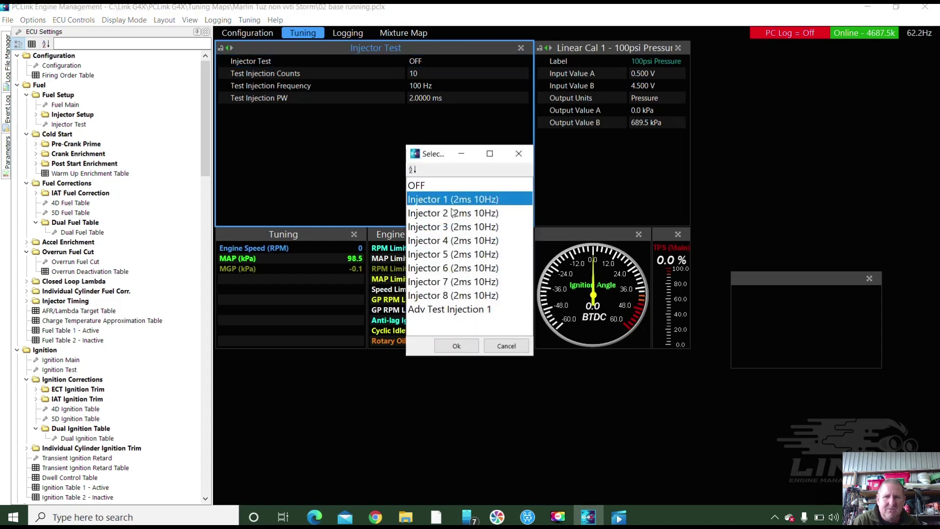
pyautogui.click(456, 346)
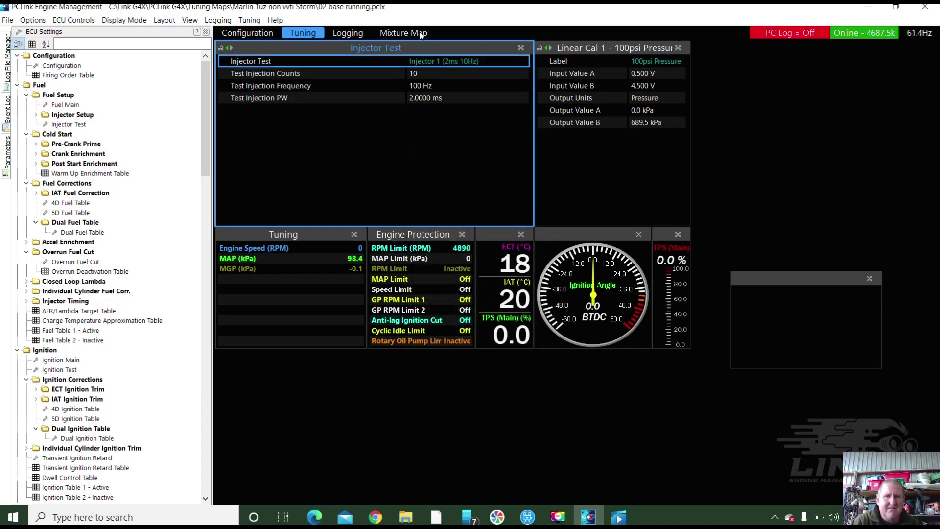
# Run the injector test on Injector 2 (2ms 10Hz), followed by Injector 3 (2ms 10Hz).
pyautogui.doubleClick(415, 63)
pyautogui.click(453, 213)
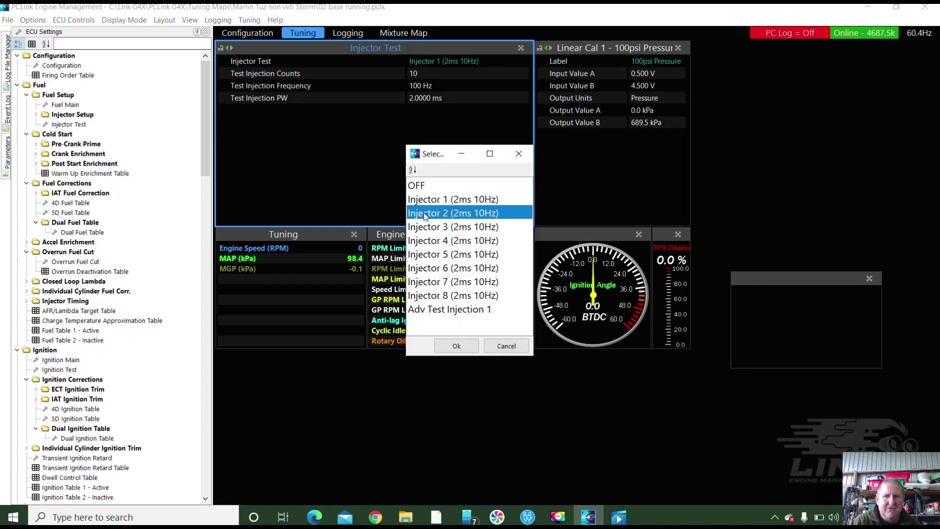
pyautogui.click(457, 346)
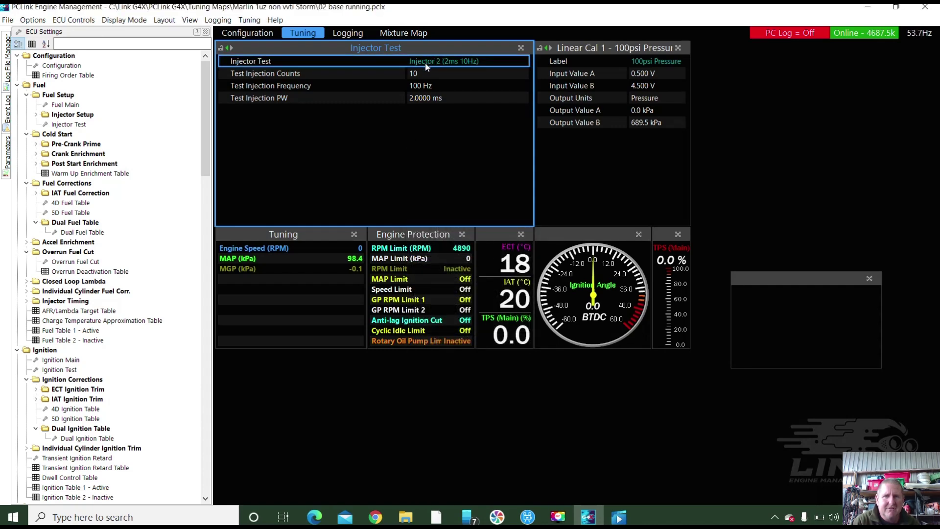
pyautogui.doubleClick(426, 63)
pyautogui.click(443, 227)
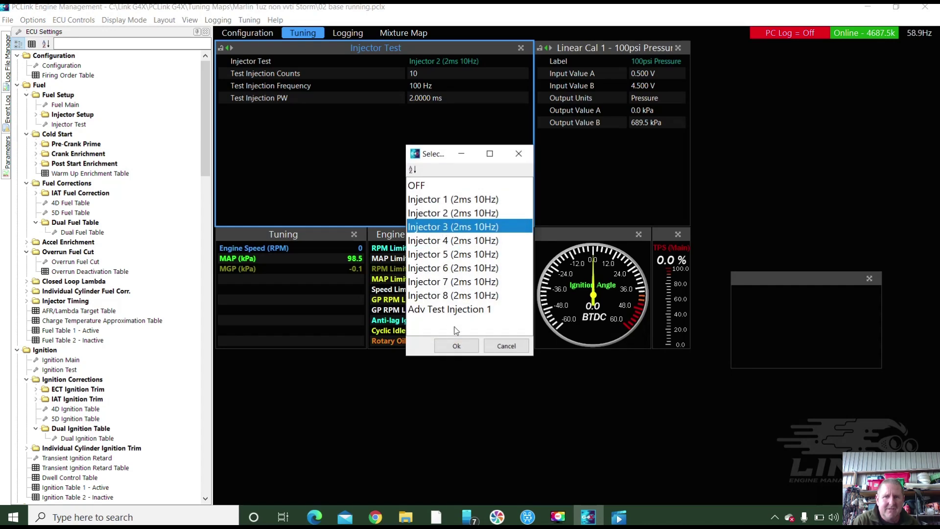
pyautogui.click(456, 346)
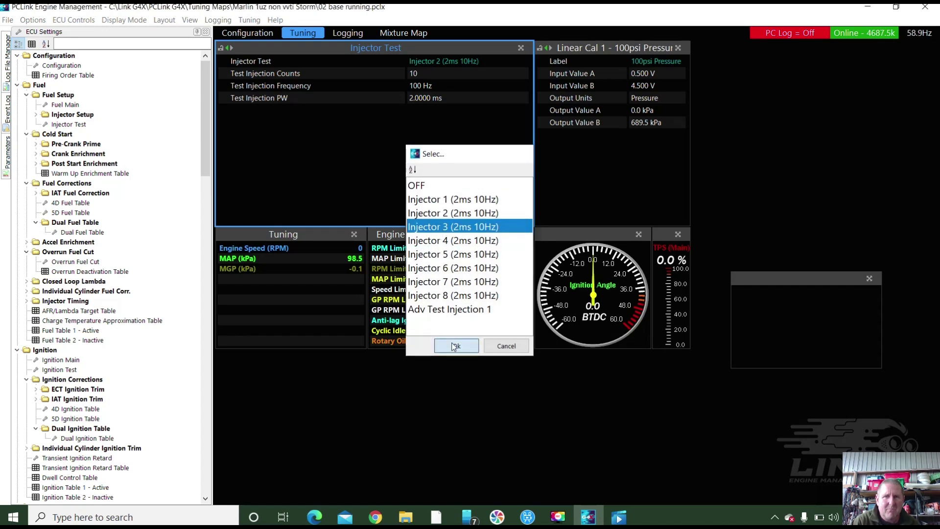
# Run the injector test on Injector 4 (2ms 10Hz), followed by Injector 5 (2ms 10Hz).
pyautogui.doubleClick(422, 62)
pyautogui.click(438, 241)
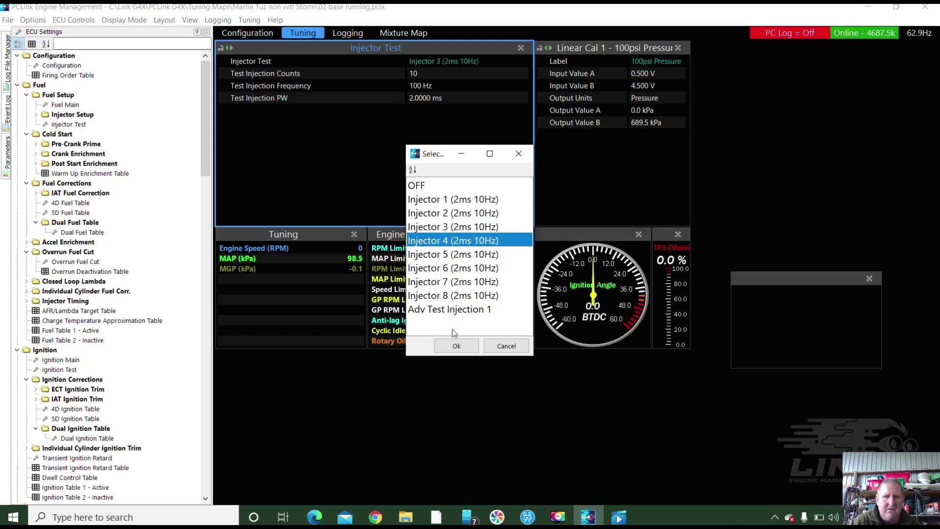
pyautogui.click(453, 345)
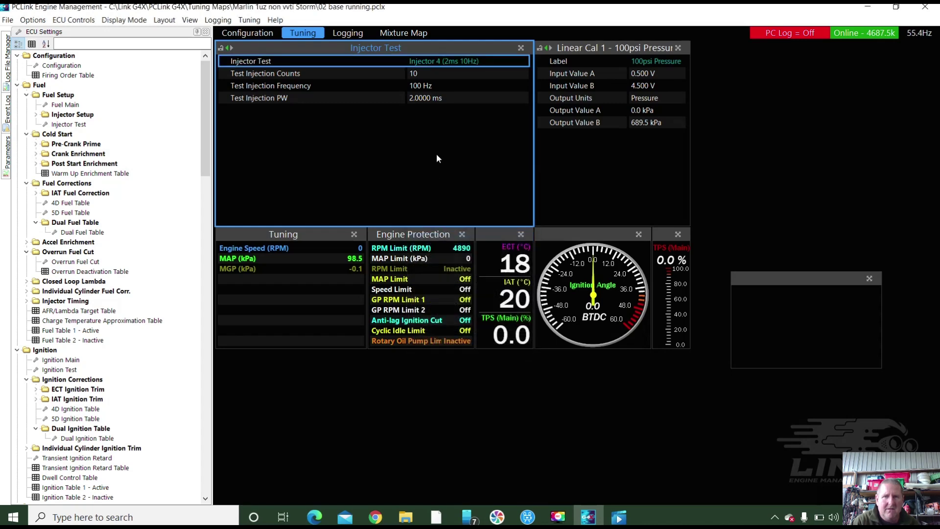
pyautogui.doubleClick(433, 62)
pyautogui.click(463, 255)
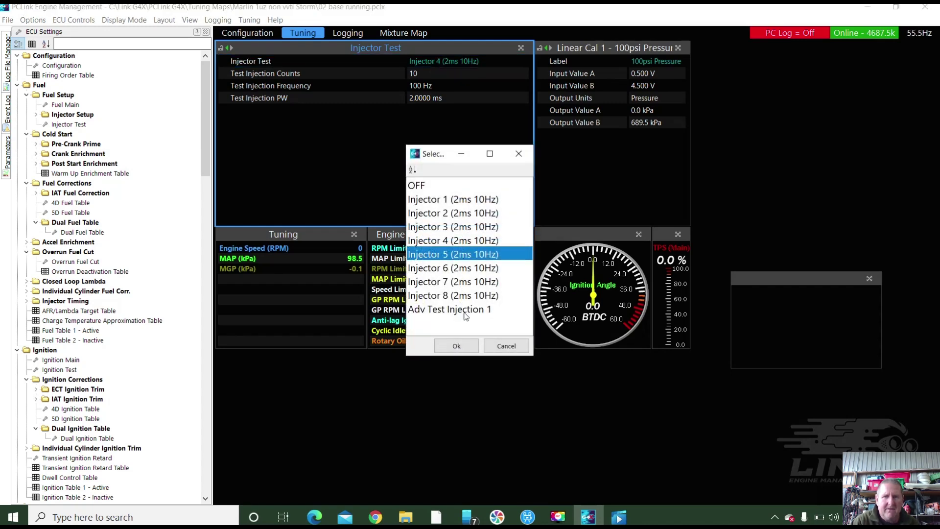
pyautogui.click(454, 346)
# Run the injector test on Injector 6 (2ms 10Hz), followed by Injector 7 (2ms 10Hz).
pyautogui.doubleClick(427, 62)
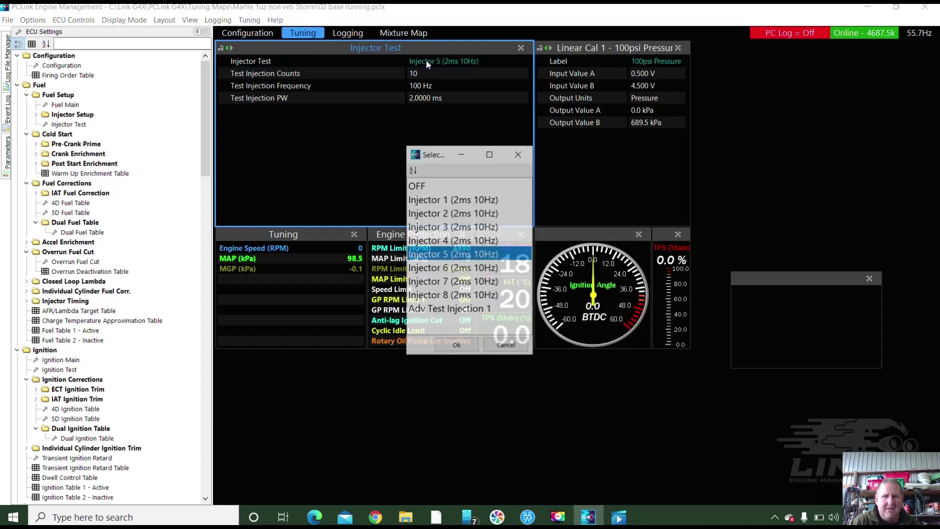
pyautogui.click(429, 270)
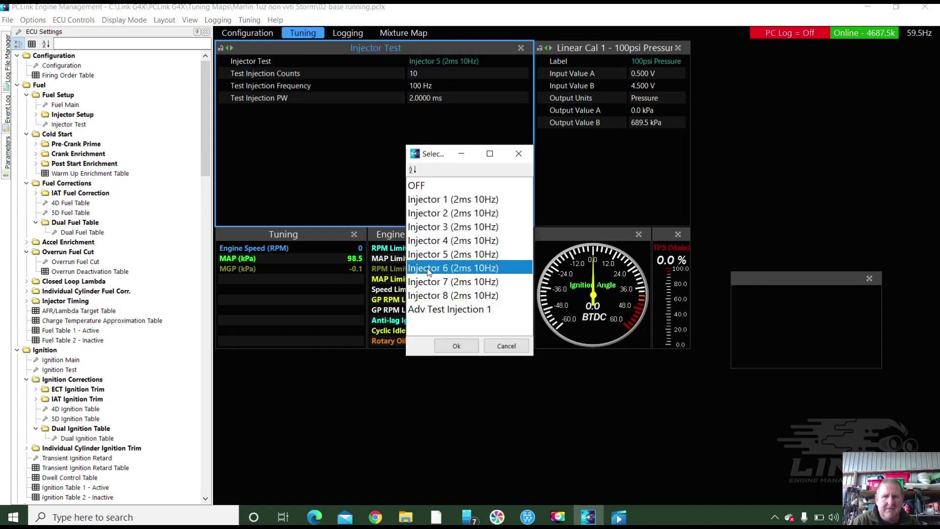
pyautogui.click(456, 346)
pyautogui.doubleClick(475, 61)
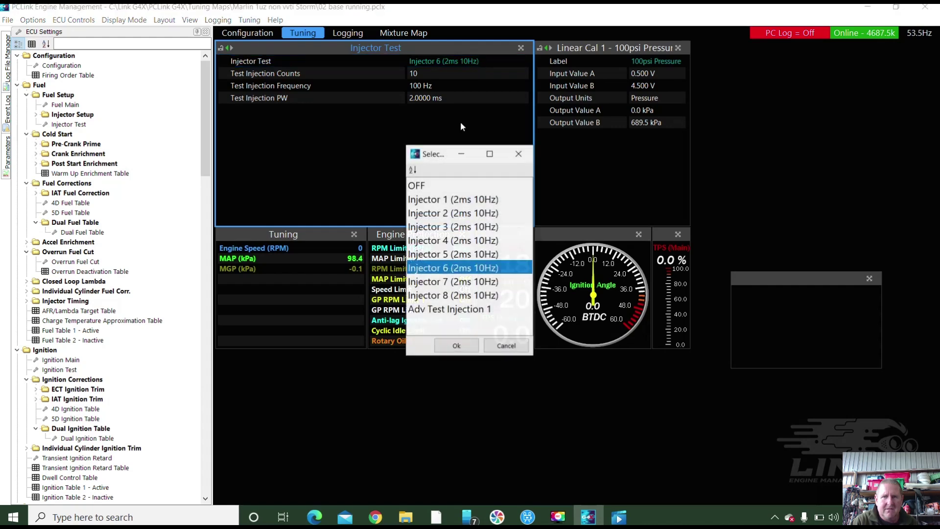
pyautogui.click(454, 294)
pyautogui.click(454, 282)
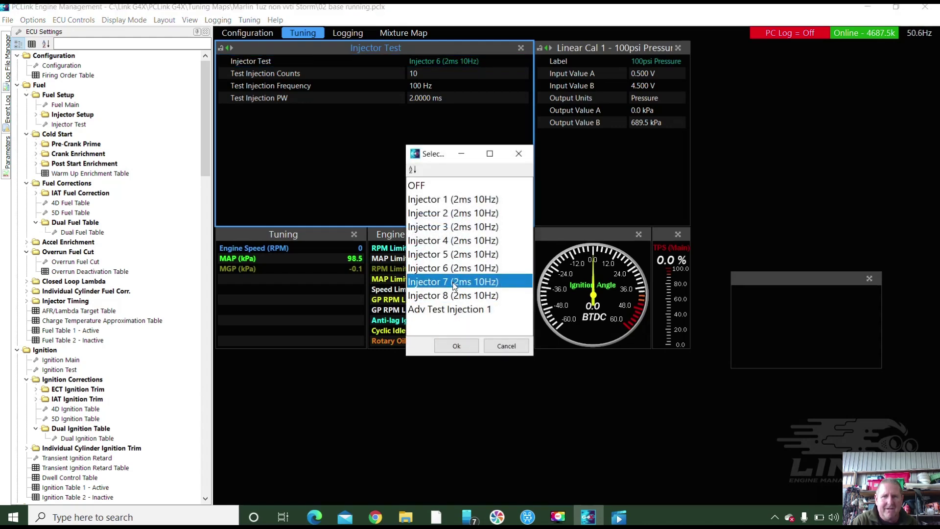
pyautogui.click(456, 346)
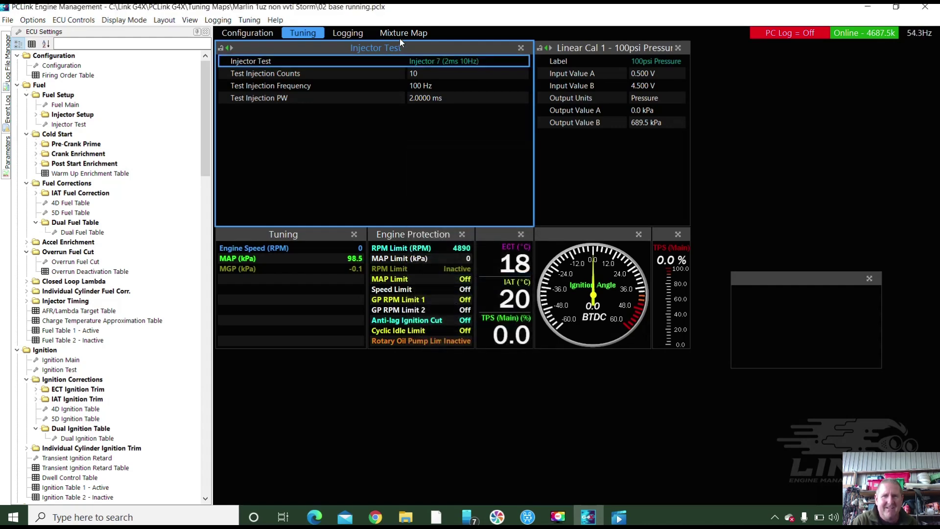
# Run the injector test on Injector 8 (2ms 10Hz) and set Injector Test to OFF.
pyautogui.doubleClick(416, 66)
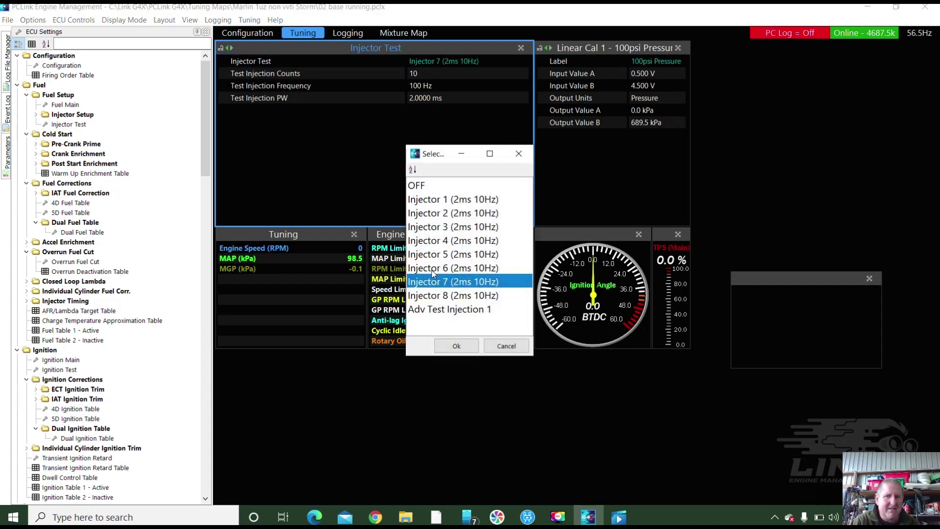
pyautogui.click(435, 296)
pyautogui.click(457, 347)
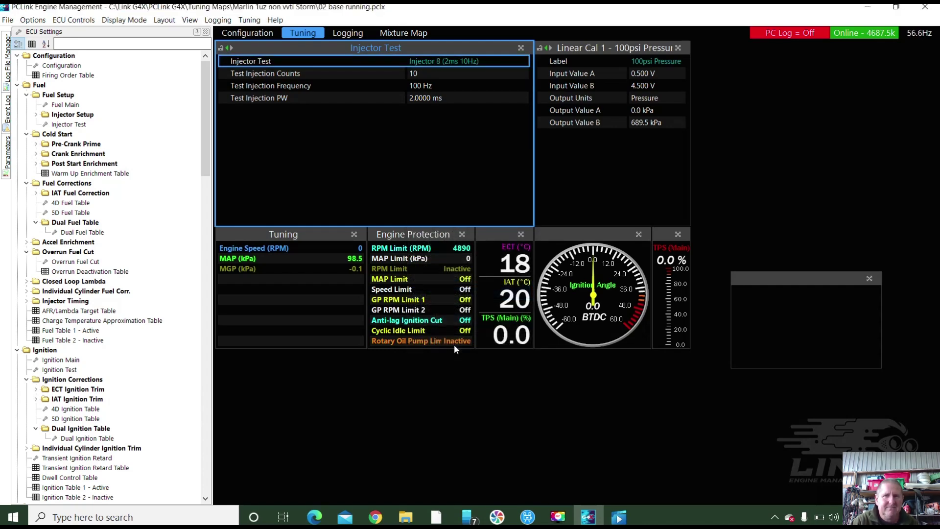
pyautogui.doubleClick(435, 62)
pyautogui.click(424, 187)
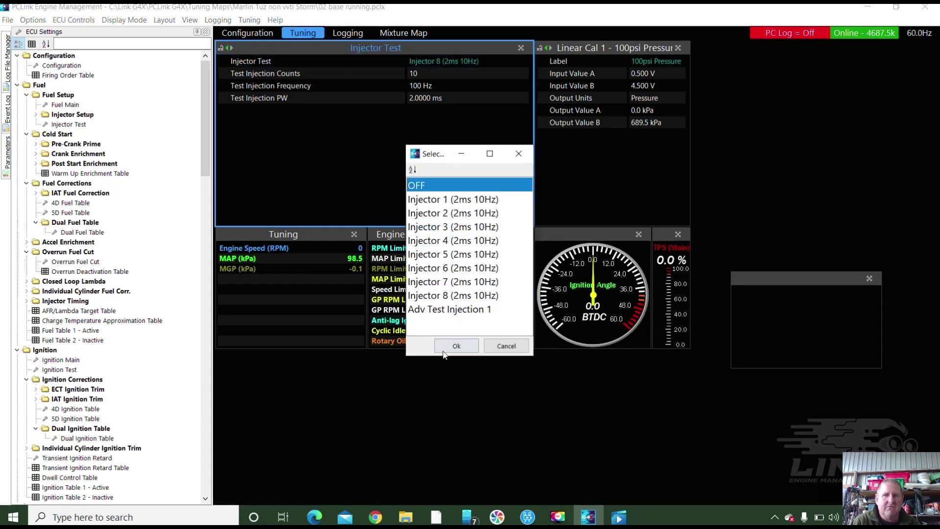
pyautogui.click(450, 345)
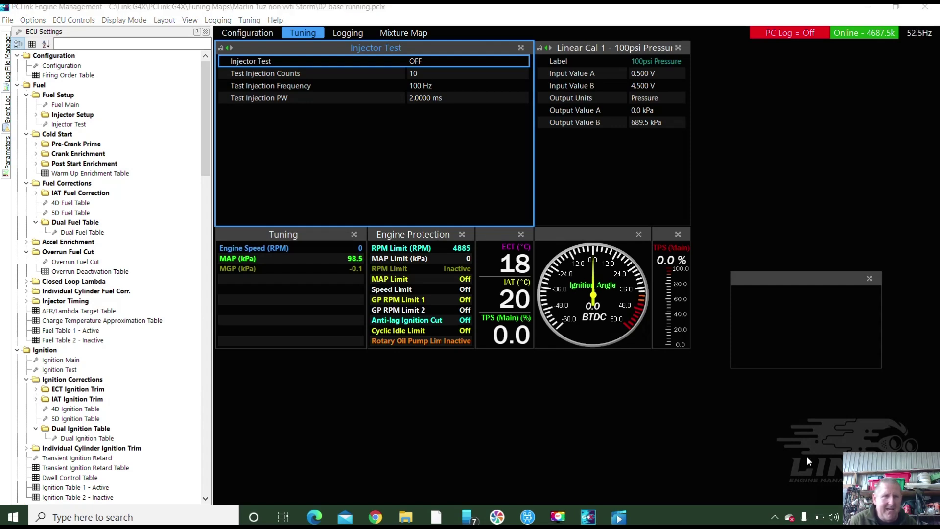
# Open the CAN Setup and set the modes of channel 1 (Transmit DASH2PRO) and channel 2 (Link CAN-Lambda) on CAN 2 to OFF.
pyautogui.click(68, 21)
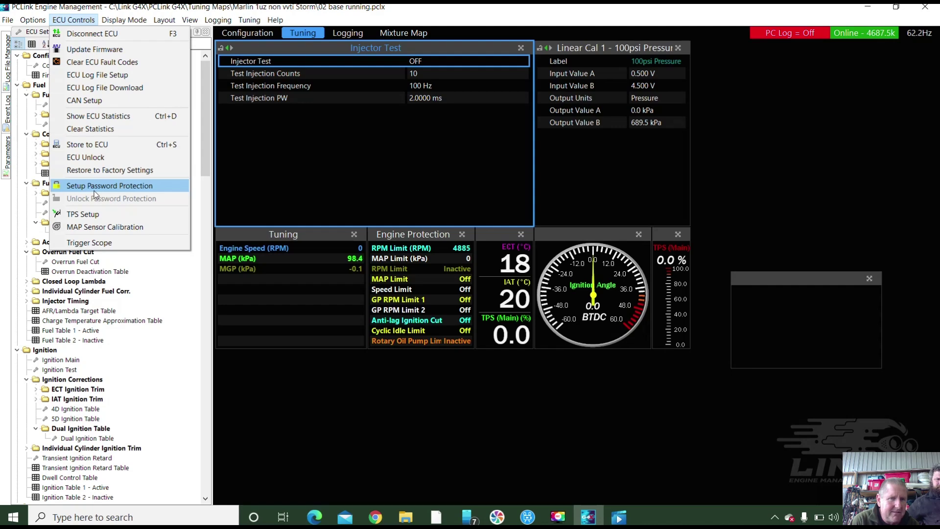
pyautogui.click(98, 105)
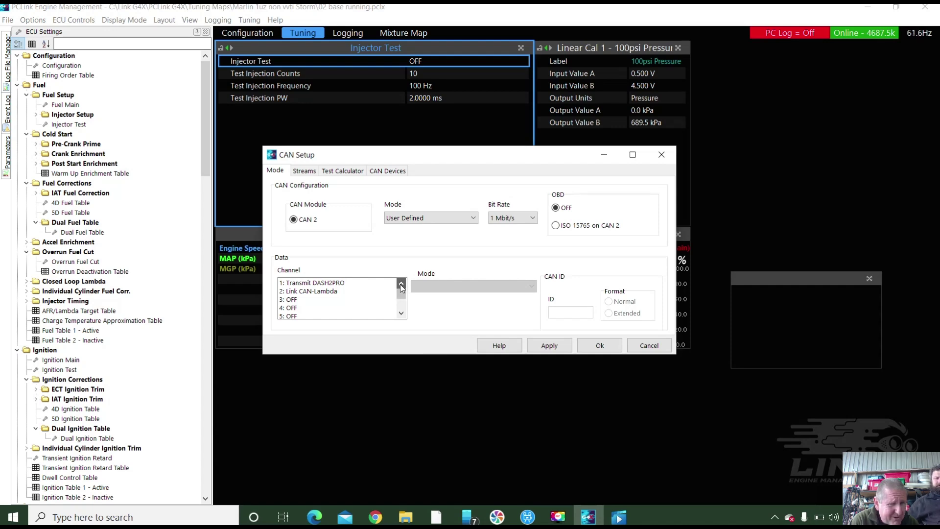
pyautogui.click(341, 284)
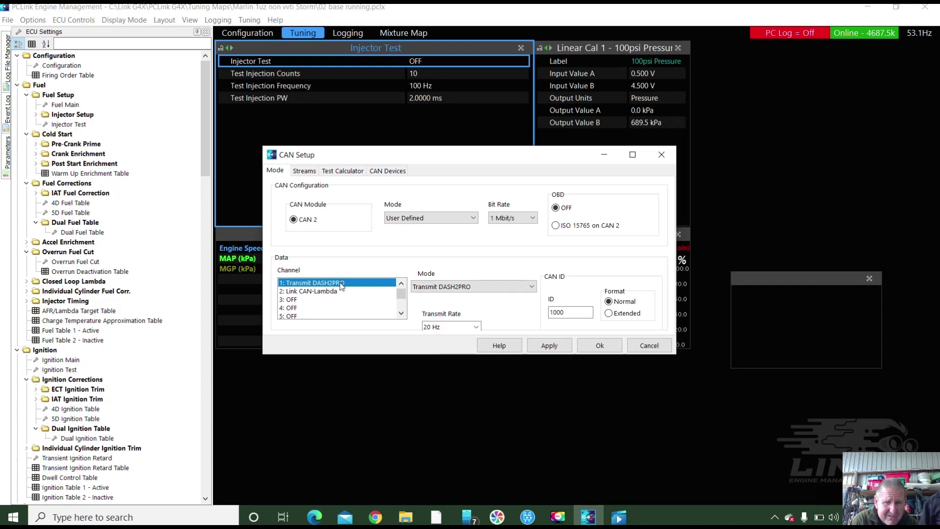
pyautogui.click(532, 287)
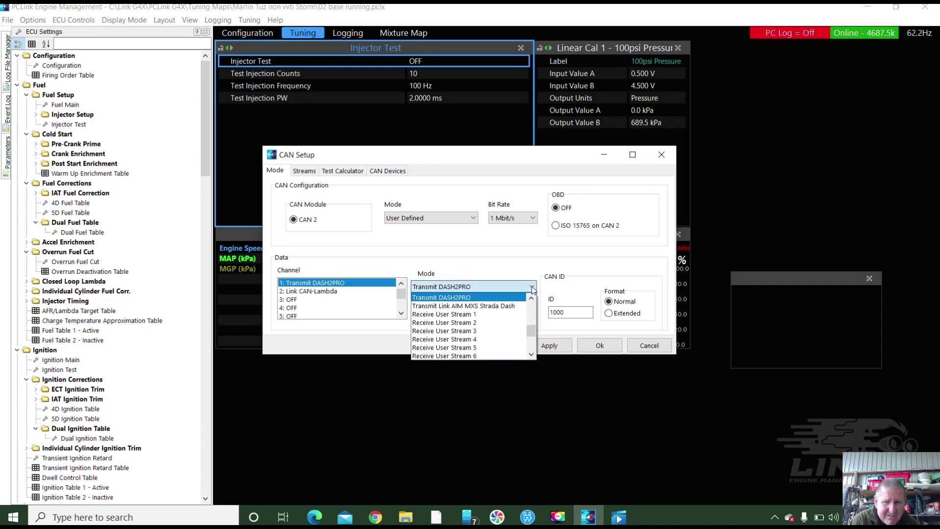
pyautogui.scroll(5, 533, 334)
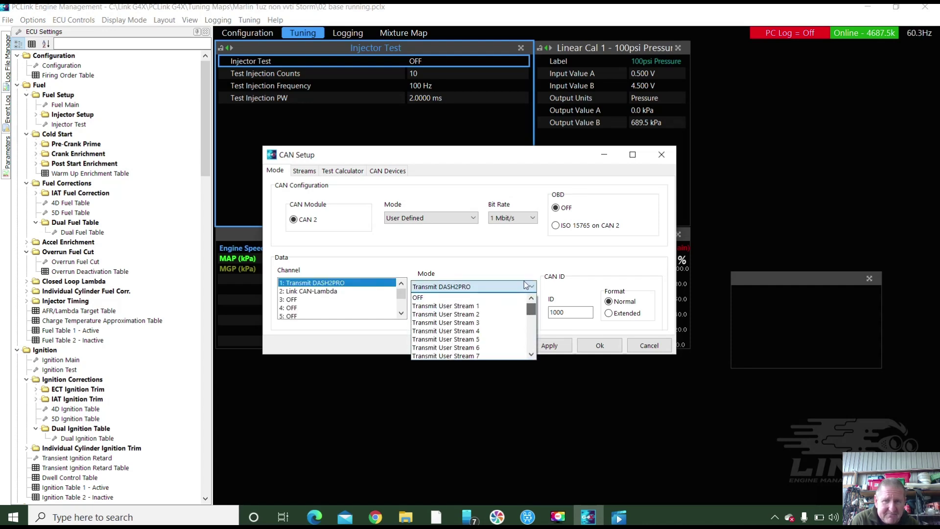
pyautogui.click(413, 295)
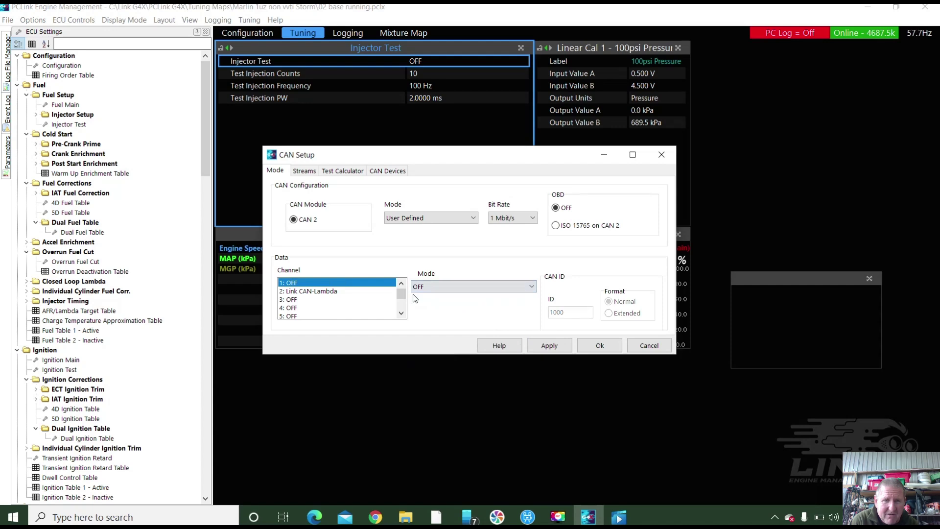
pyautogui.click(336, 292)
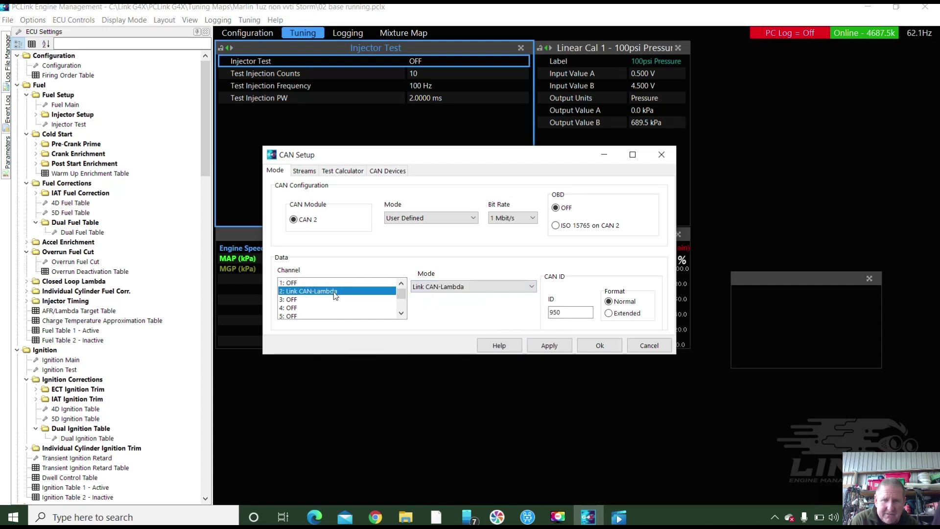
pyautogui.click(530, 286)
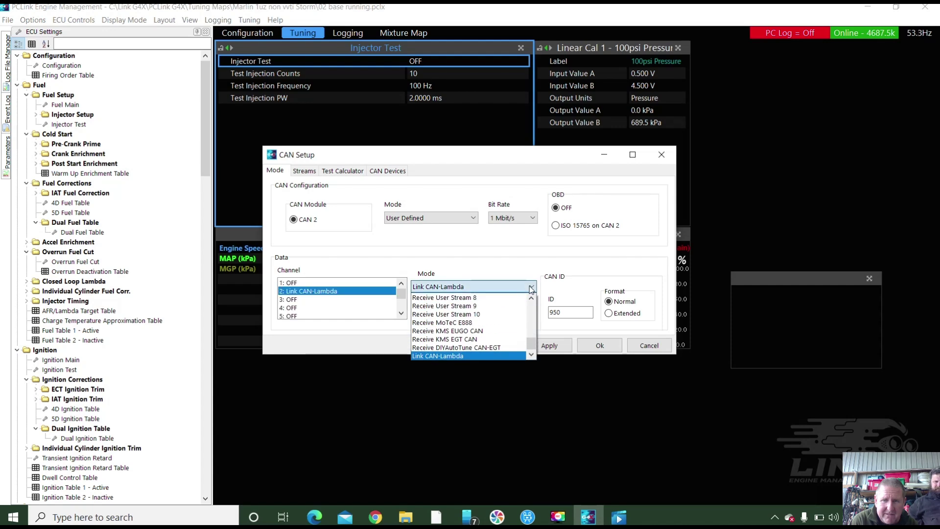
pyautogui.moveTo(530, 342); pyautogui.dragTo(512, 272)
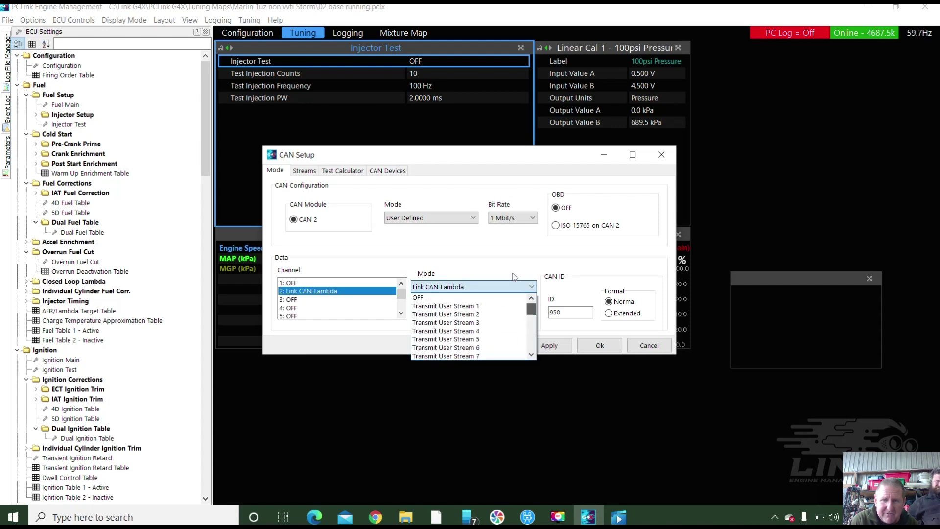
pyautogui.click(424, 298)
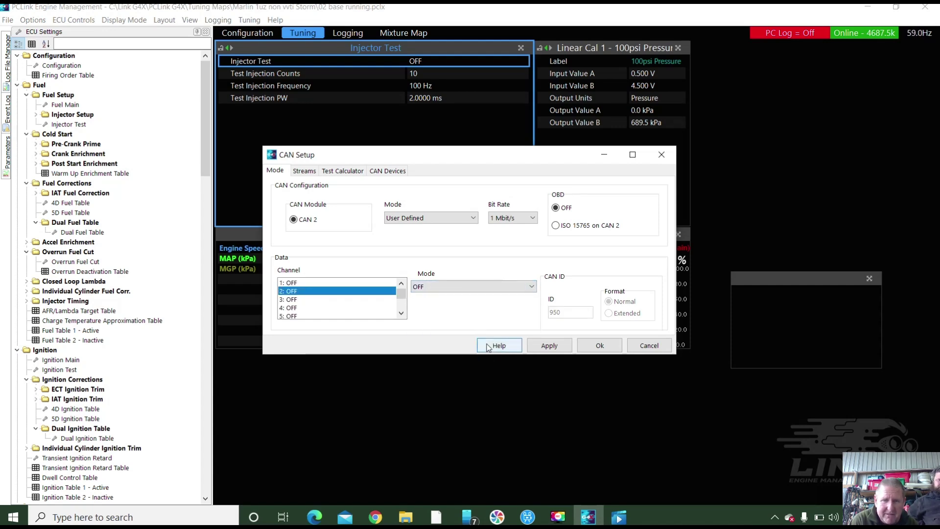
# Set channel 1 of CAN 2 to Link CAN-Lambda with CAN ID 950 and apply the configuration.
pyautogui.click(332, 284)
pyautogui.click(532, 287)
pyautogui.moveTo(532, 310); pyautogui.dragTo(532, 350)
pyautogui.click(462, 356)
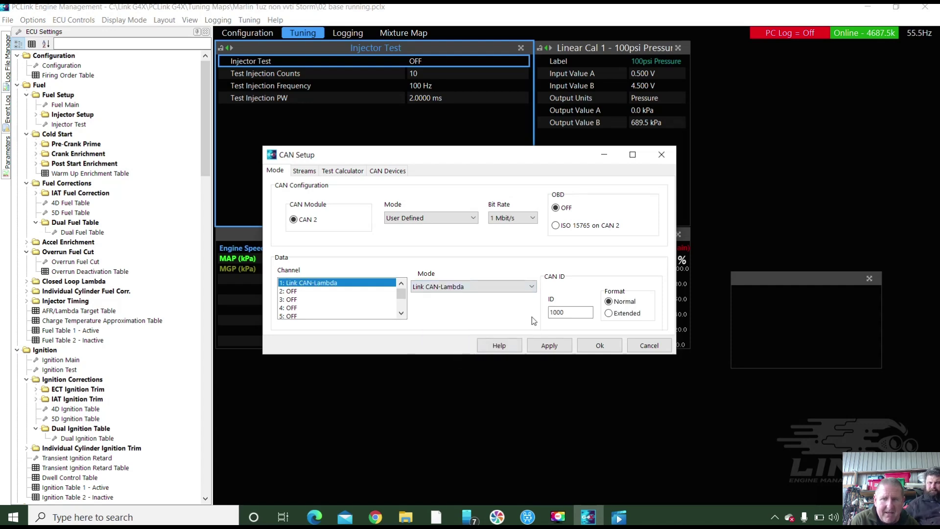
pyautogui.write('950')
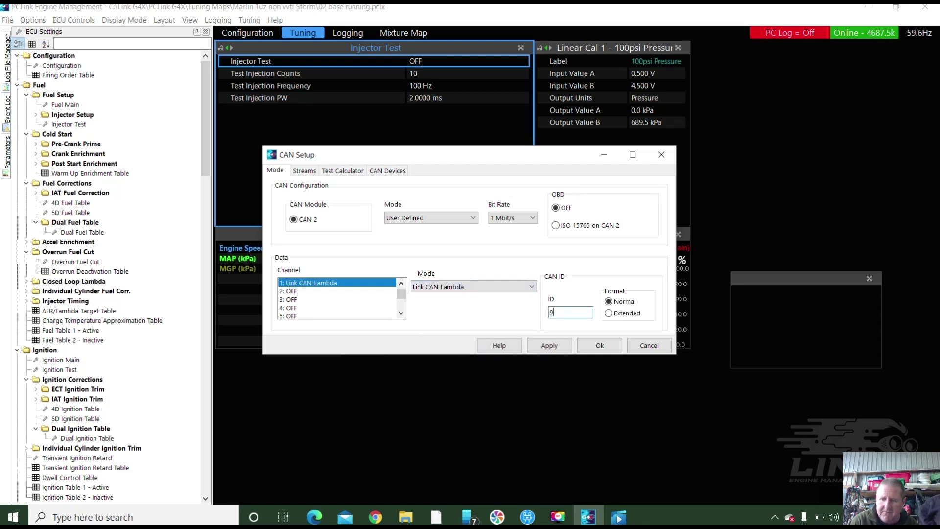
pyautogui.click(557, 352)
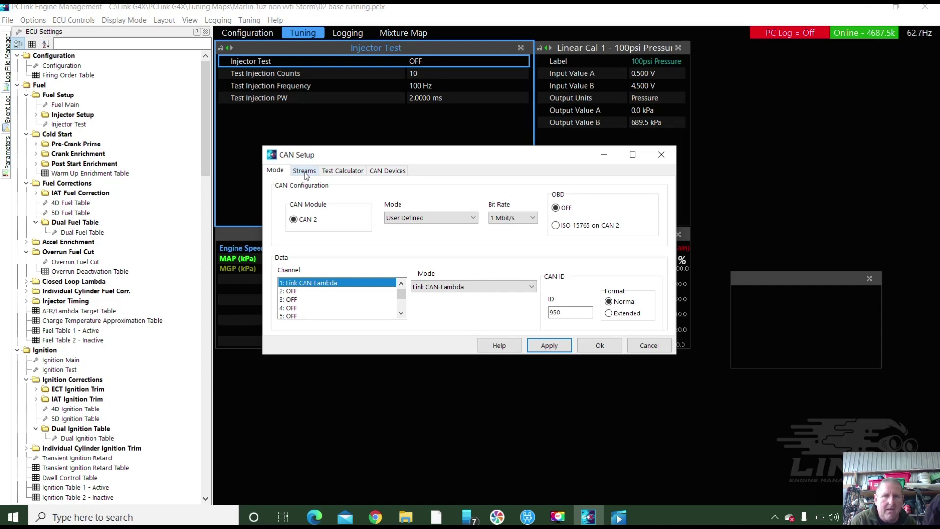
# Search for CAN devices on CAN module 2 and close the CAN Setup.
pyautogui.click(386, 171)
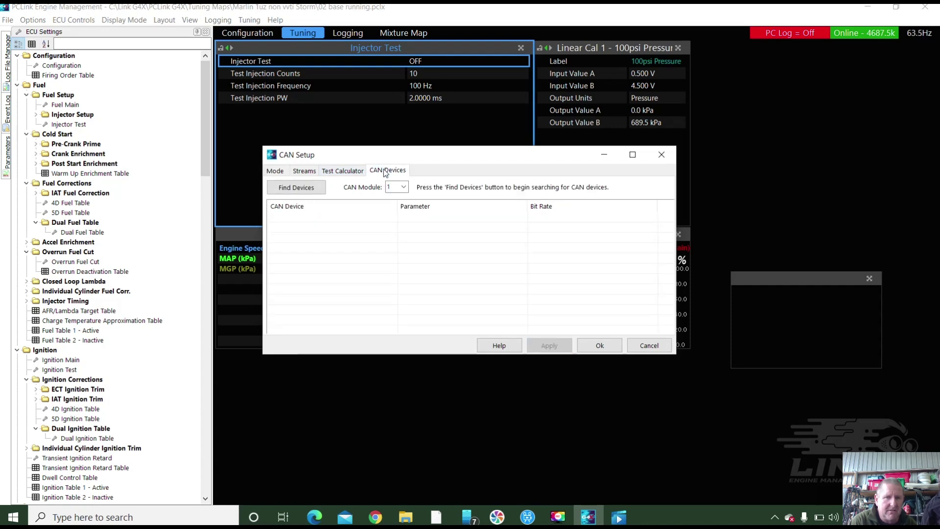
pyautogui.click(404, 187)
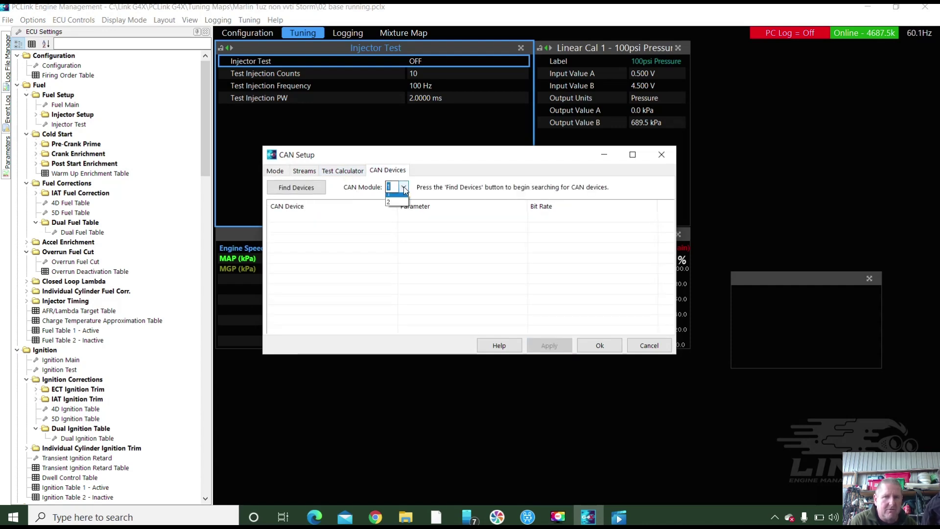
pyautogui.click(391, 199)
pyautogui.click(315, 190)
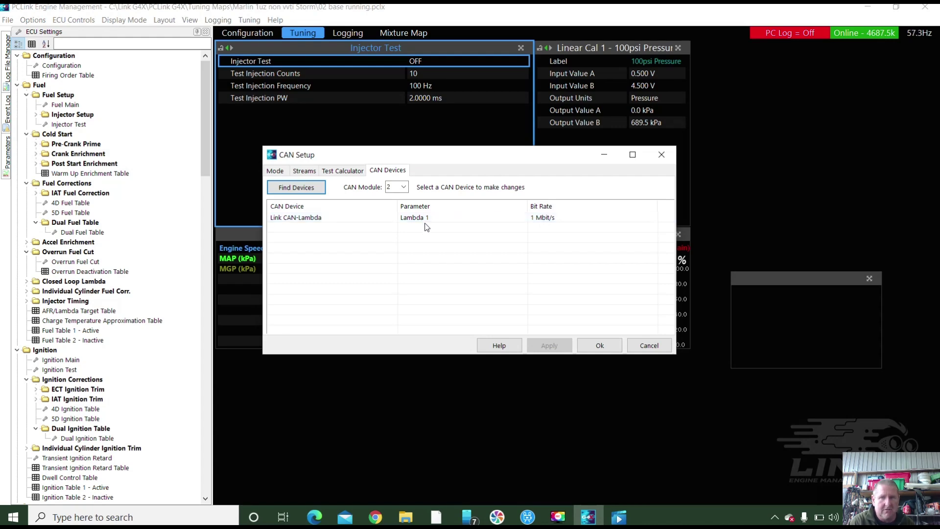
pyautogui.click(597, 346)
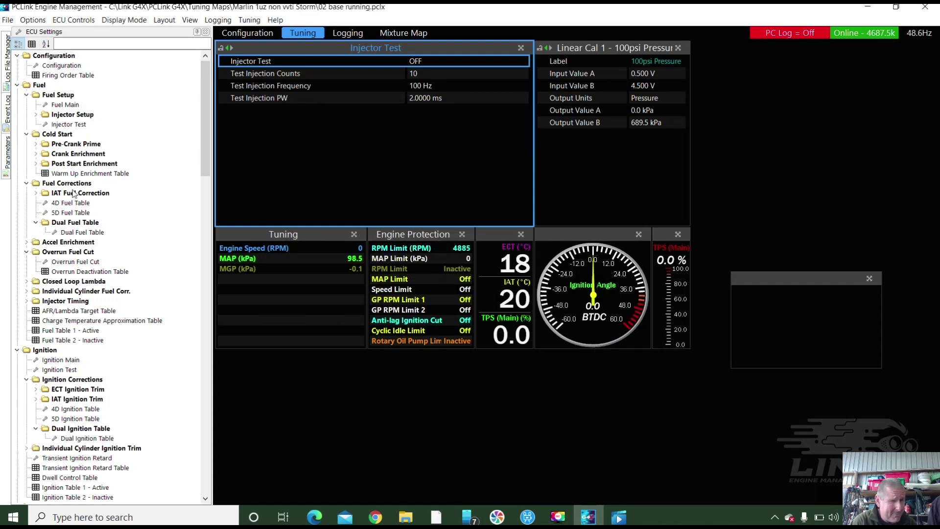
# Store the current settings to the ECU and save the map file on the computer.
pyautogui.click(73, 20)
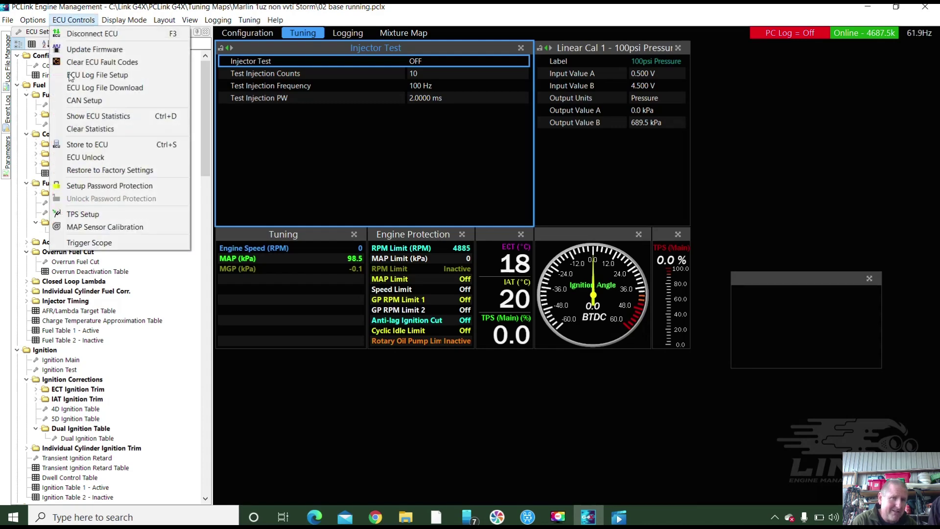
pyautogui.click(87, 145)
pyautogui.click(8, 20)
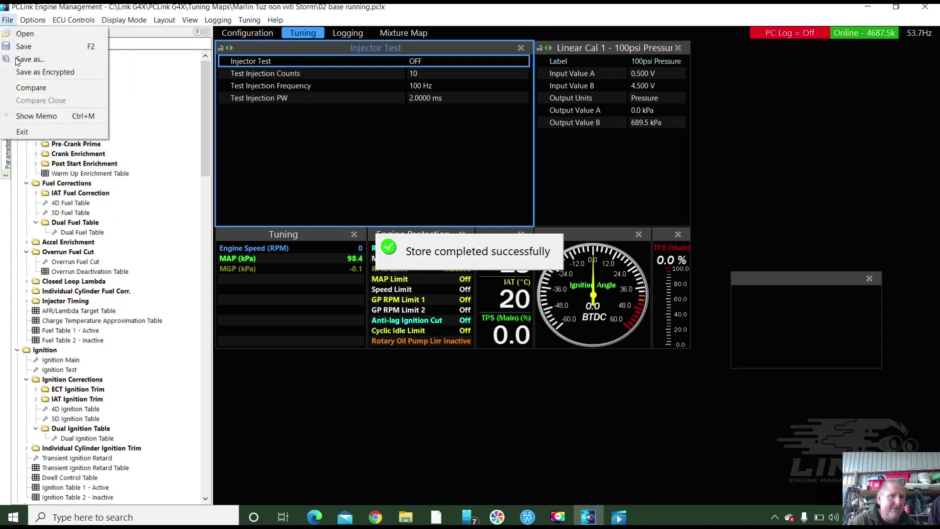
pyautogui.click(23, 47)
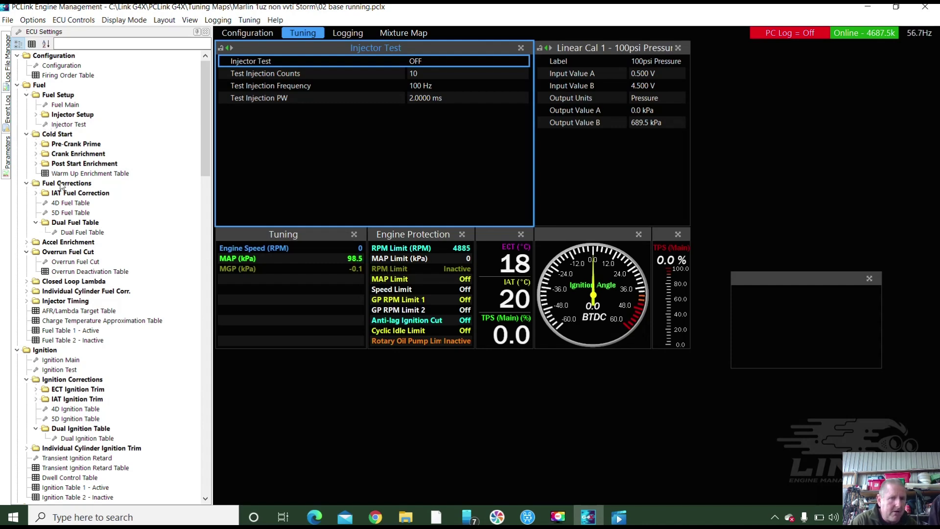
# Set Bank 1 Source to Lambda 1 in the Closed Loop Lambda settings and store the change to the ECU.
pyautogui.doubleClick(65, 282)
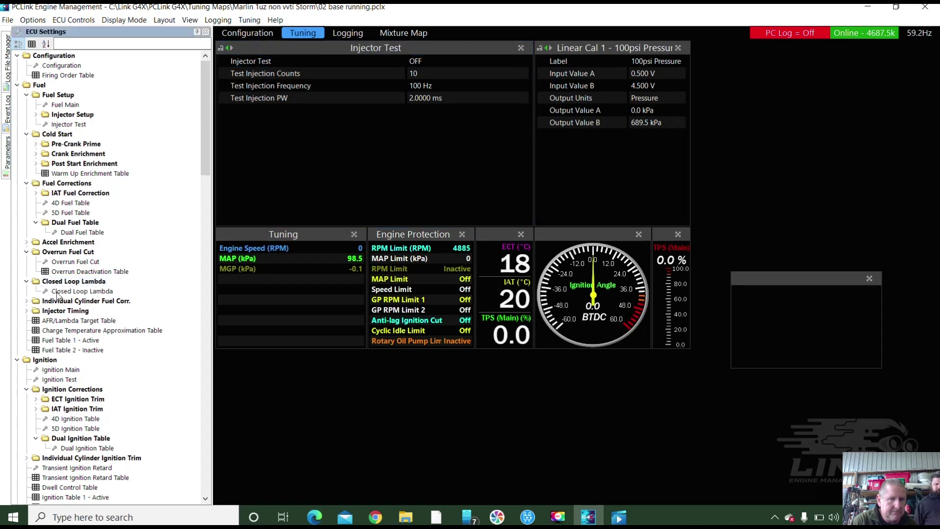
pyautogui.click(57, 293)
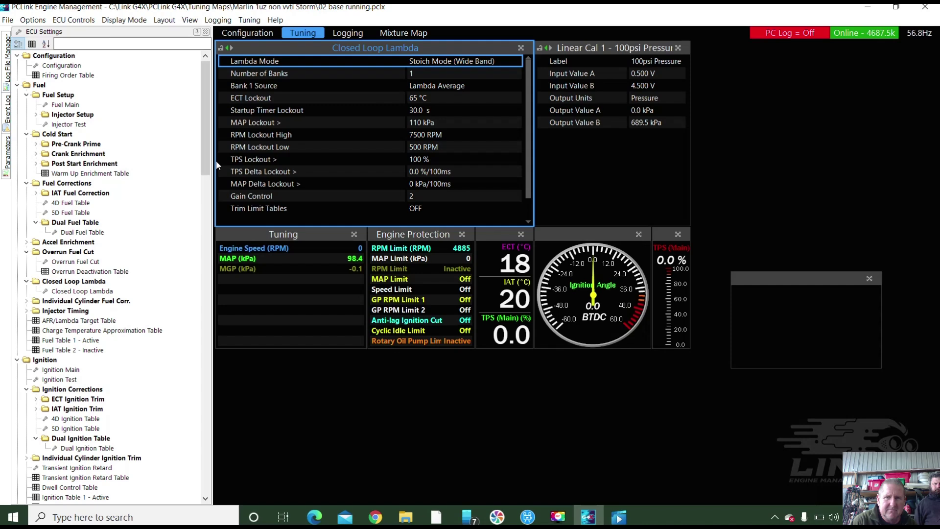
pyautogui.doubleClick(425, 87)
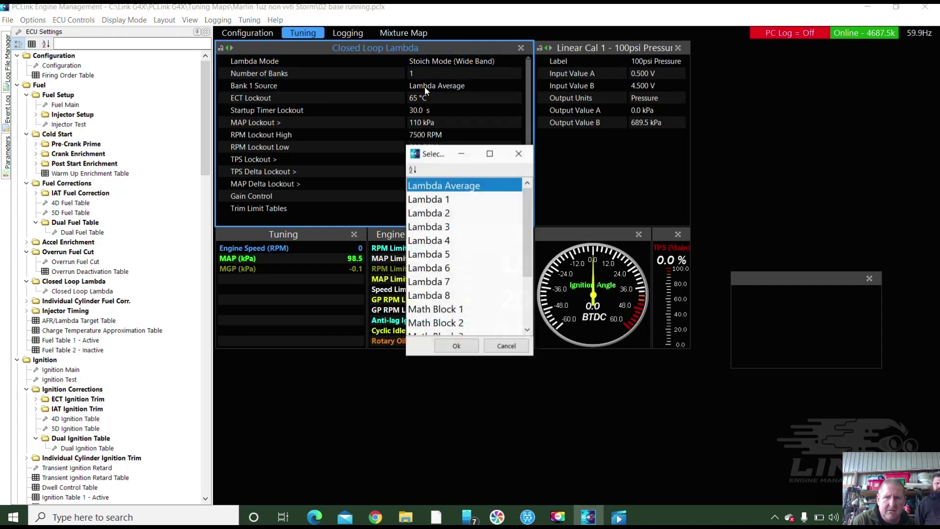
pyautogui.click(433, 201)
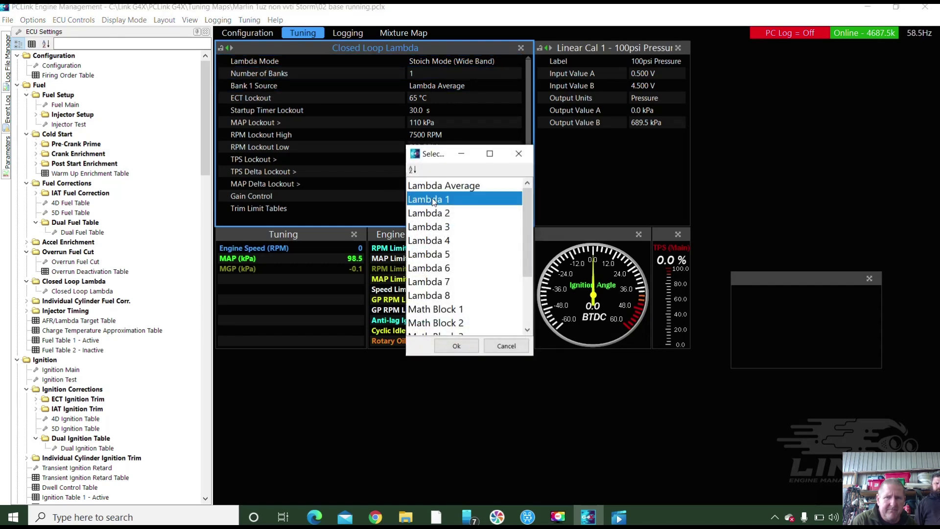
pyautogui.click(457, 346)
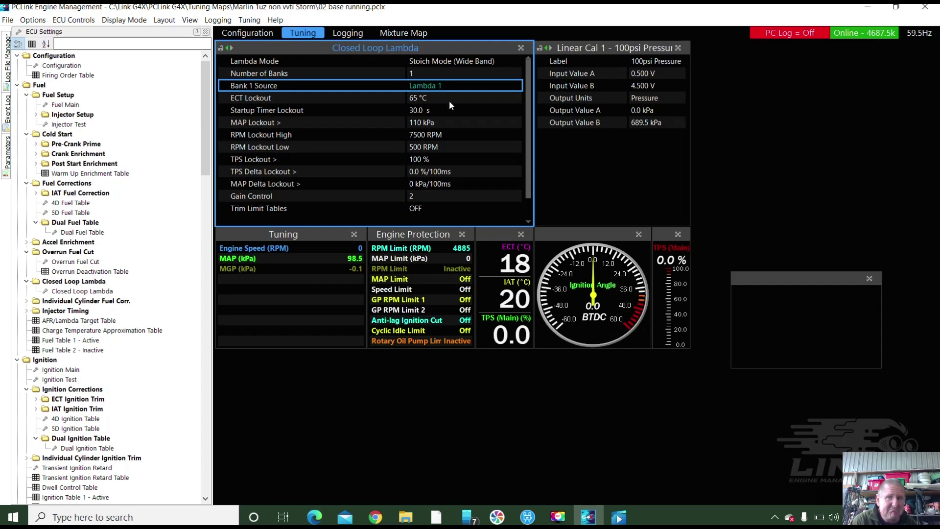
pyautogui.moveTo(528, 105); pyautogui.dragTo(516, 63)
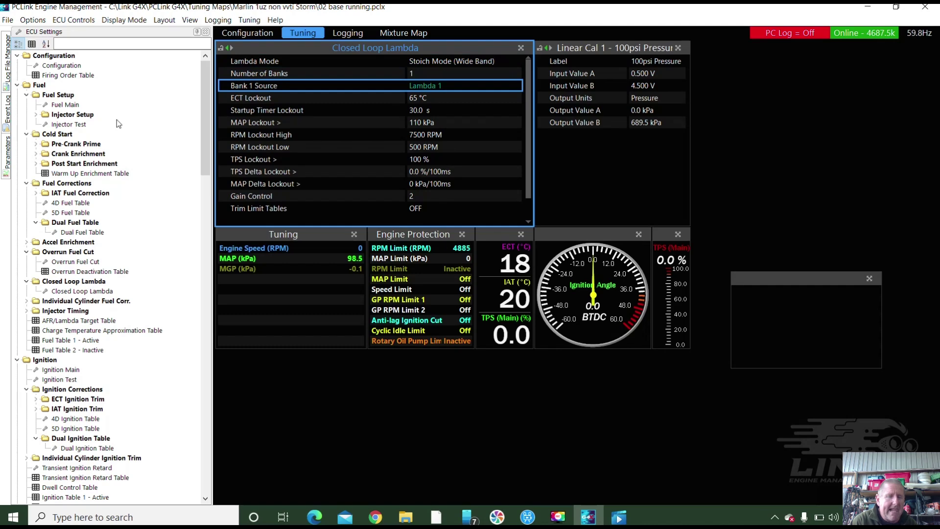
pyautogui.click(74, 21)
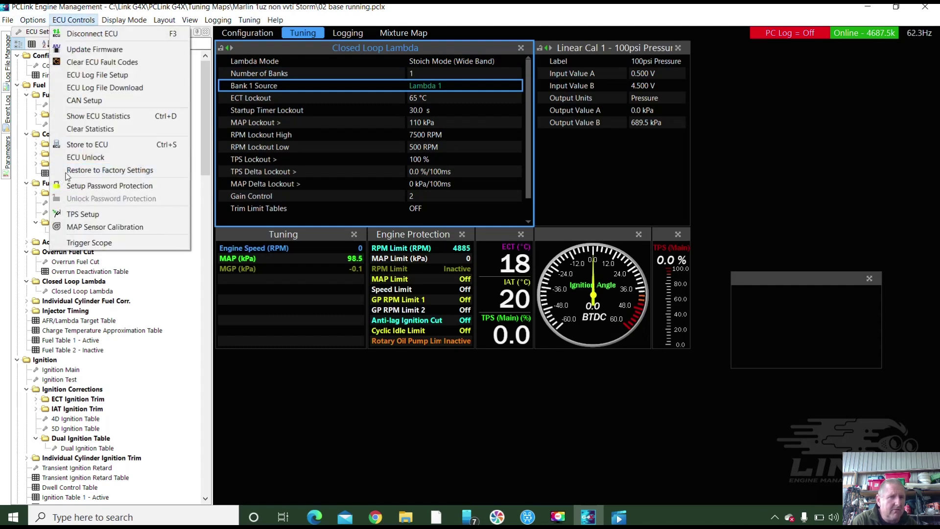
pyautogui.click(87, 145)
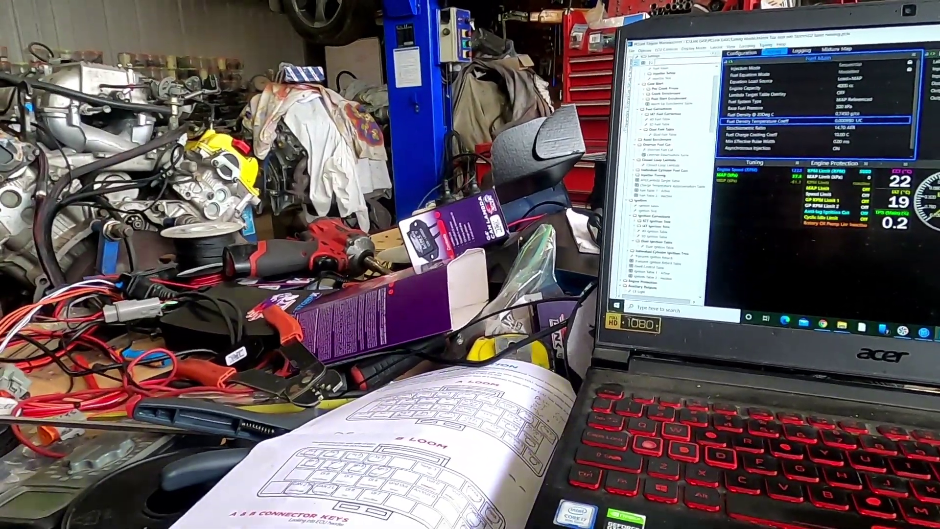
pyautogui.click(564, 76)
pyautogui.click(783, 55)
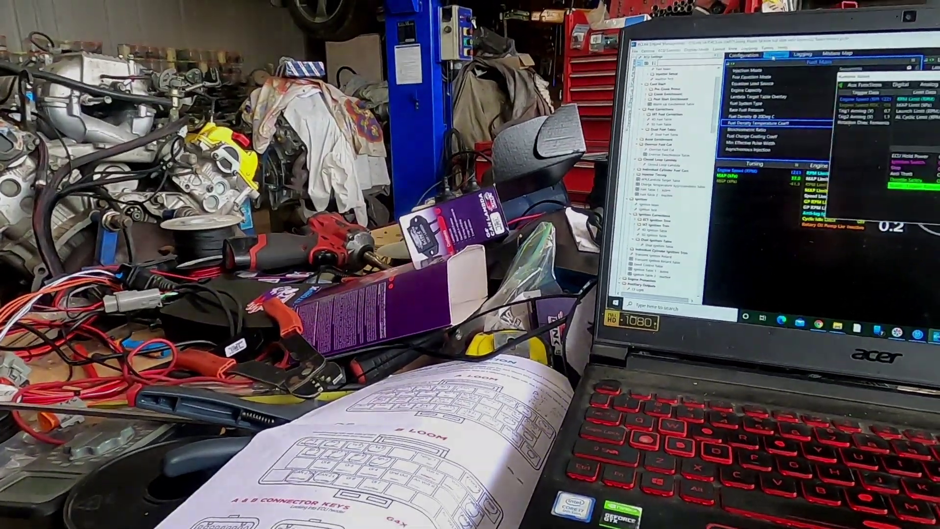